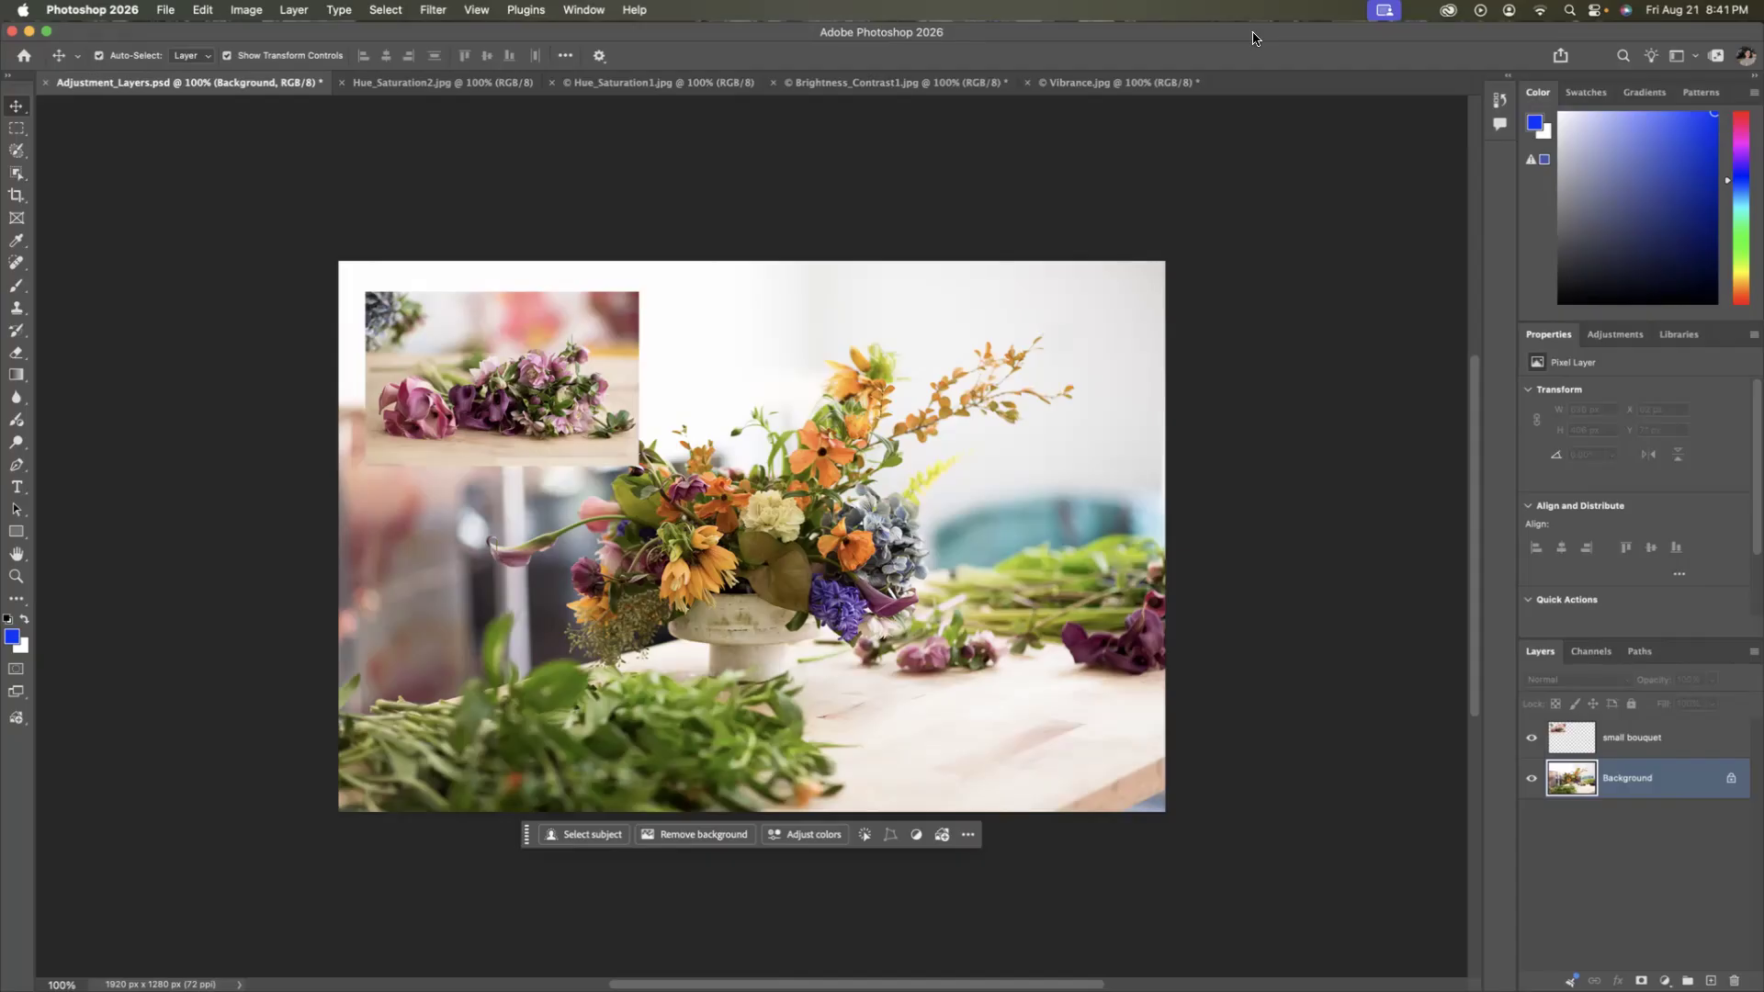
Apply a Brightness/Contrast adjustment to Brightness_Contrast1.jpg with brightness 29 and contrast 53.
click(849, 84)
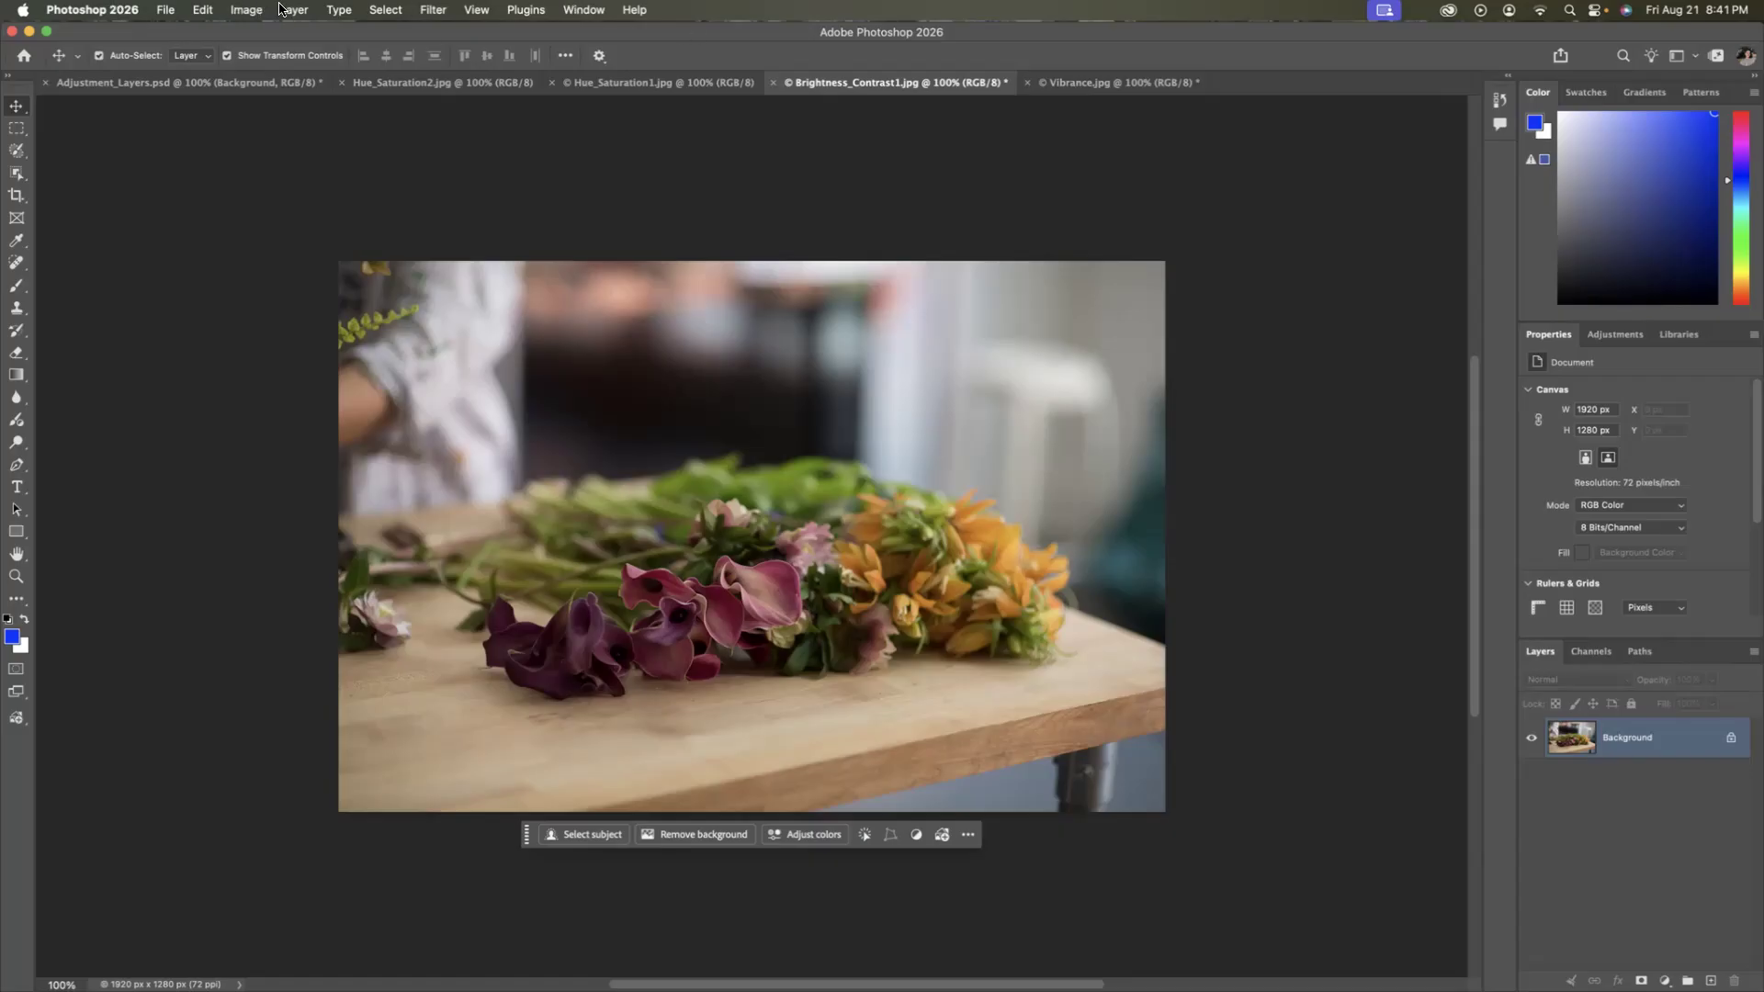
click(252, 9)
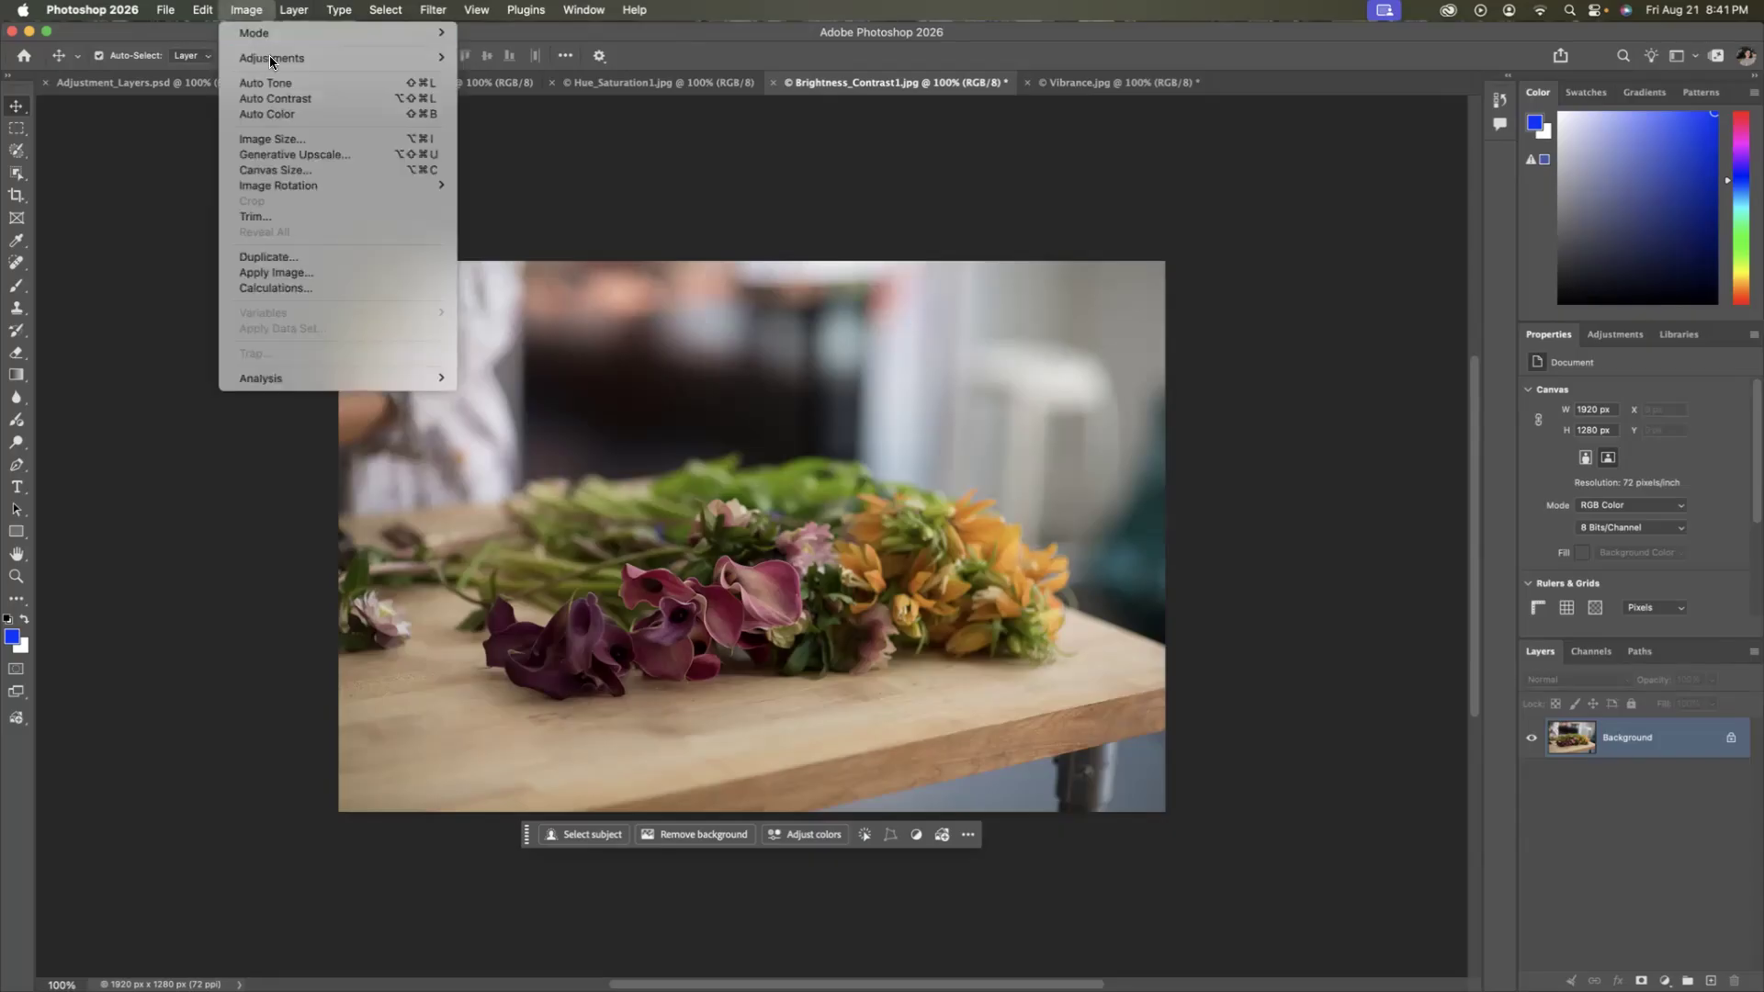
mouse_move(358, 61)
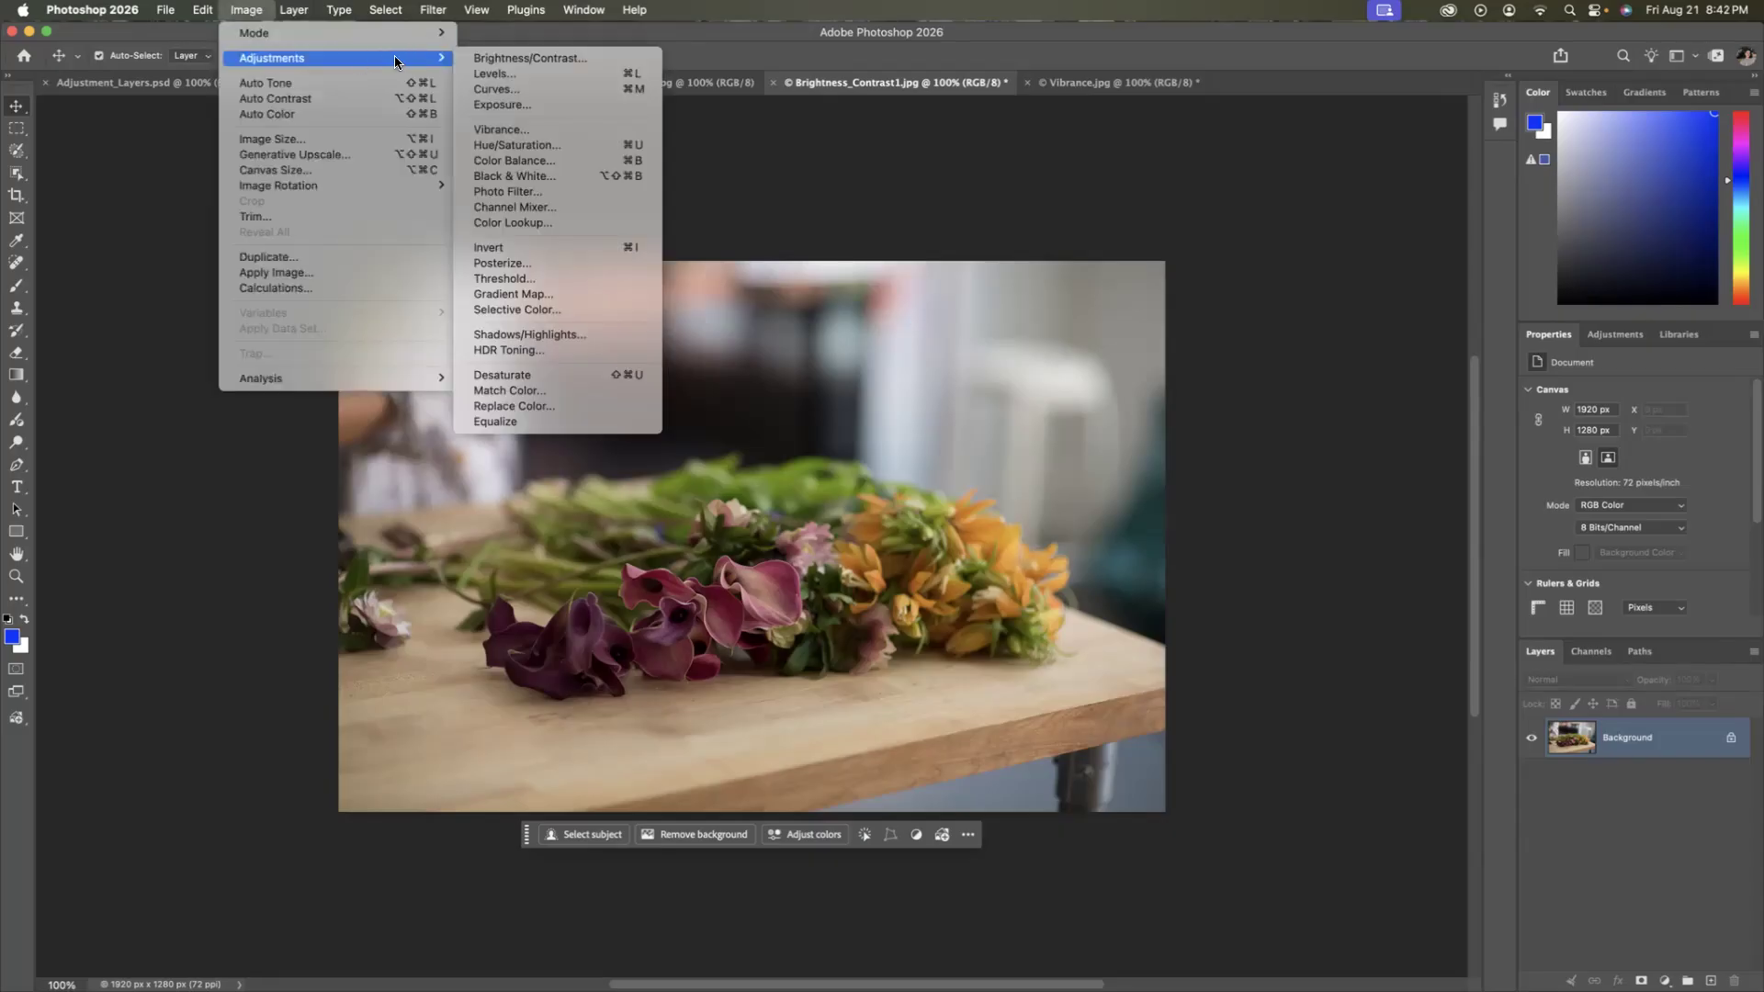
click(505, 59)
drag(1391, 224, 1337, 193)
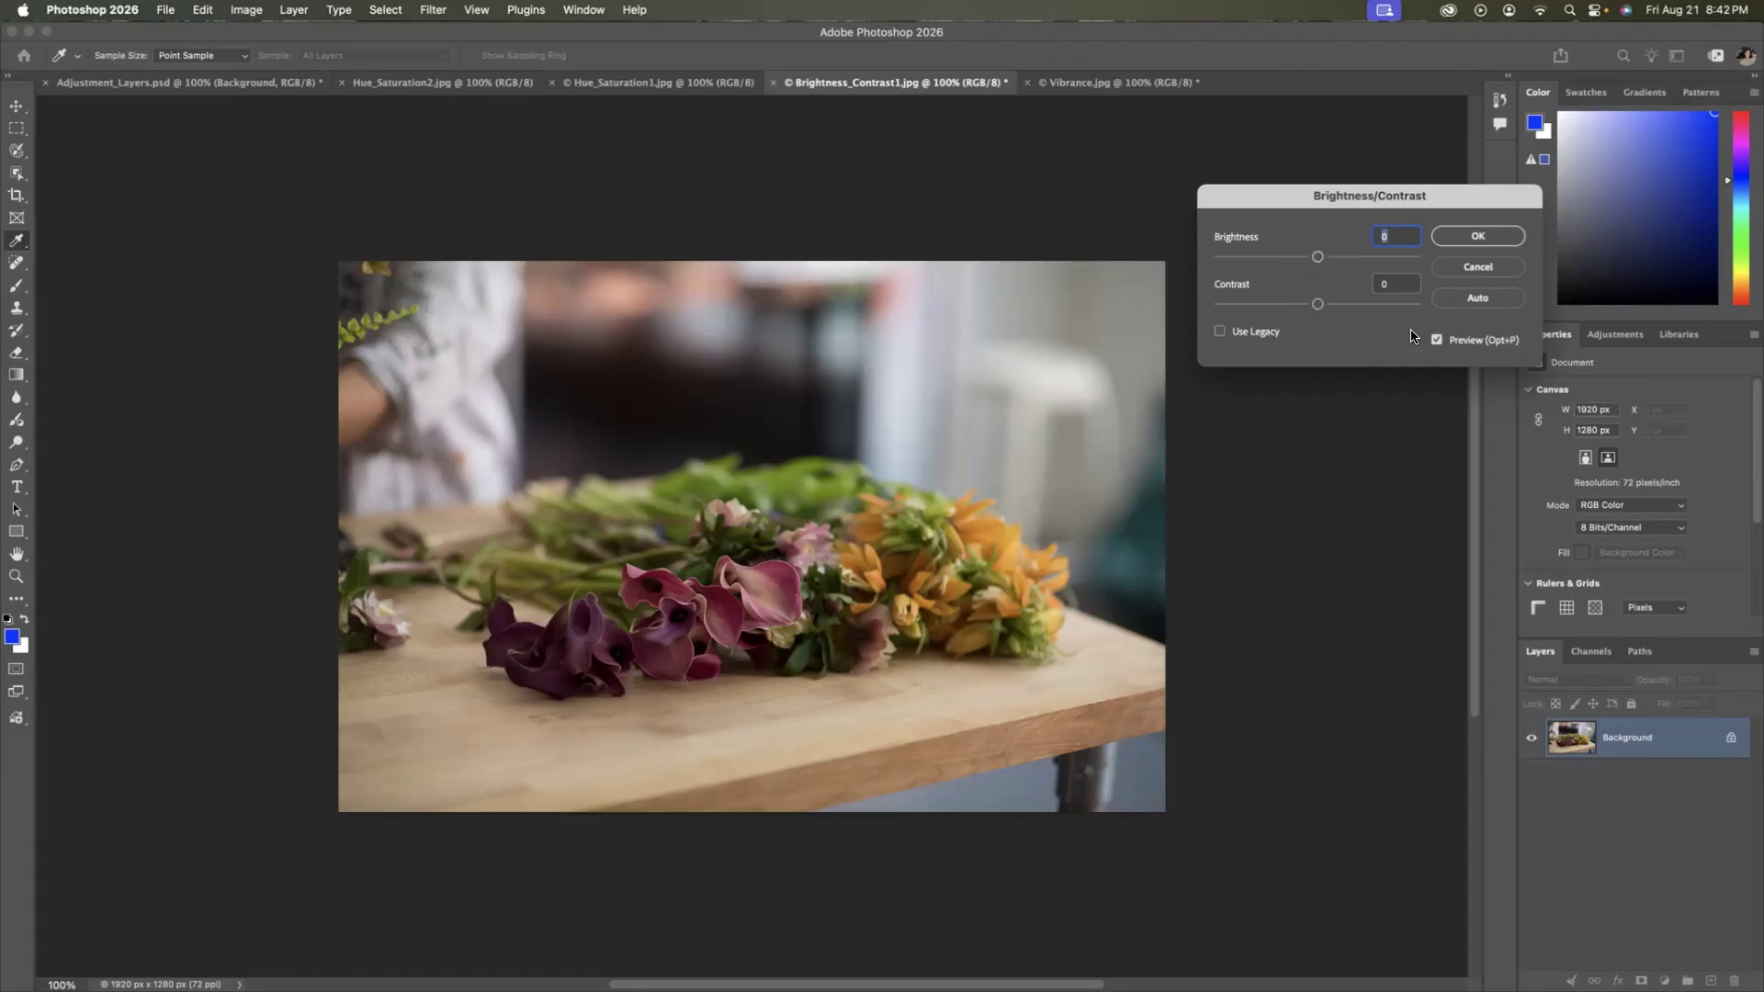
drag(1318, 257, 1369, 310)
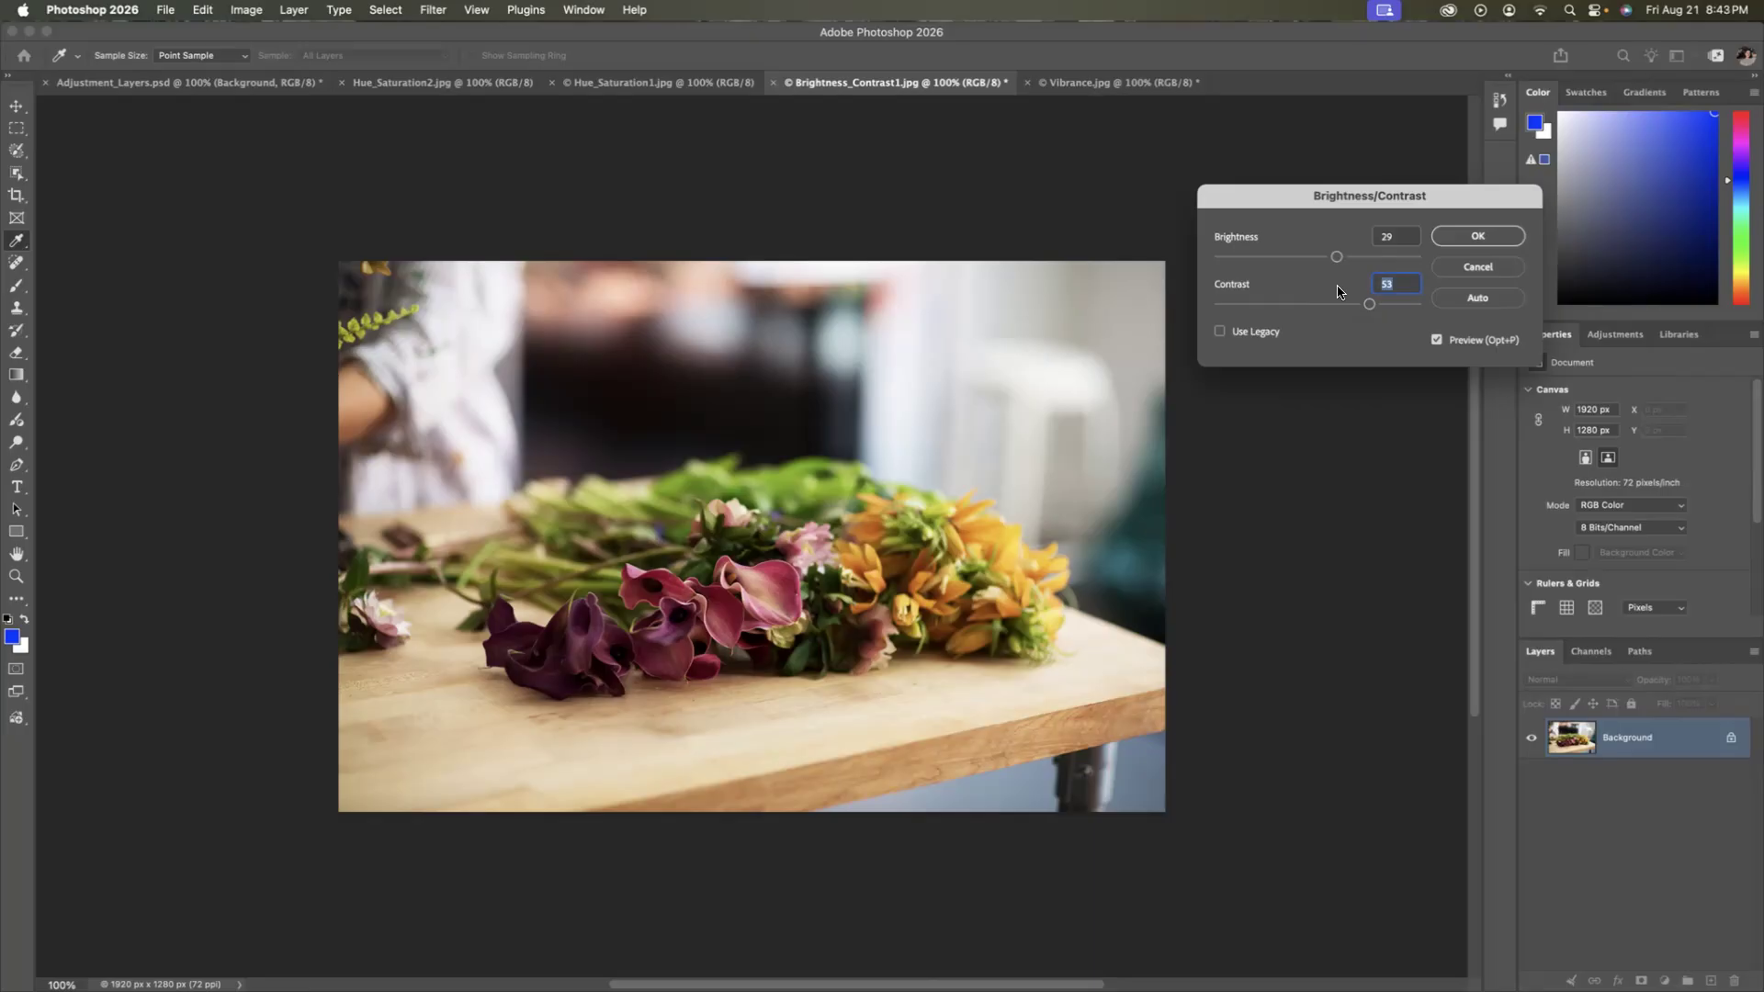
click(1479, 237)
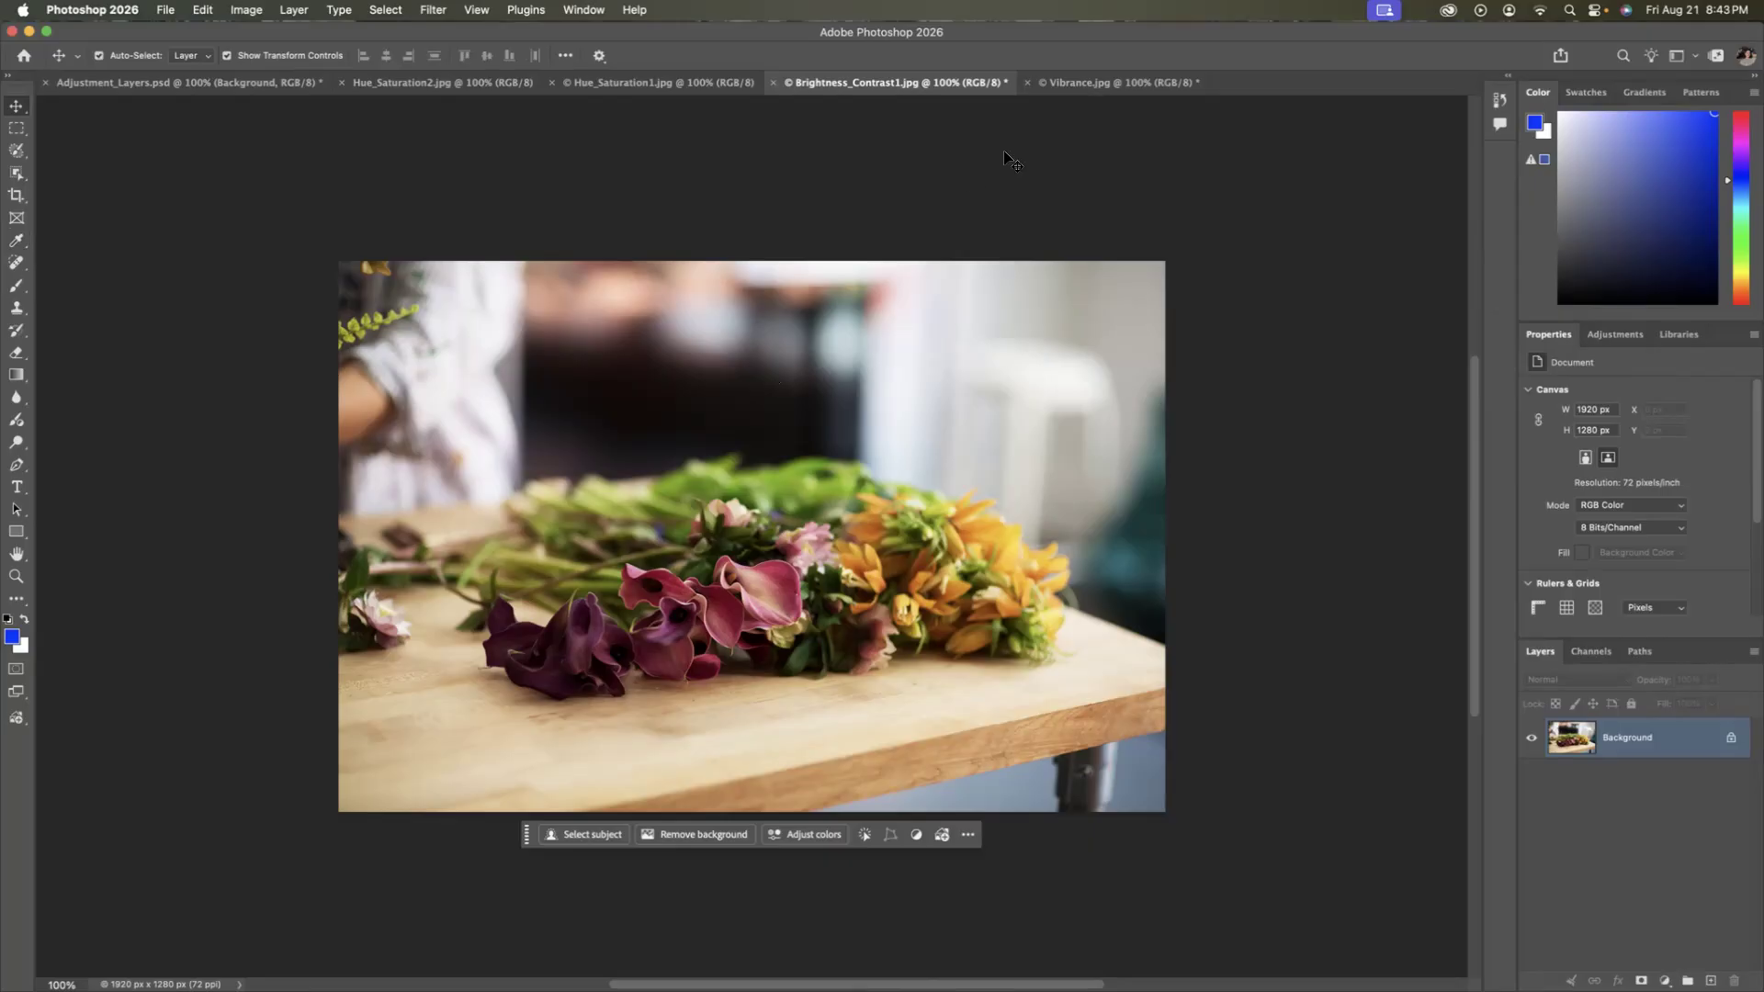
Apply a Vibrance adjustment to the weaver photo in Vibrance.jpg, changing only the vibrance amount.
click(1109, 88)
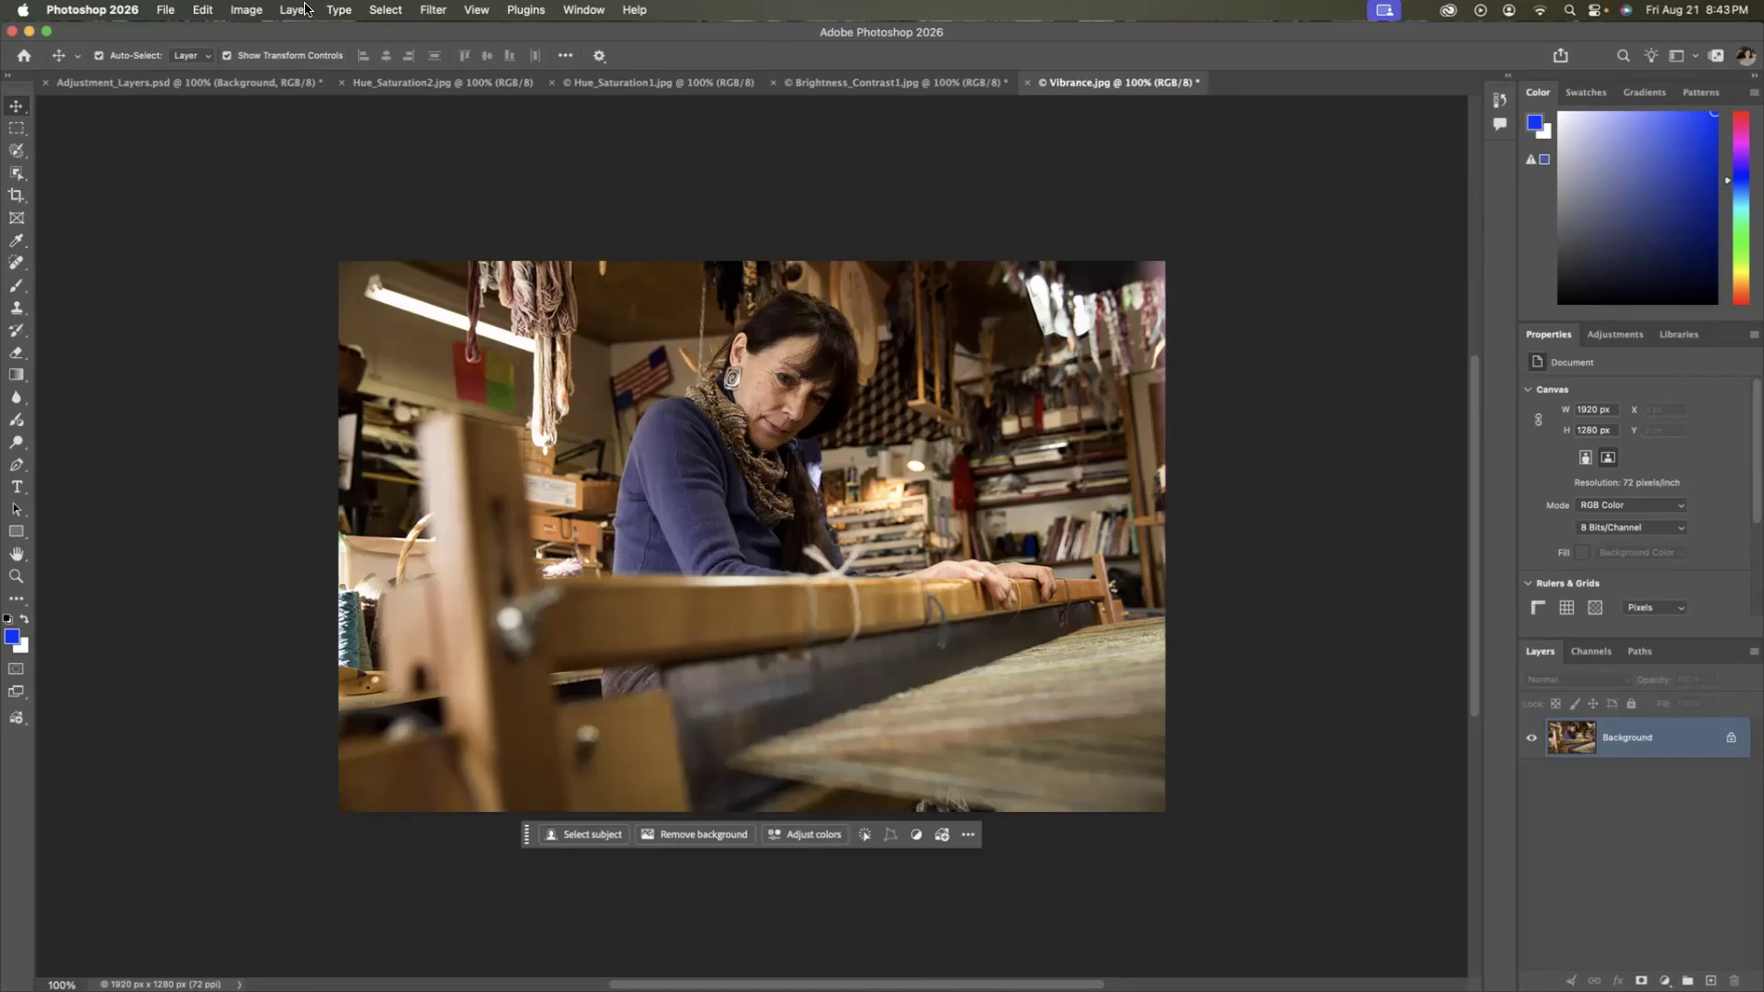
click(246, 10)
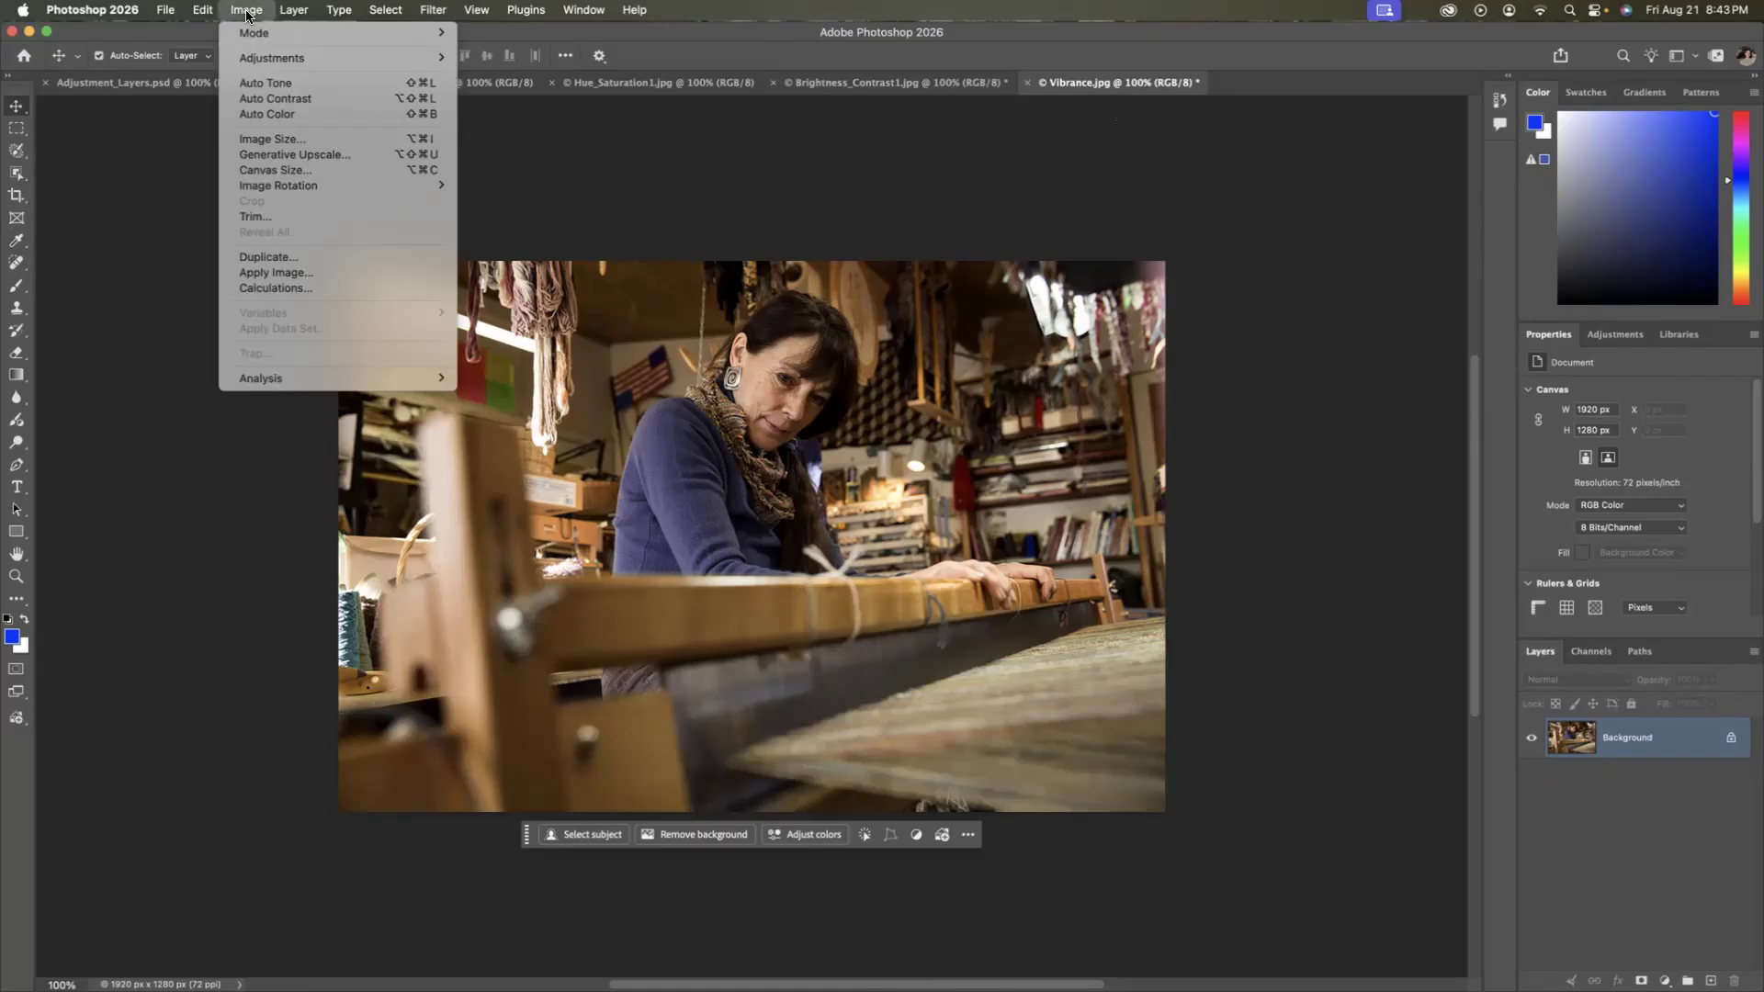
mouse_move(285, 58)
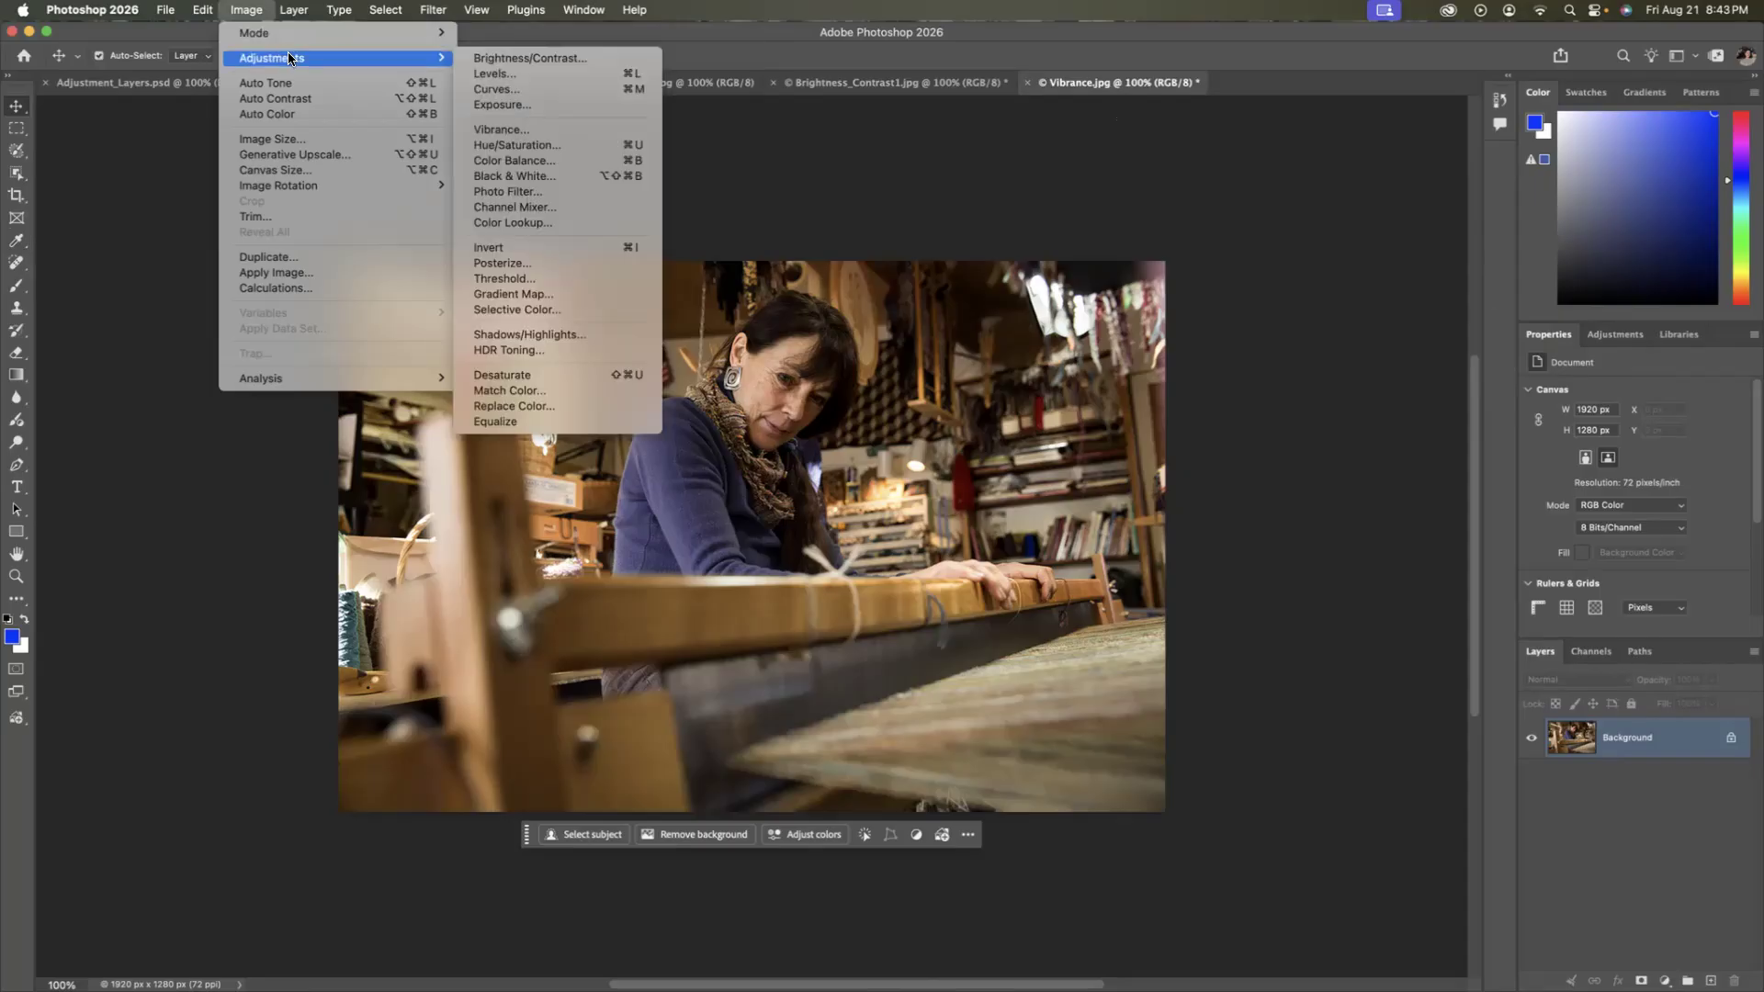
click(516, 132)
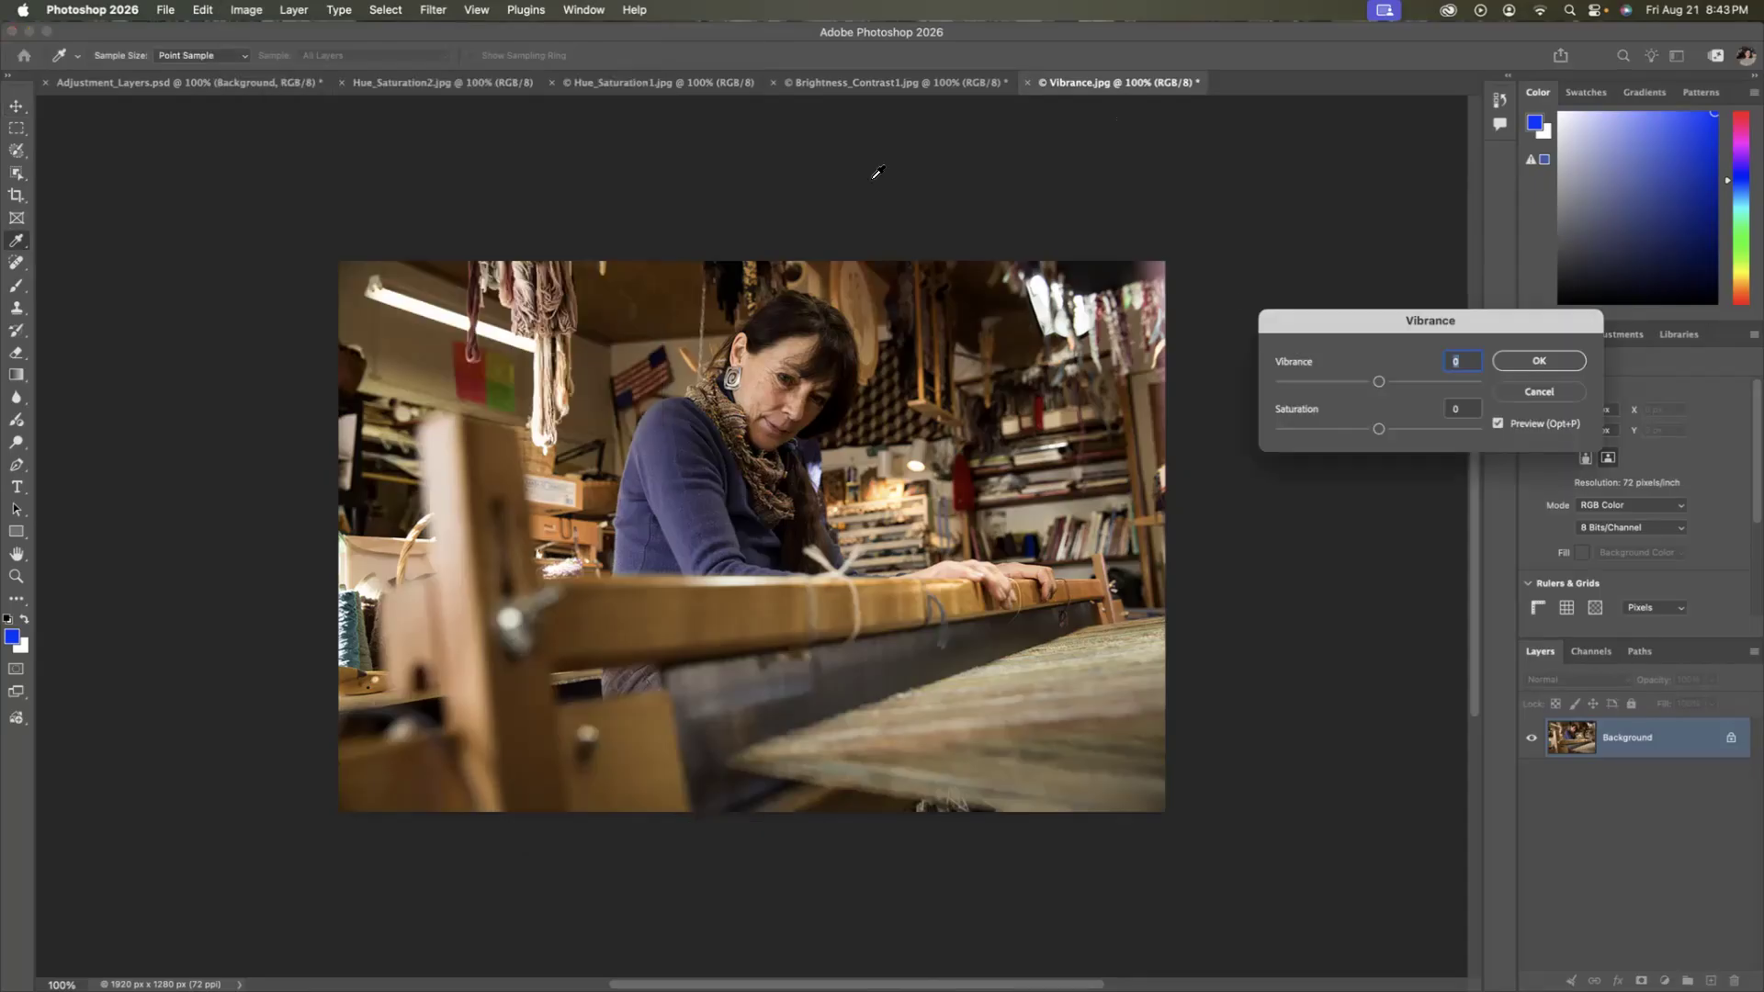
drag(1338, 312, 1265, 255)
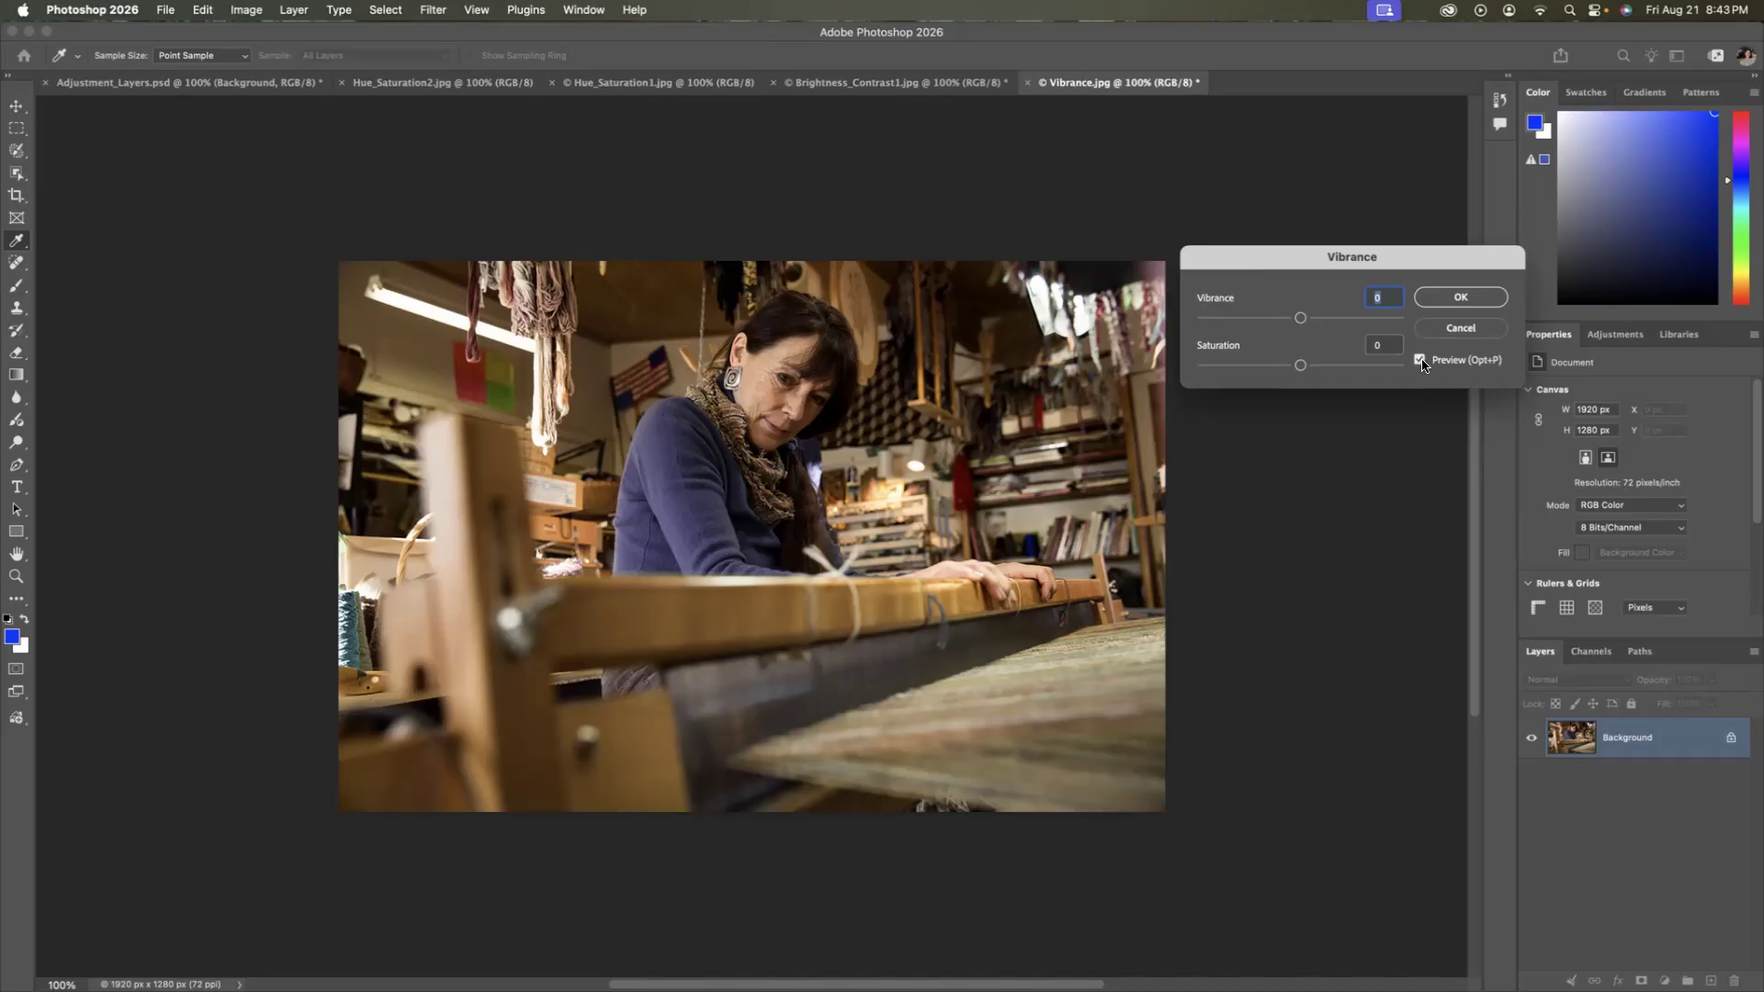
mouse_move(1306, 326)
mouse_down()
mouse_move(1358, 323)
mouse_move(1261, 326)
mouse_move(1322, 325)
mouse_move(1220, 368)
mouse_move(1321, 371)
mouse_move(1300, 367)
mouse_move(1311, 319)
mouse_up()
click(1460, 297)
key(v)
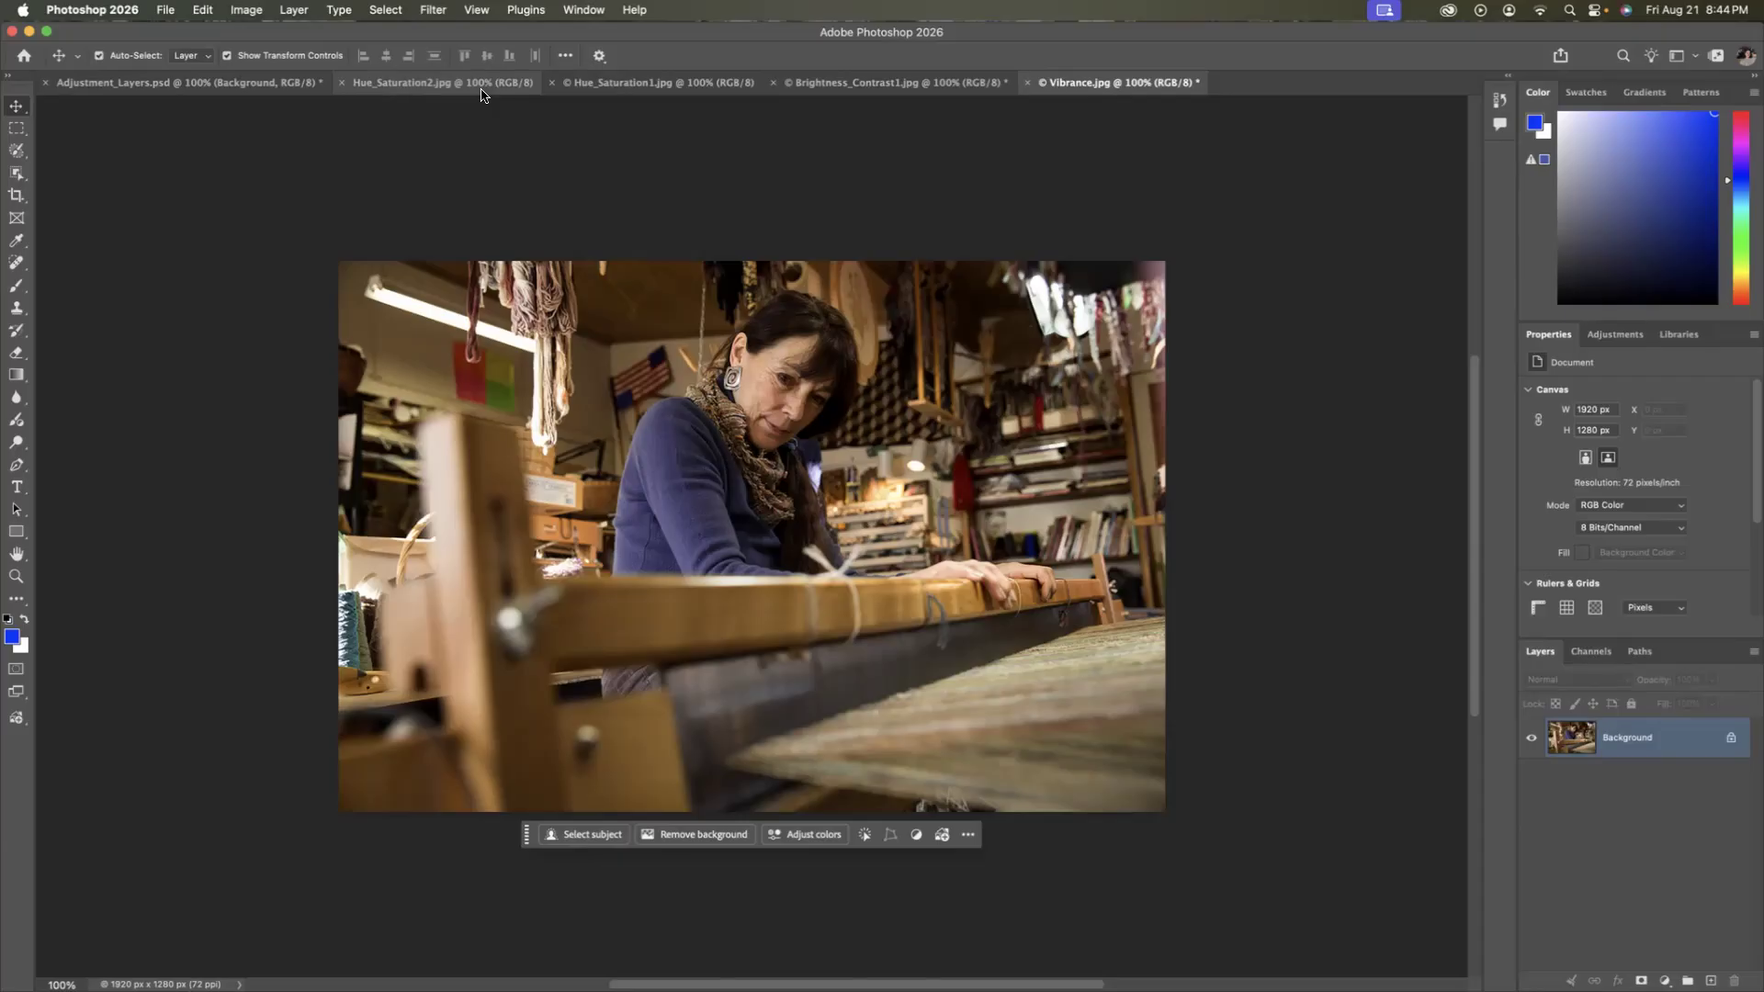
Start a Hue/Saturation adjustment on Hue_Saturation2.jpg and choose the Yellow Boost preset.
click(406, 88)
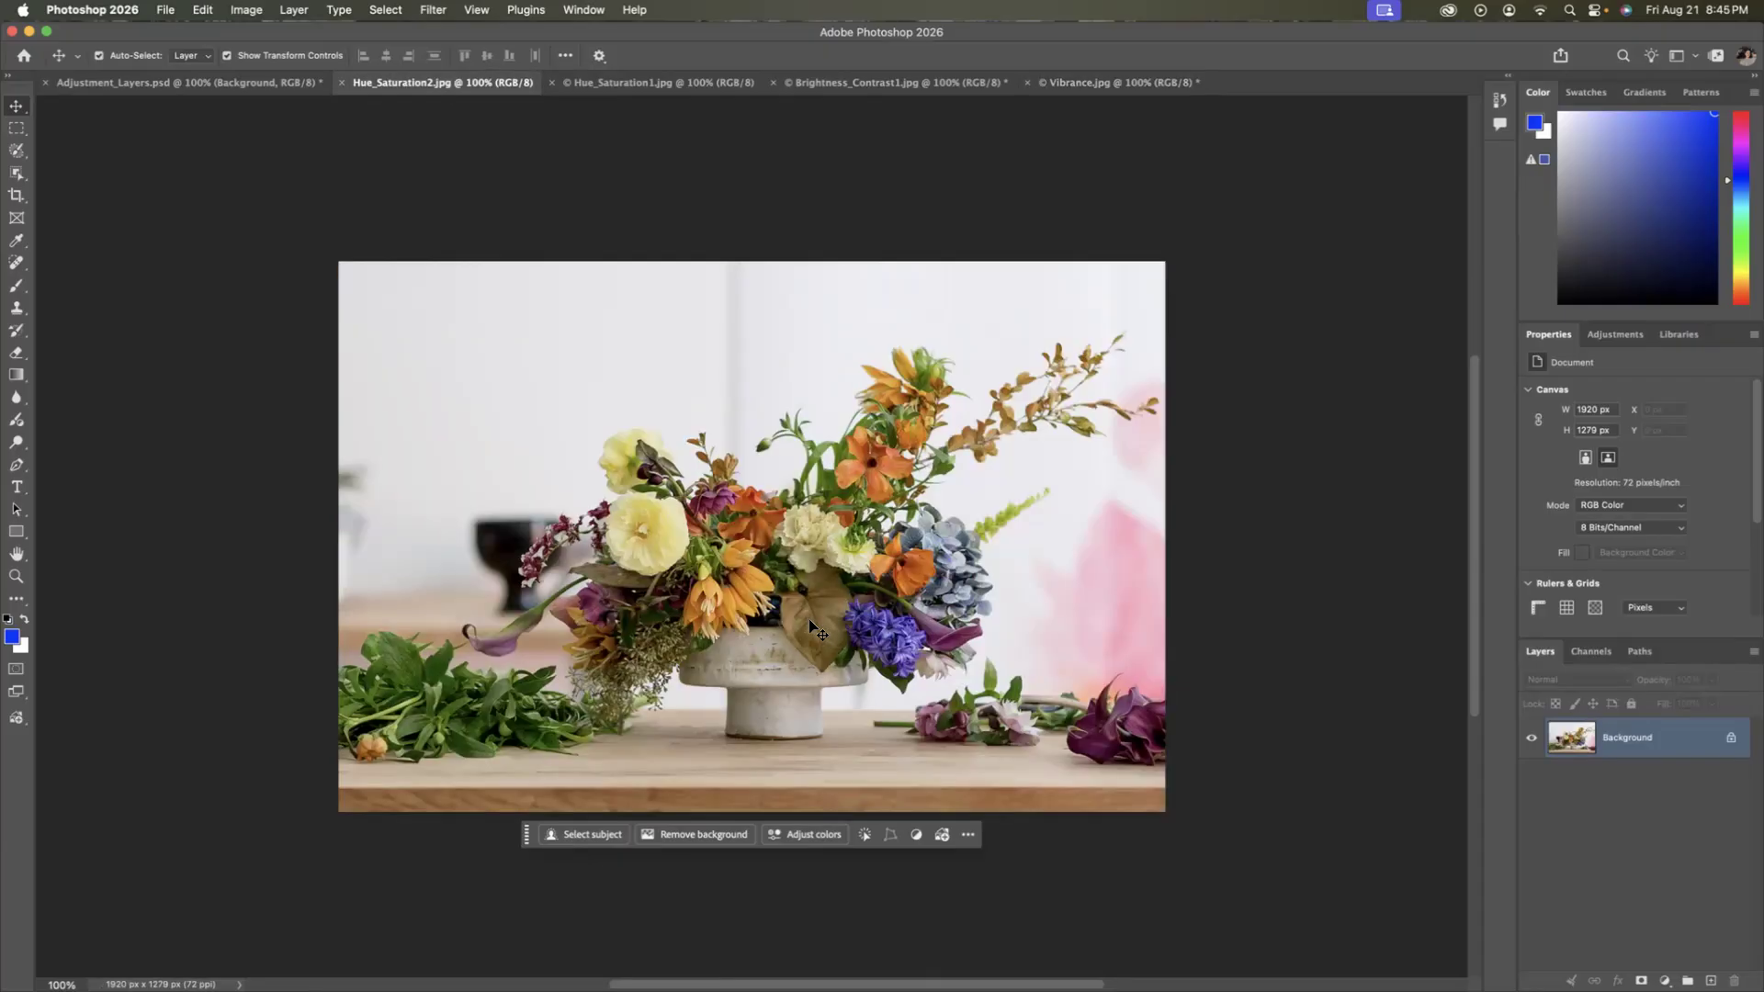
click(254, 17)
mouse_move(278, 61)
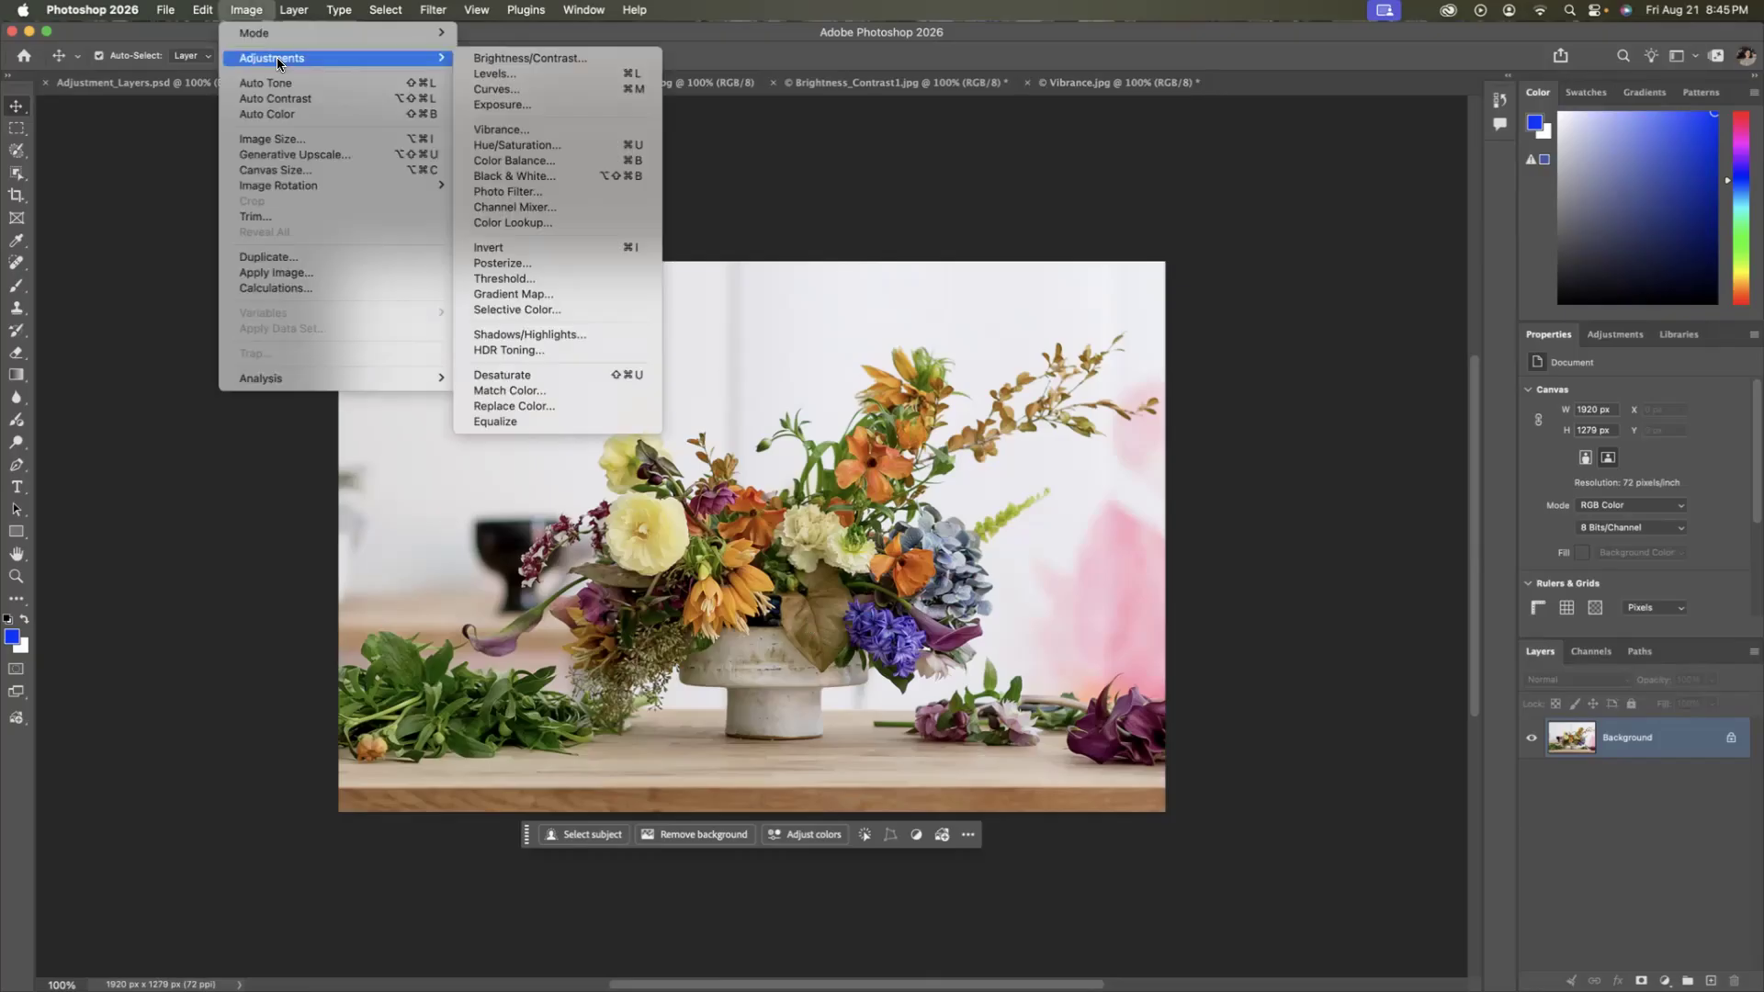
click(548, 143)
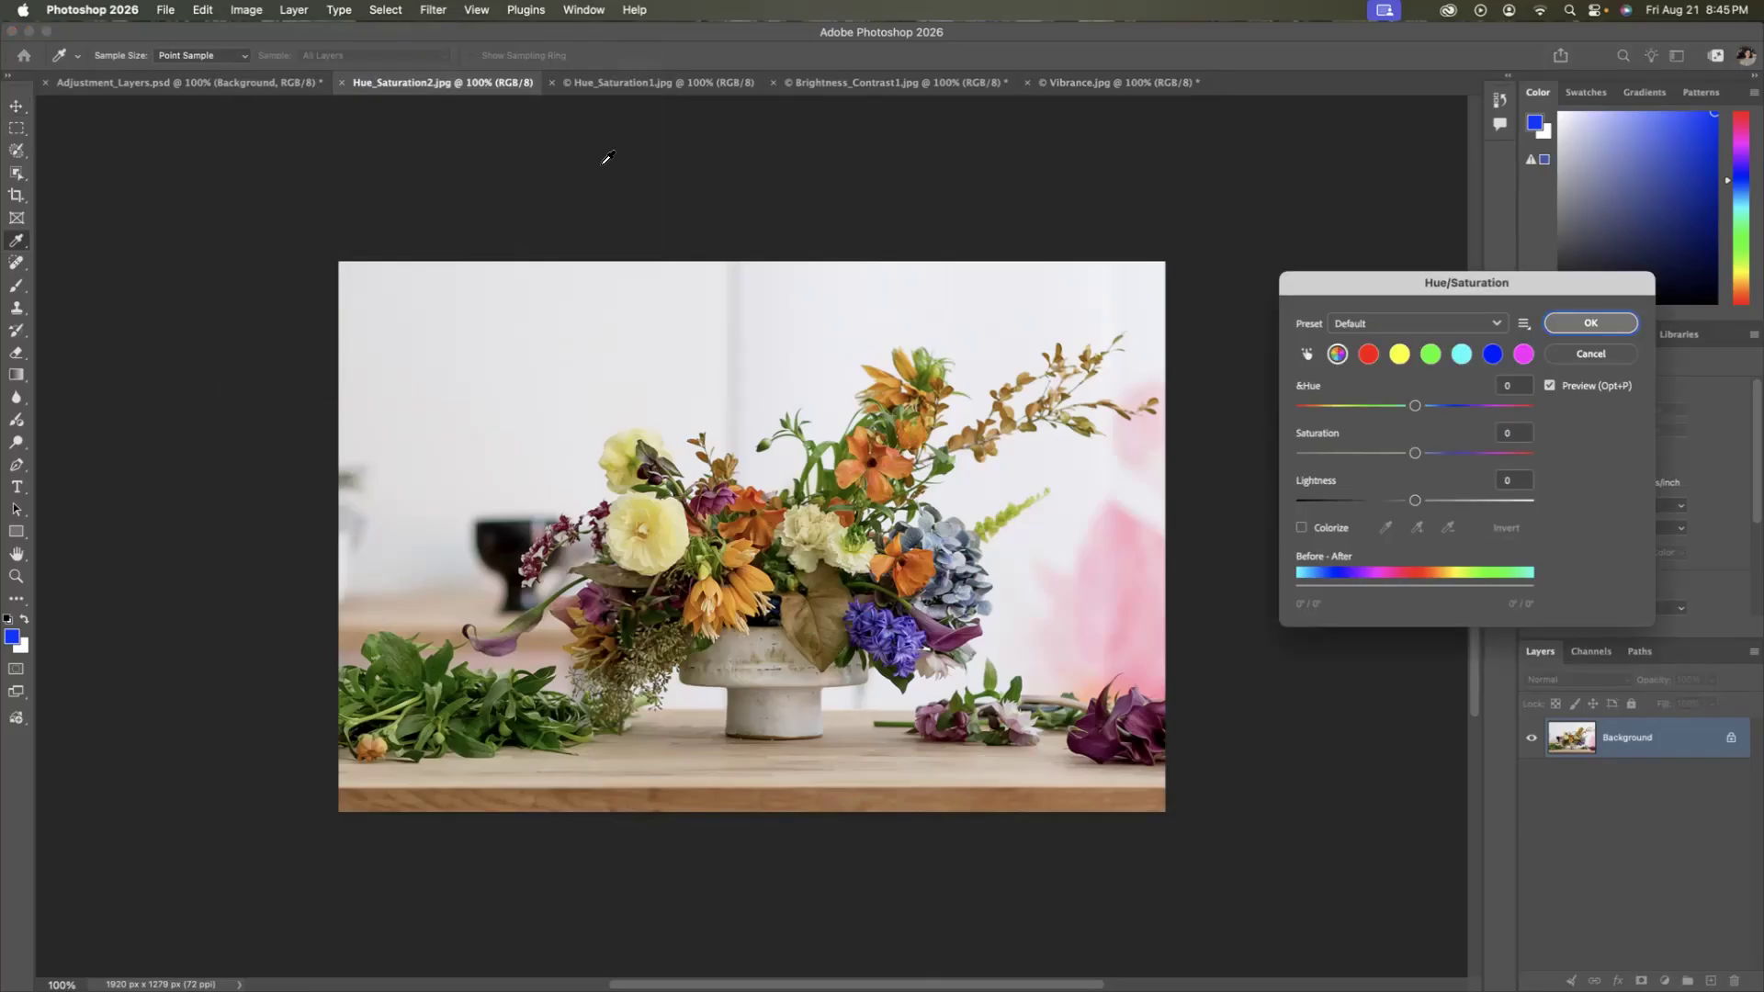
drag(1415, 279, 1352, 282)
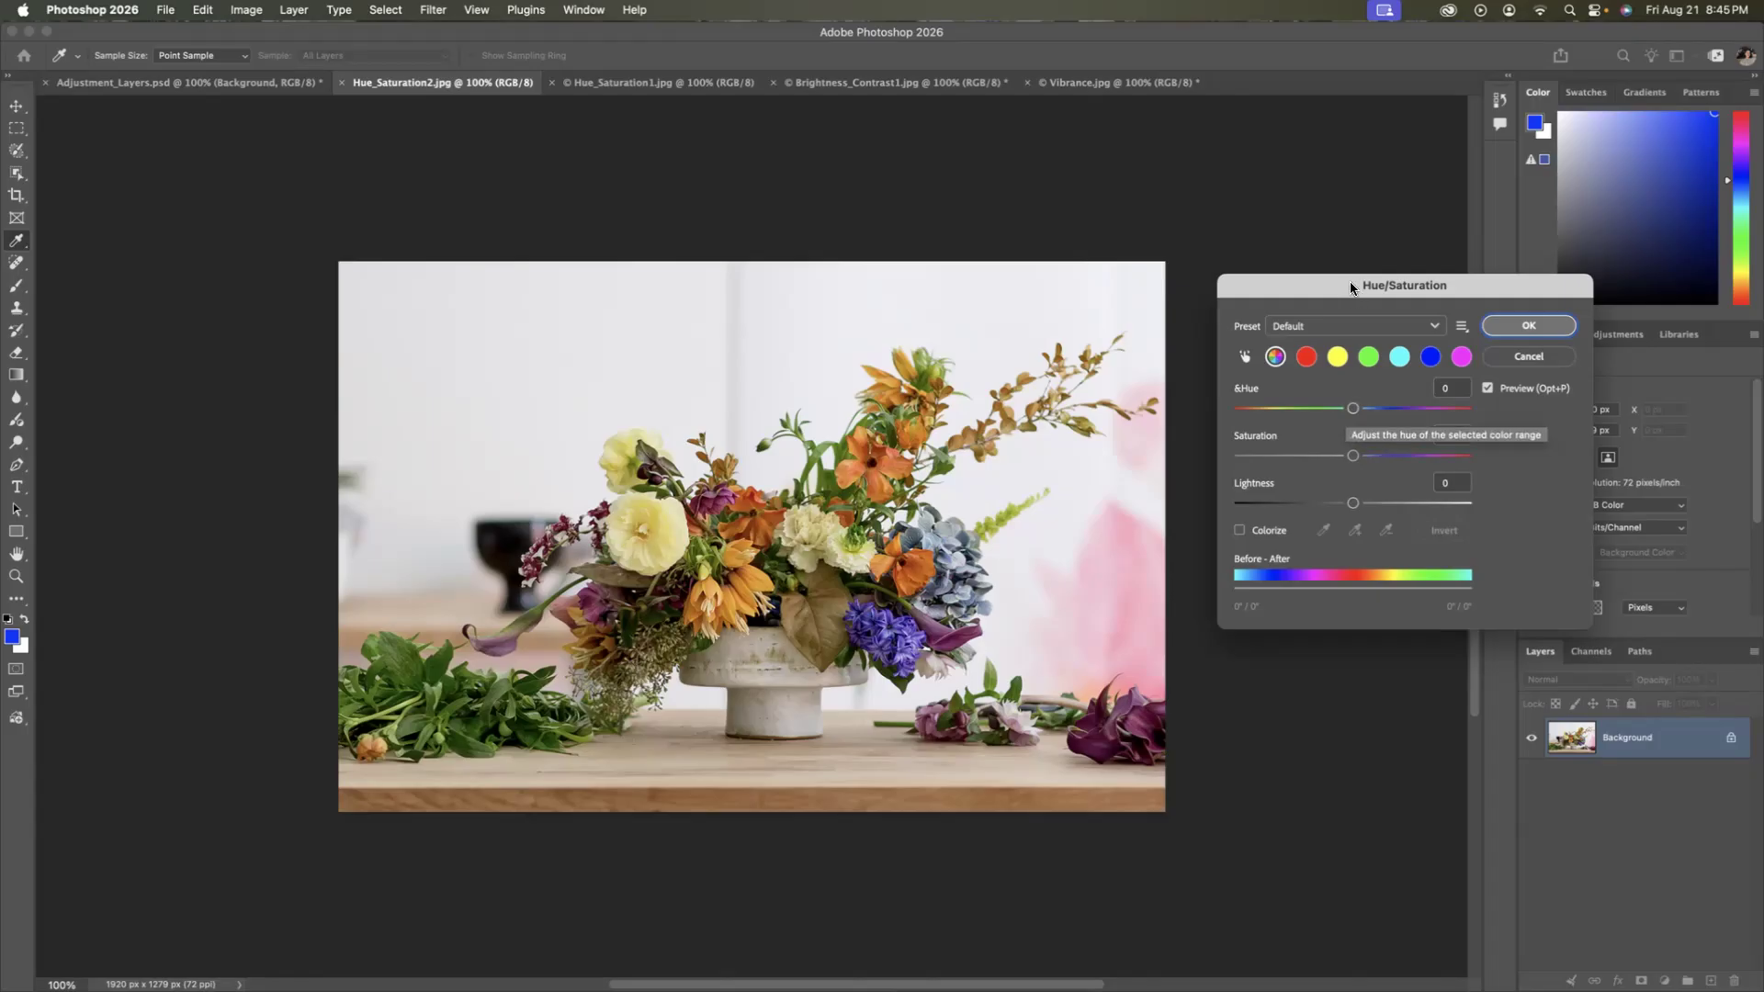
click(1314, 331)
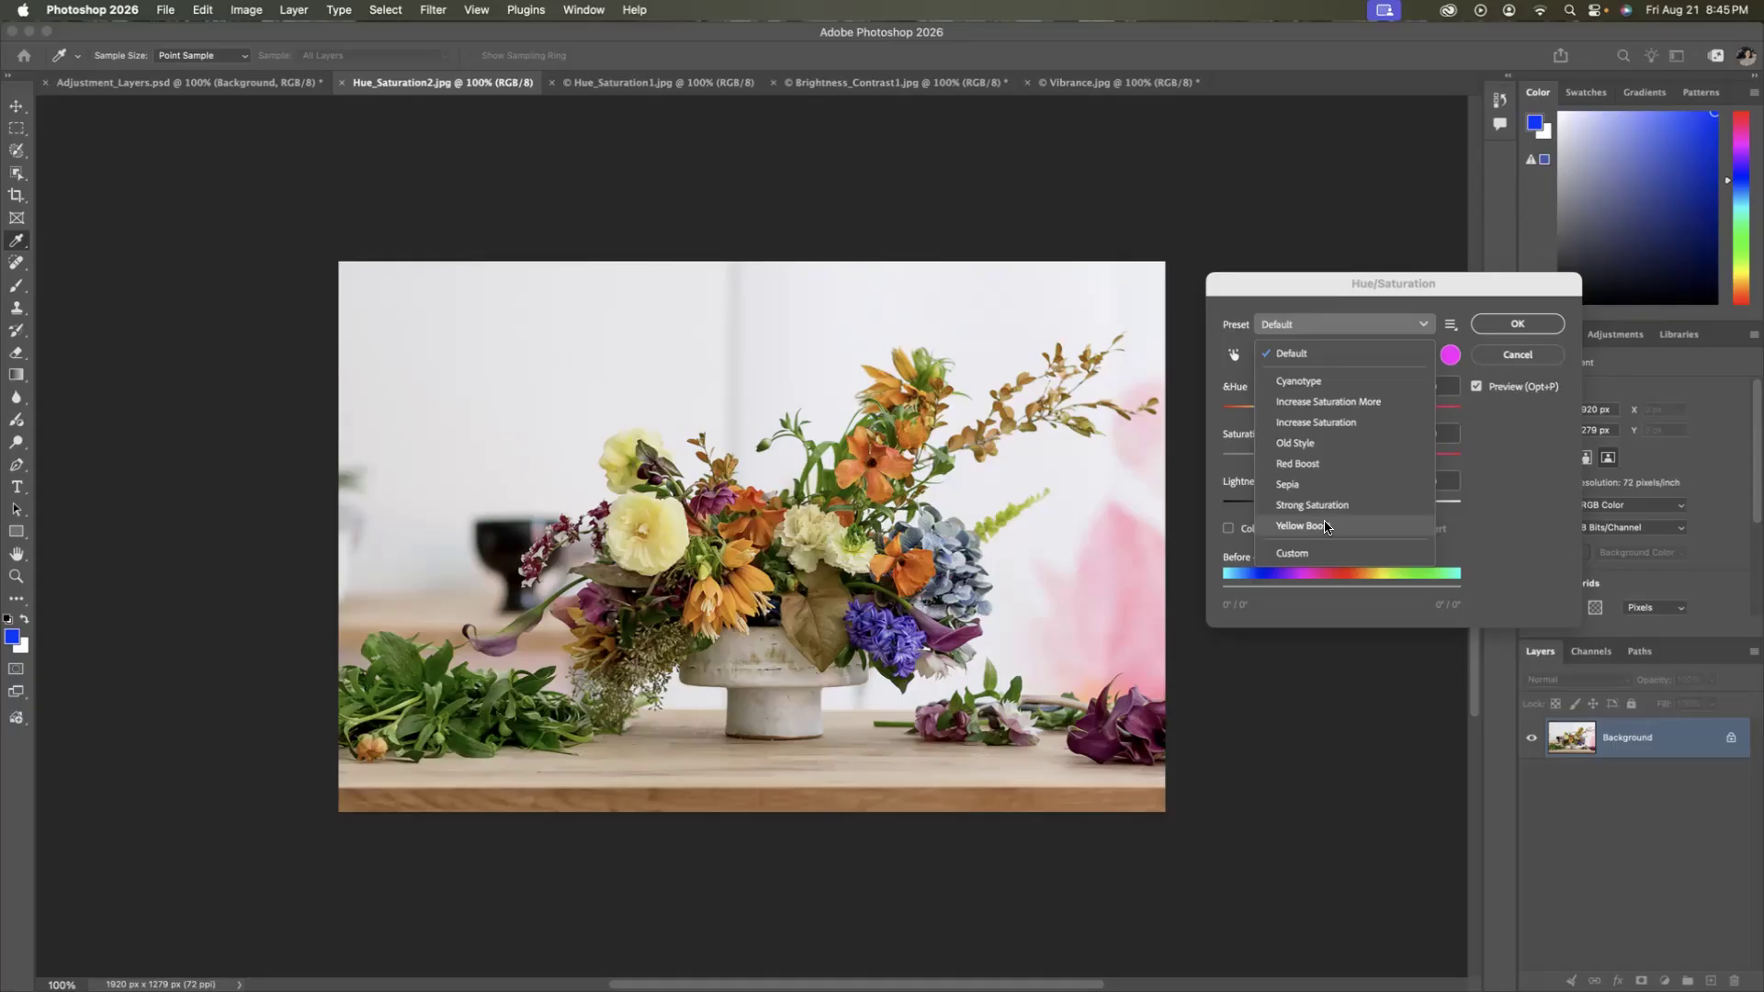
click(1375, 527)
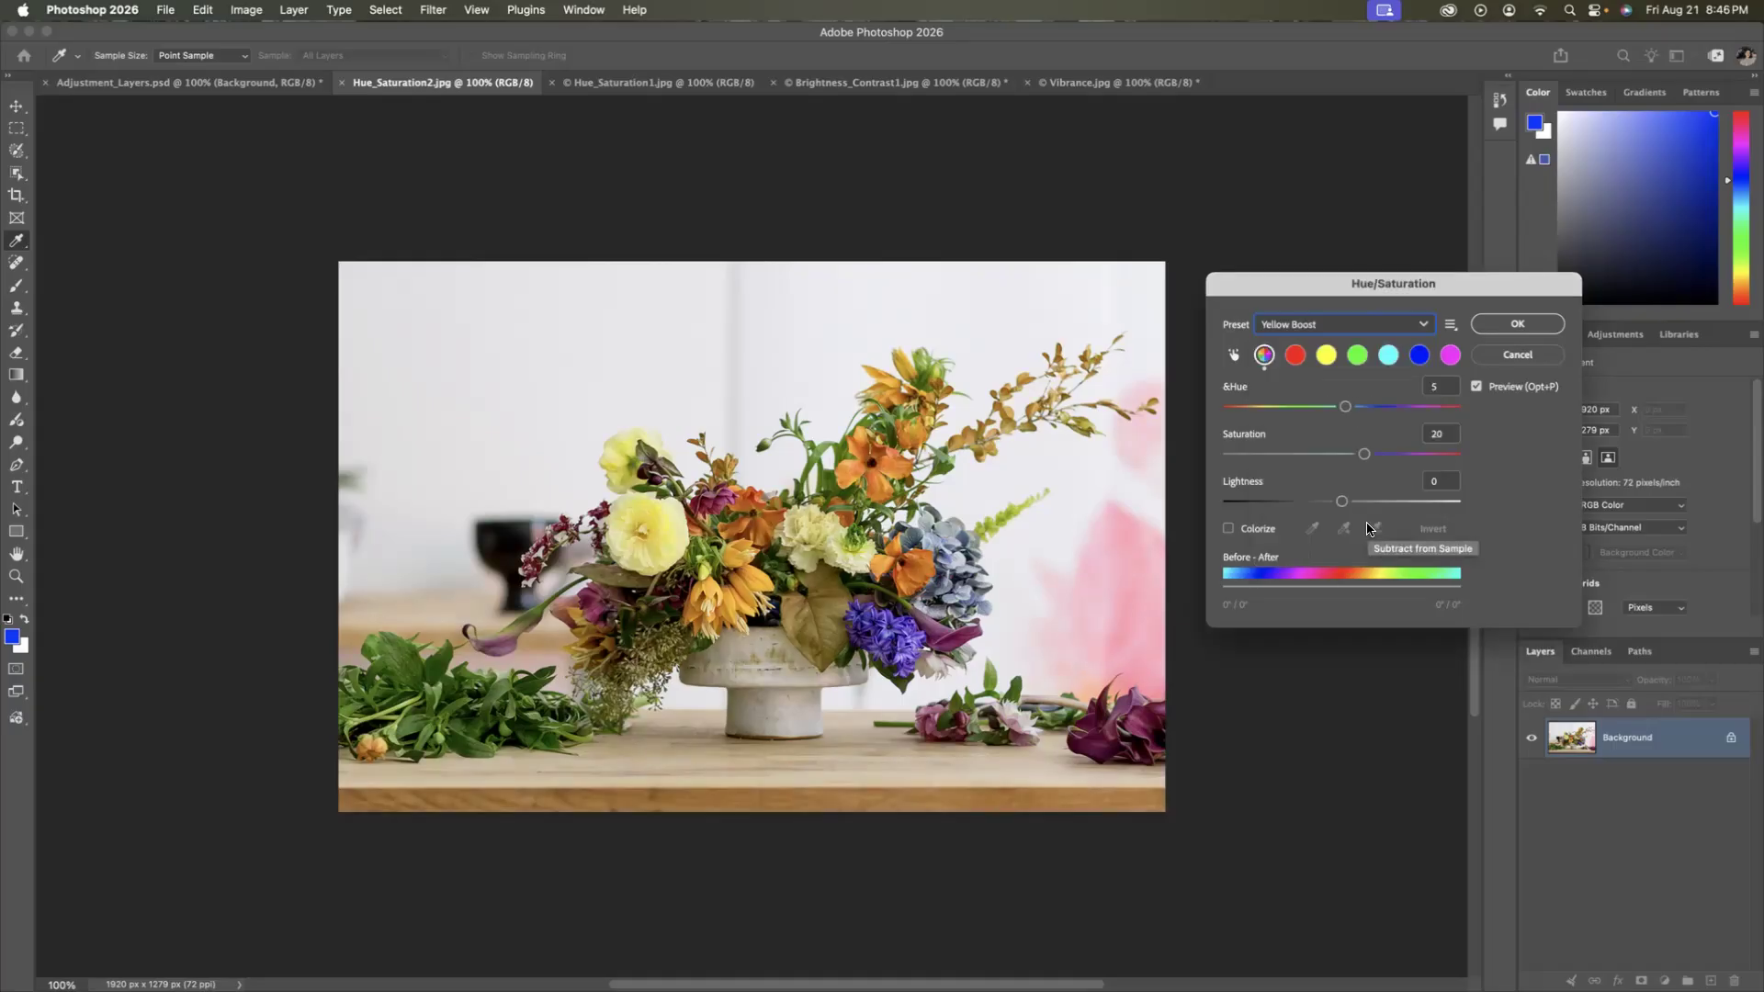
Set the yellow range to hue -5 and saturation -12, and apply the Hue/Saturation adjustment.
click(1326, 357)
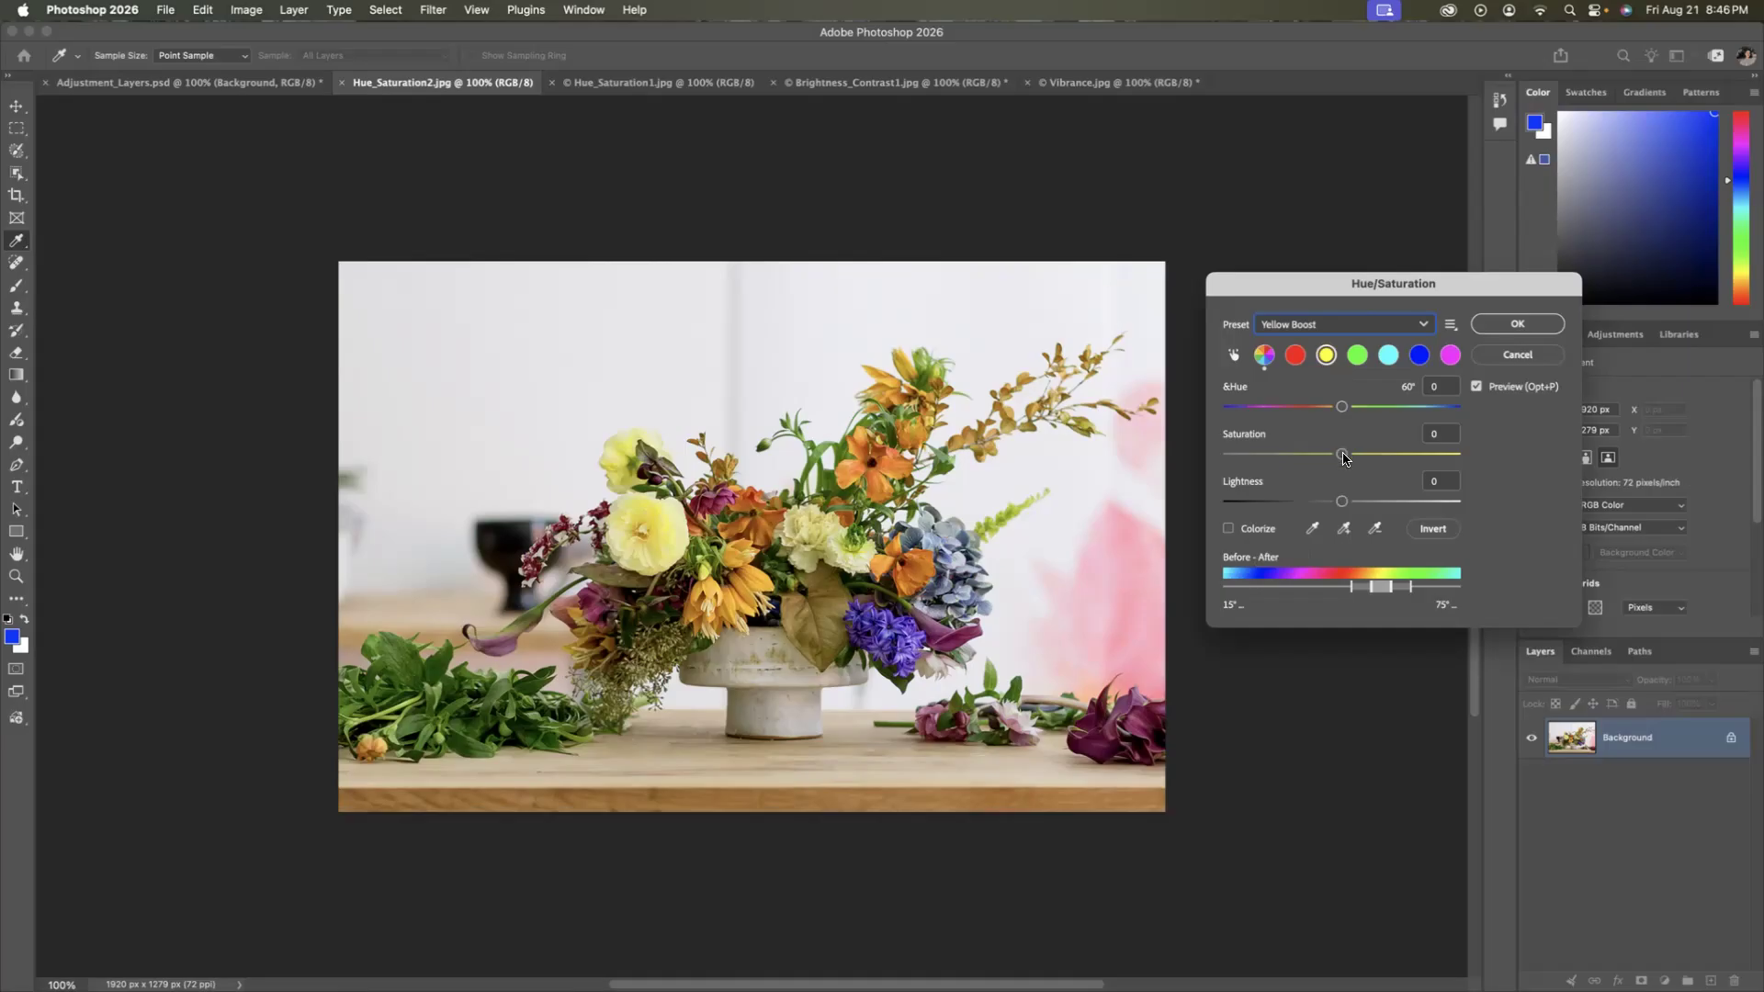
drag(1340, 408, 1344, 458)
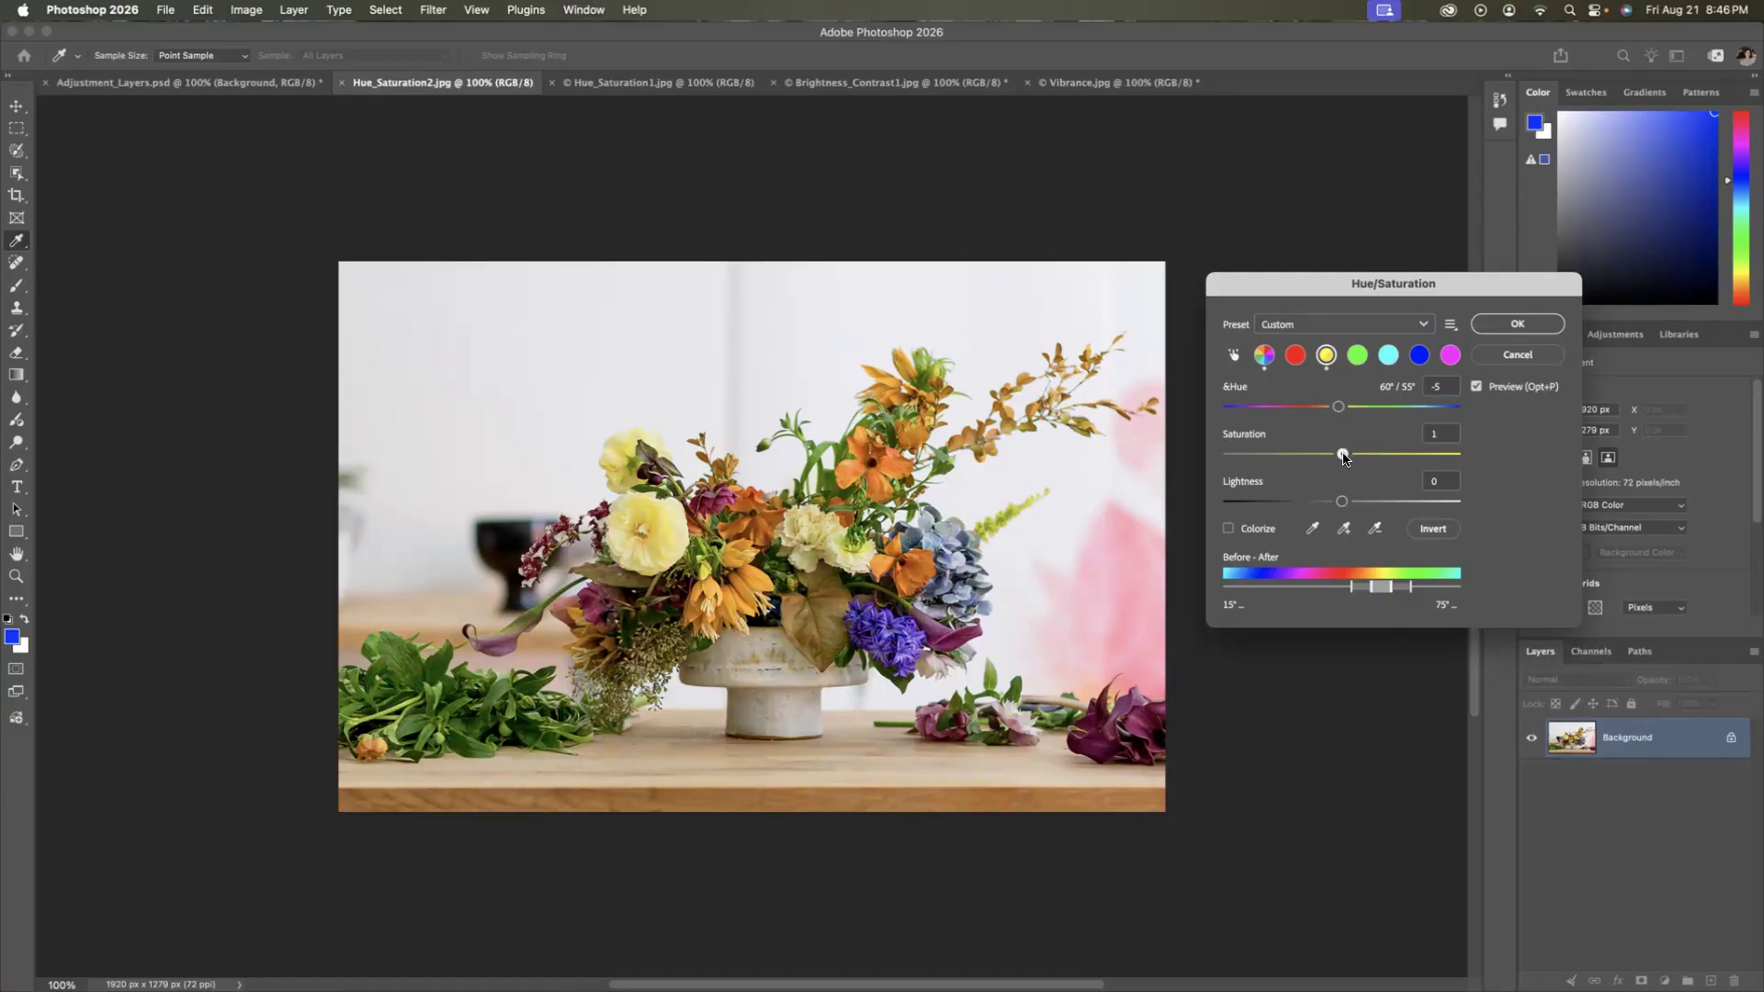
mouse_move(1343, 457)
mouse_down()
mouse_move(1329, 458)
mouse_move(1348, 459)
mouse_up()
click(1418, 327)
click(1448, 327)
click(1449, 325)
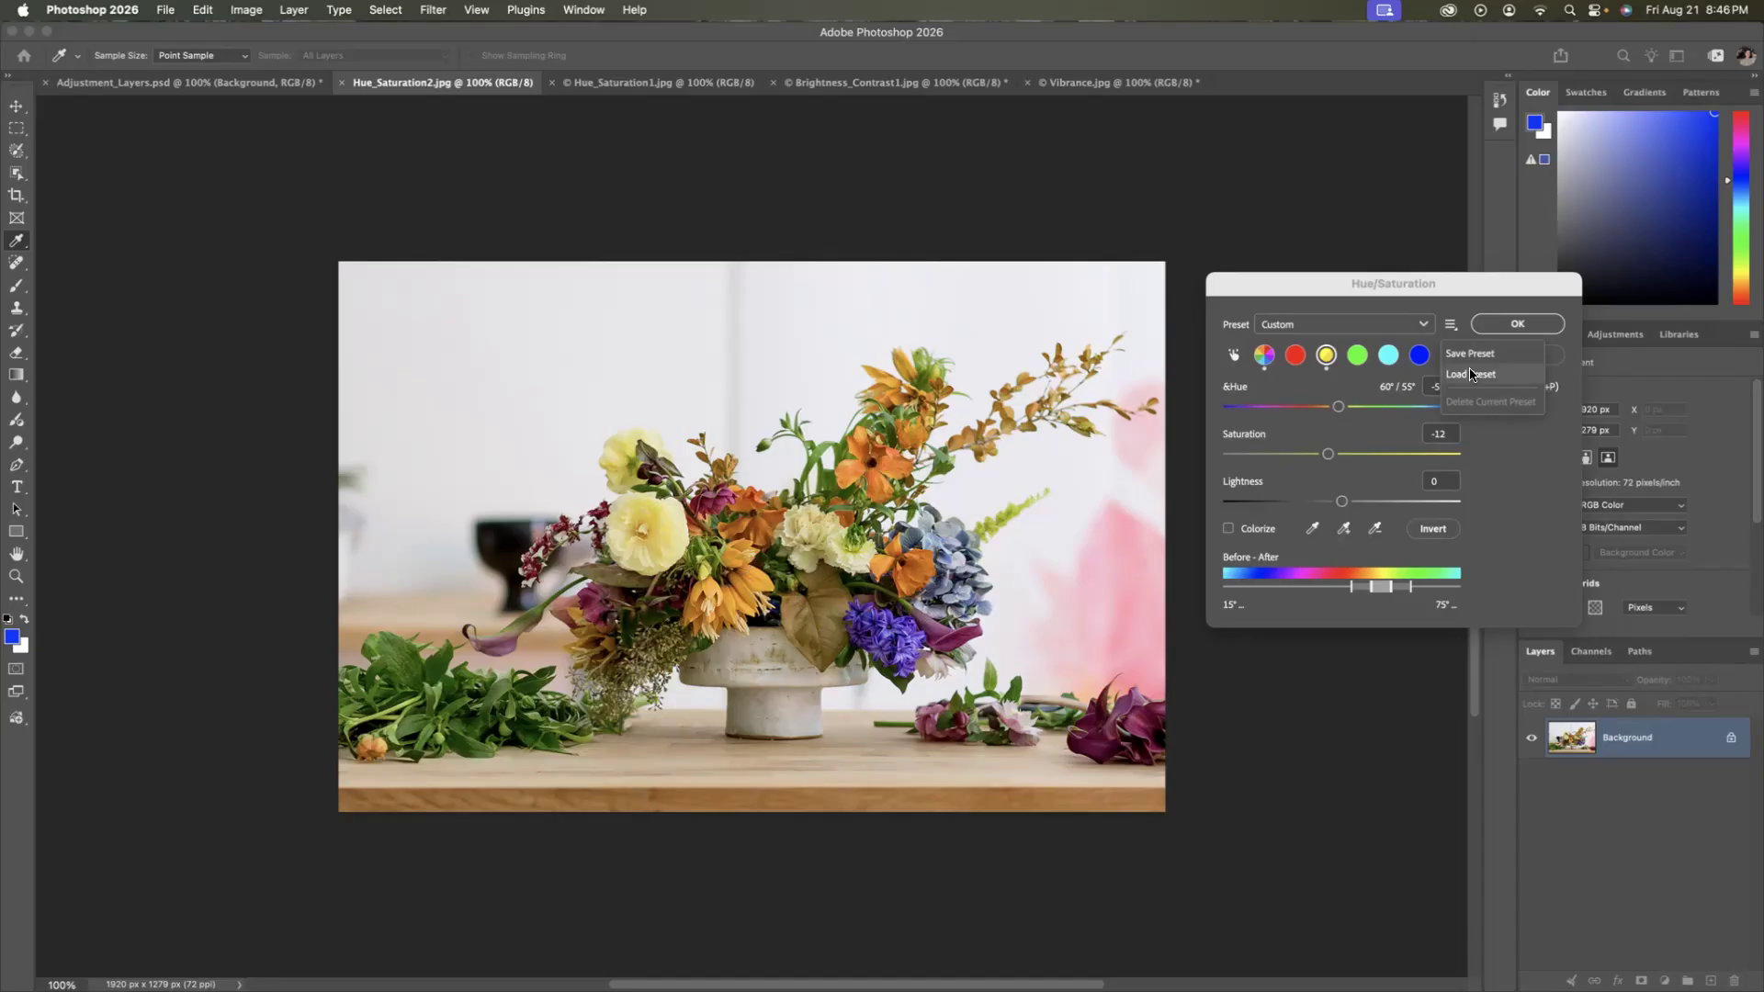
click(1496, 326)
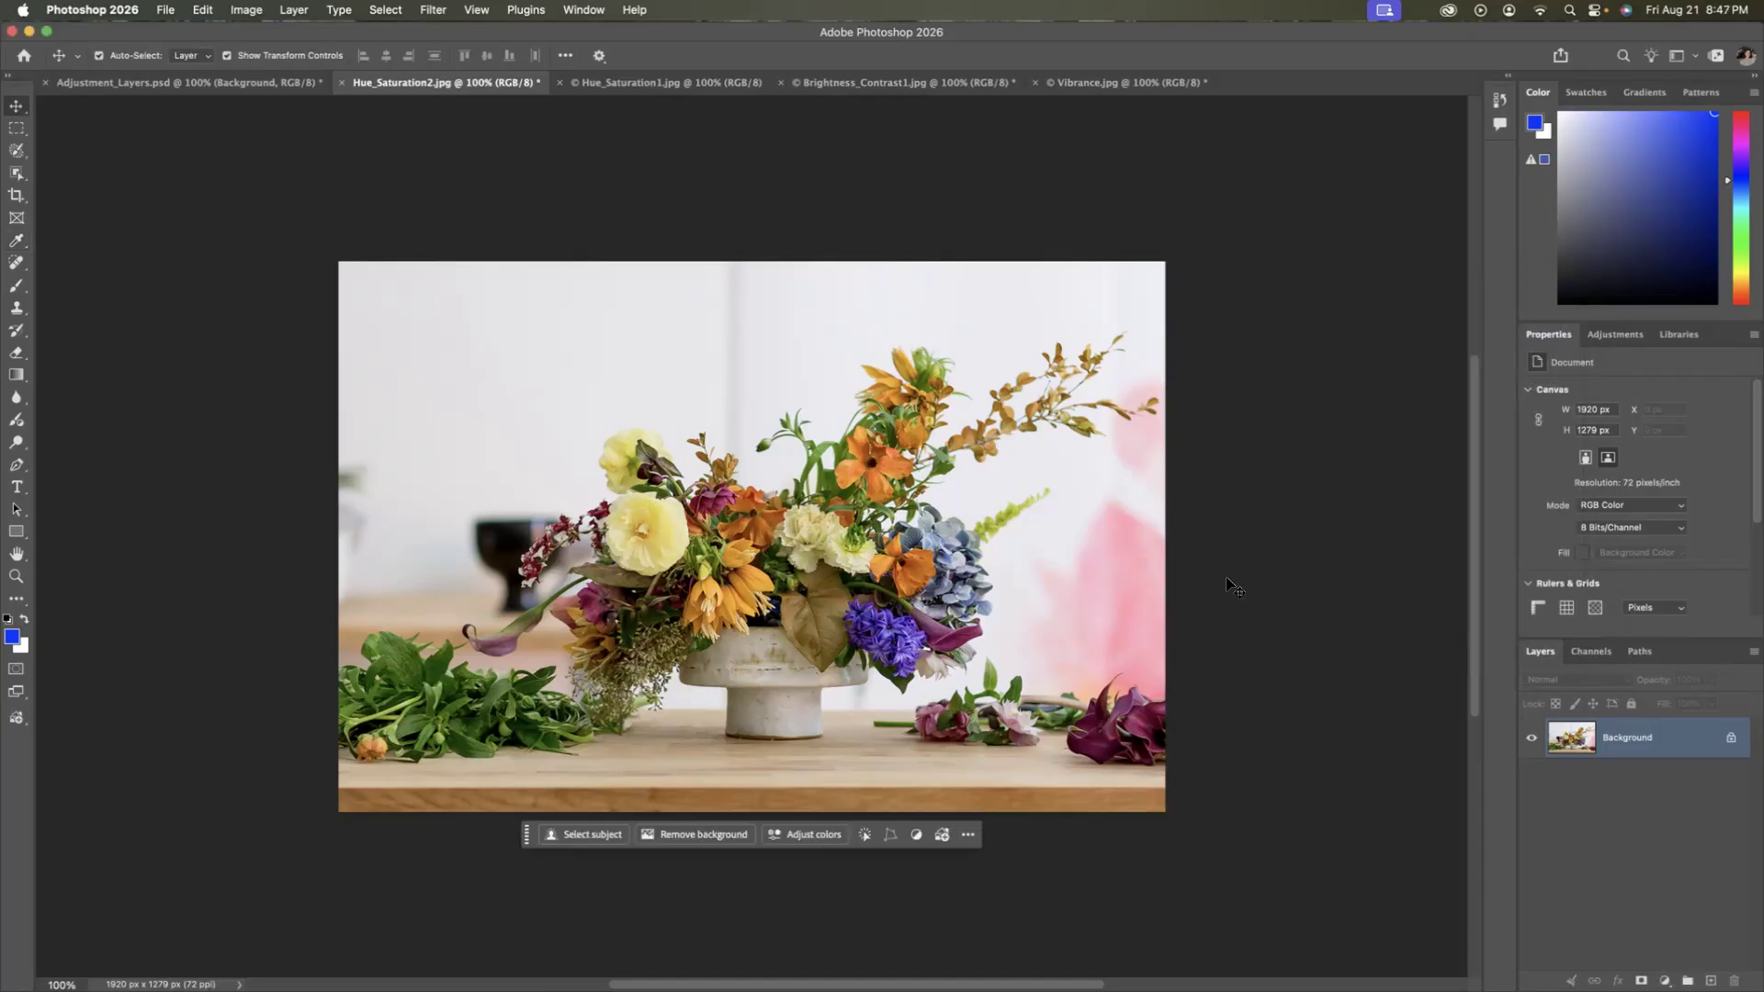
Reopen Hue/Saturation, sample several bouquet colors ending on the yellow-green sprig, and accept the dialog with its default values.
click(259, 12)
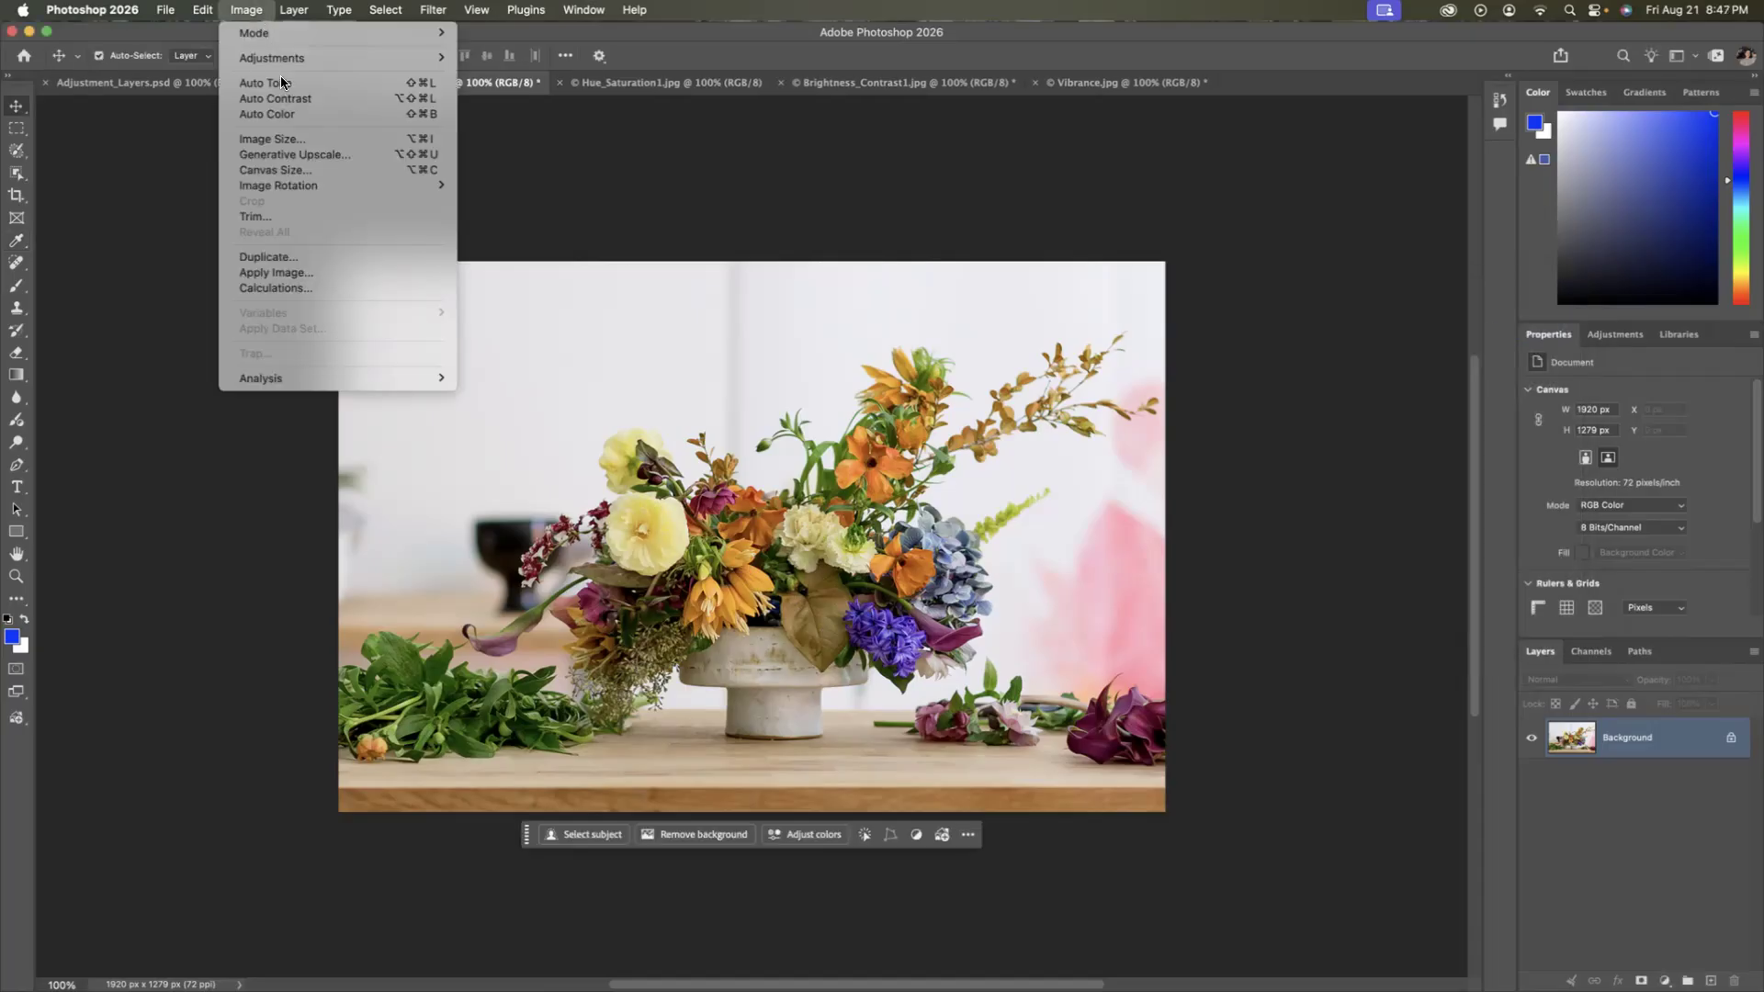
mouse_move(404, 58)
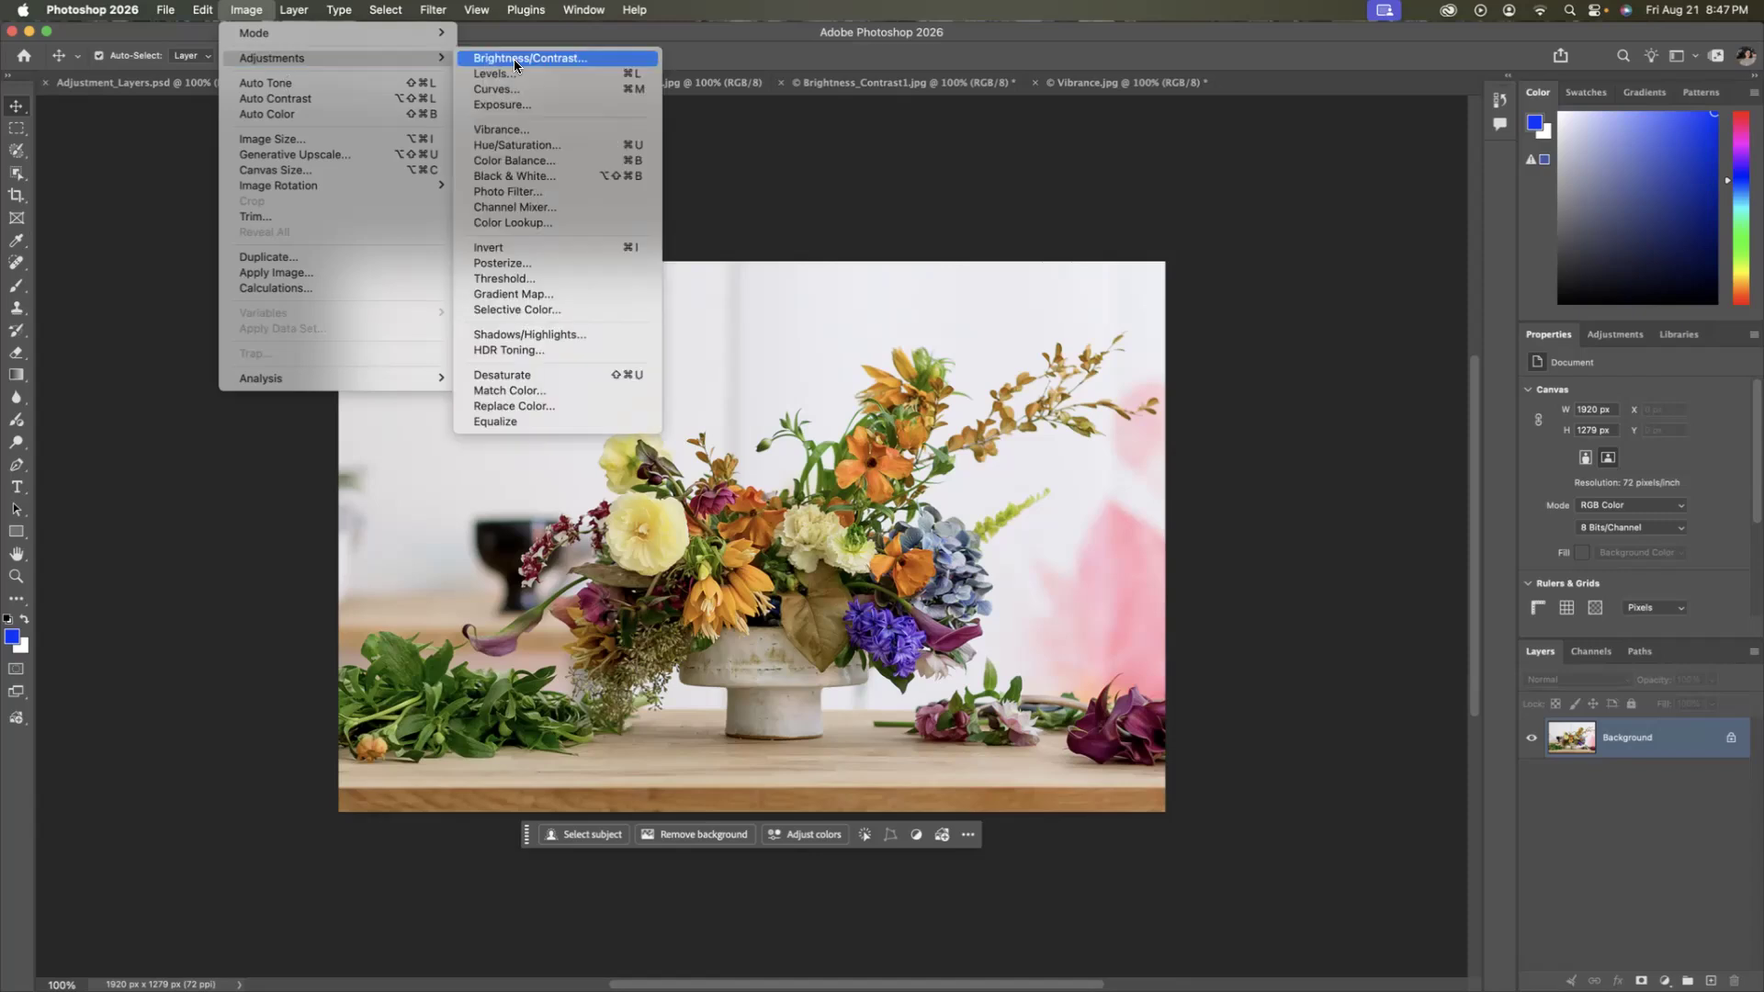
click(538, 144)
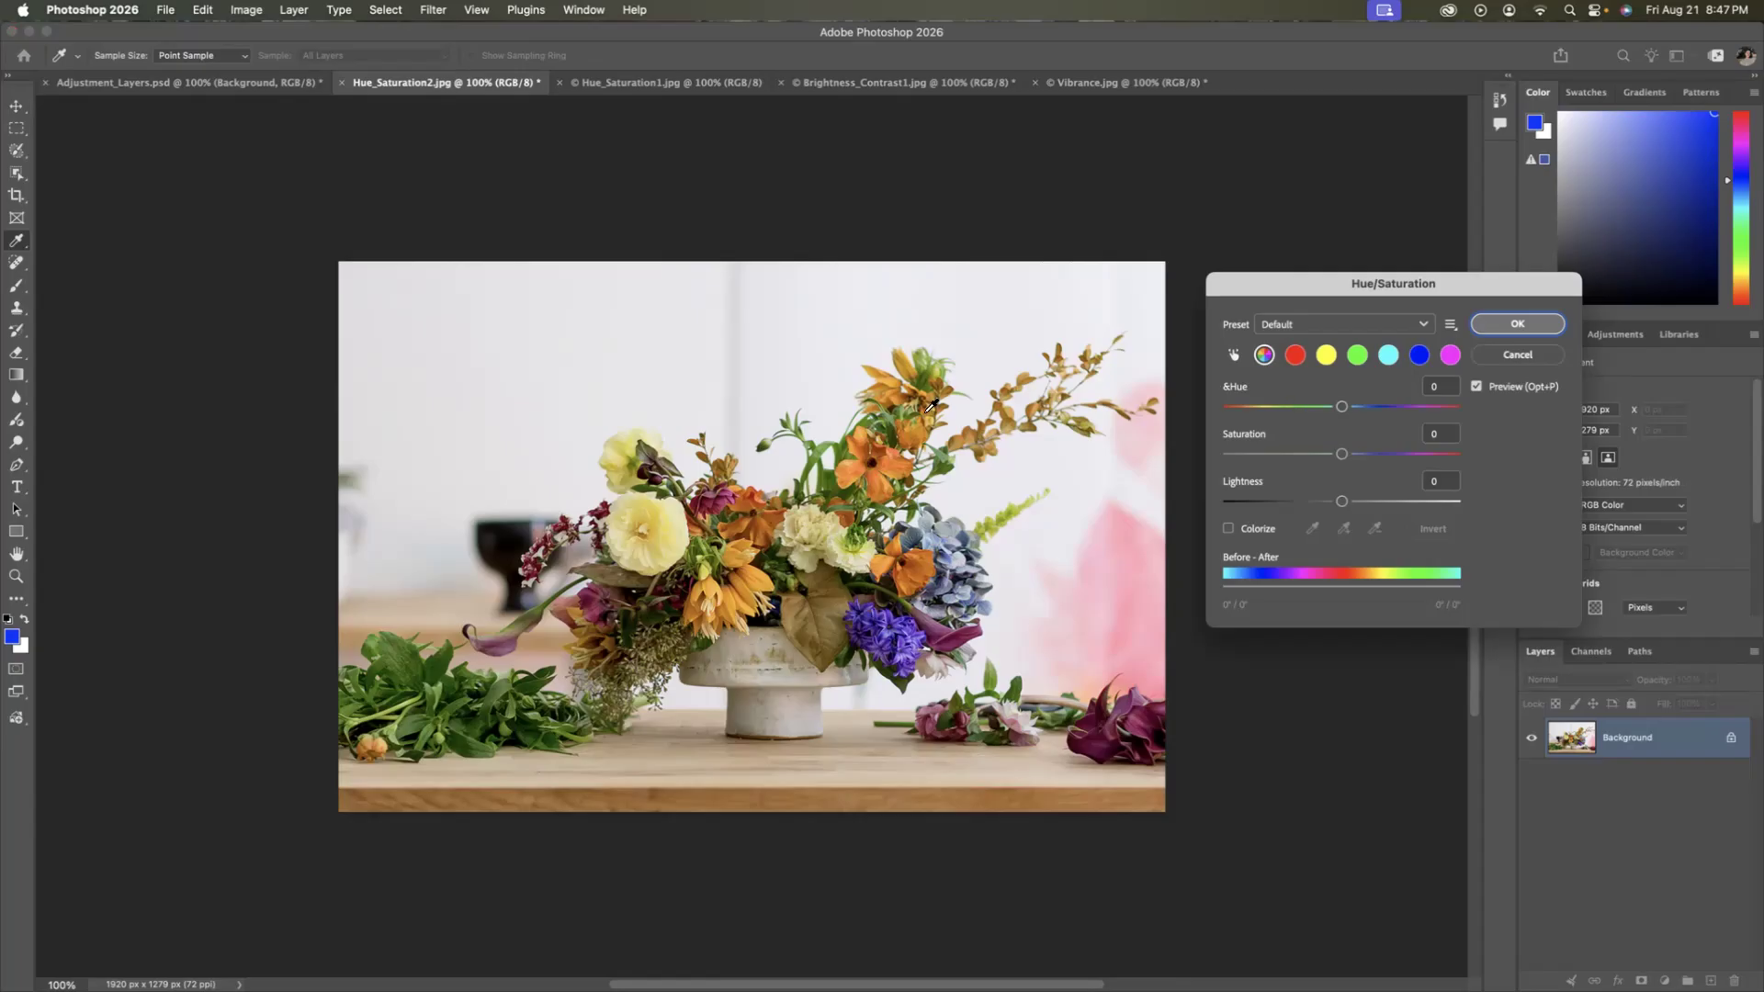
click(896, 458)
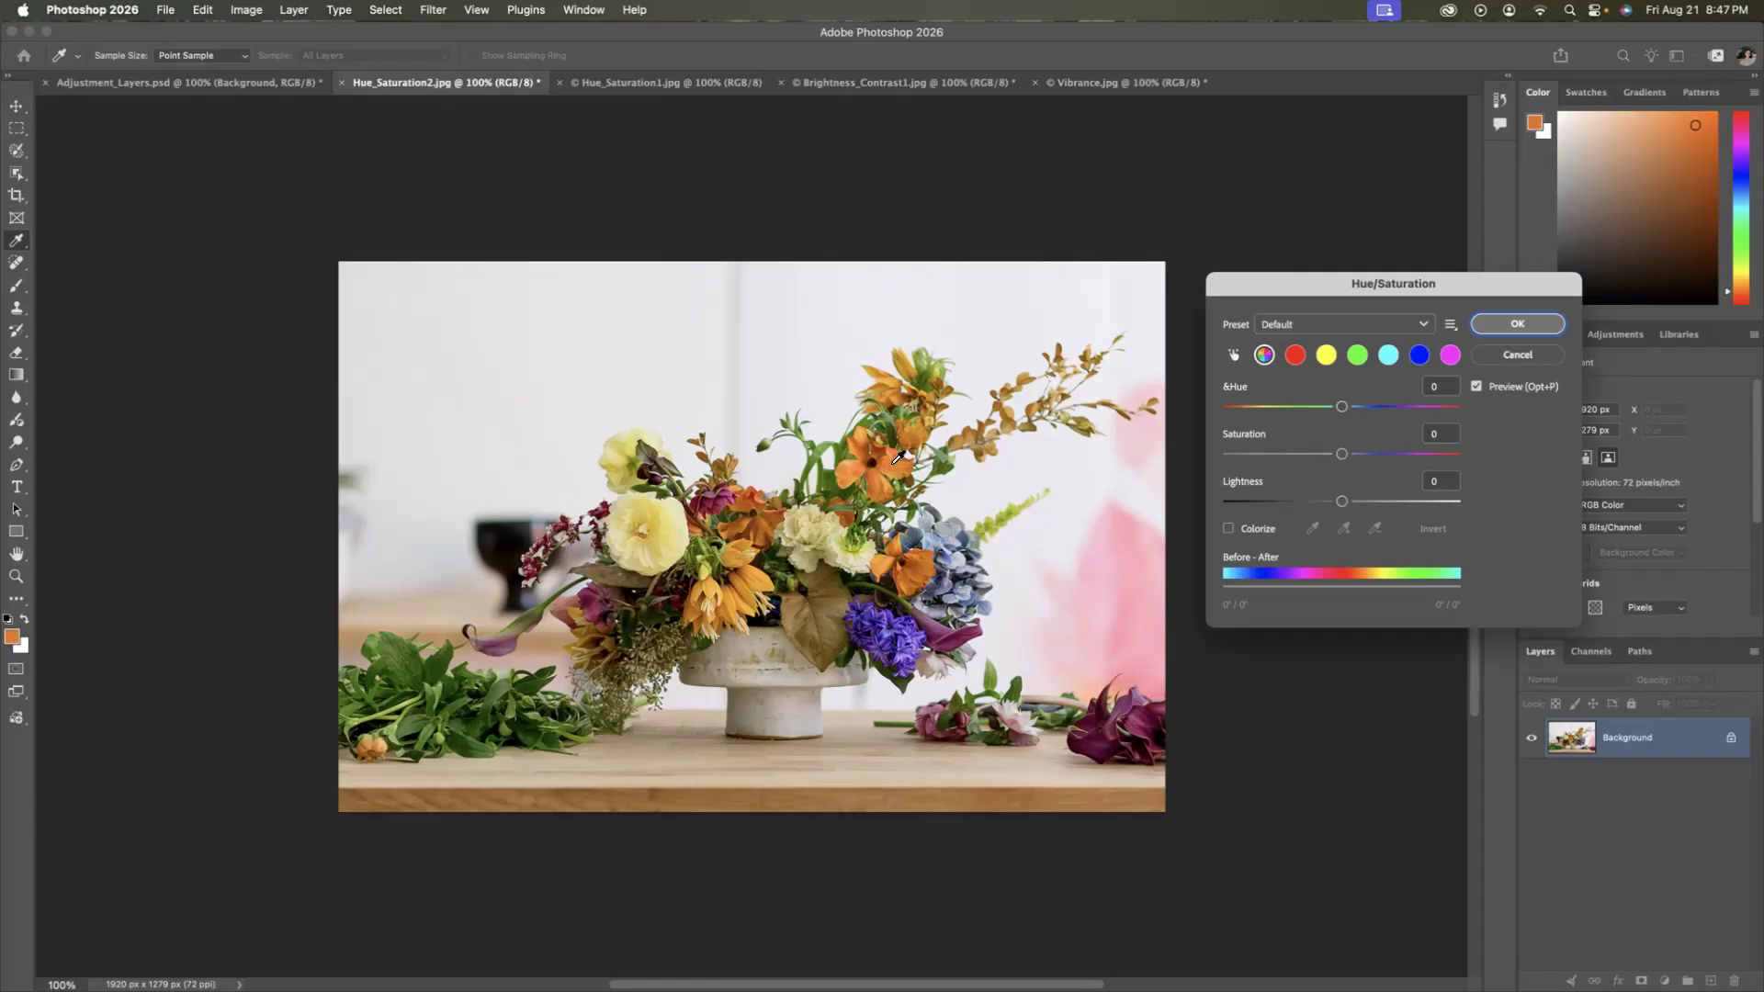
click(671, 522)
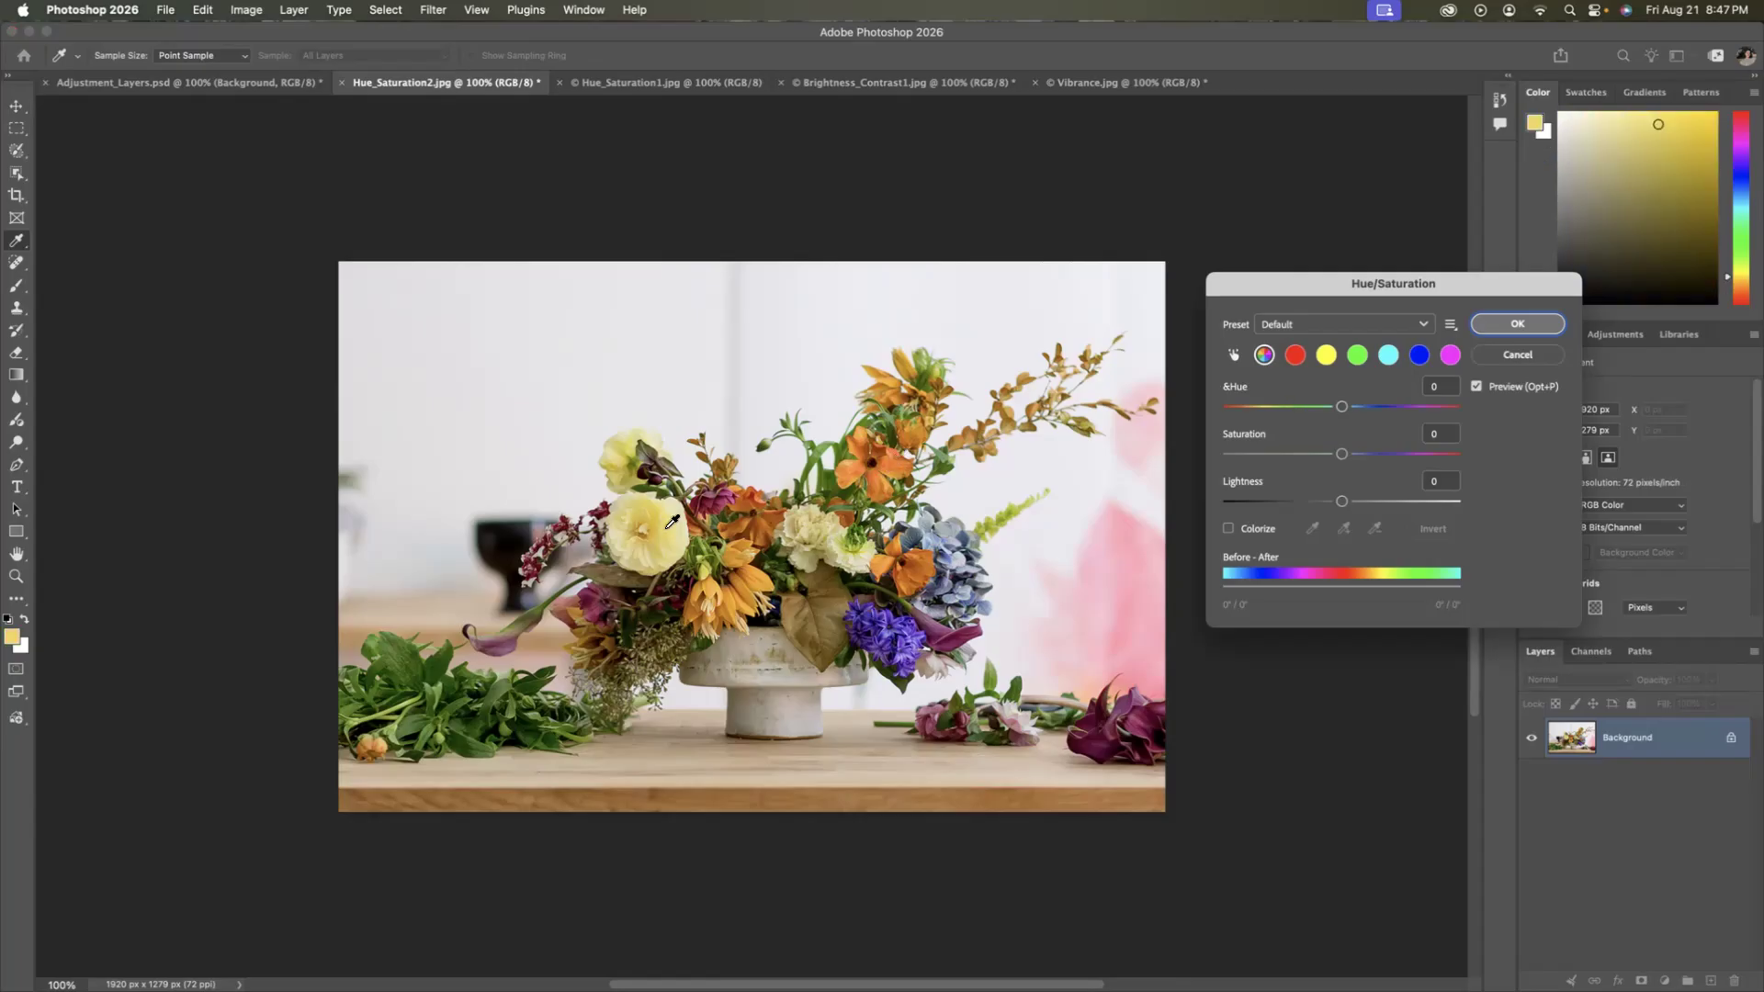
click(852, 551)
click(807, 477)
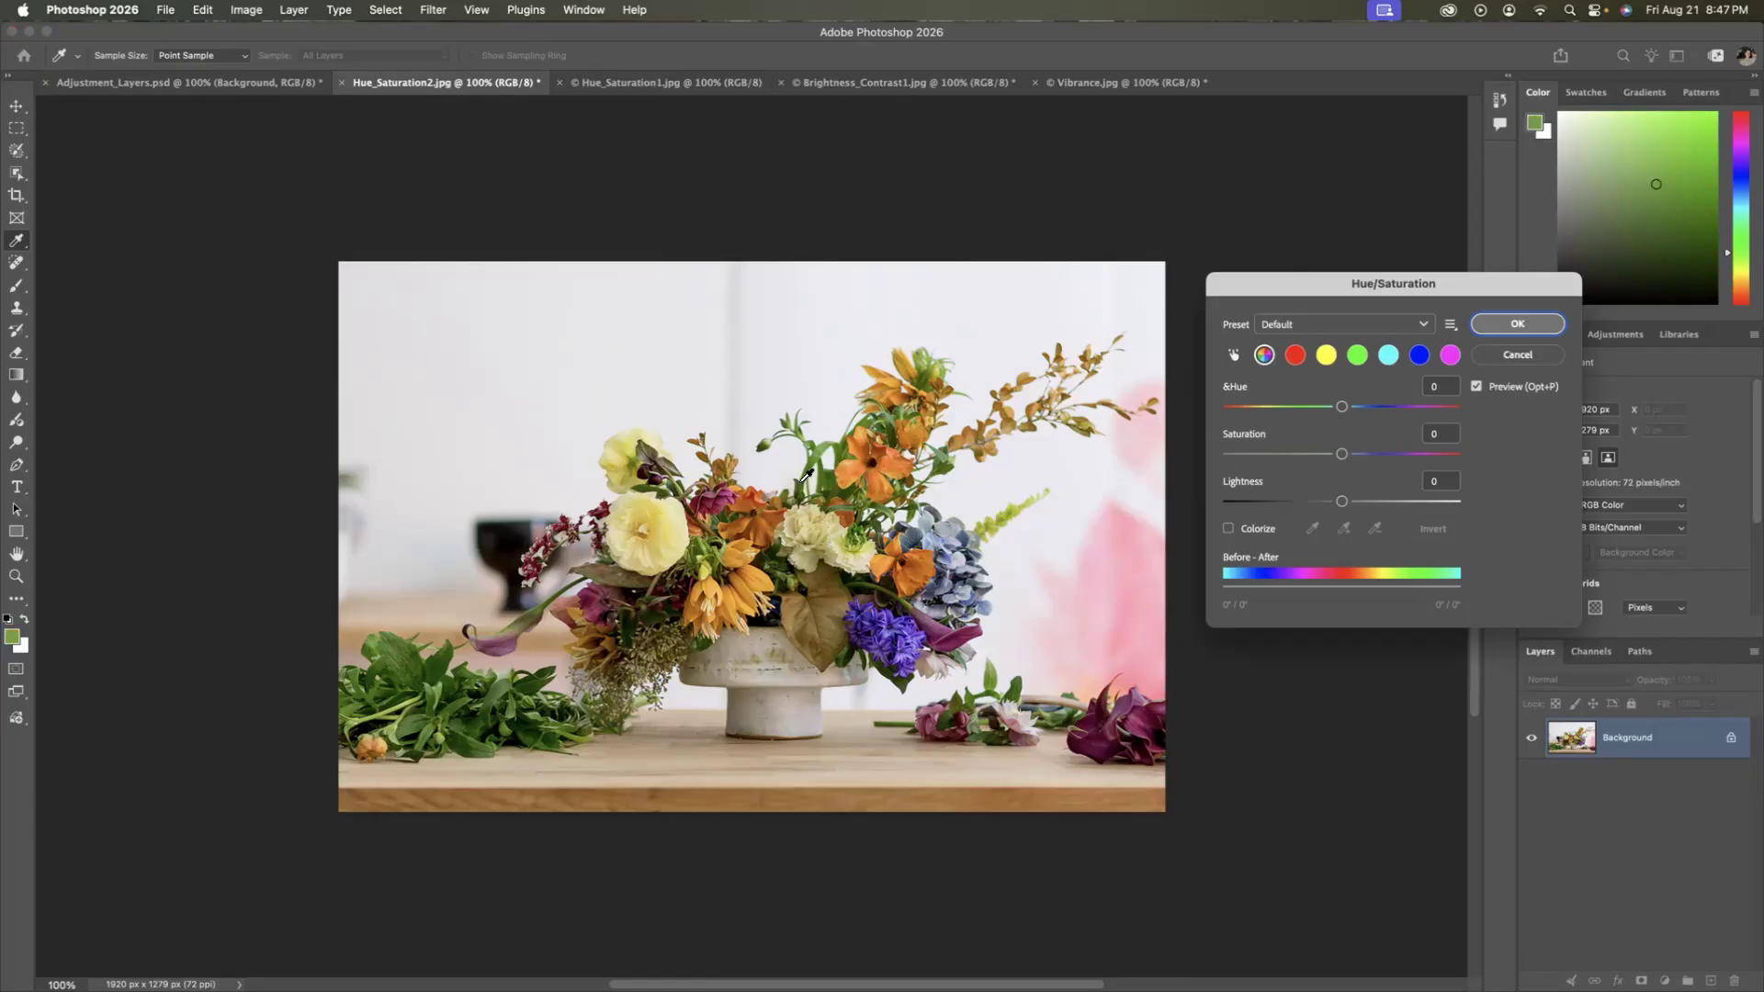
click(762, 538)
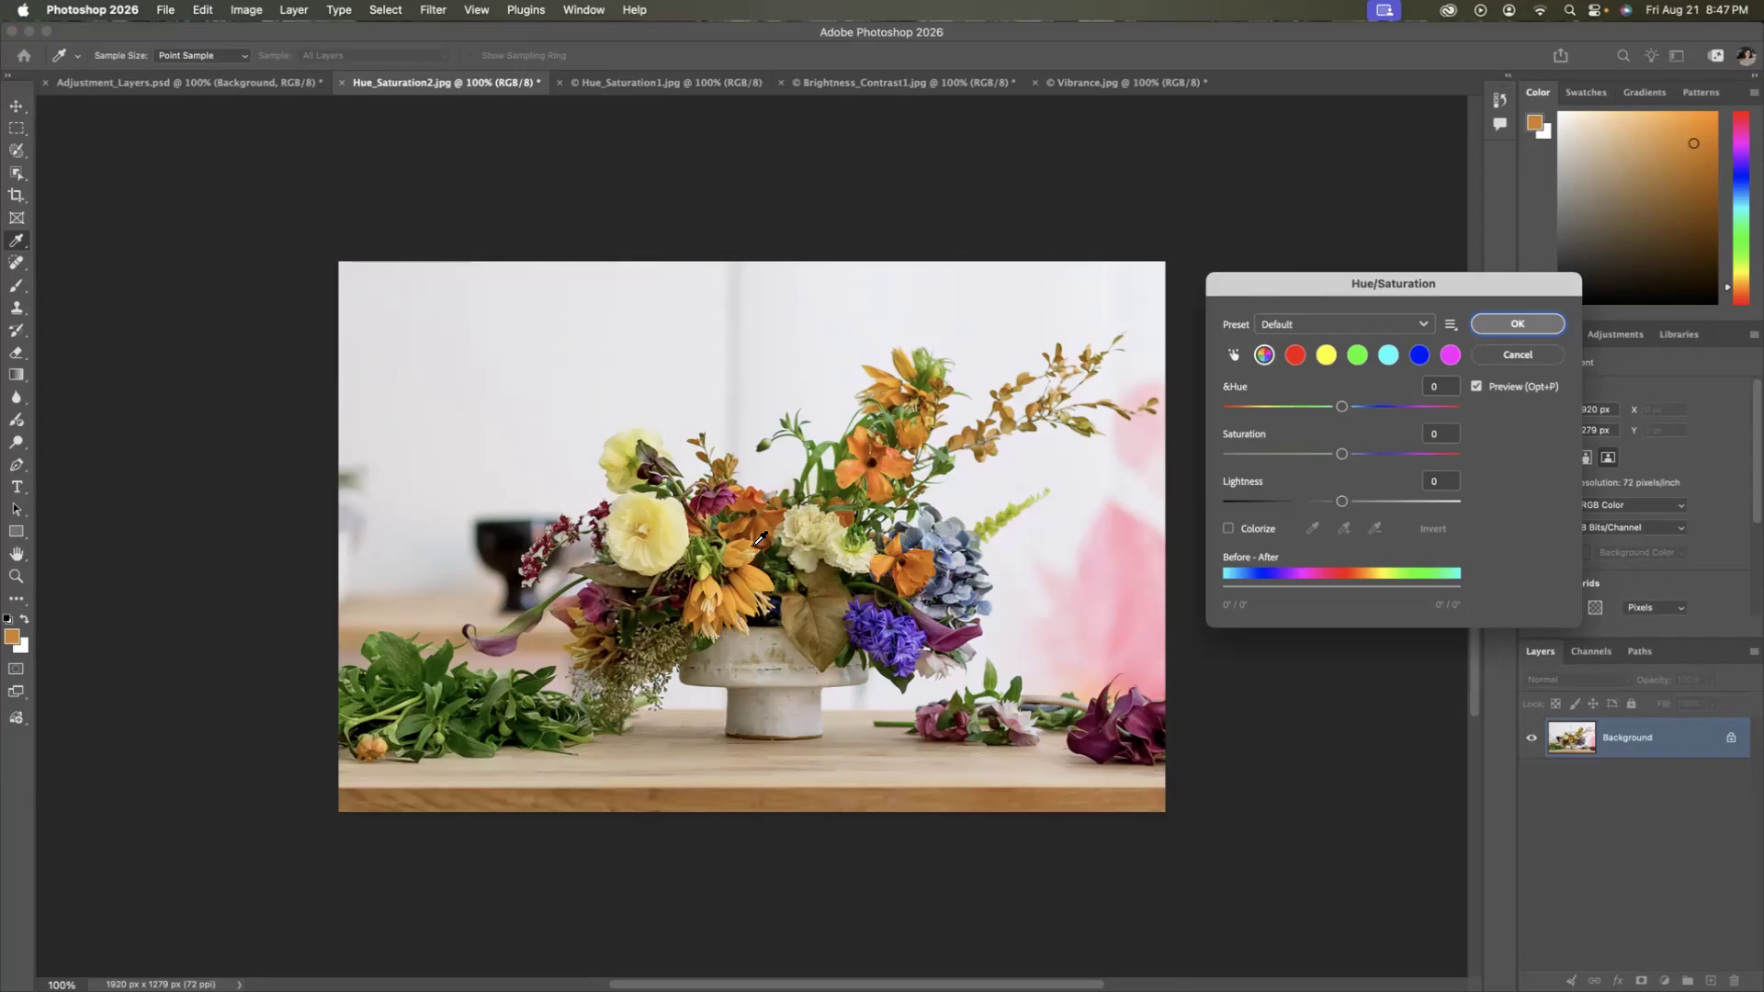
click(760, 539)
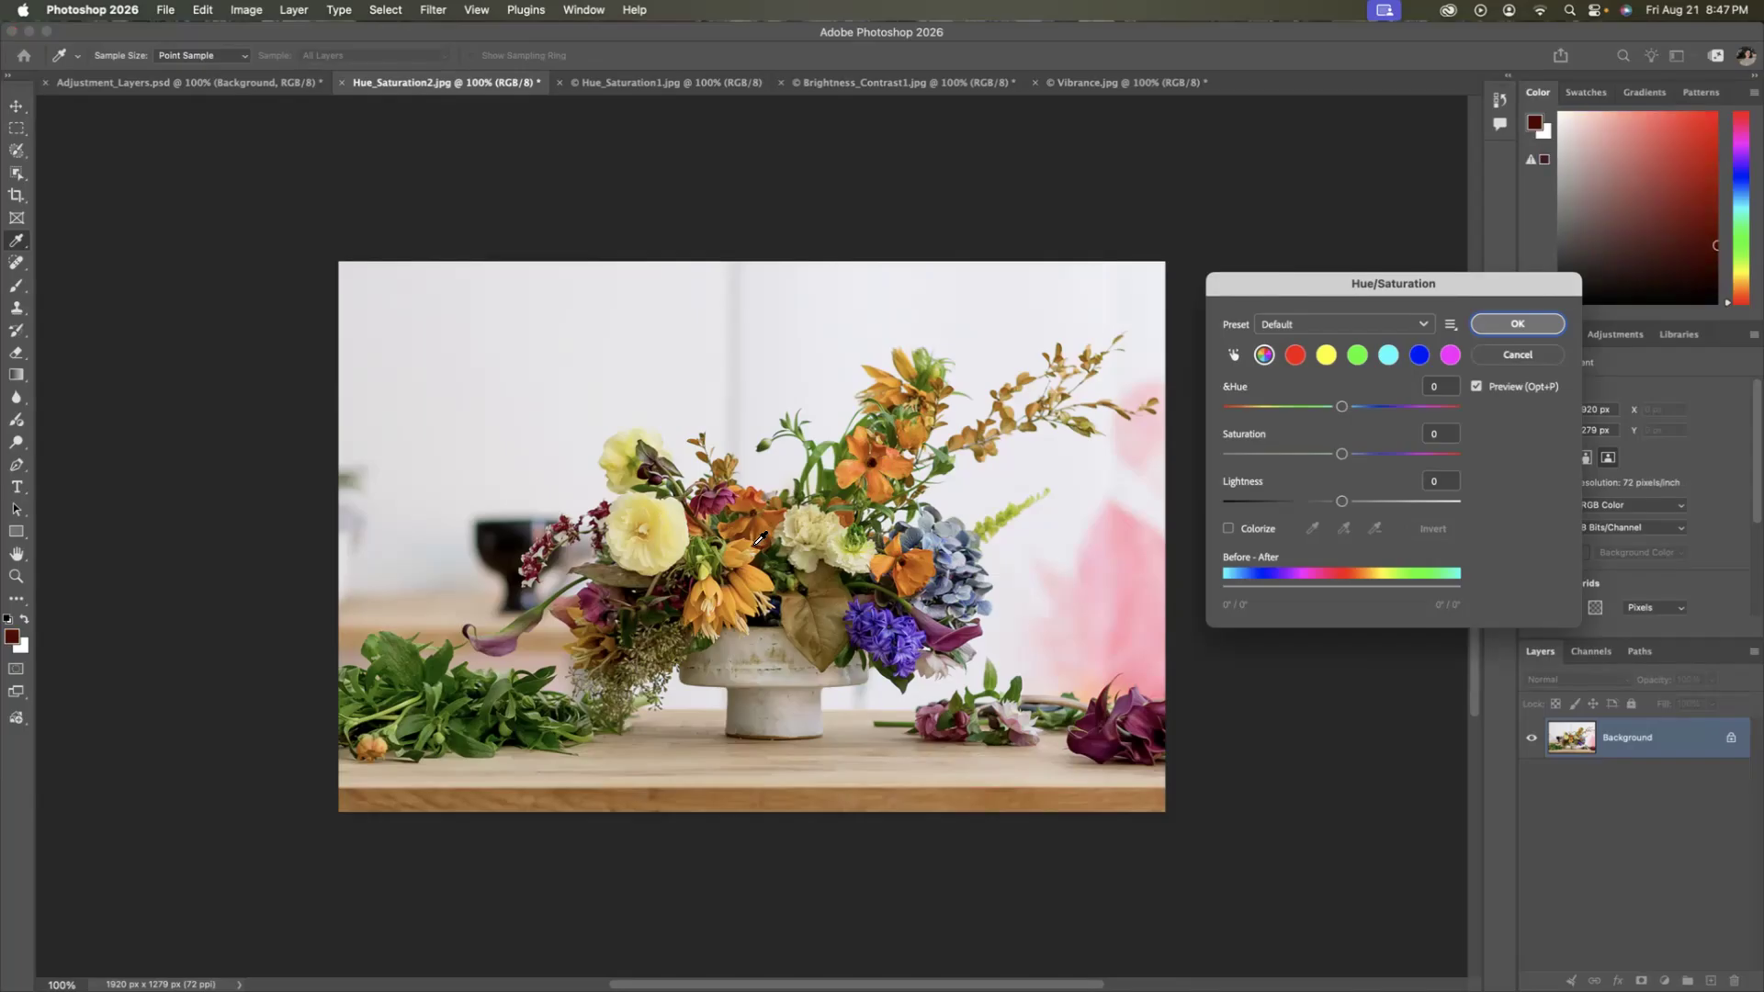
click(1005, 521)
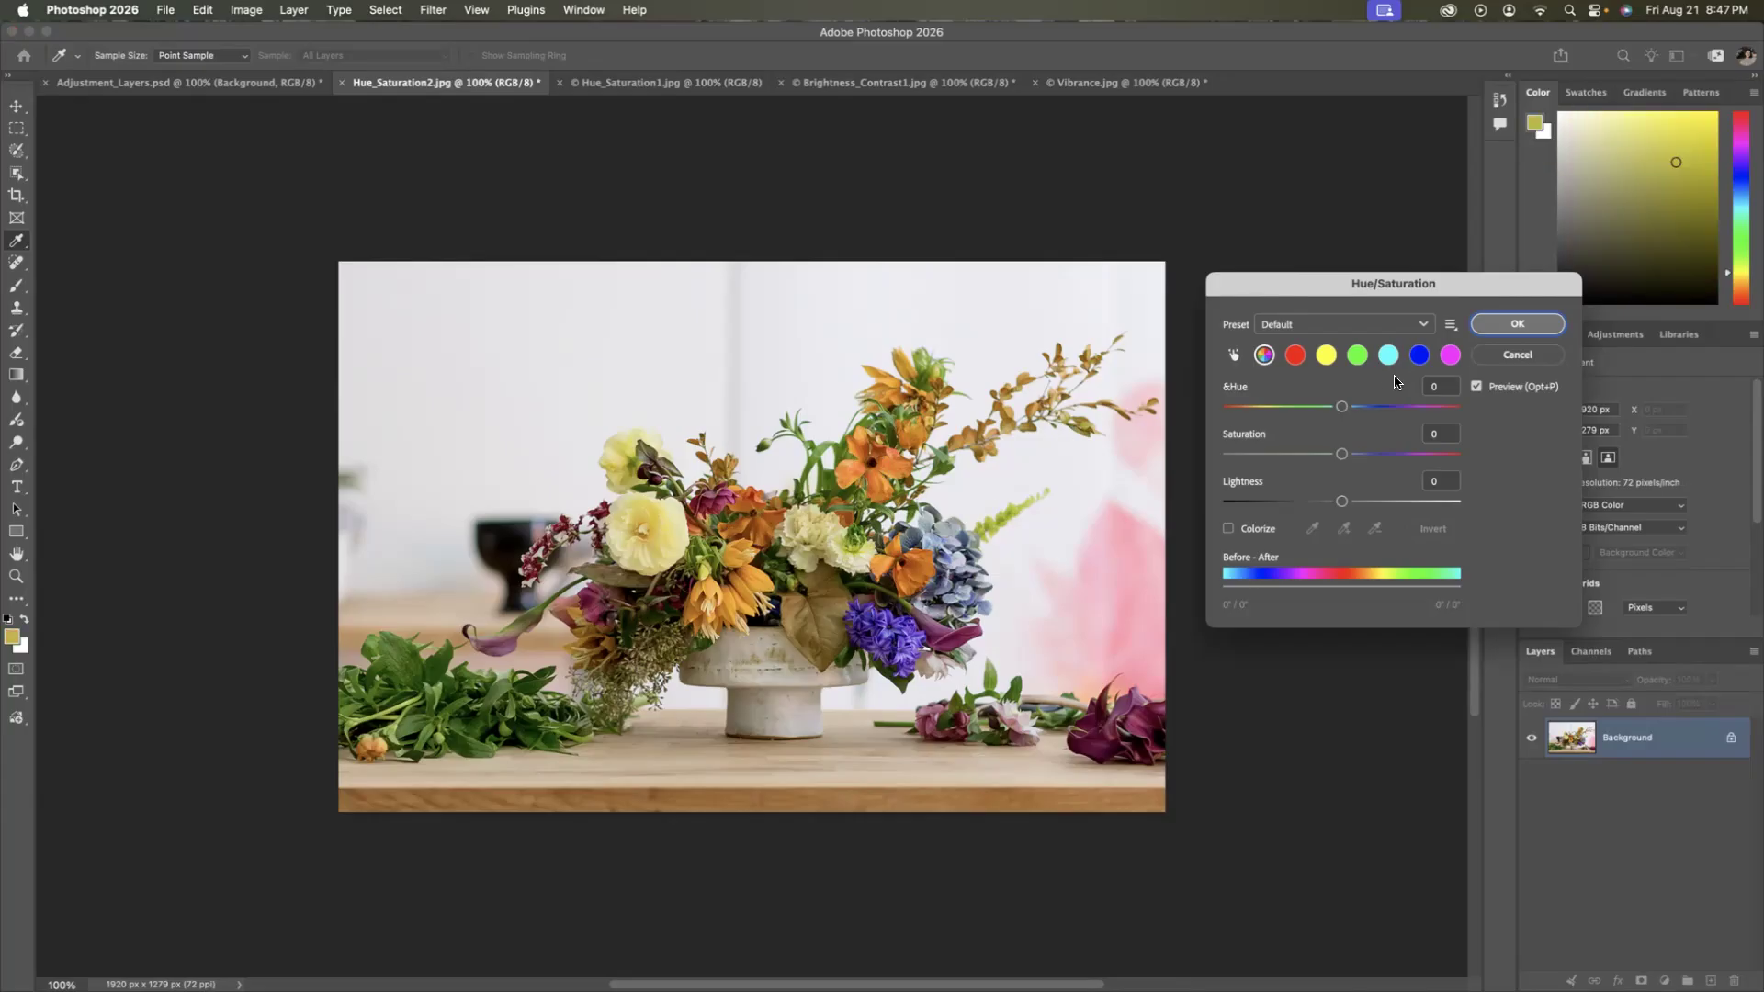
click(1507, 329)
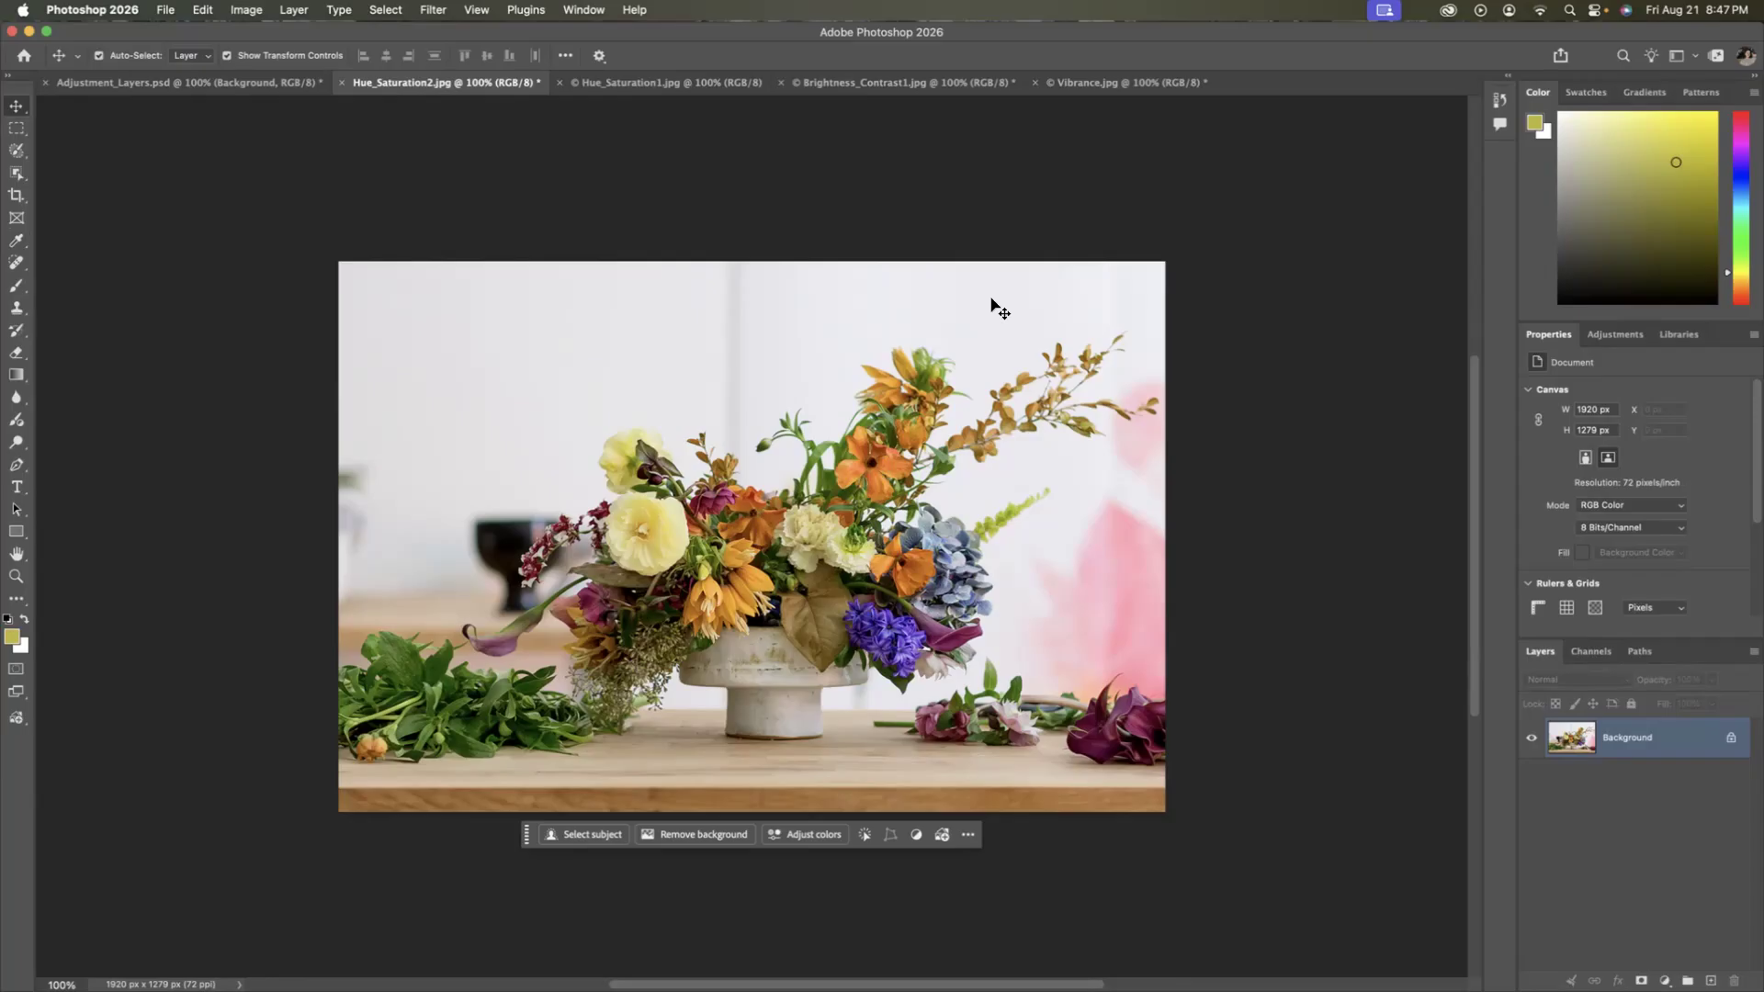
Switch to the Adjustment_Layers.psd document, keeping its Background layer selected.
click(204, 83)
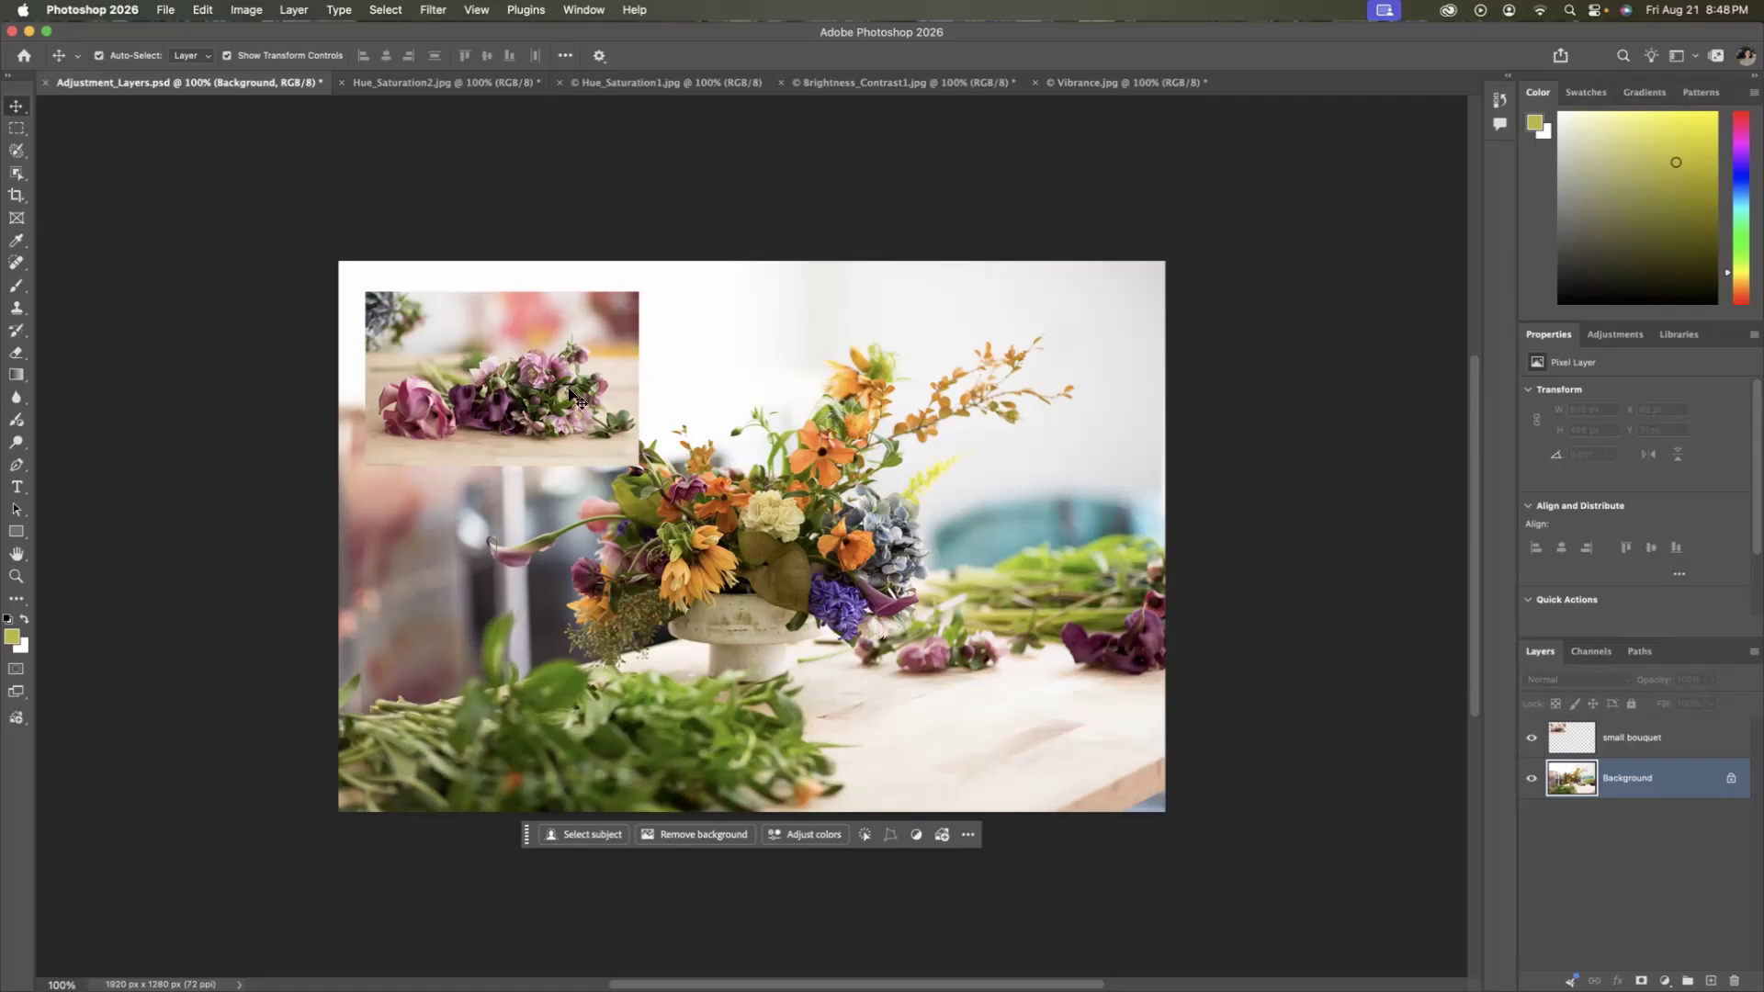
click(552, 446)
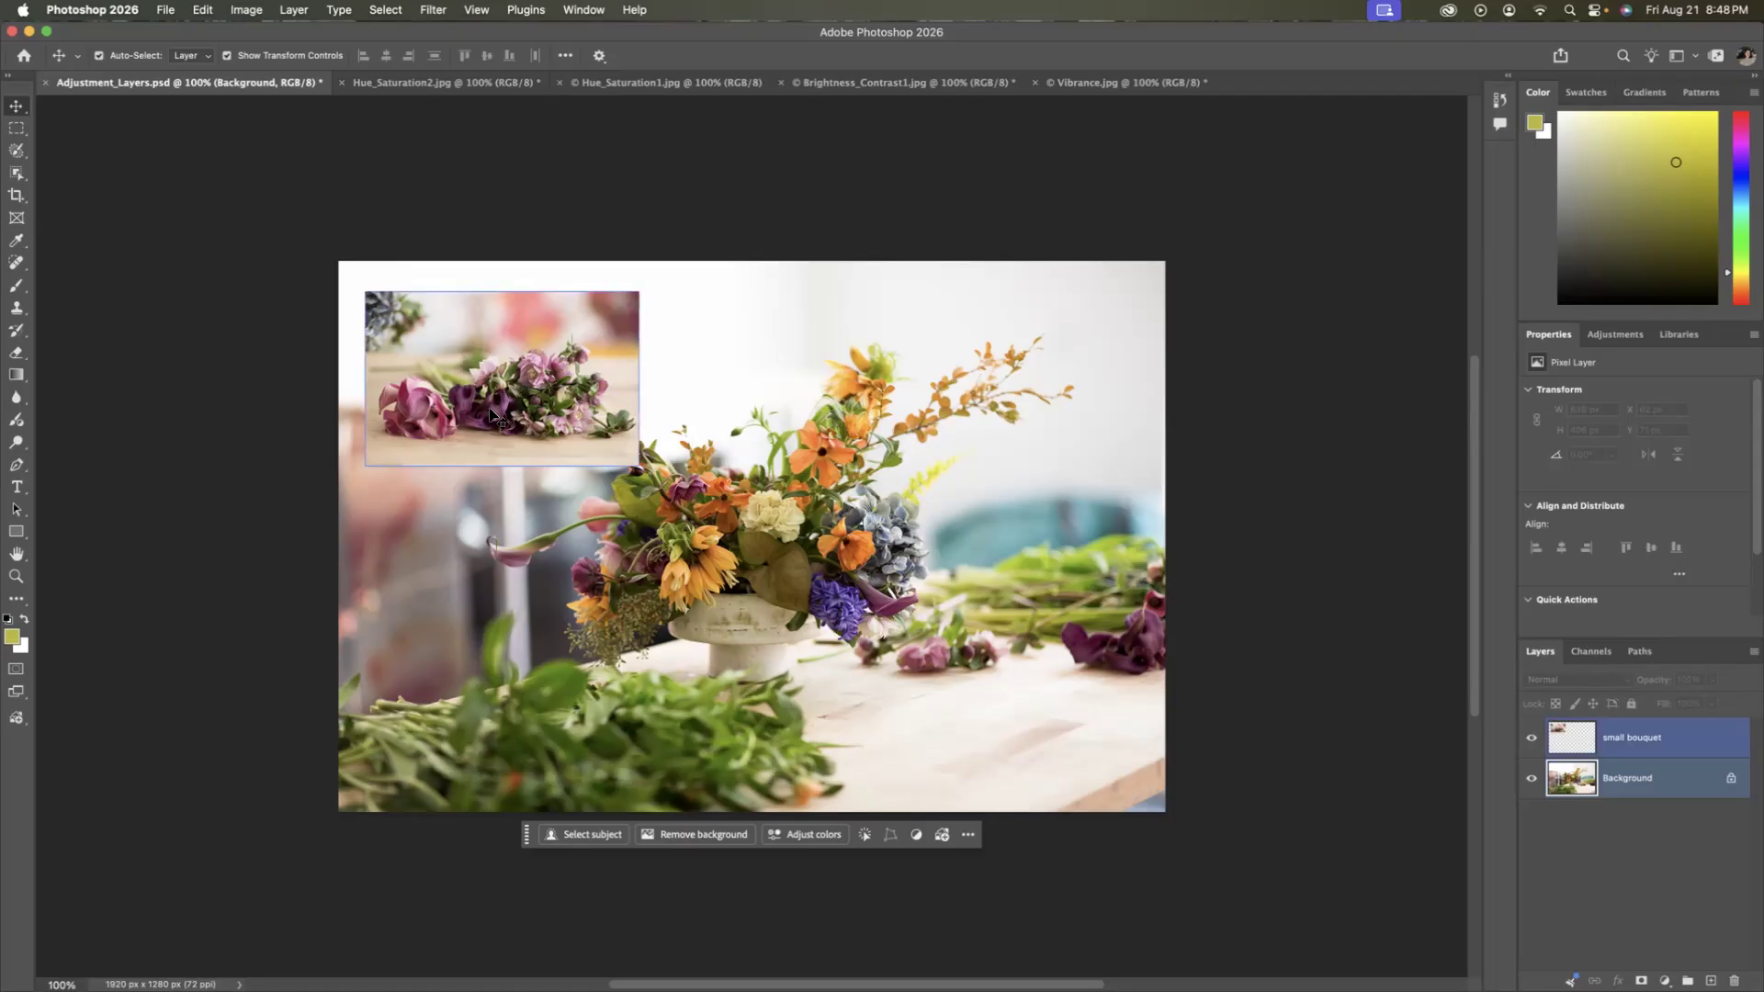
click(514, 470)
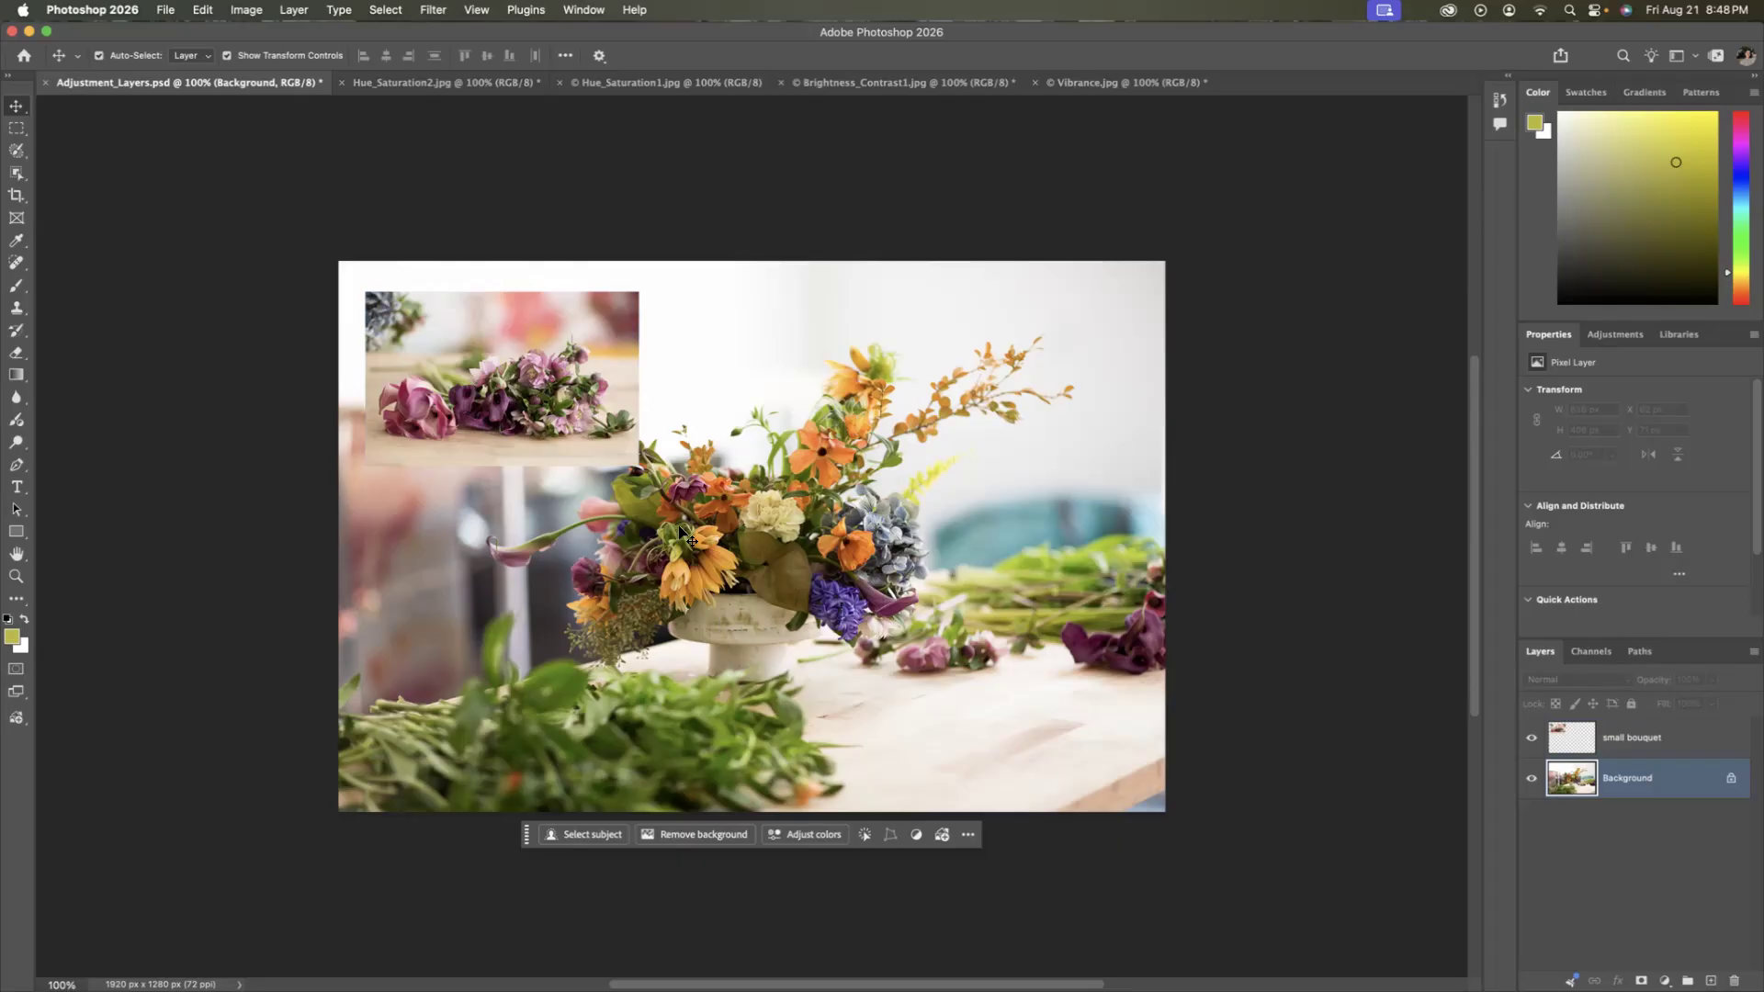
shift+click(504, 386)
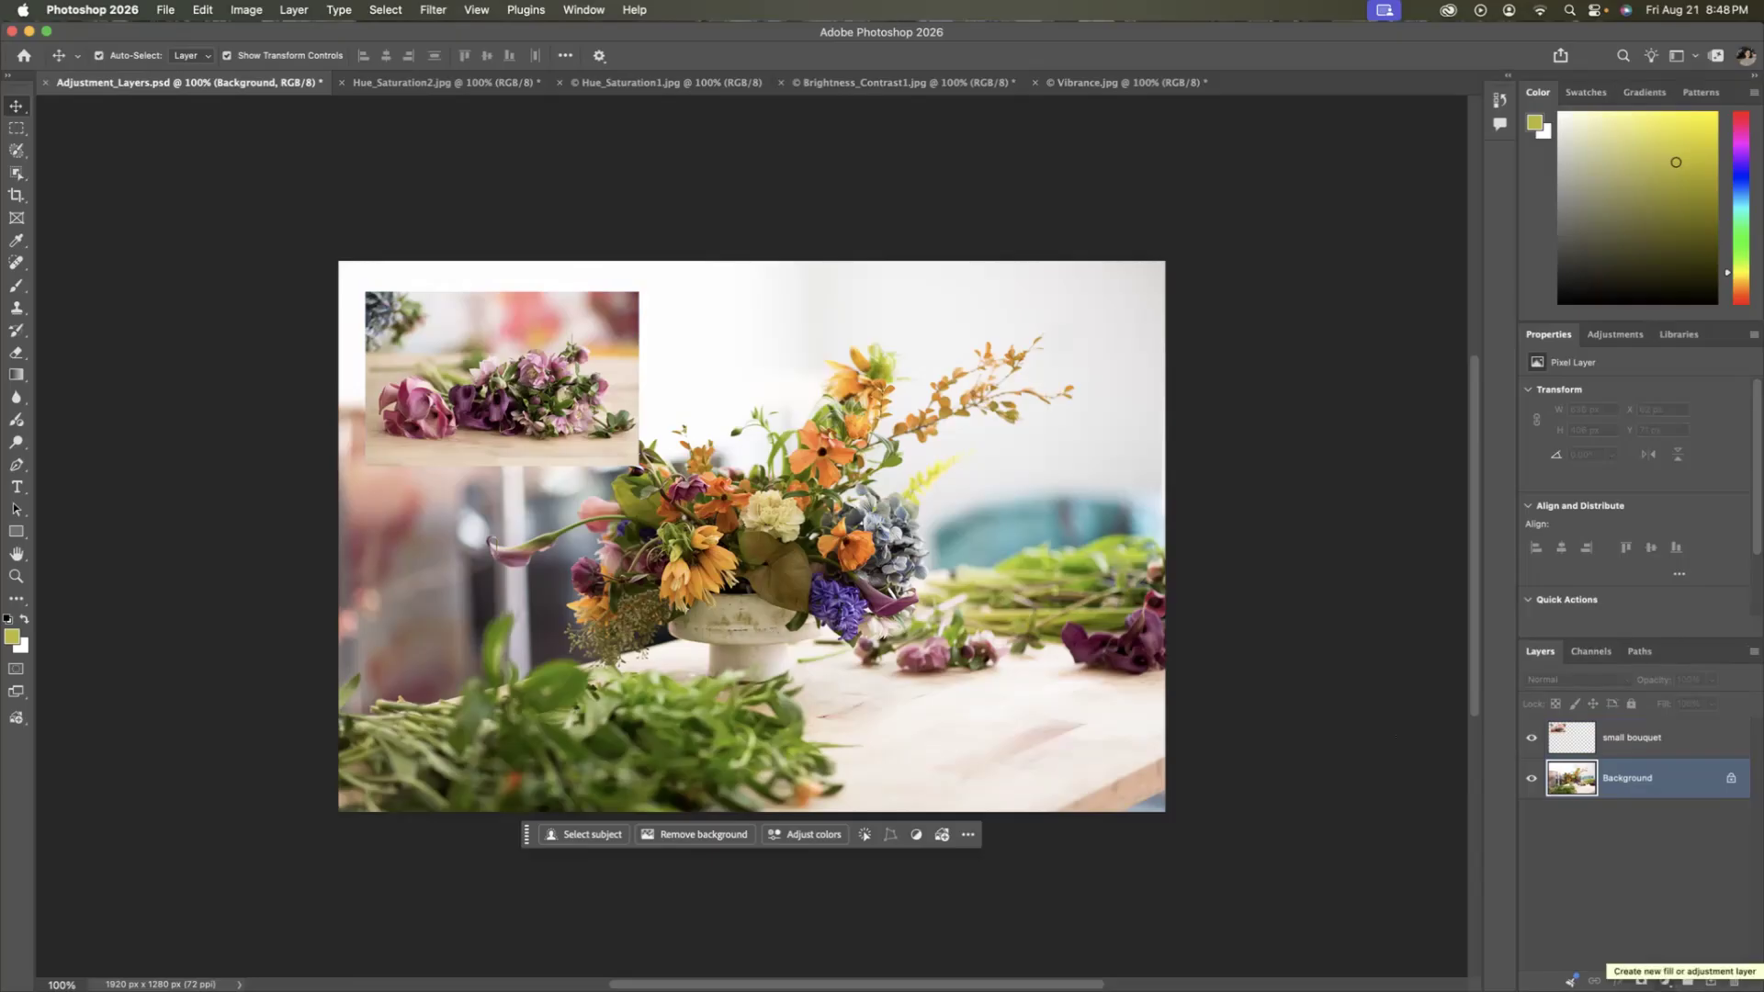
Add a Black & White adjustment layer directly above the Background layer and select its layer mask.
click(1665, 980)
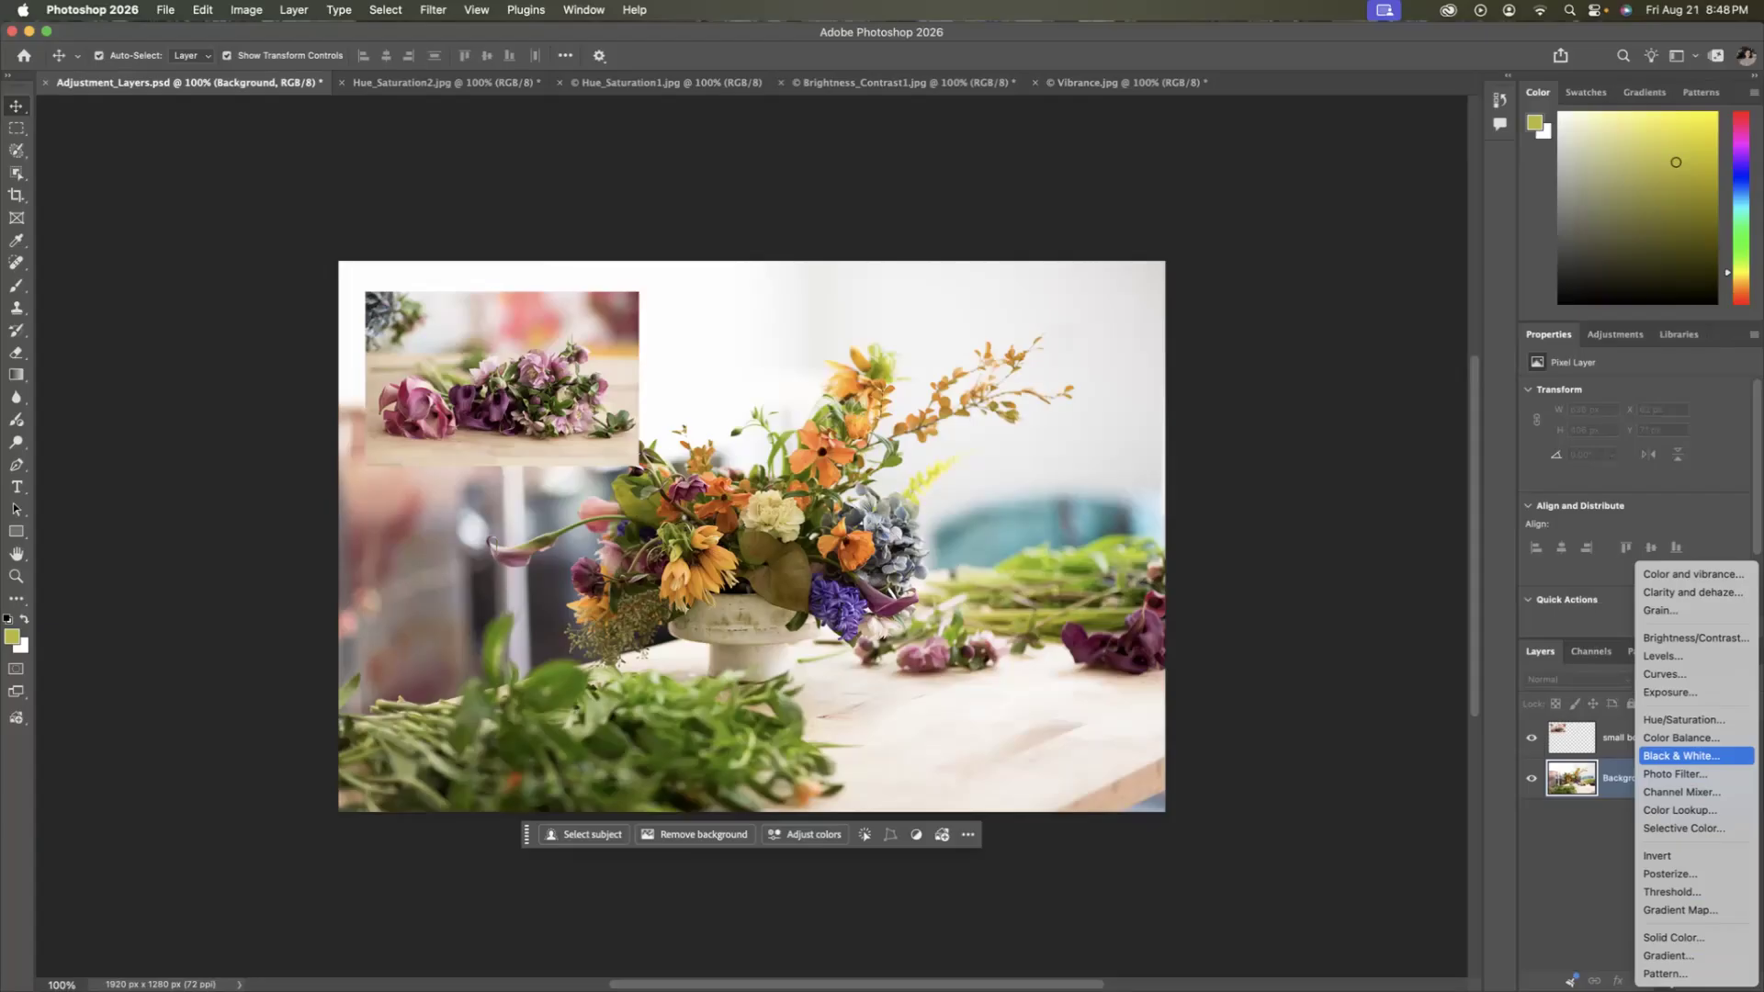
click(1681, 755)
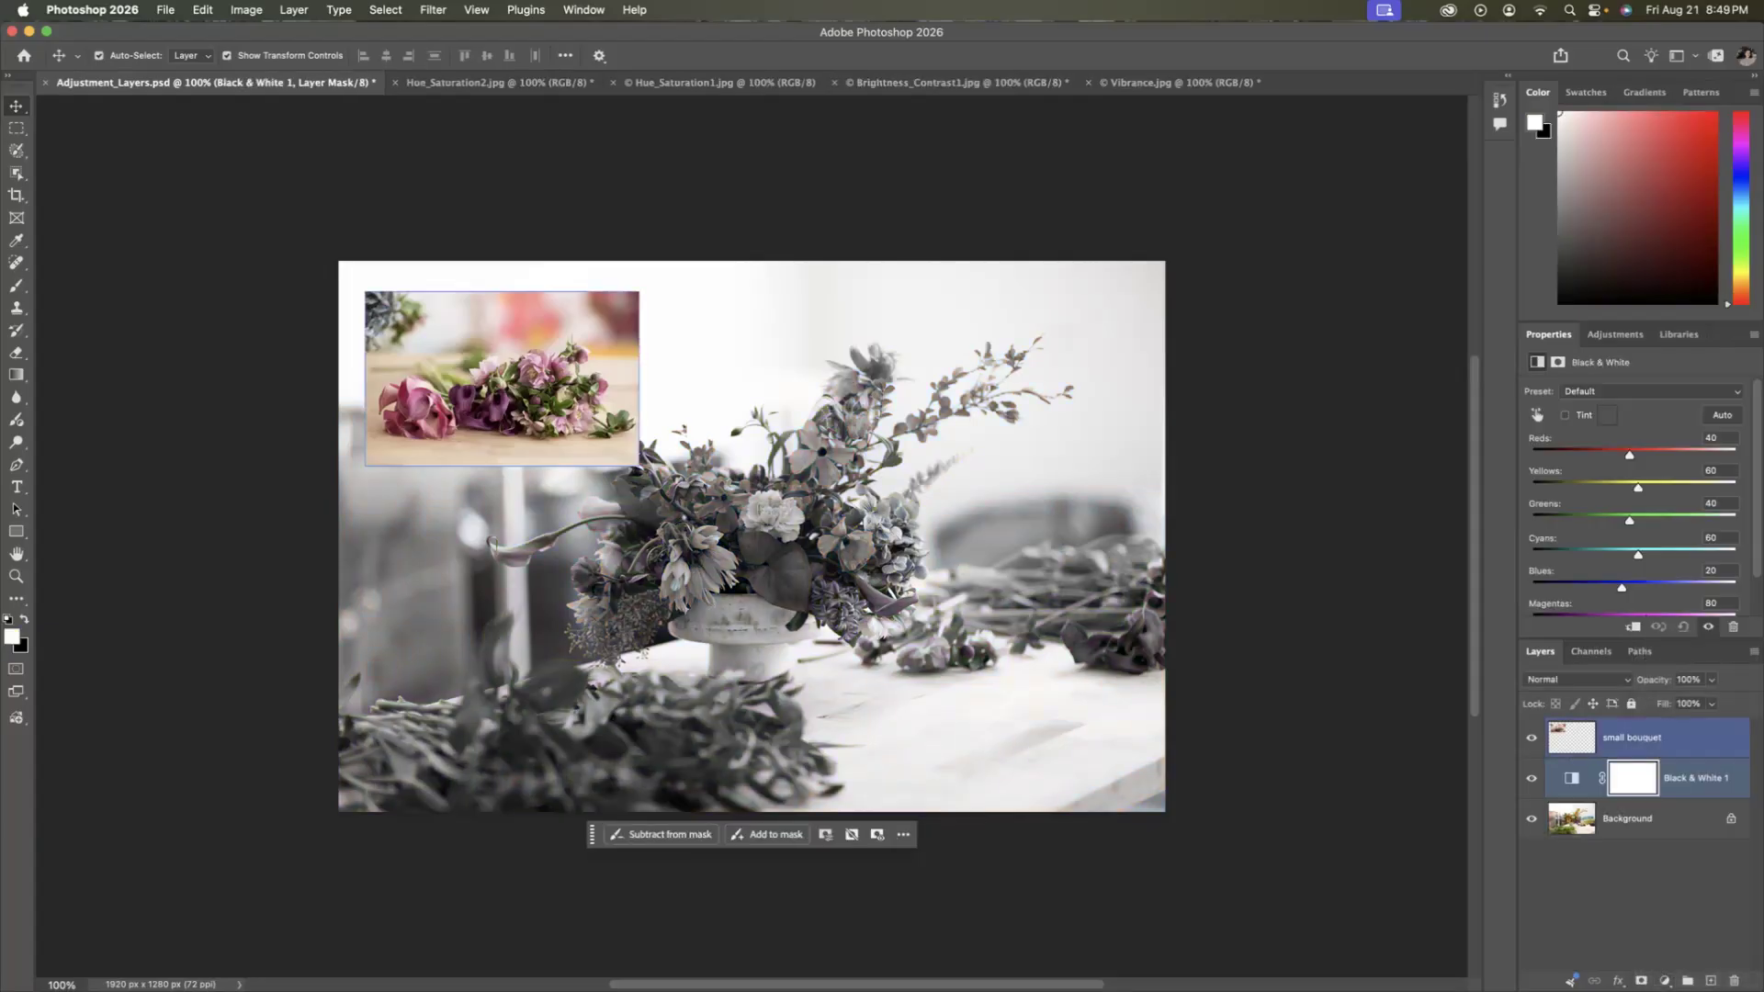
click(1631, 781)
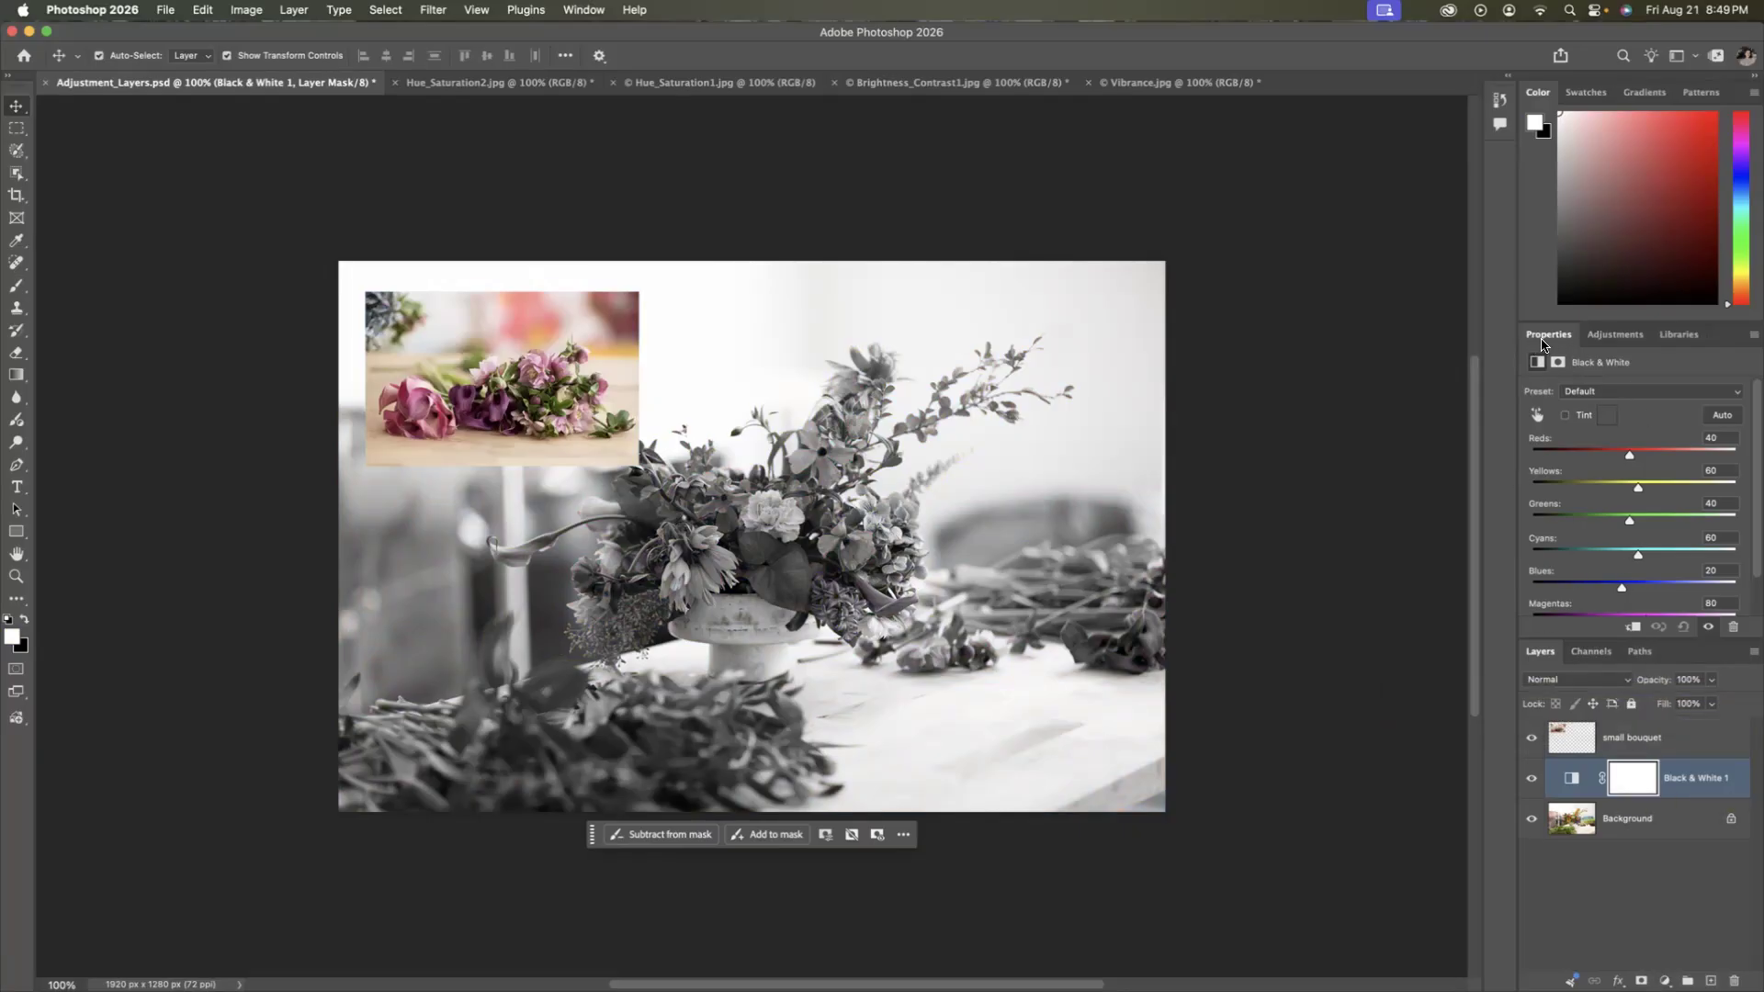
Set the Black & White adjustment to Reds 10, Yellows 61, Greens 18, Cyans 12, Blues -32 and Magentas -9.
scroll(1636, 496, down, 2)
scroll(1635, 496, up, 2)
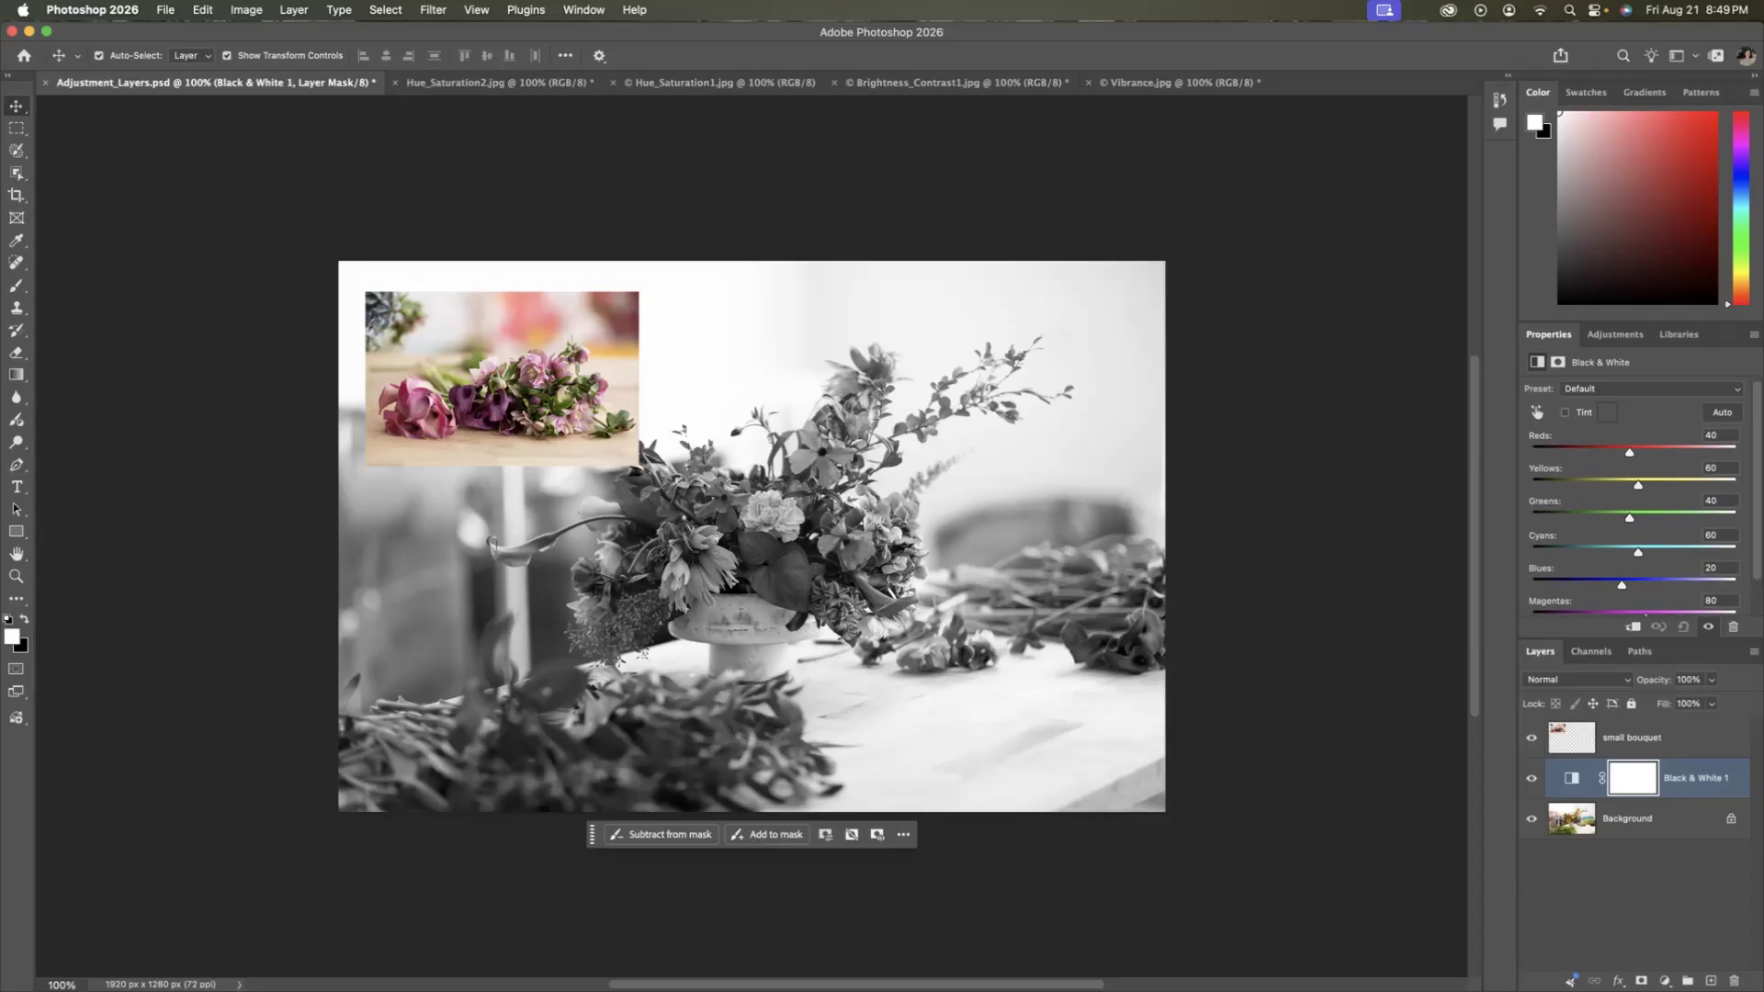
scroll(1635, 496, down, 1)
scroll(1641, 542, down, 1)
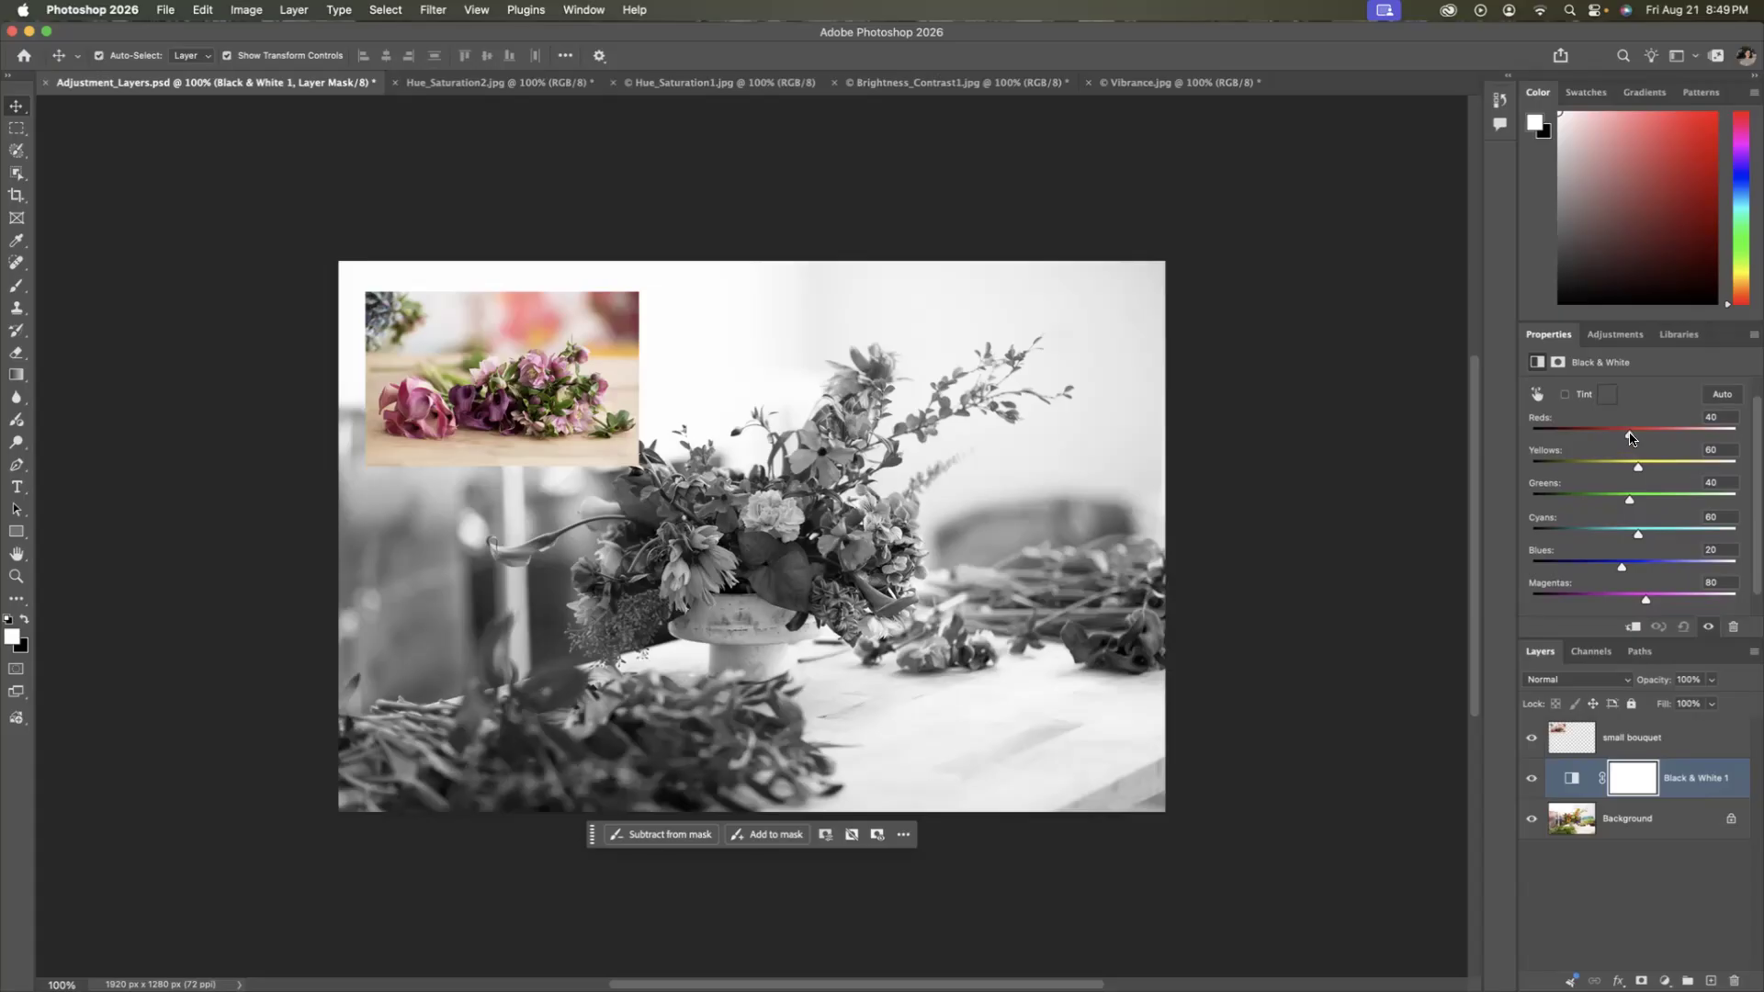
drag(1630, 438, 1597, 605)
drag(1609, 603, 1610, 603)
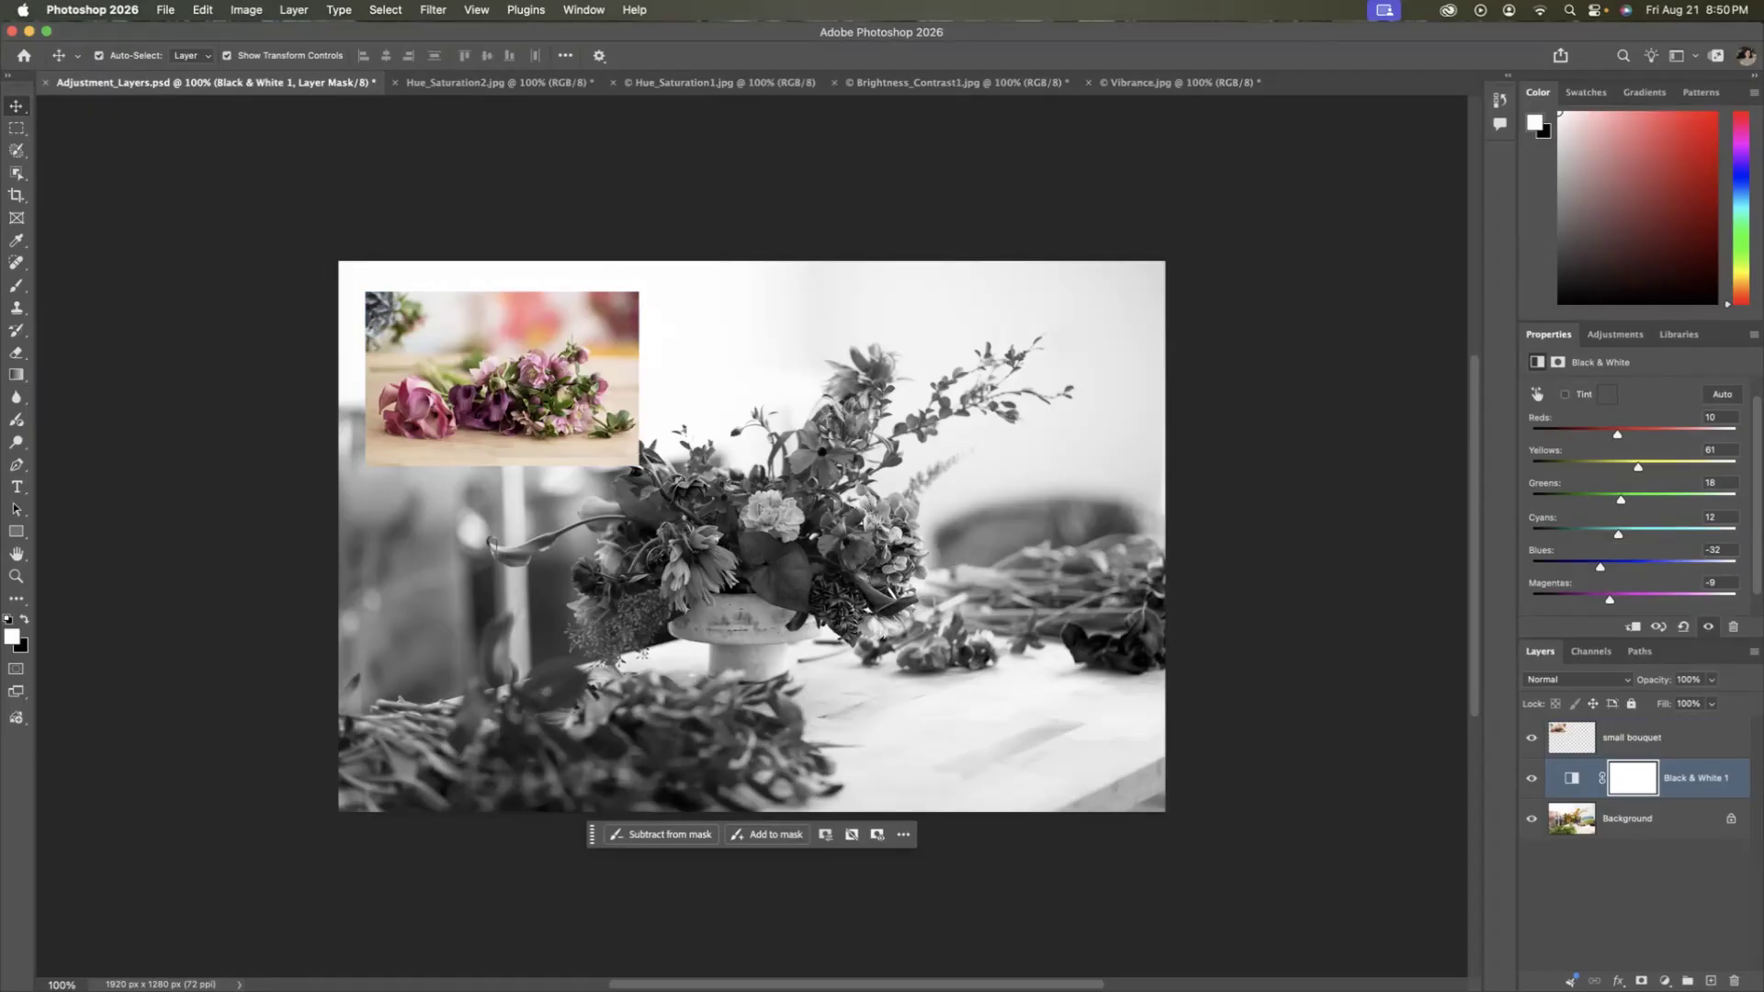
shift+click(464, 397)
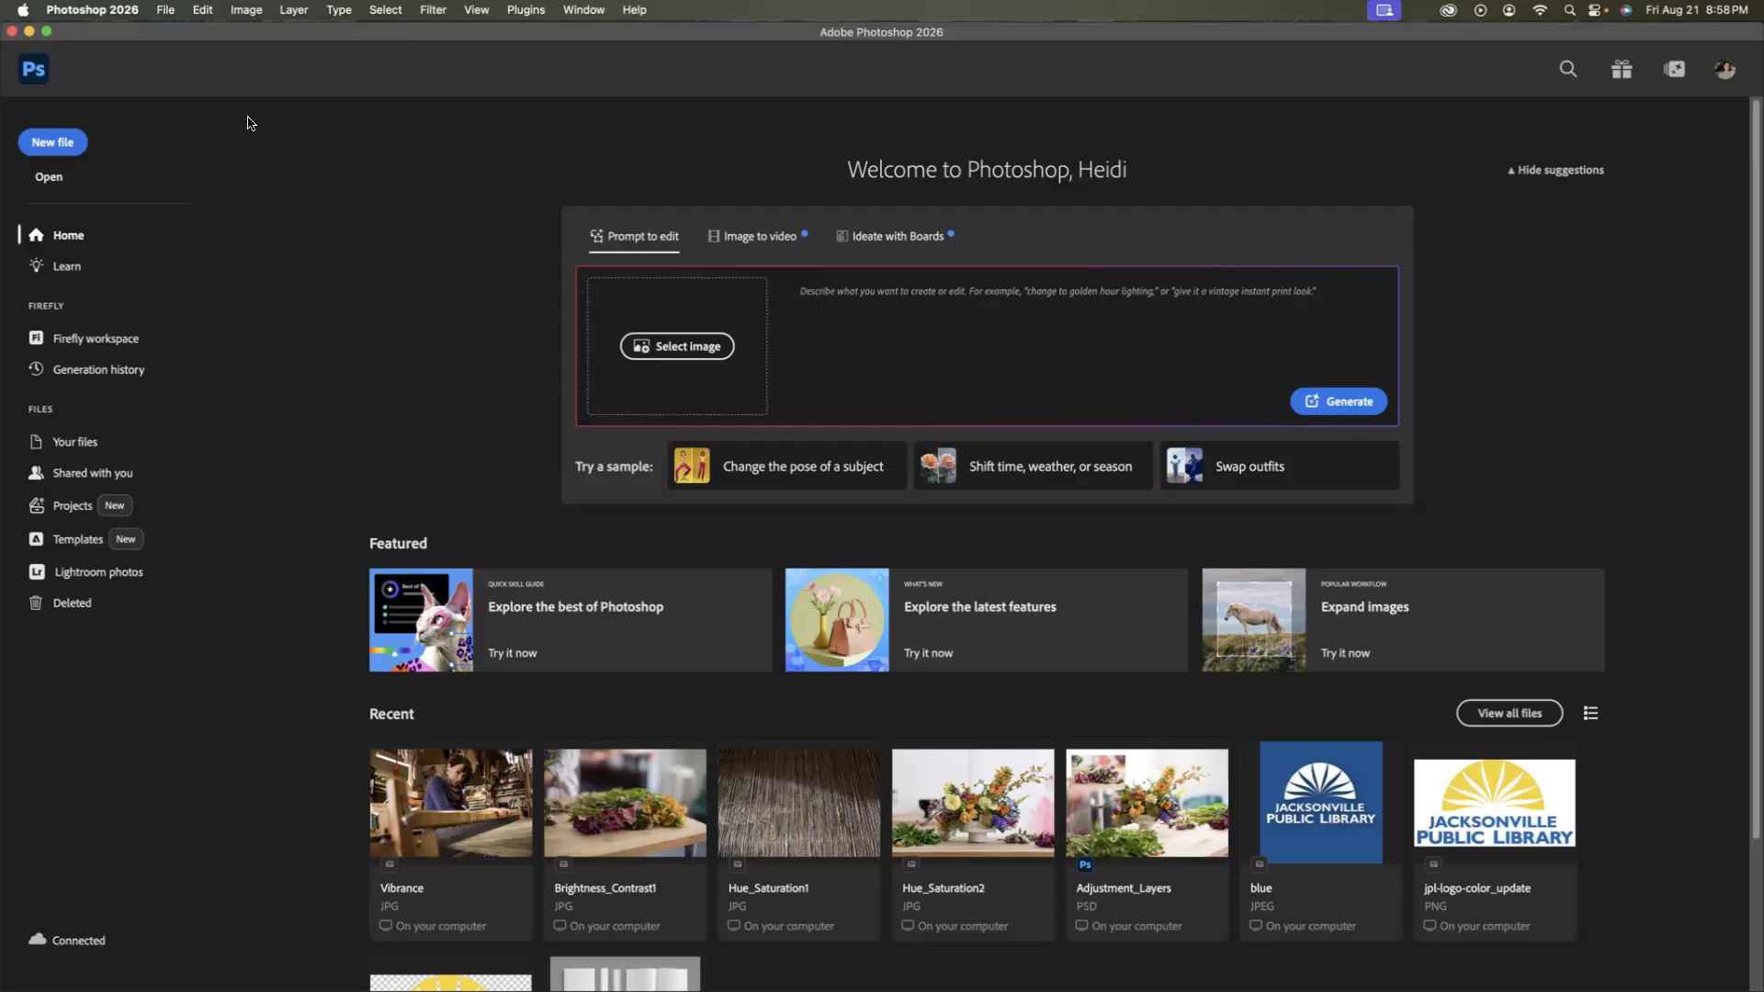
Create a new 12 x 9 in document at 300 ppi and open an enlarged free Adobe Stock image browser.
click(64, 152)
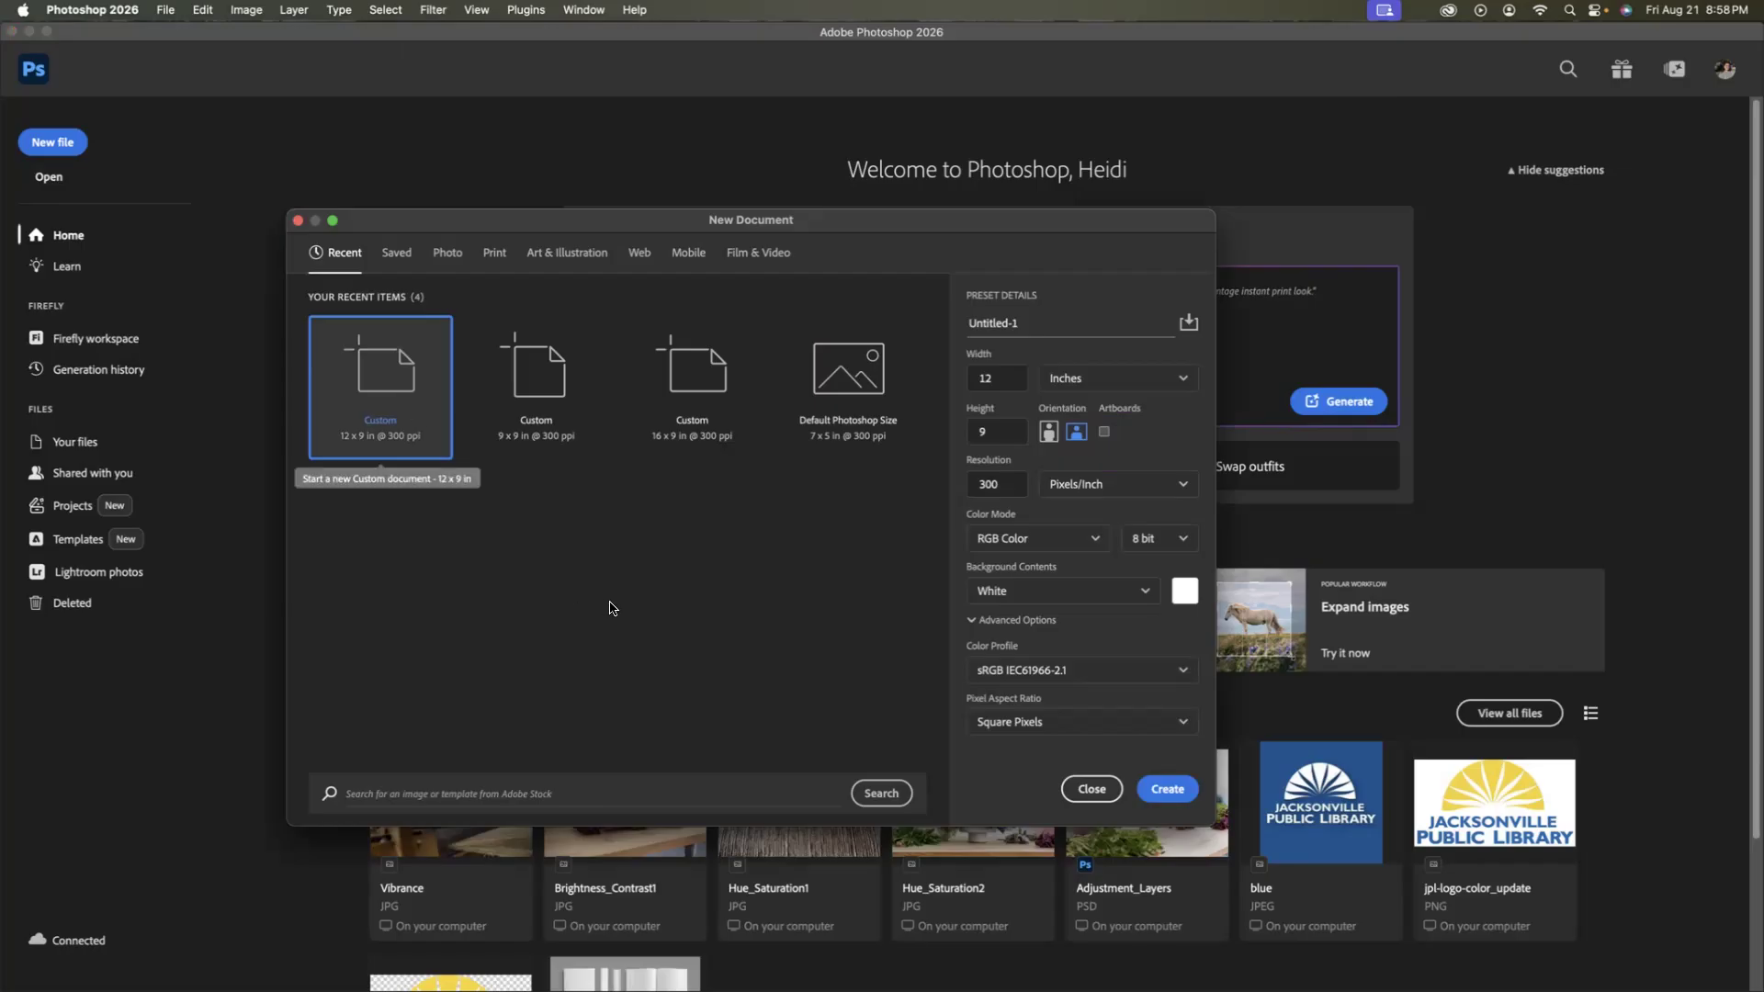
click(1167, 790)
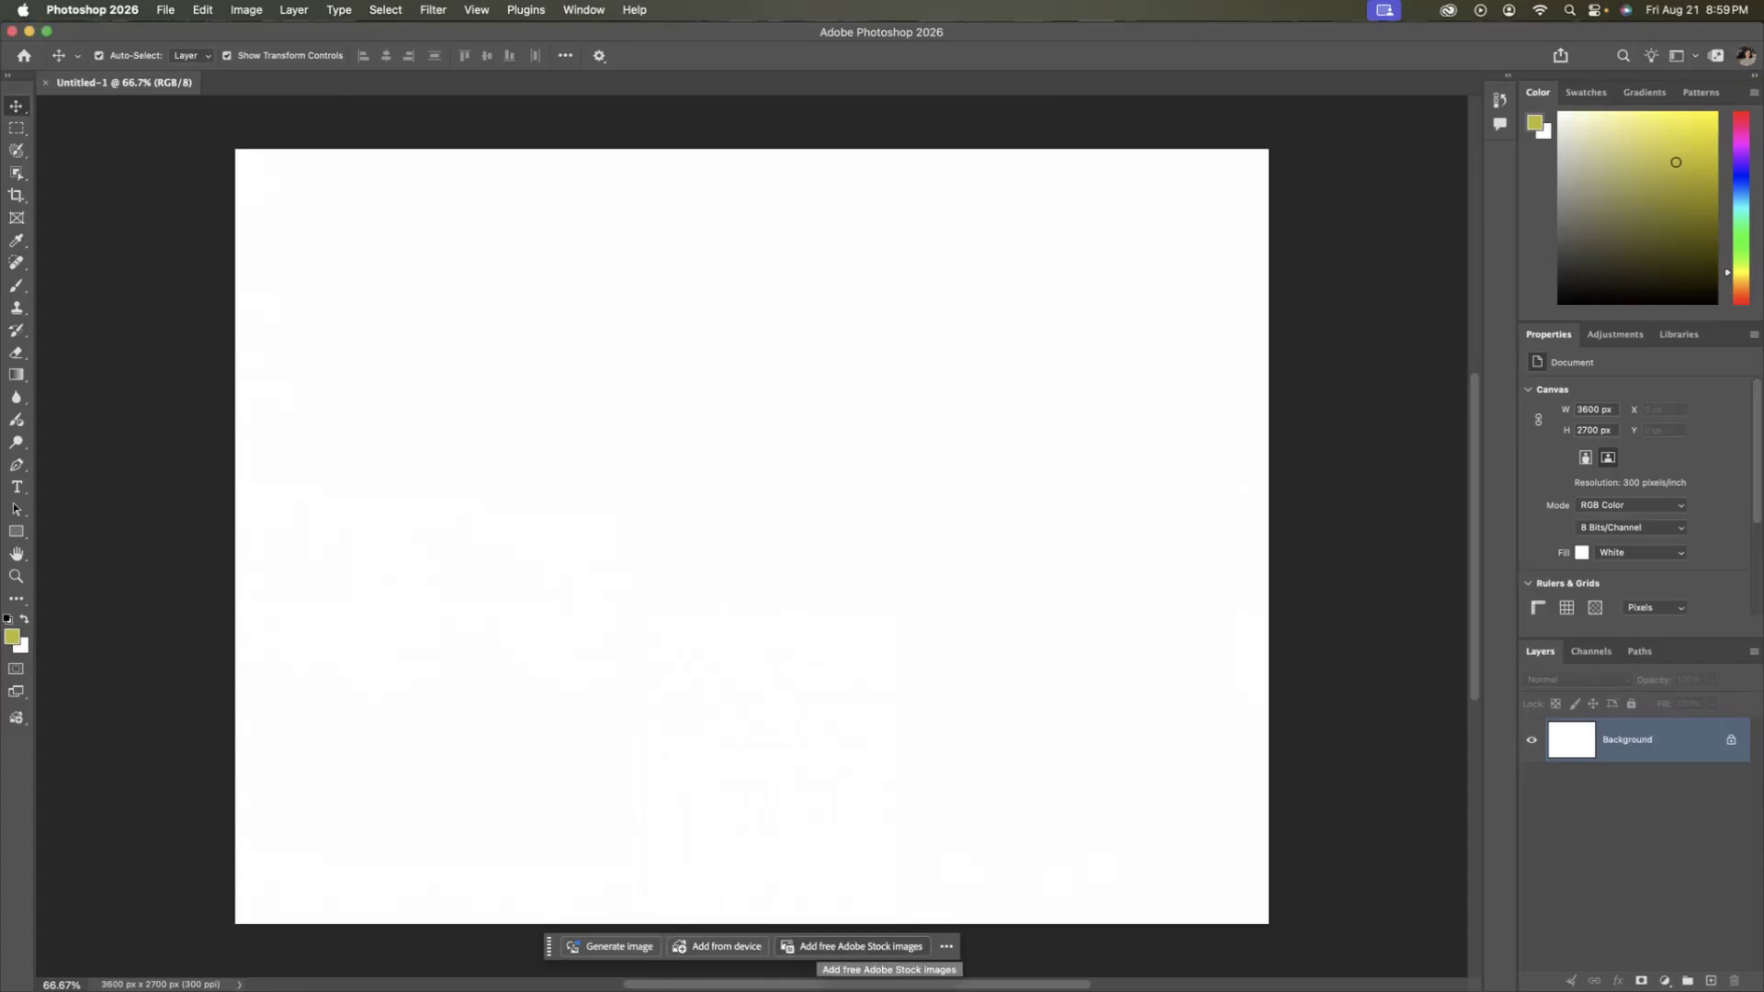
click(854, 946)
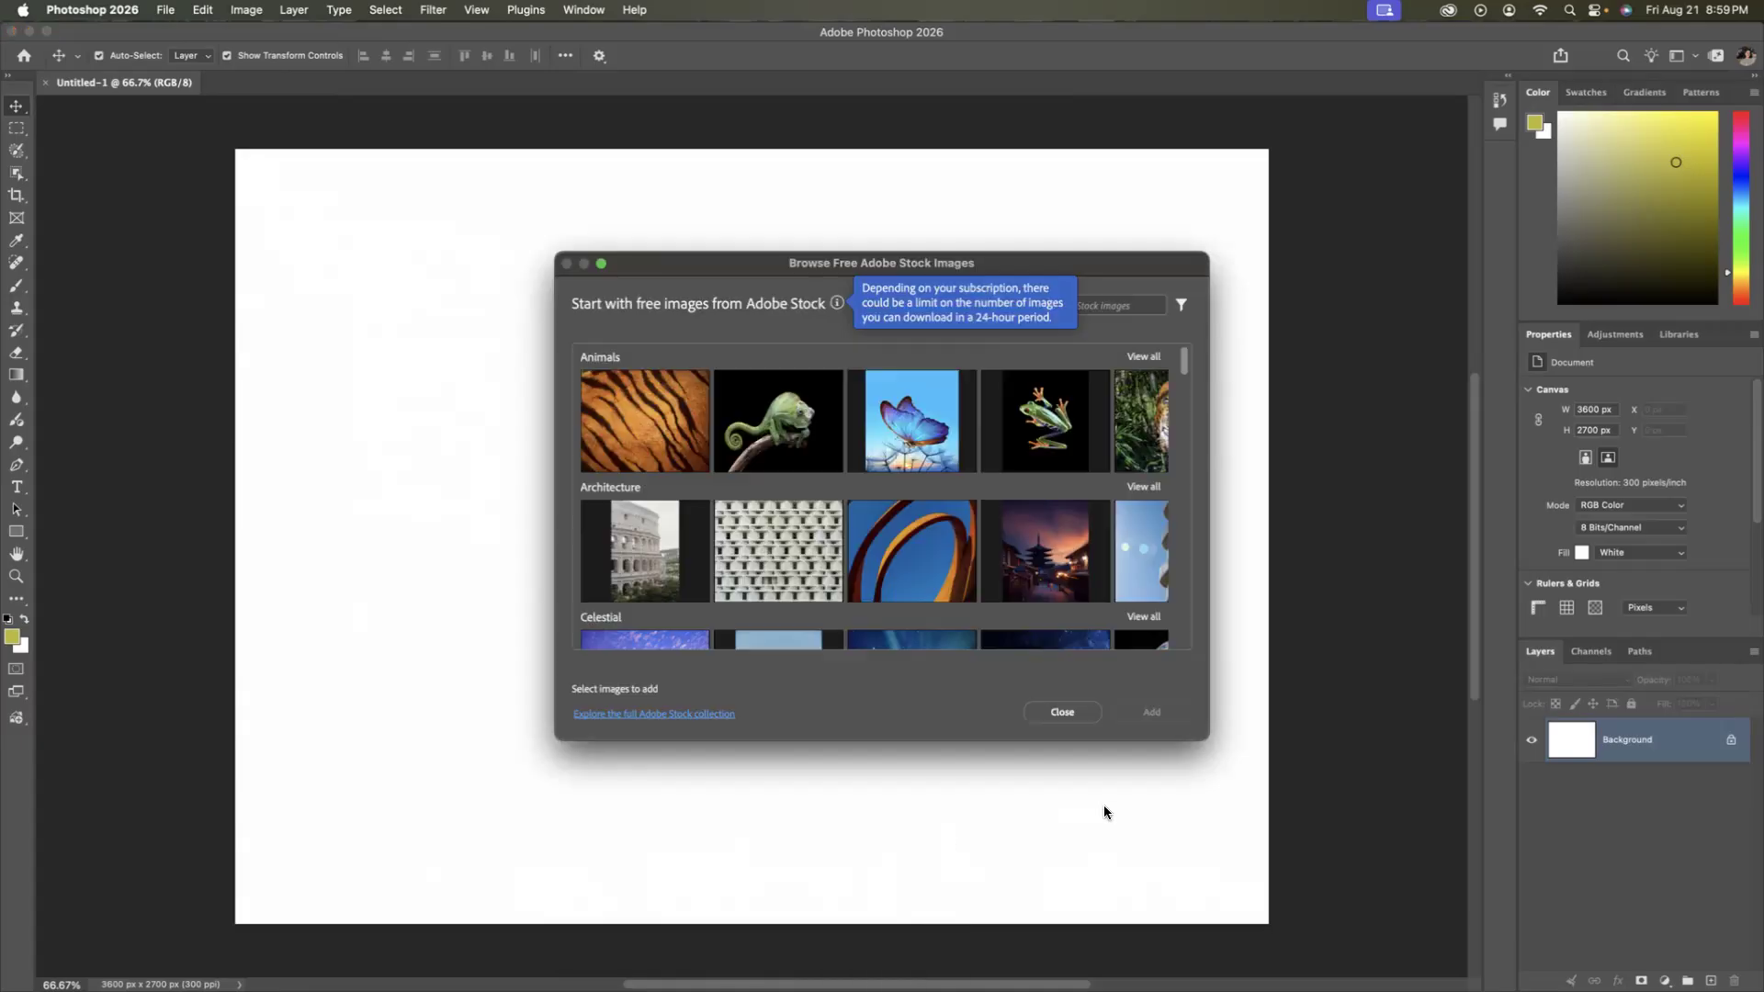
drag(1207, 739, 1290, 858)
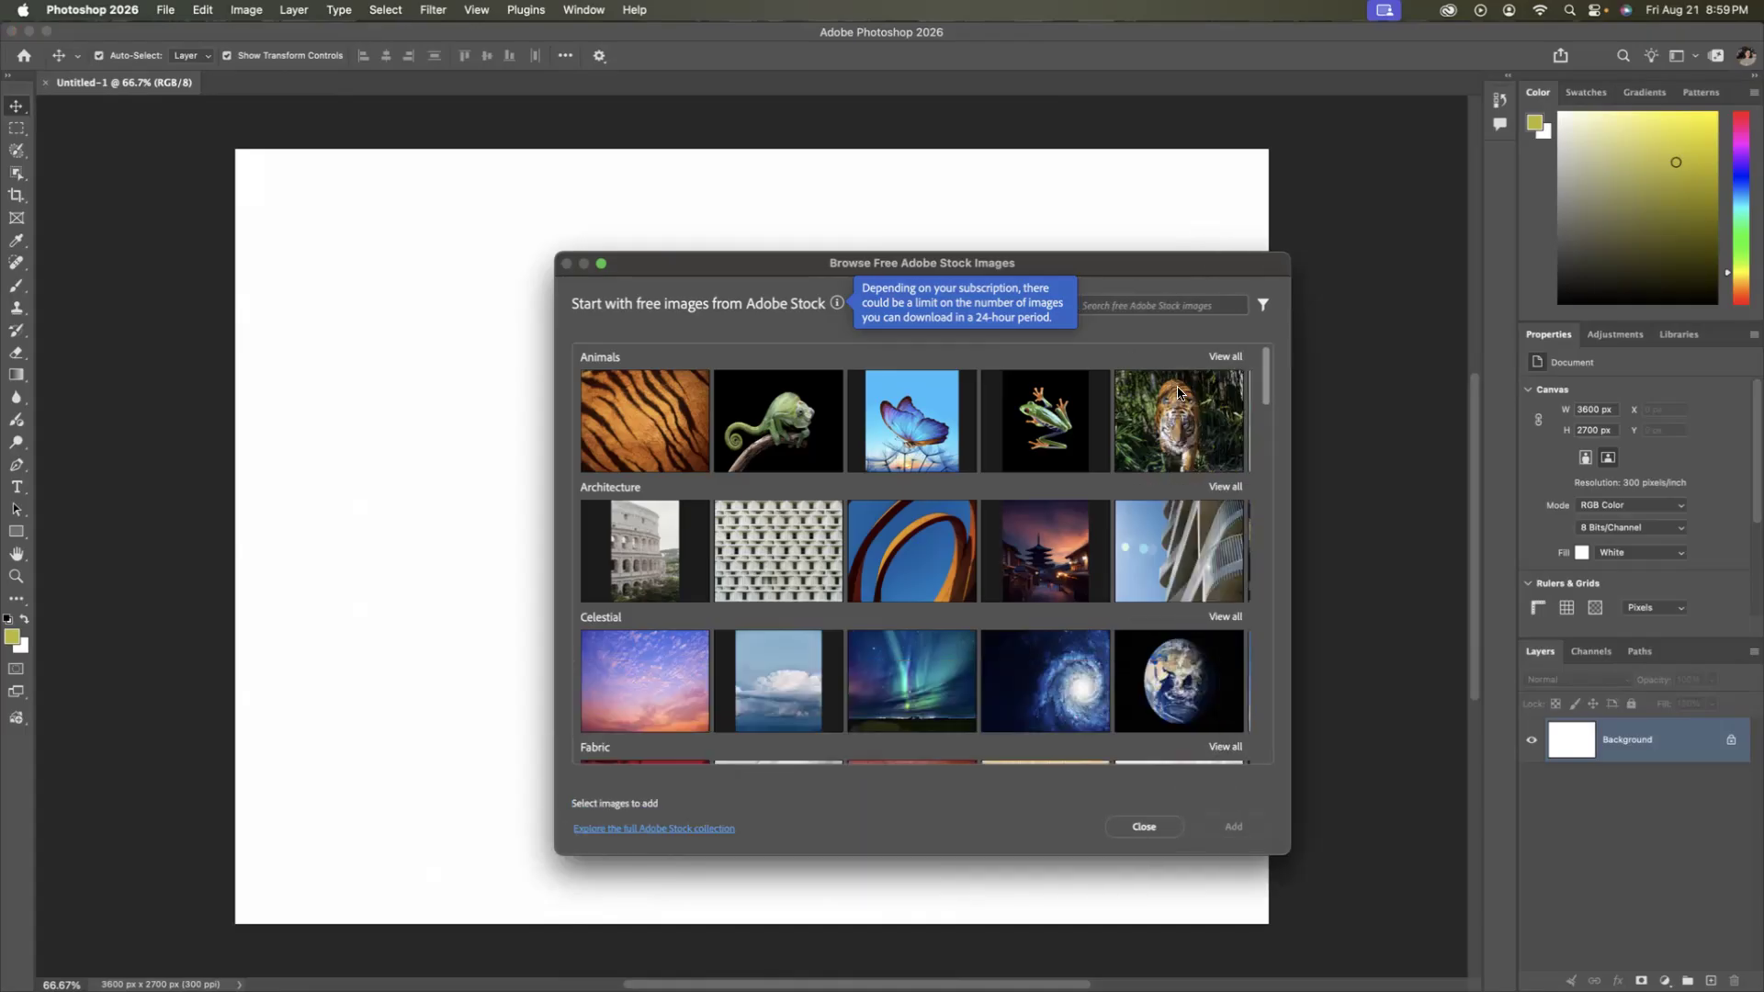
drag(1096, 261, 1029, 237)
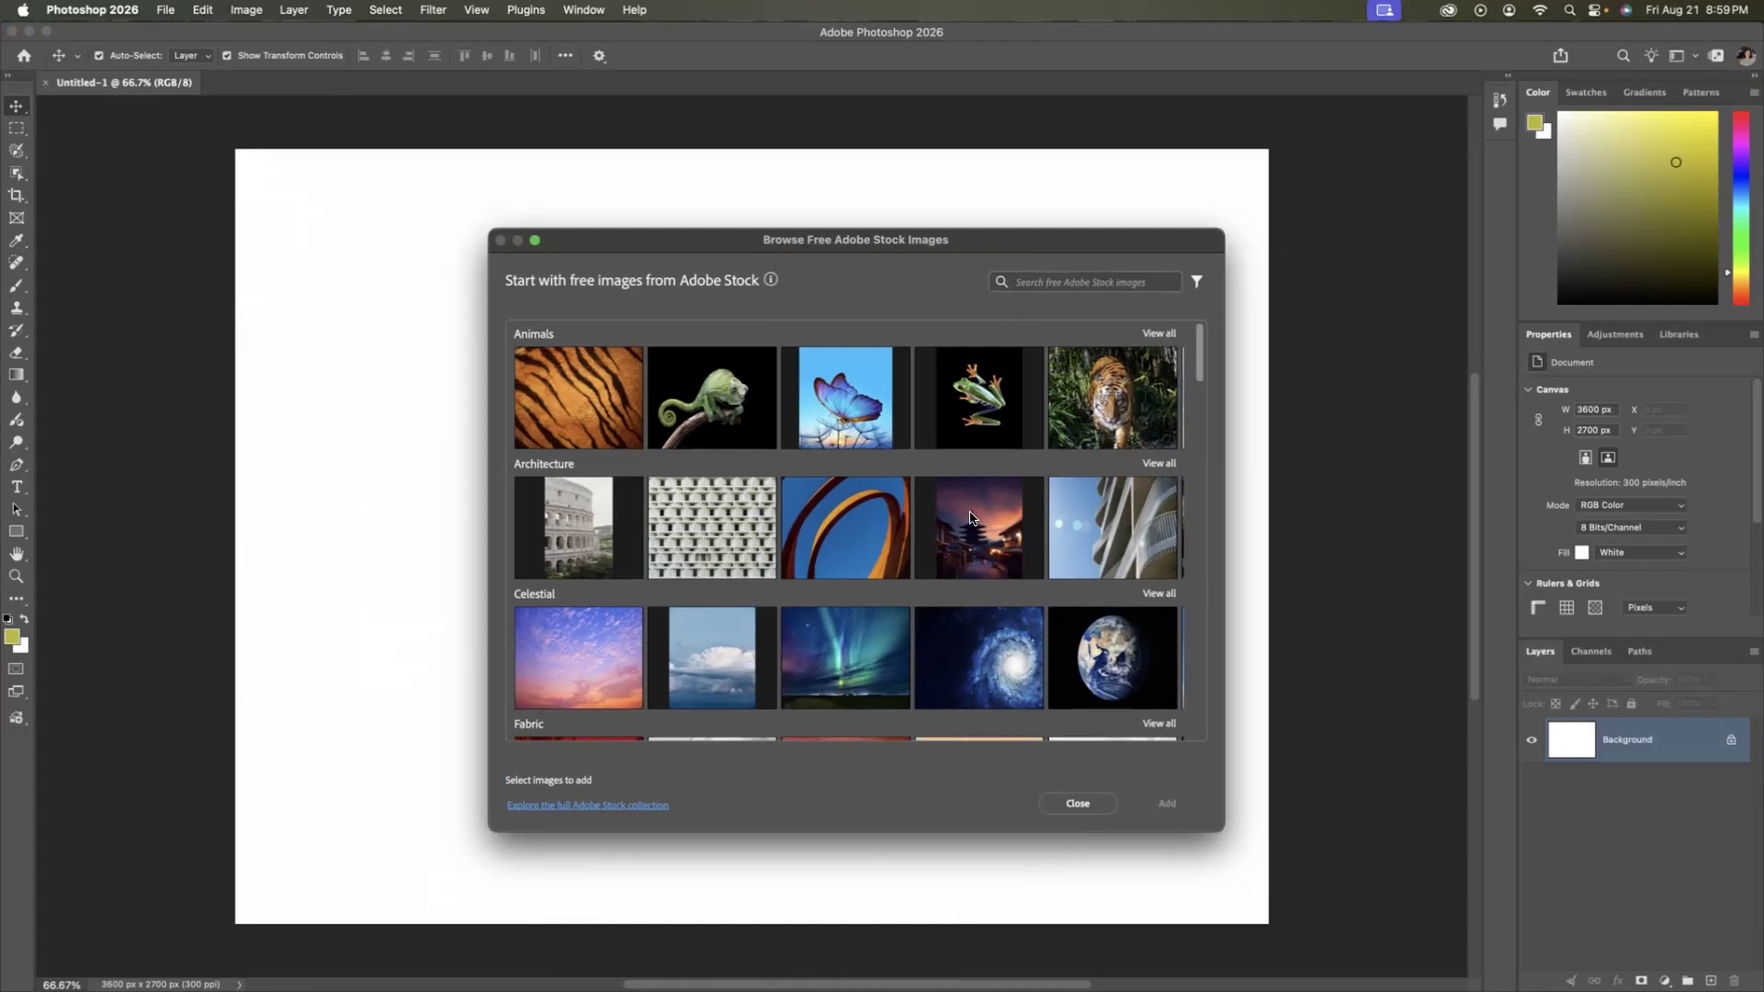
Browse the free stock categories and add the red-eyed tree frog image from Animals to the document.
scroll(972, 518, down, 10)
scroll(970, 518, down, 10)
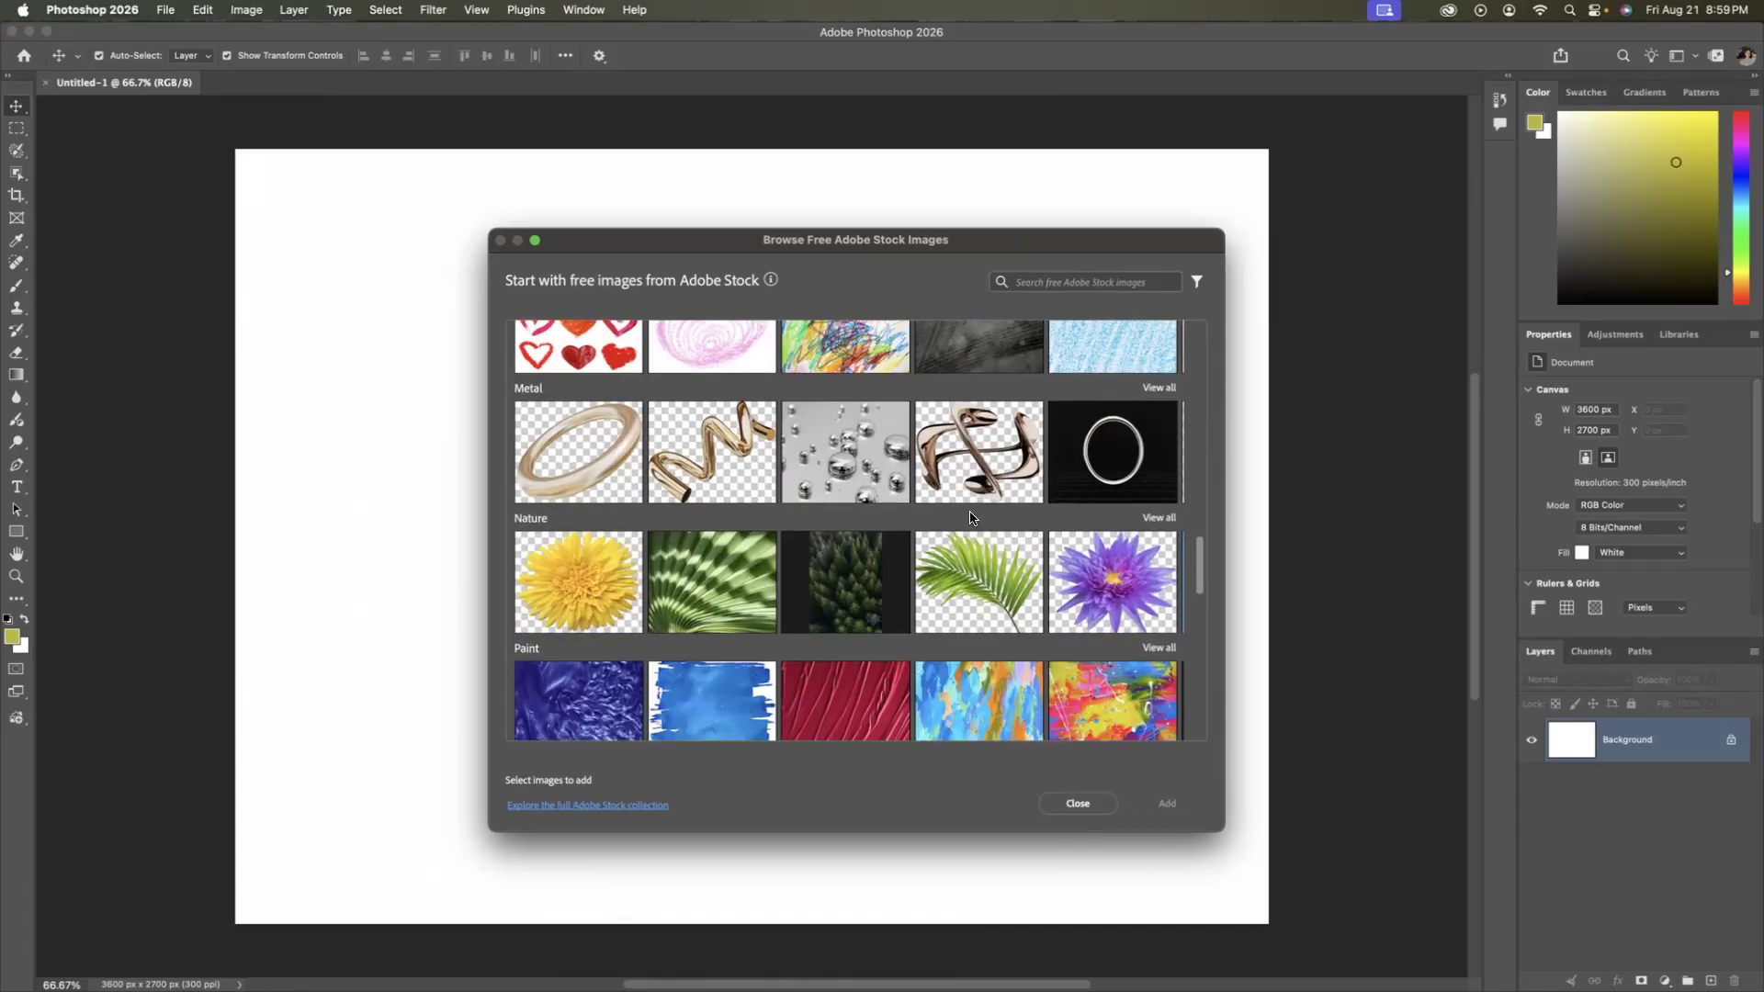
scroll(979, 529, down, 3)
scroll(979, 529, up, 20)
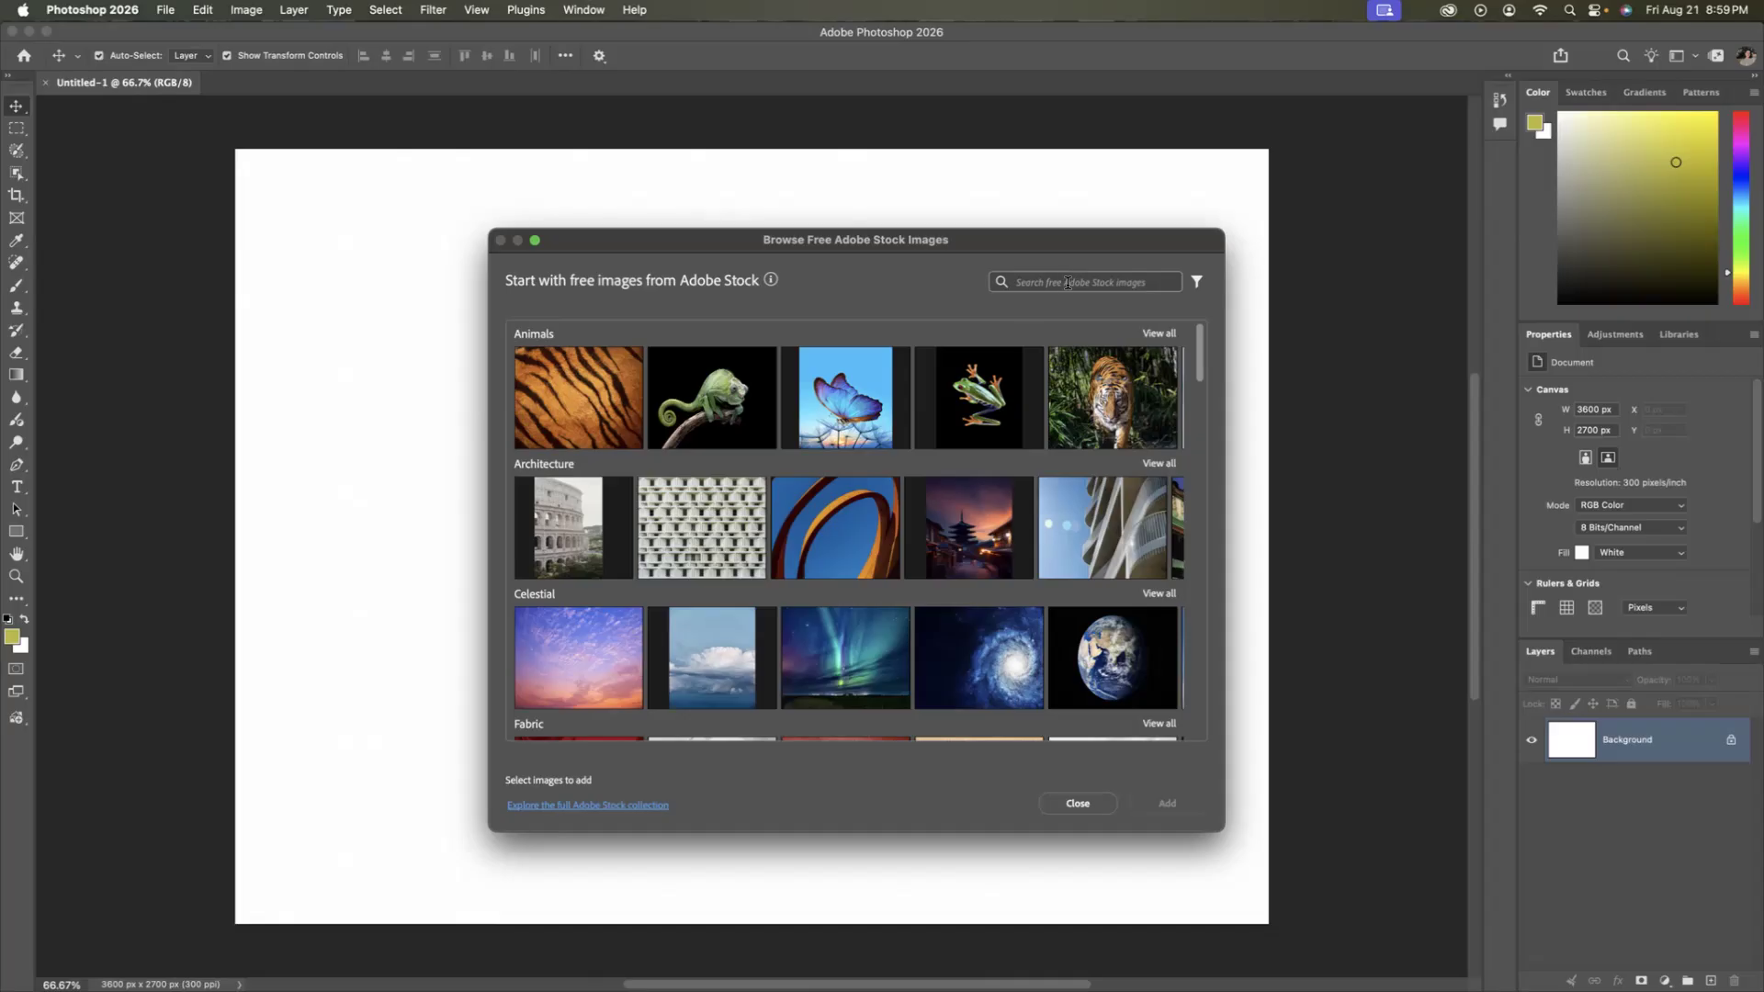
scroll(956, 452, down, 3)
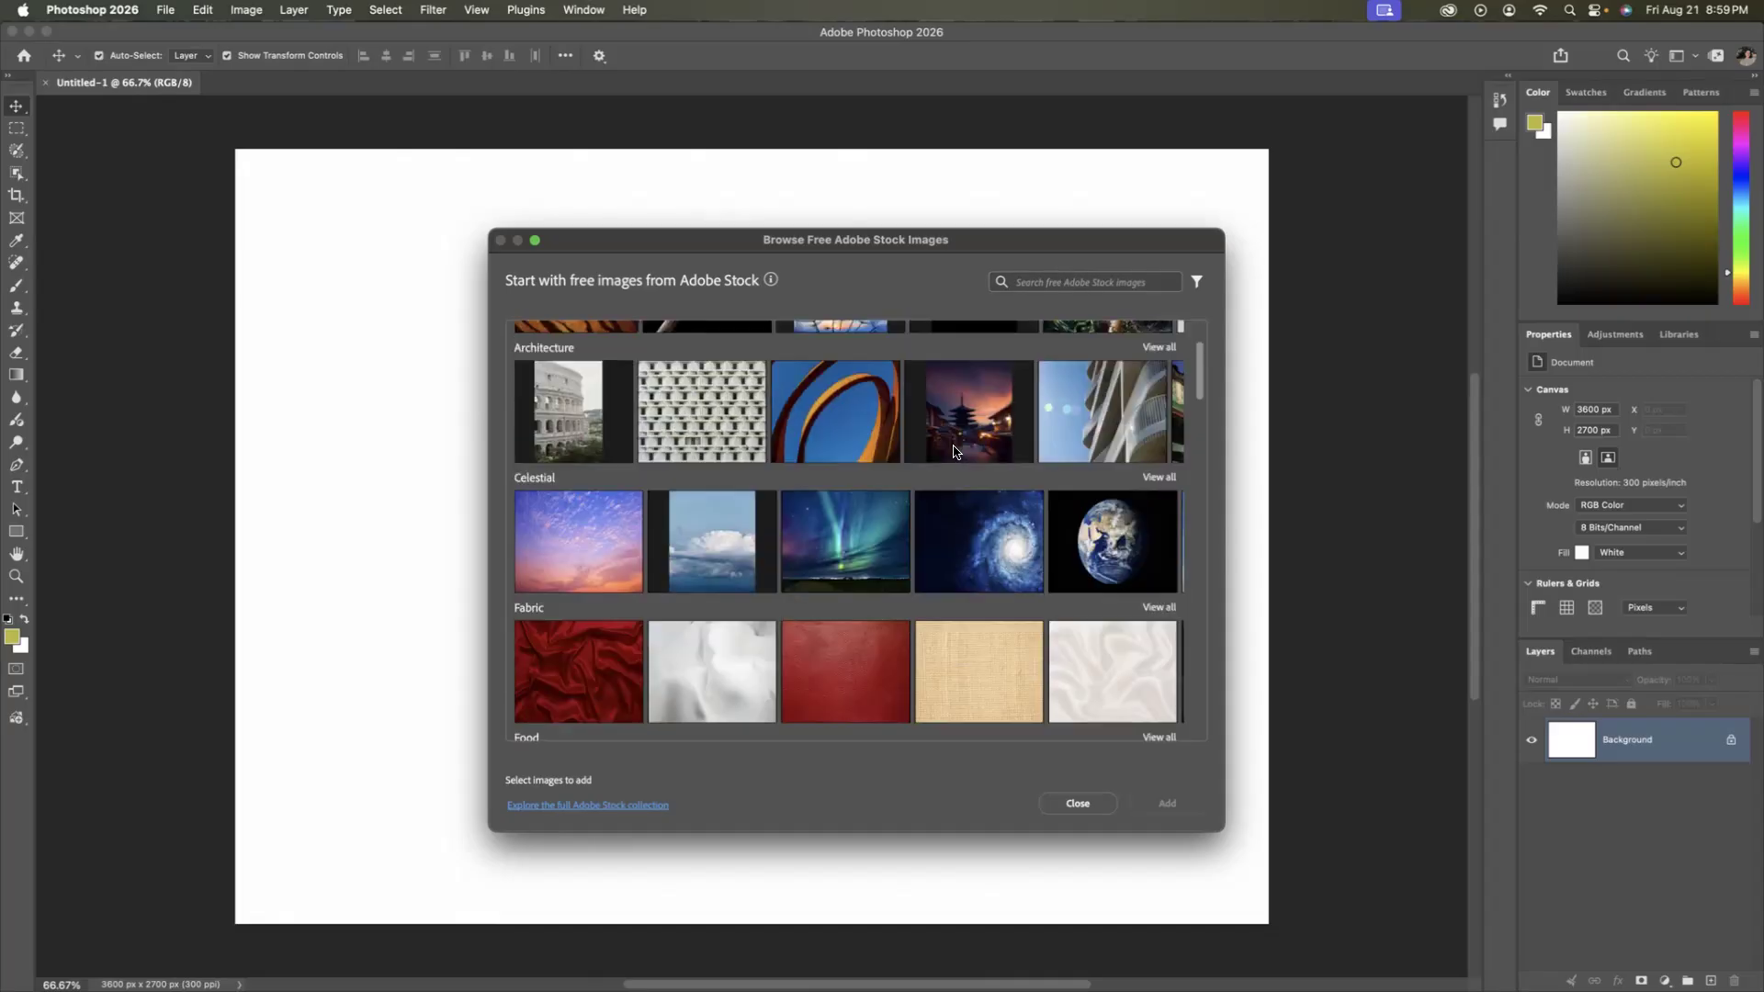
scroll(956, 450, up, 3)
click(972, 393)
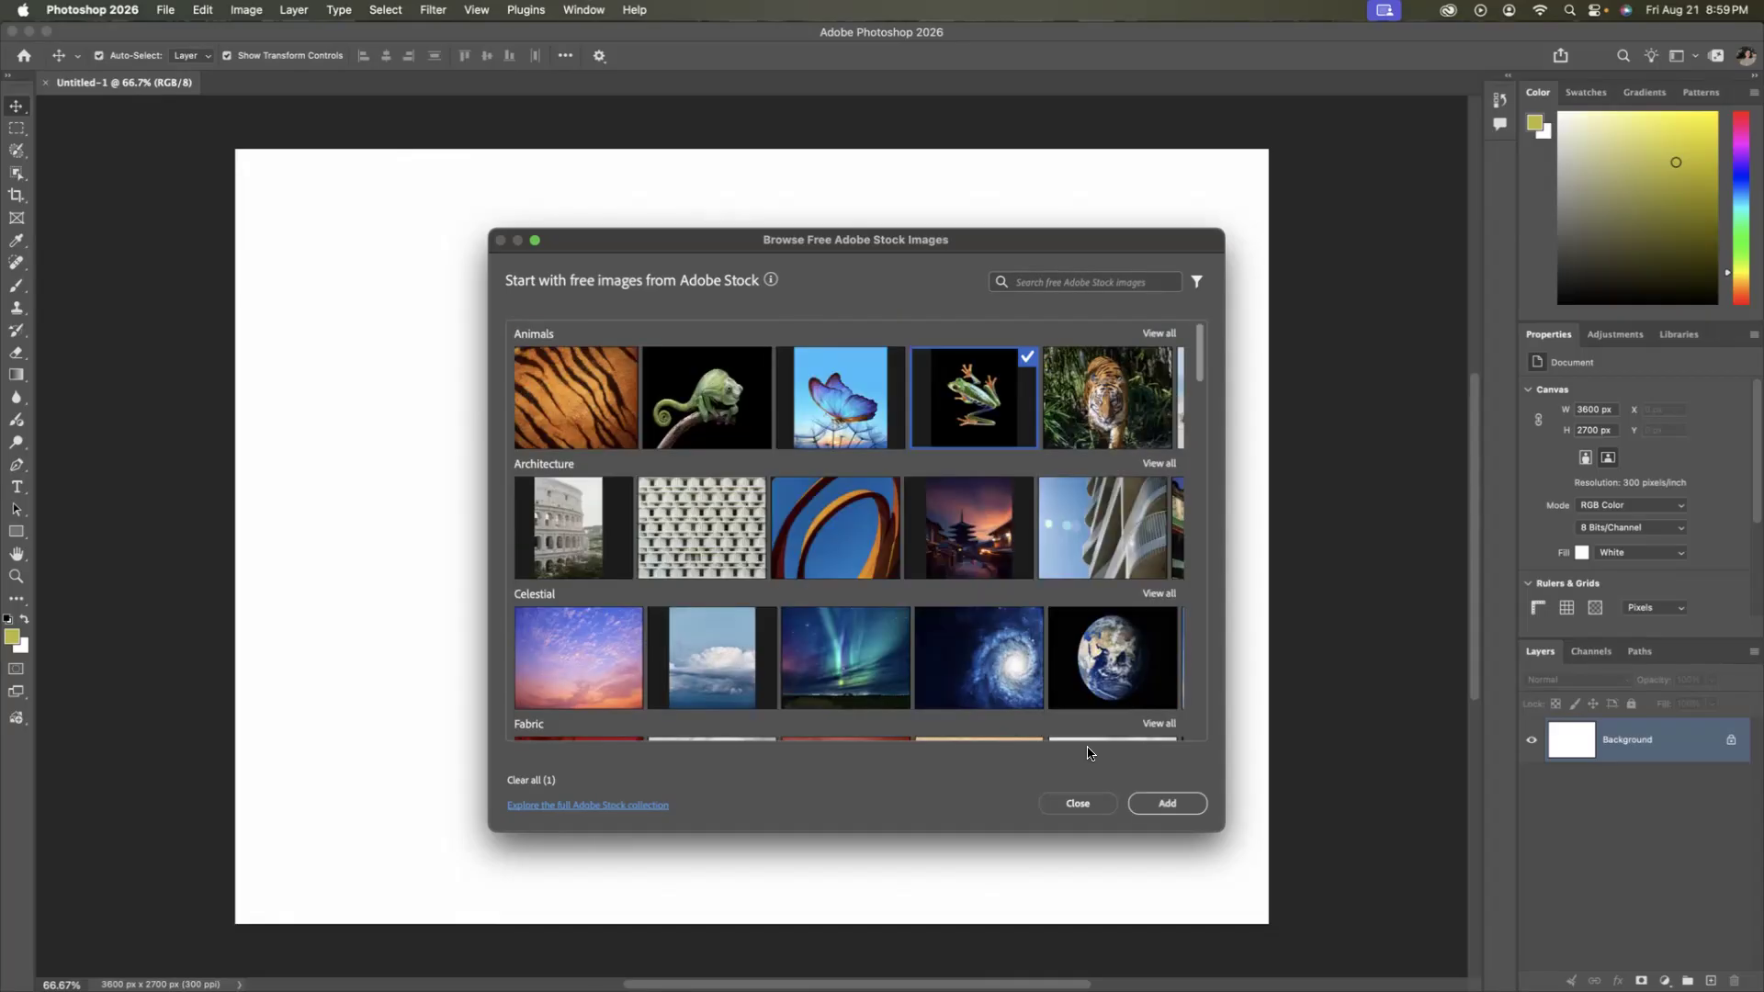
click(1161, 802)
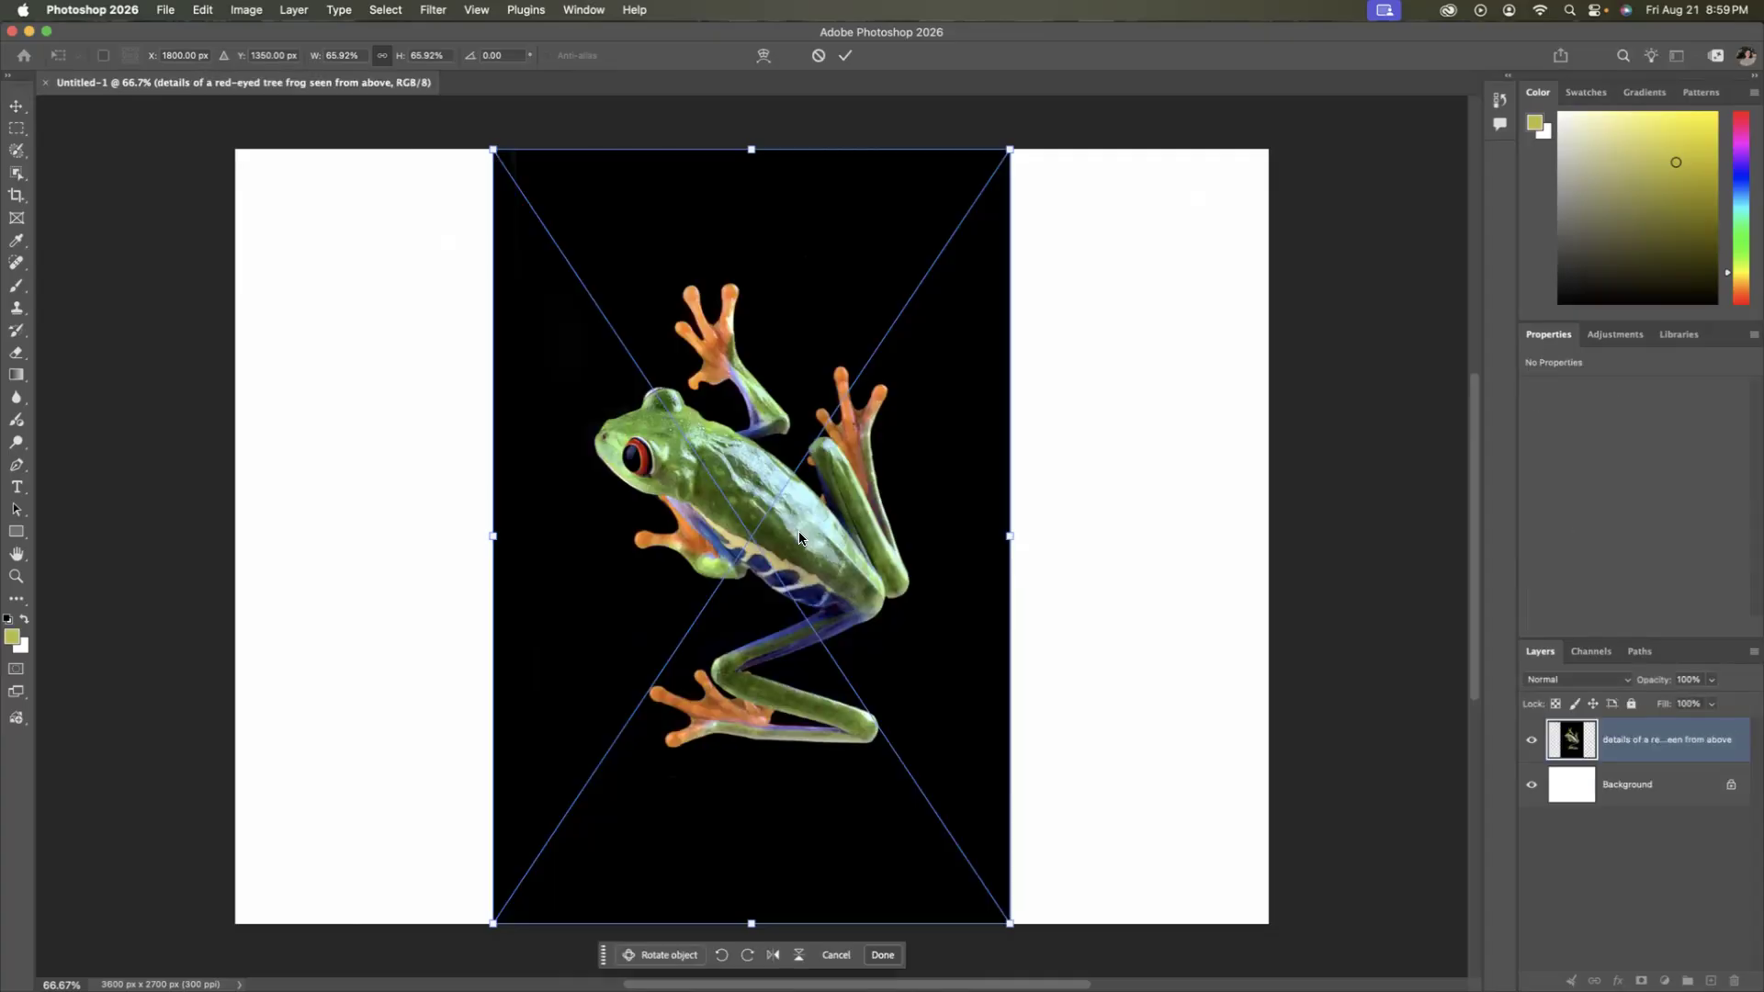
Scale the placed frog image to 66.12%, commit the placement and deselect the layer.
mouse_move(1010, 923)
mouse_down()
mouse_move(814, 706)
mouse_move(969, 847)
mouse_move(1052, 972)
mouse_move(1011, 926)
mouse_up()
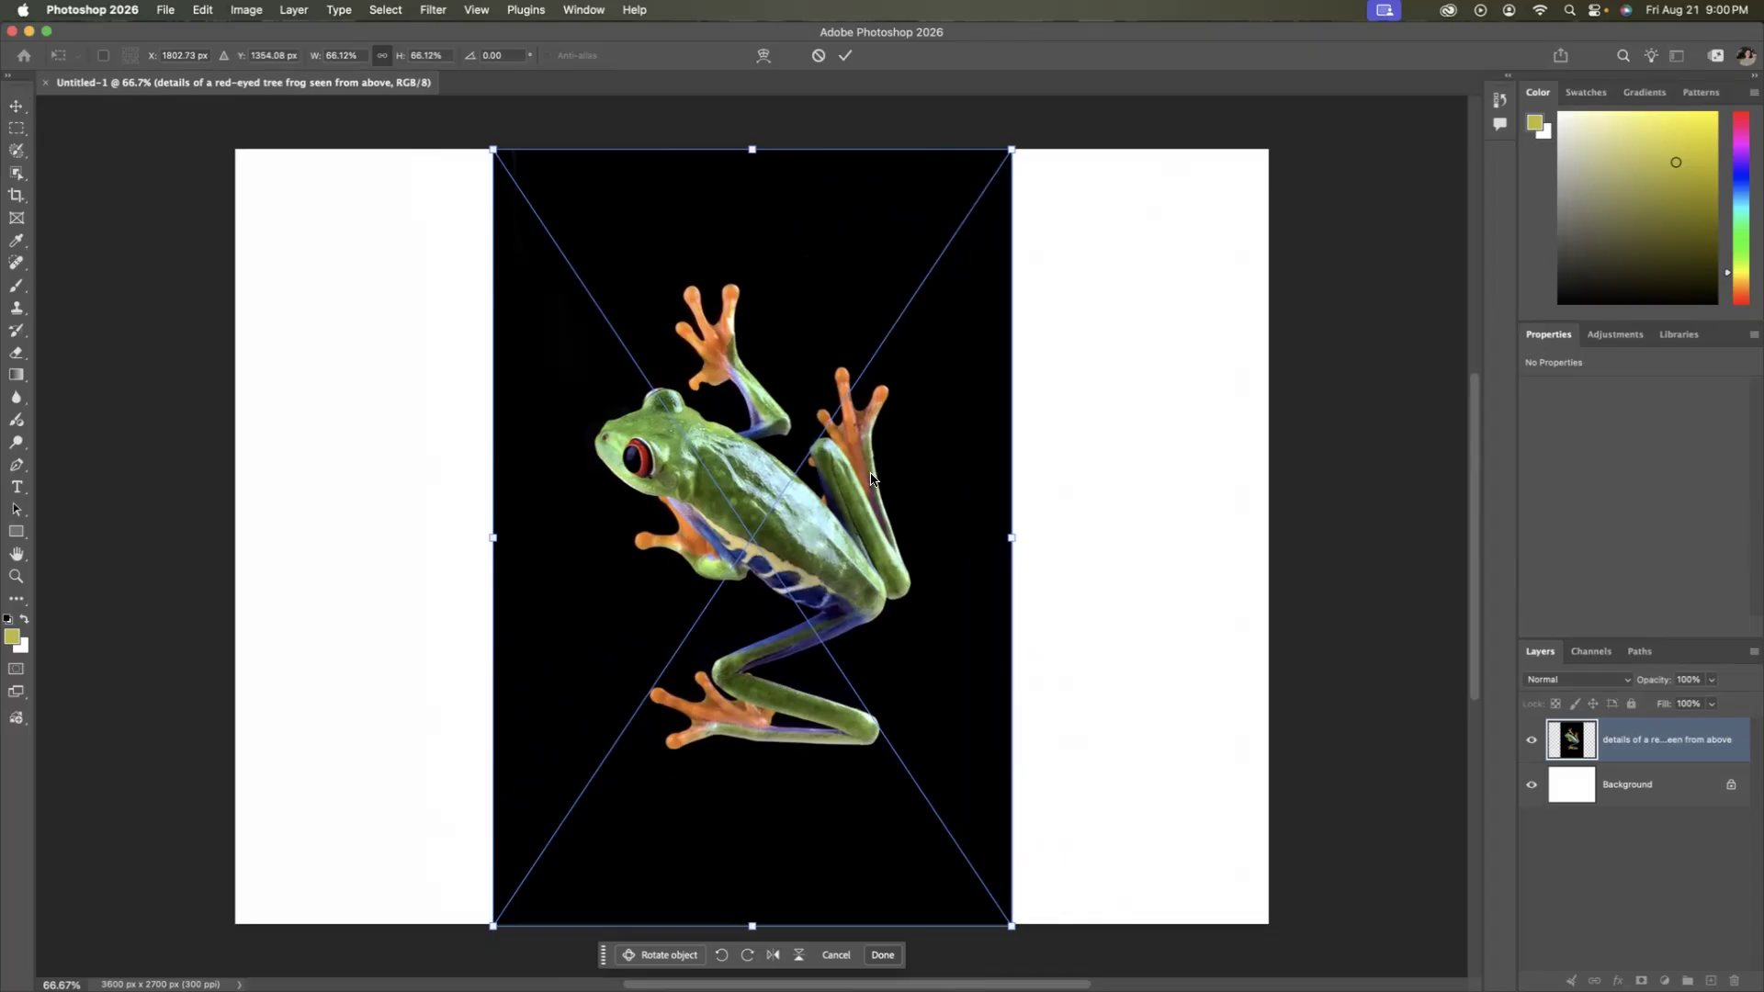
click(847, 58)
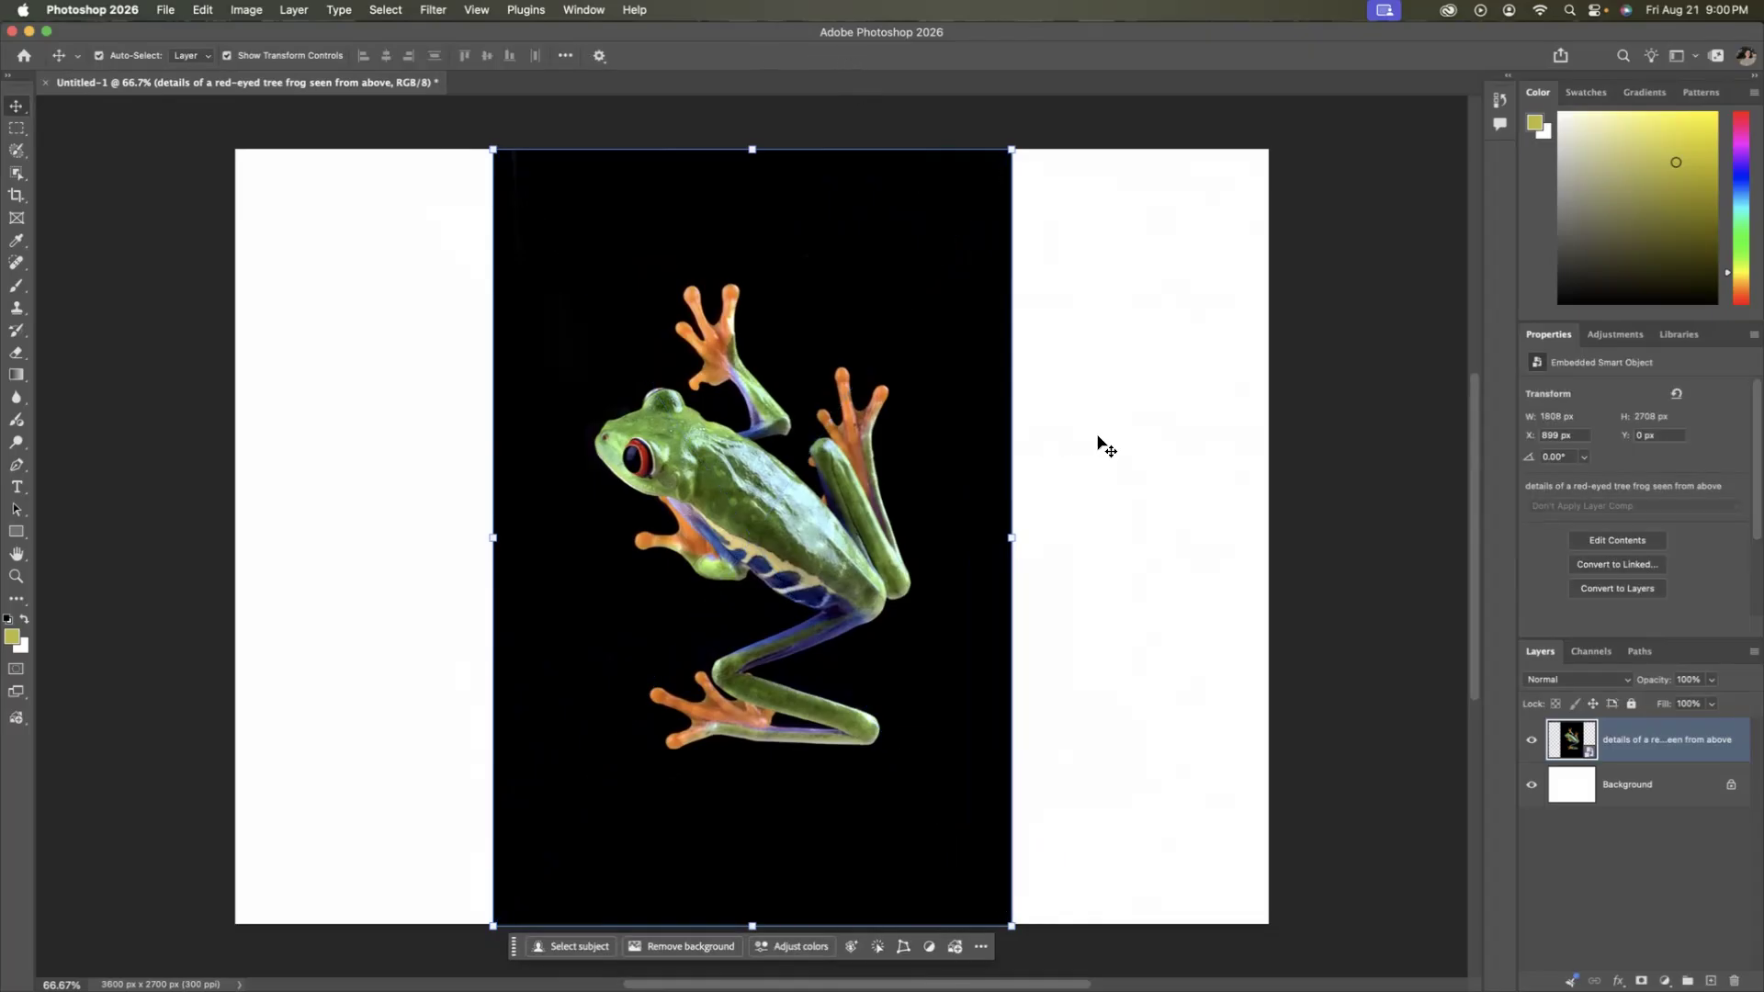
click(1098, 437)
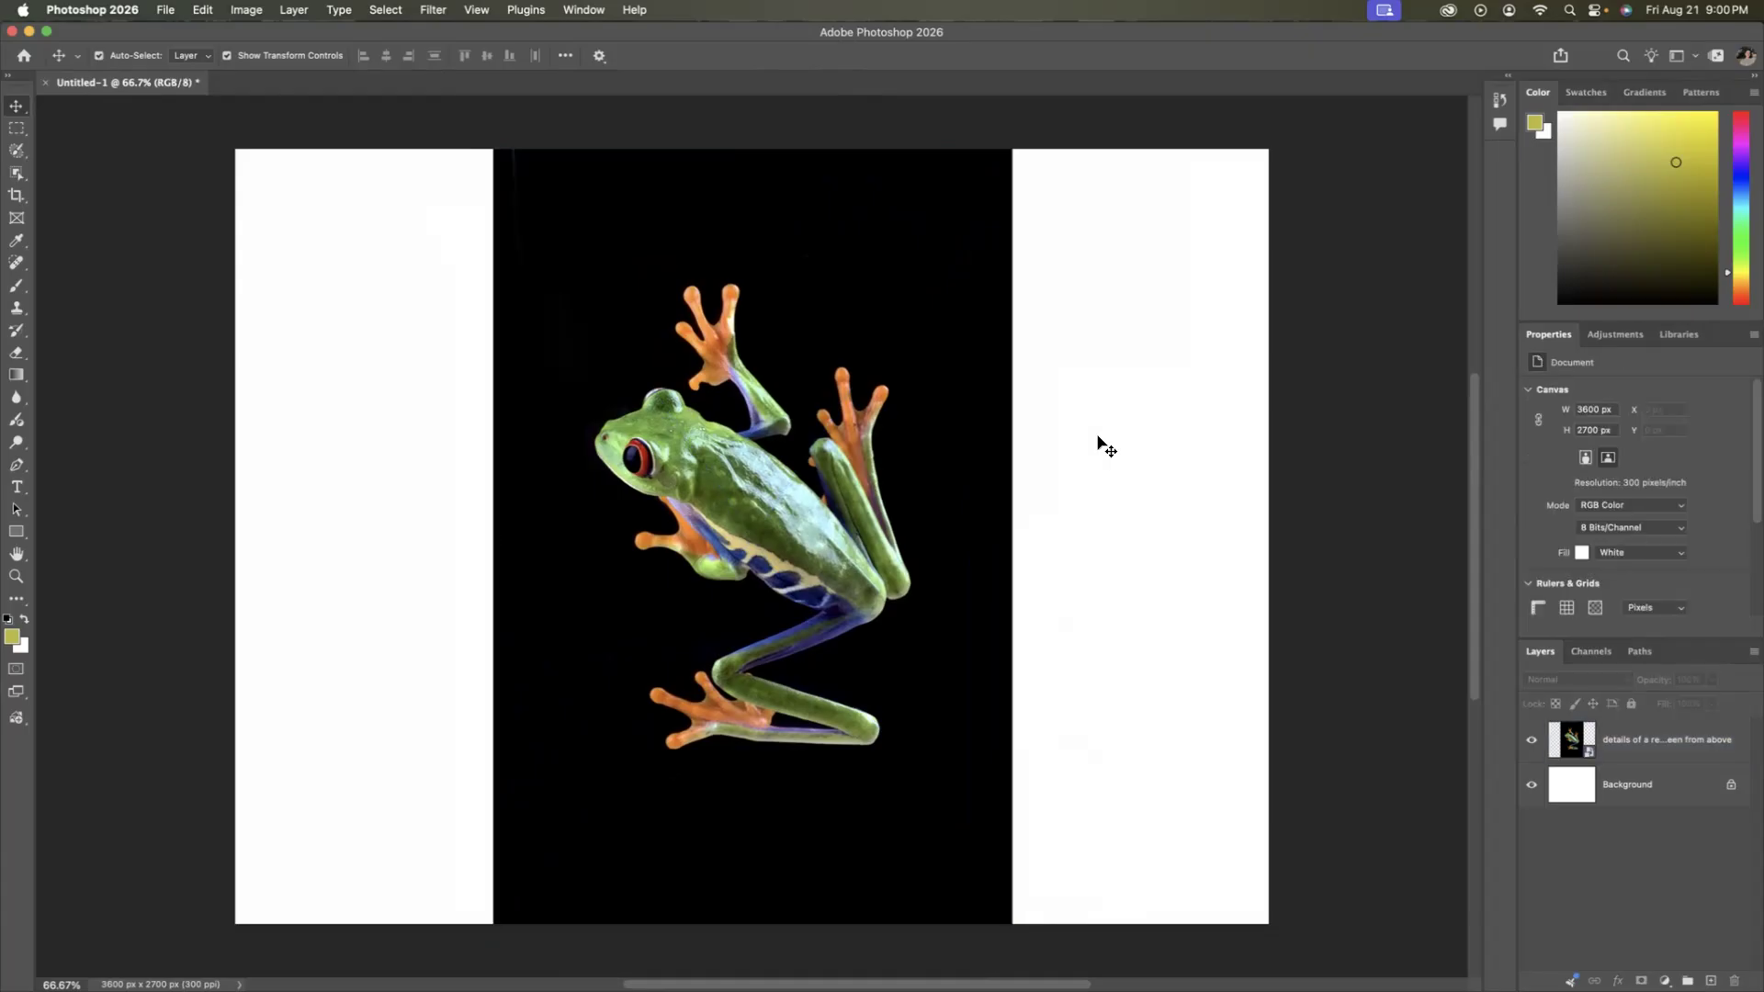
Select the frog layer and examine the contextual task bar's additional options, leaving the layer deselected.
click(808, 425)
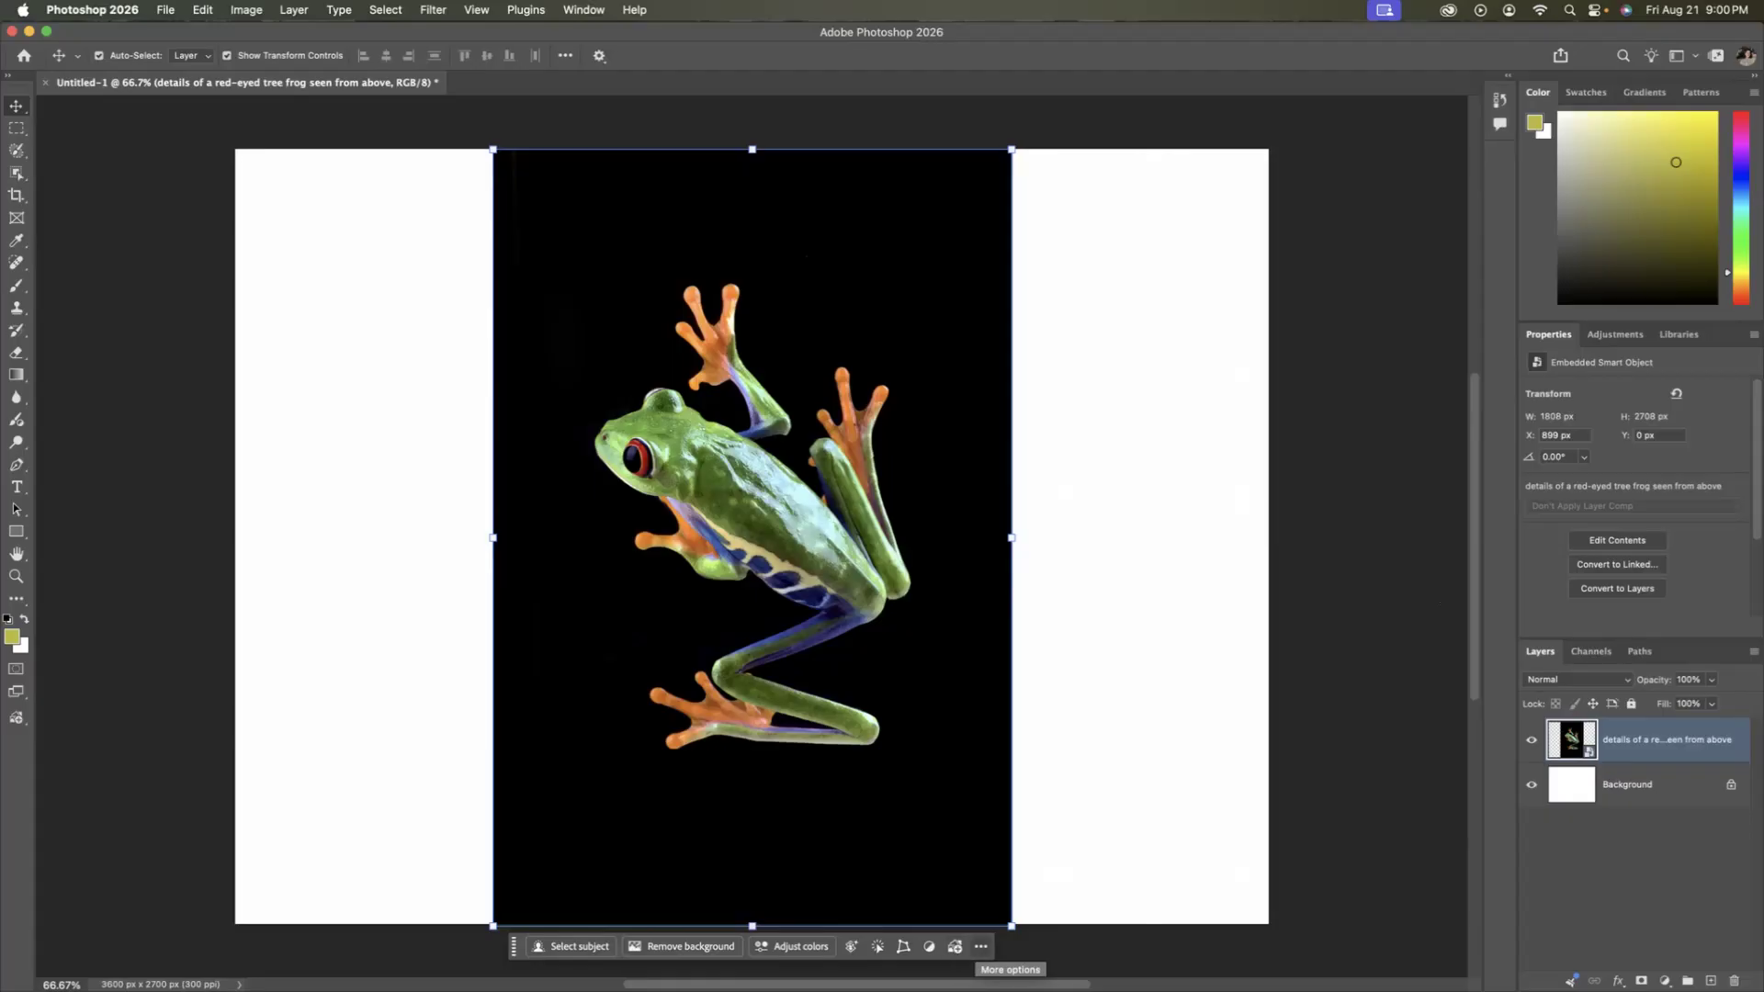
click(981, 946)
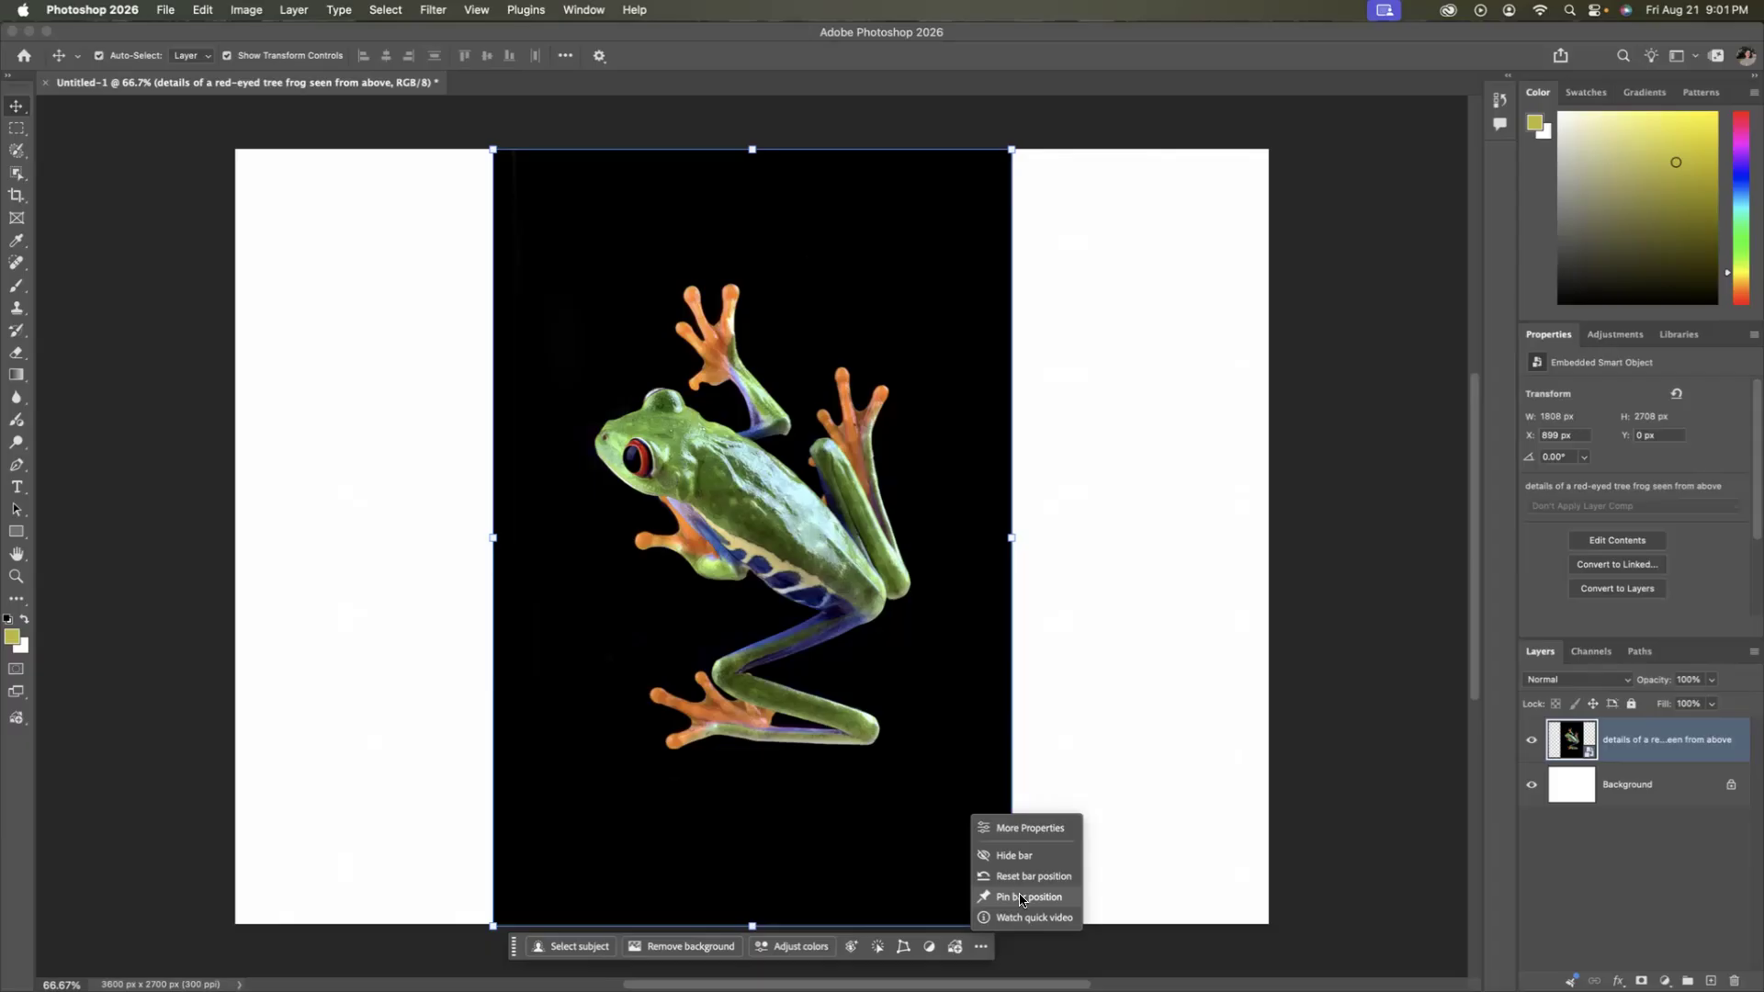
click(1089, 774)
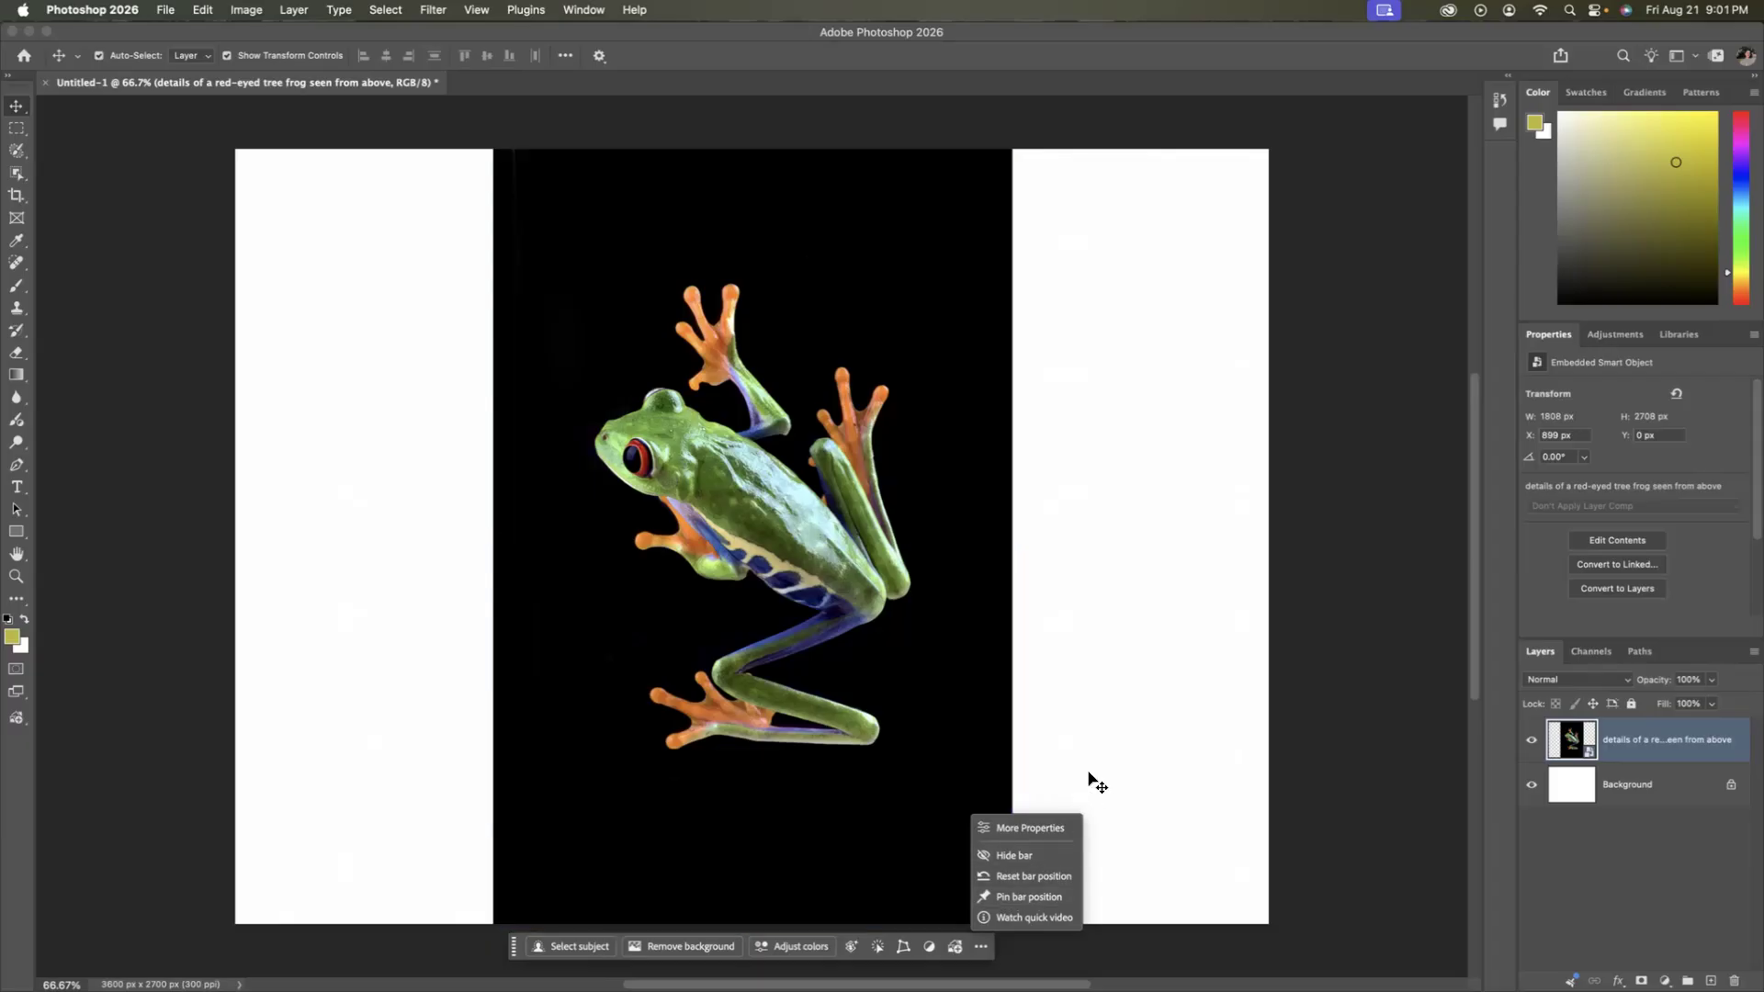
click(1087, 768)
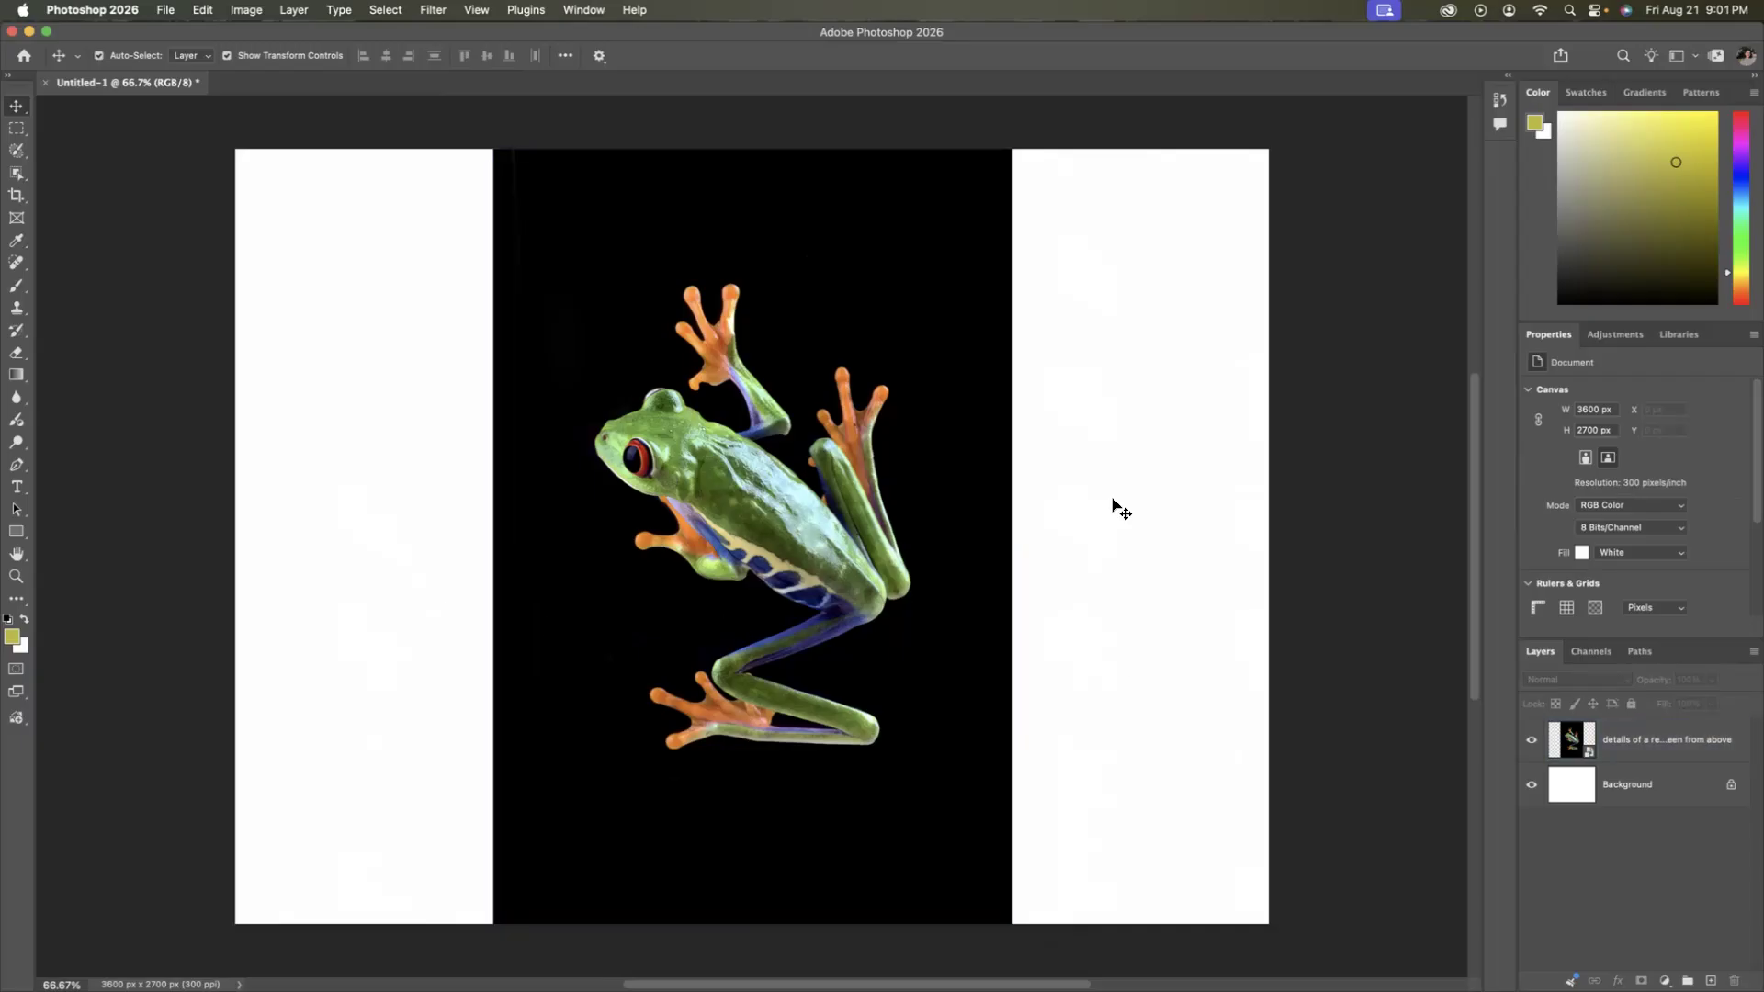
Reselect the frog layer and examine the contextual task bar's choices for adding an image, leaving the layer deselected.
click(873, 551)
click(1162, 498)
click(810, 434)
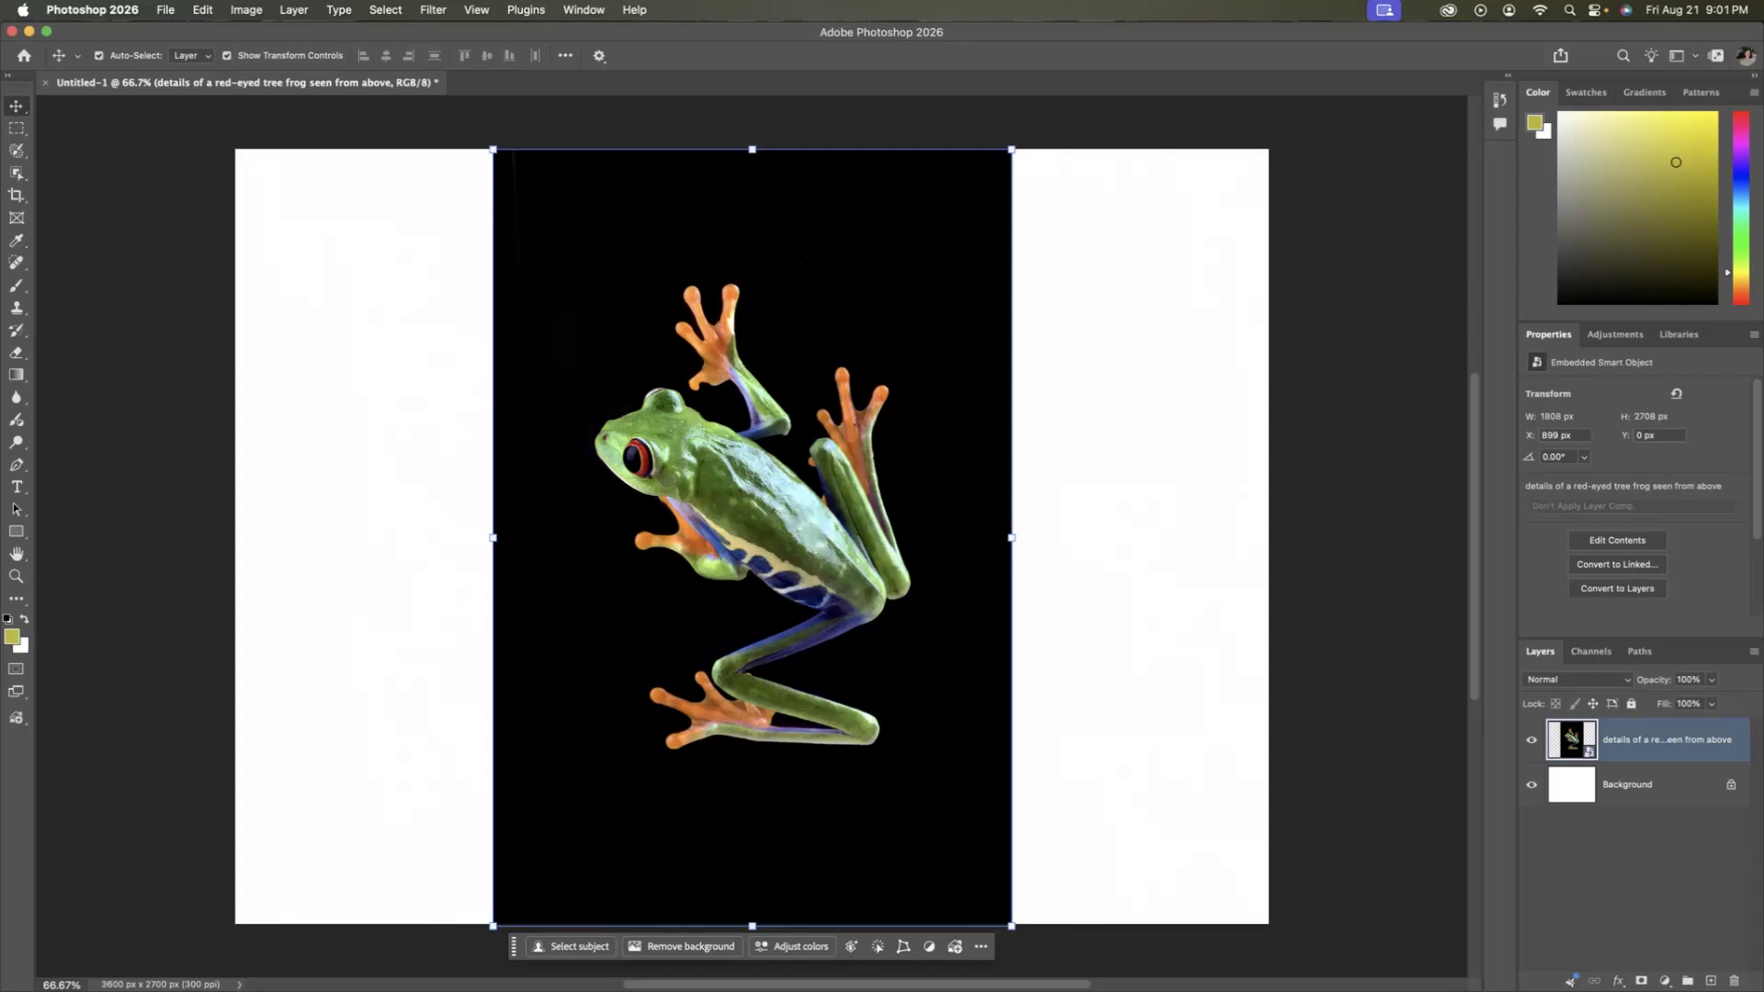
click(955, 946)
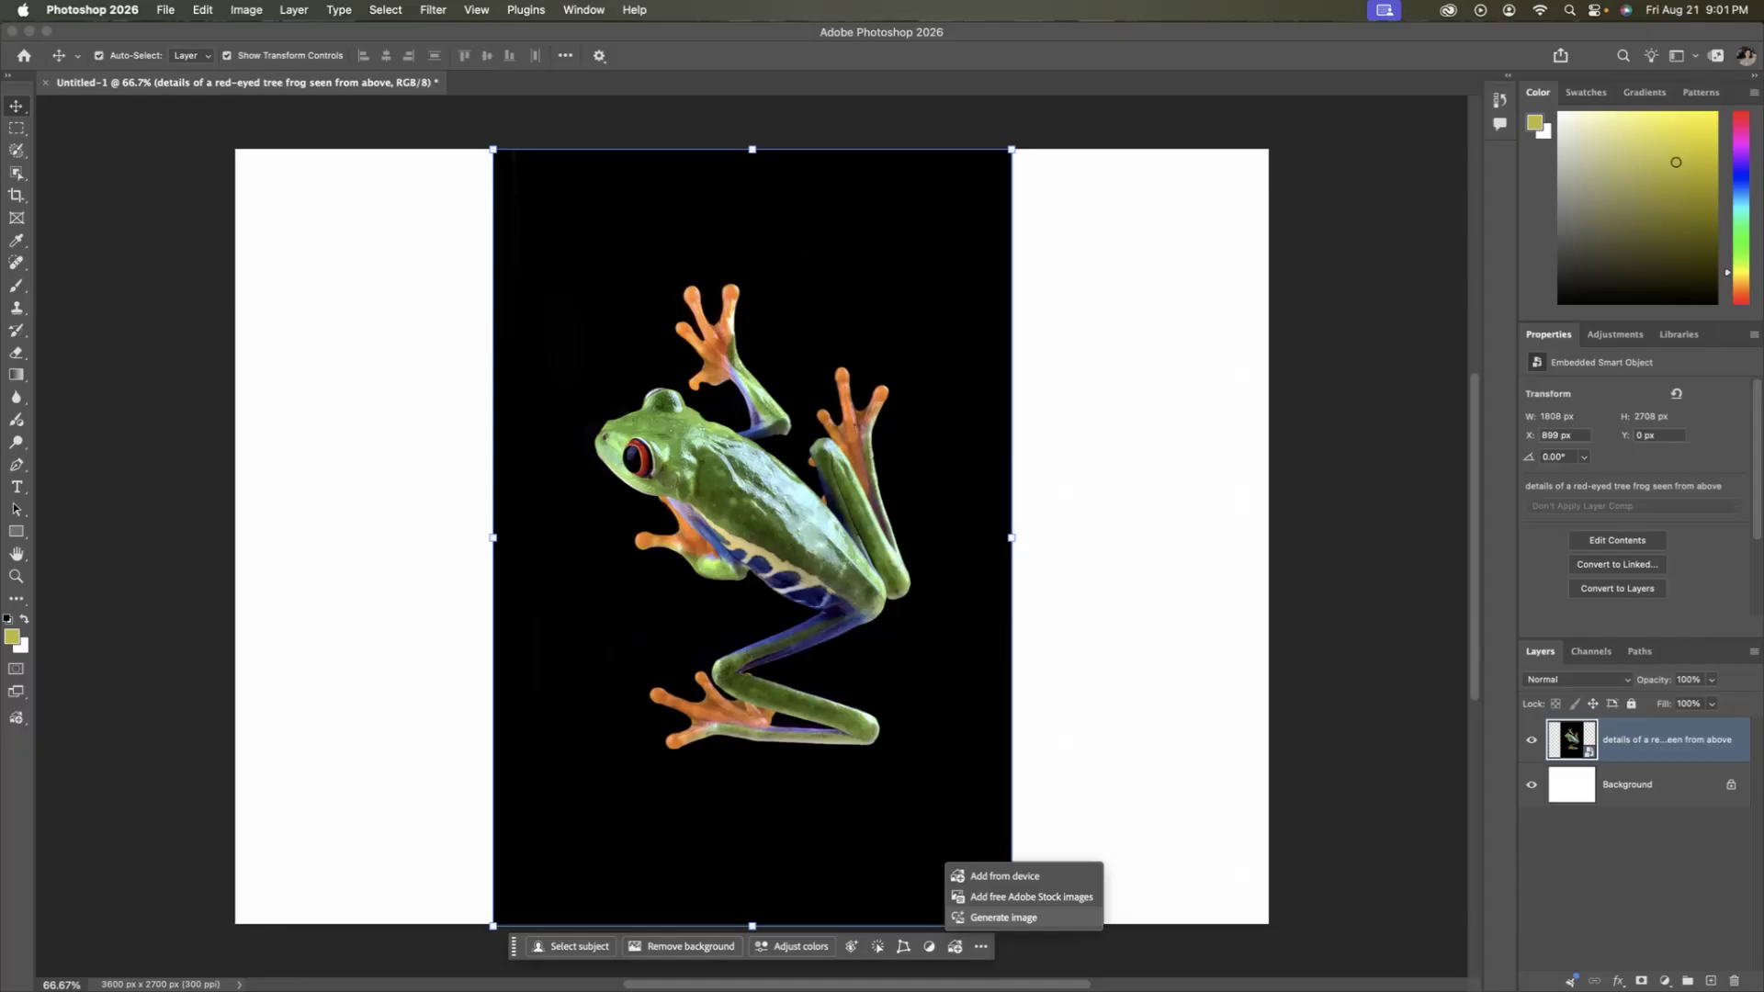
click(1114, 808)
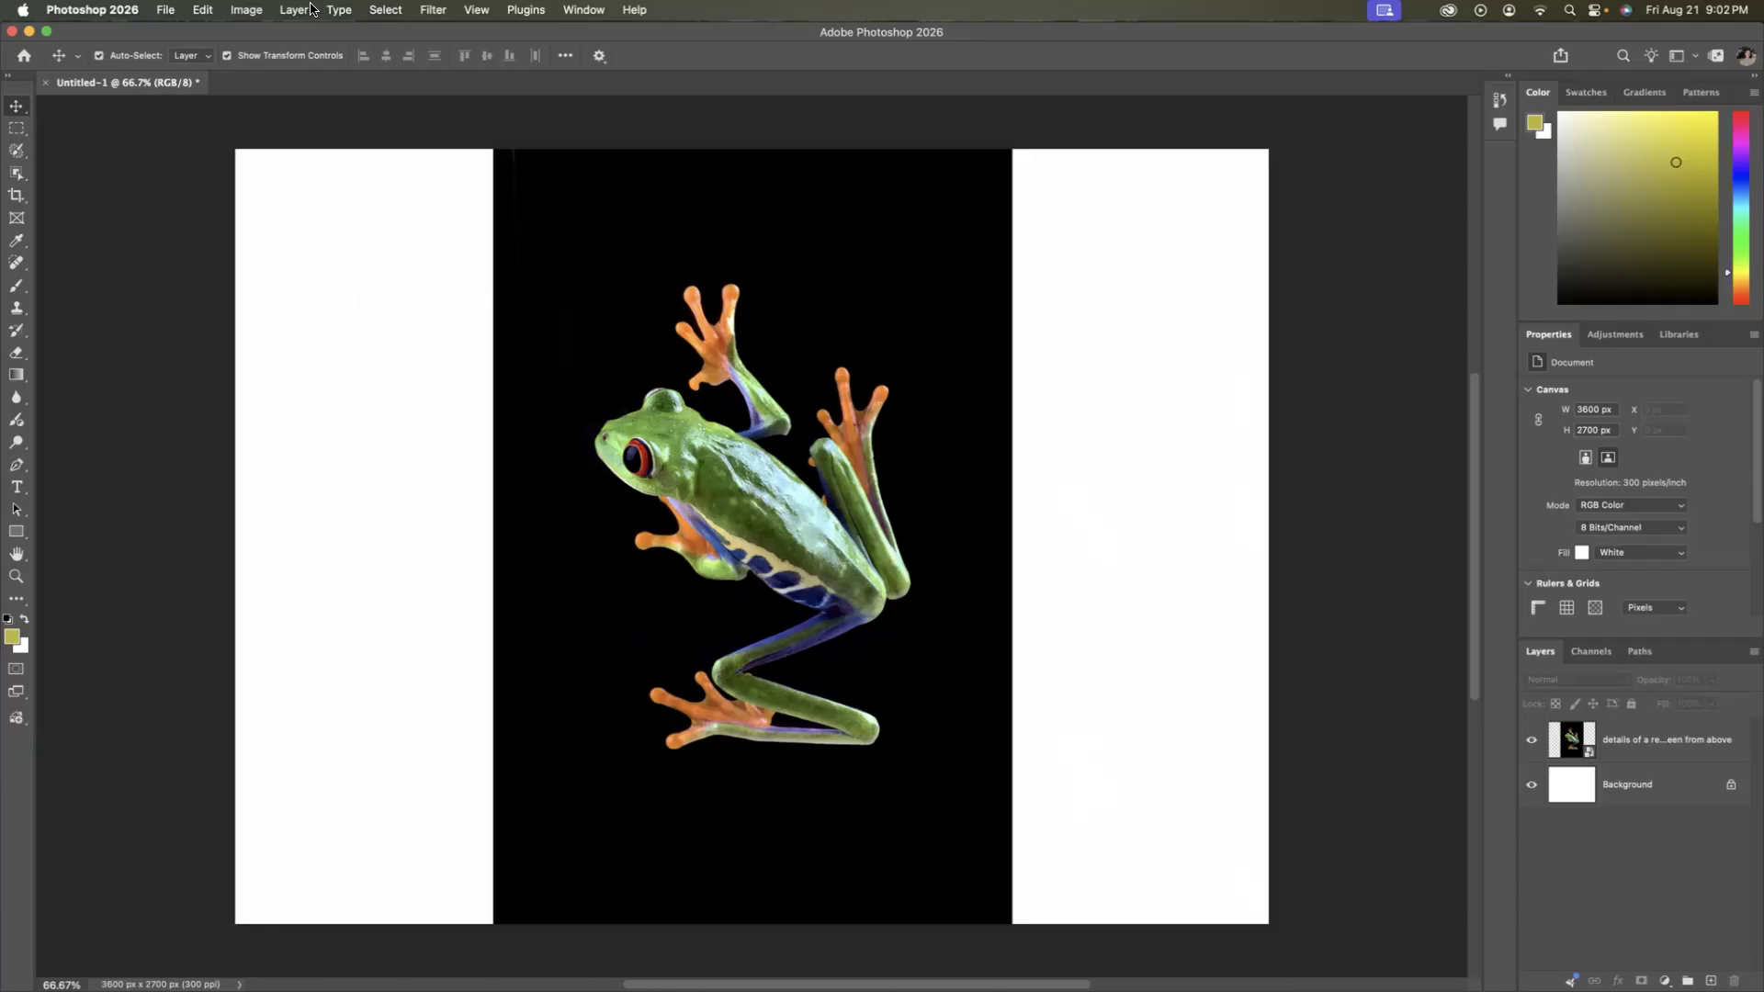
Open the toolbar customization settings and examine the list of tool groups.
click(208, 12)
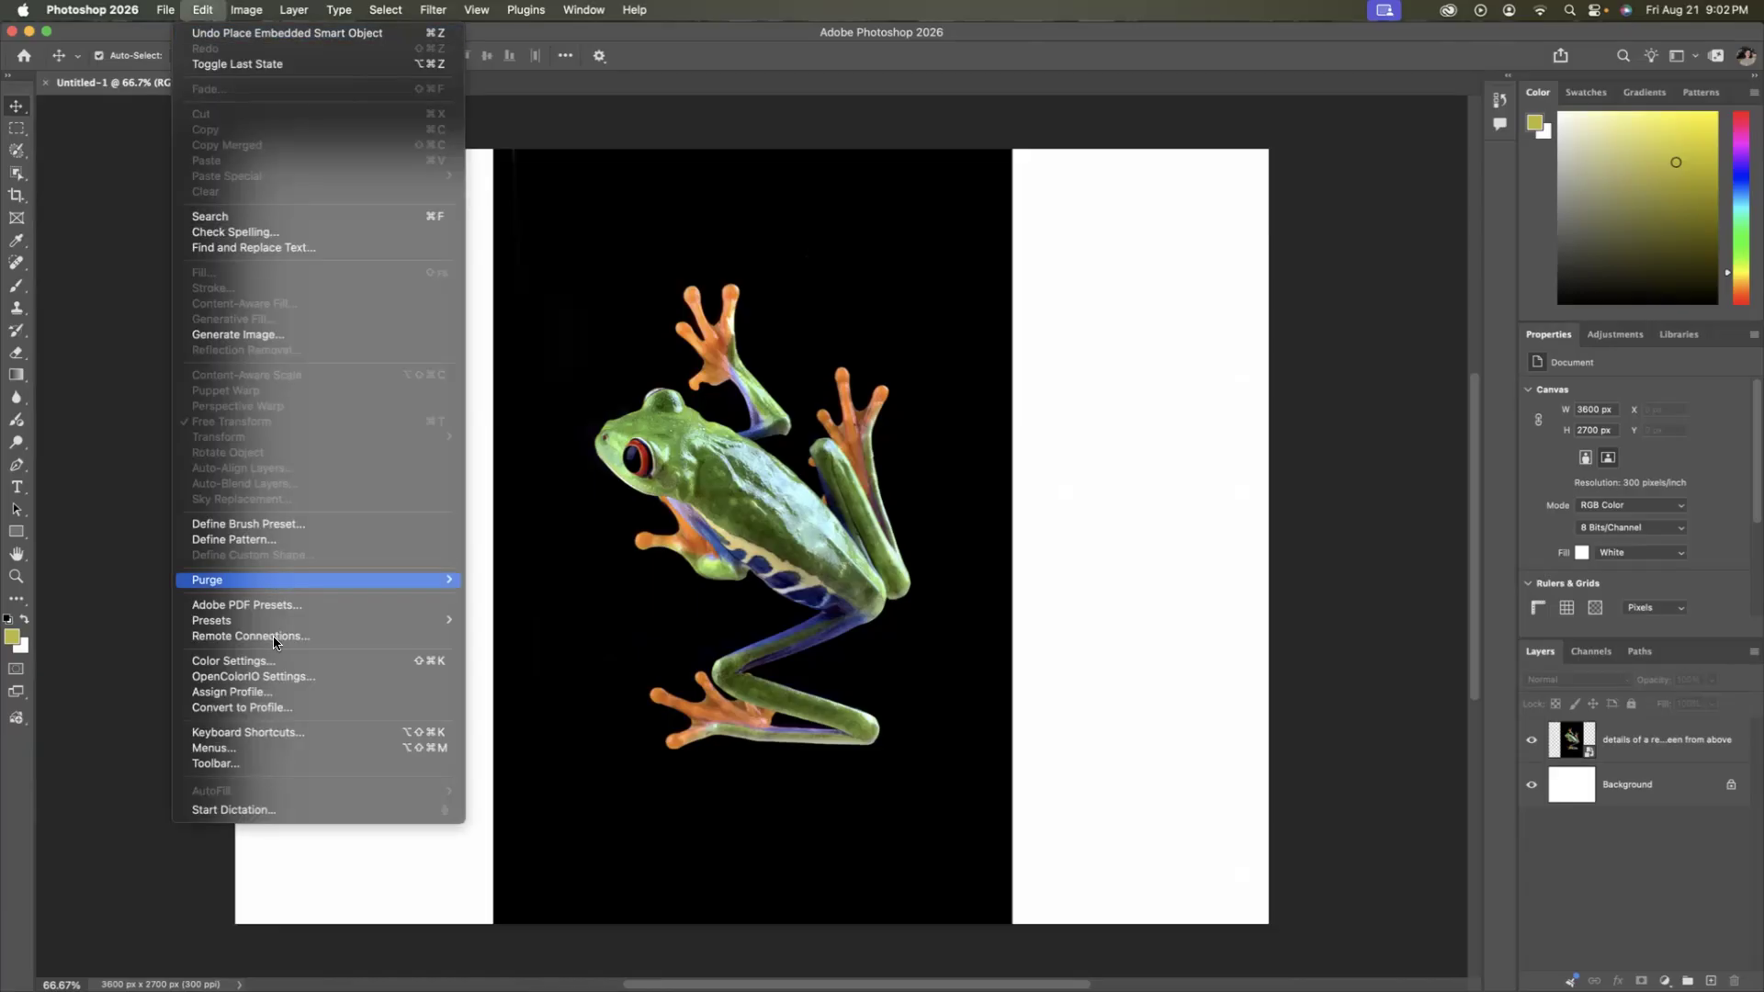
click(229, 769)
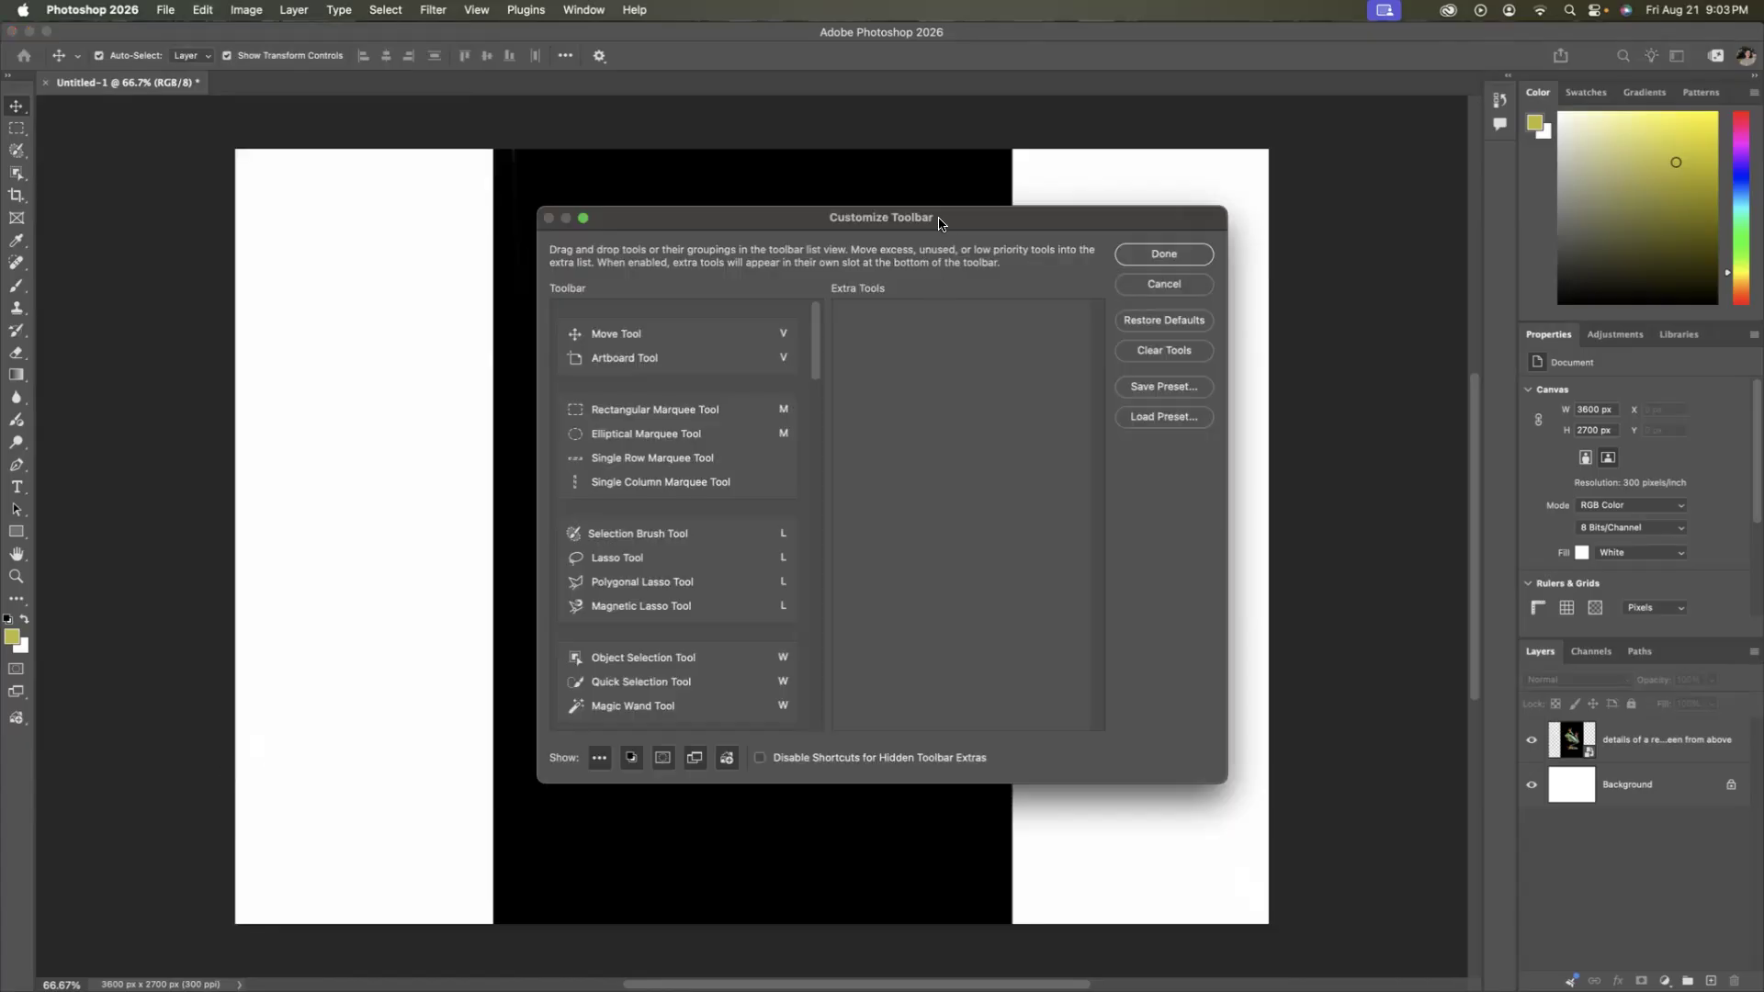
drag(945, 220, 919, 220)
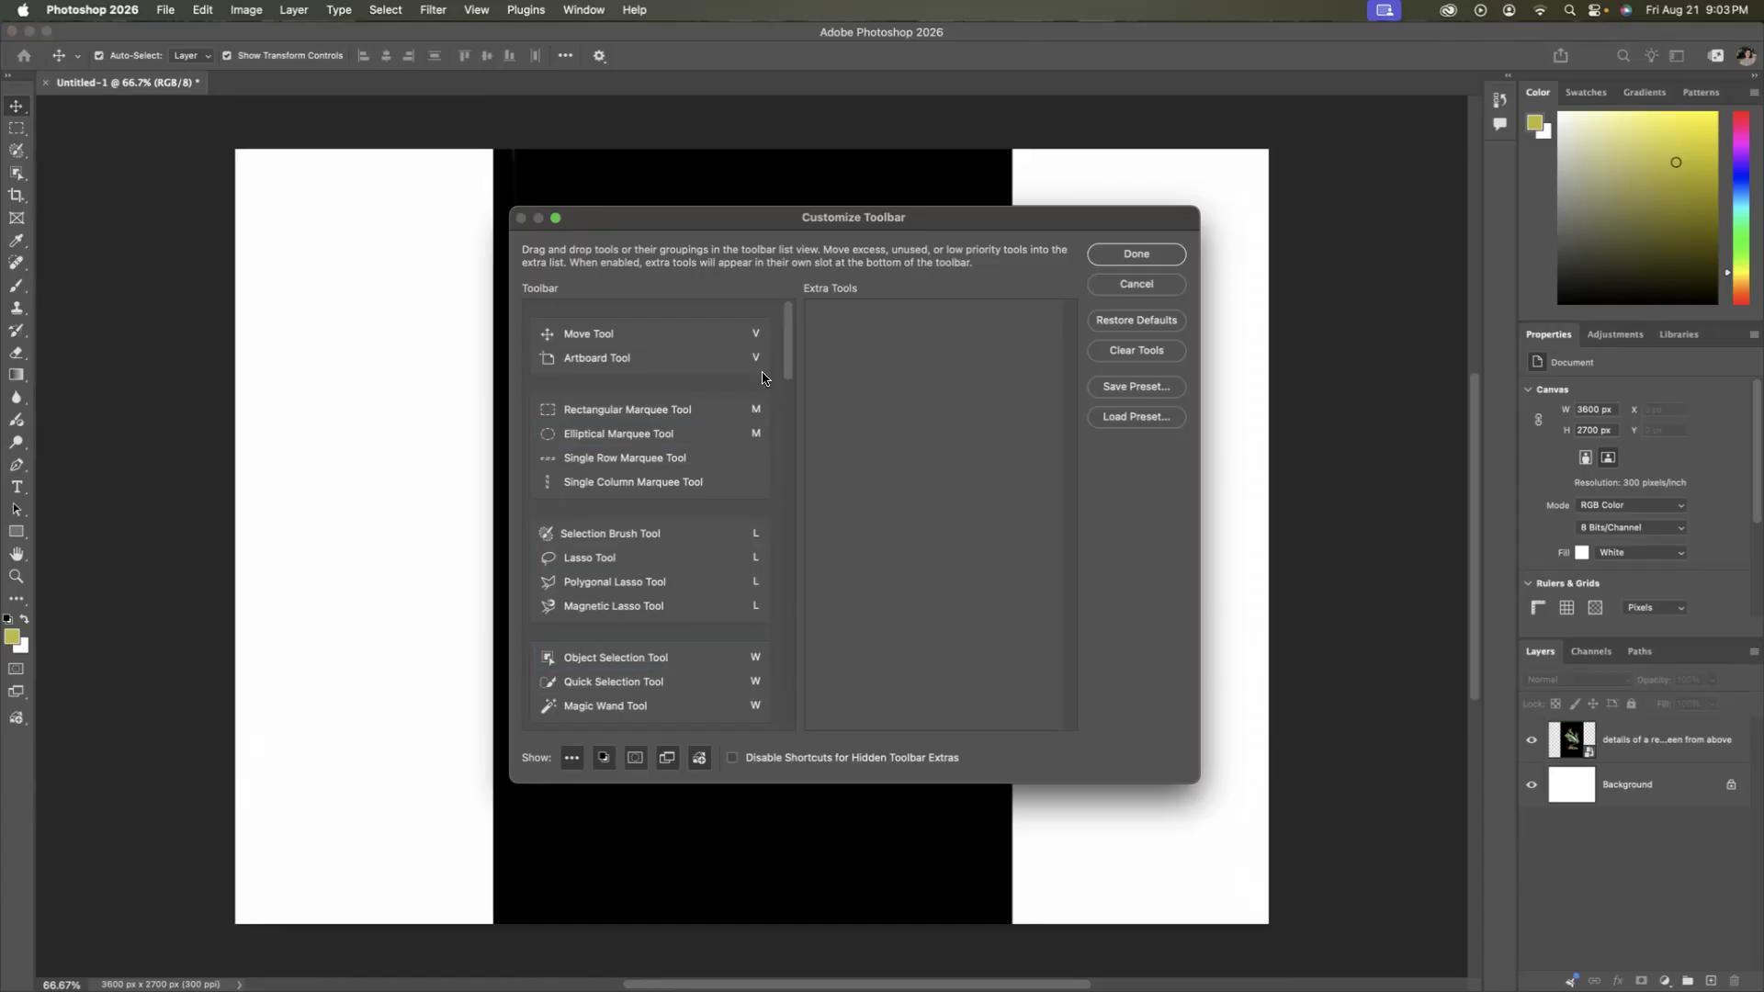
scroll(704, 374, down, 5)
scroll(704, 374, down, 8)
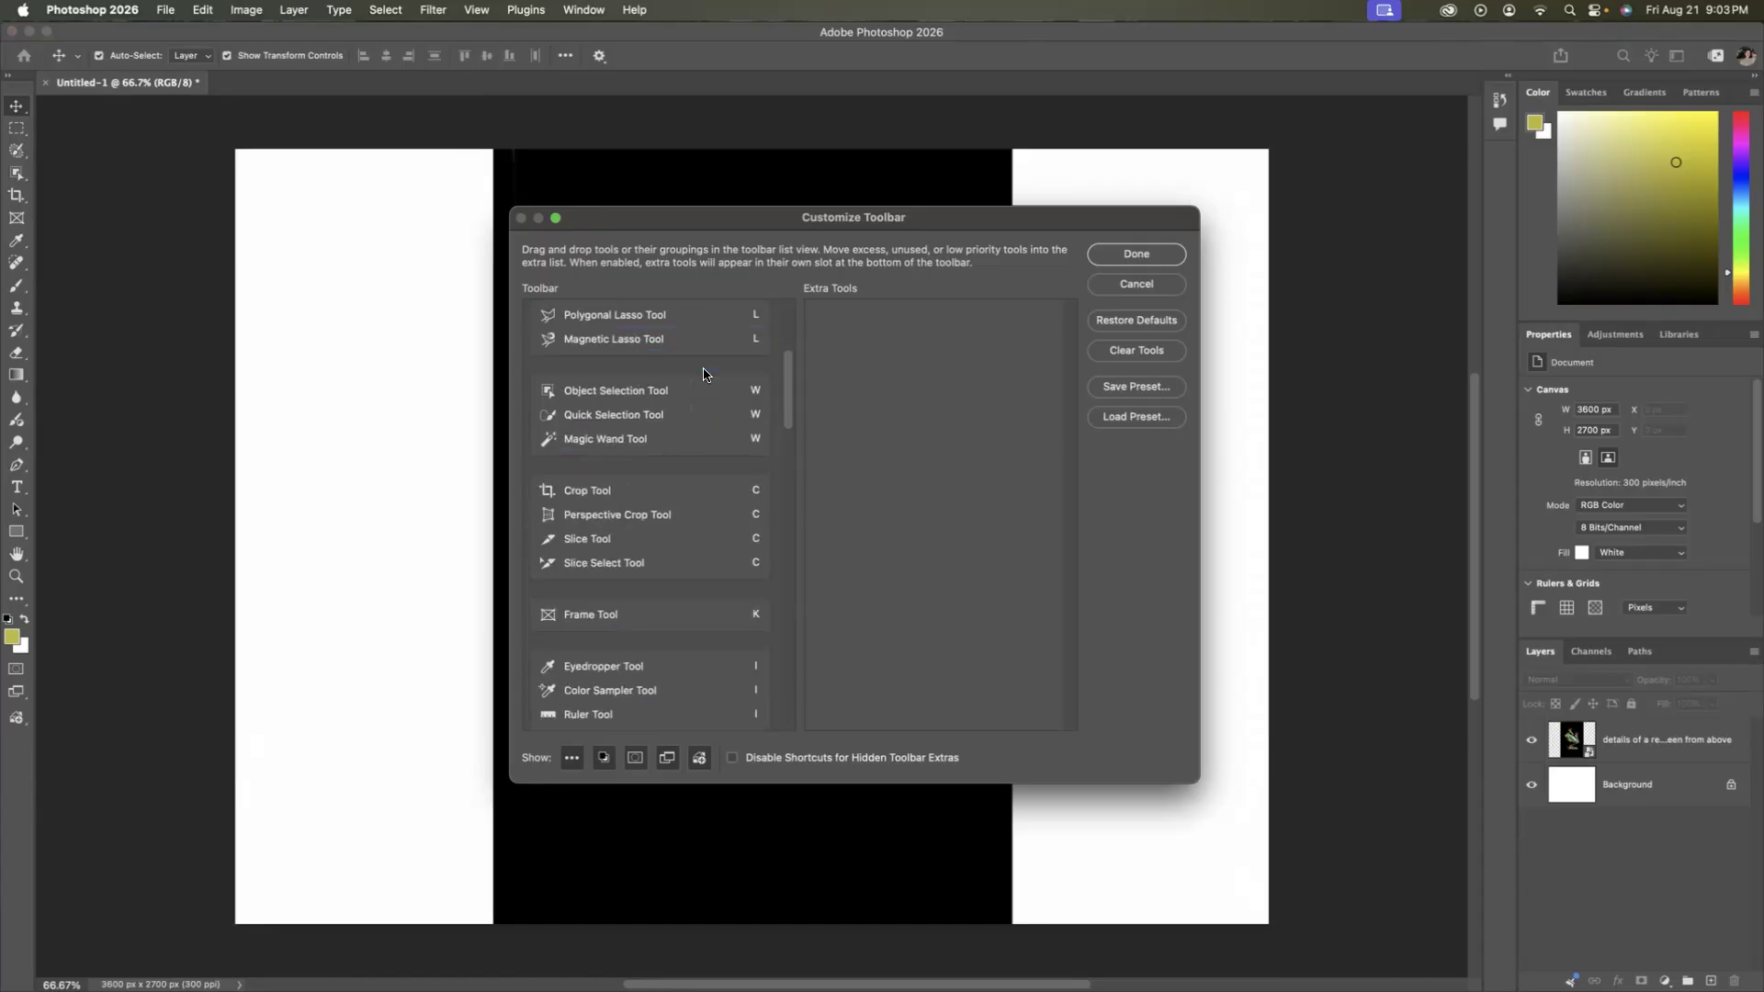
scroll(704, 374, down, 10)
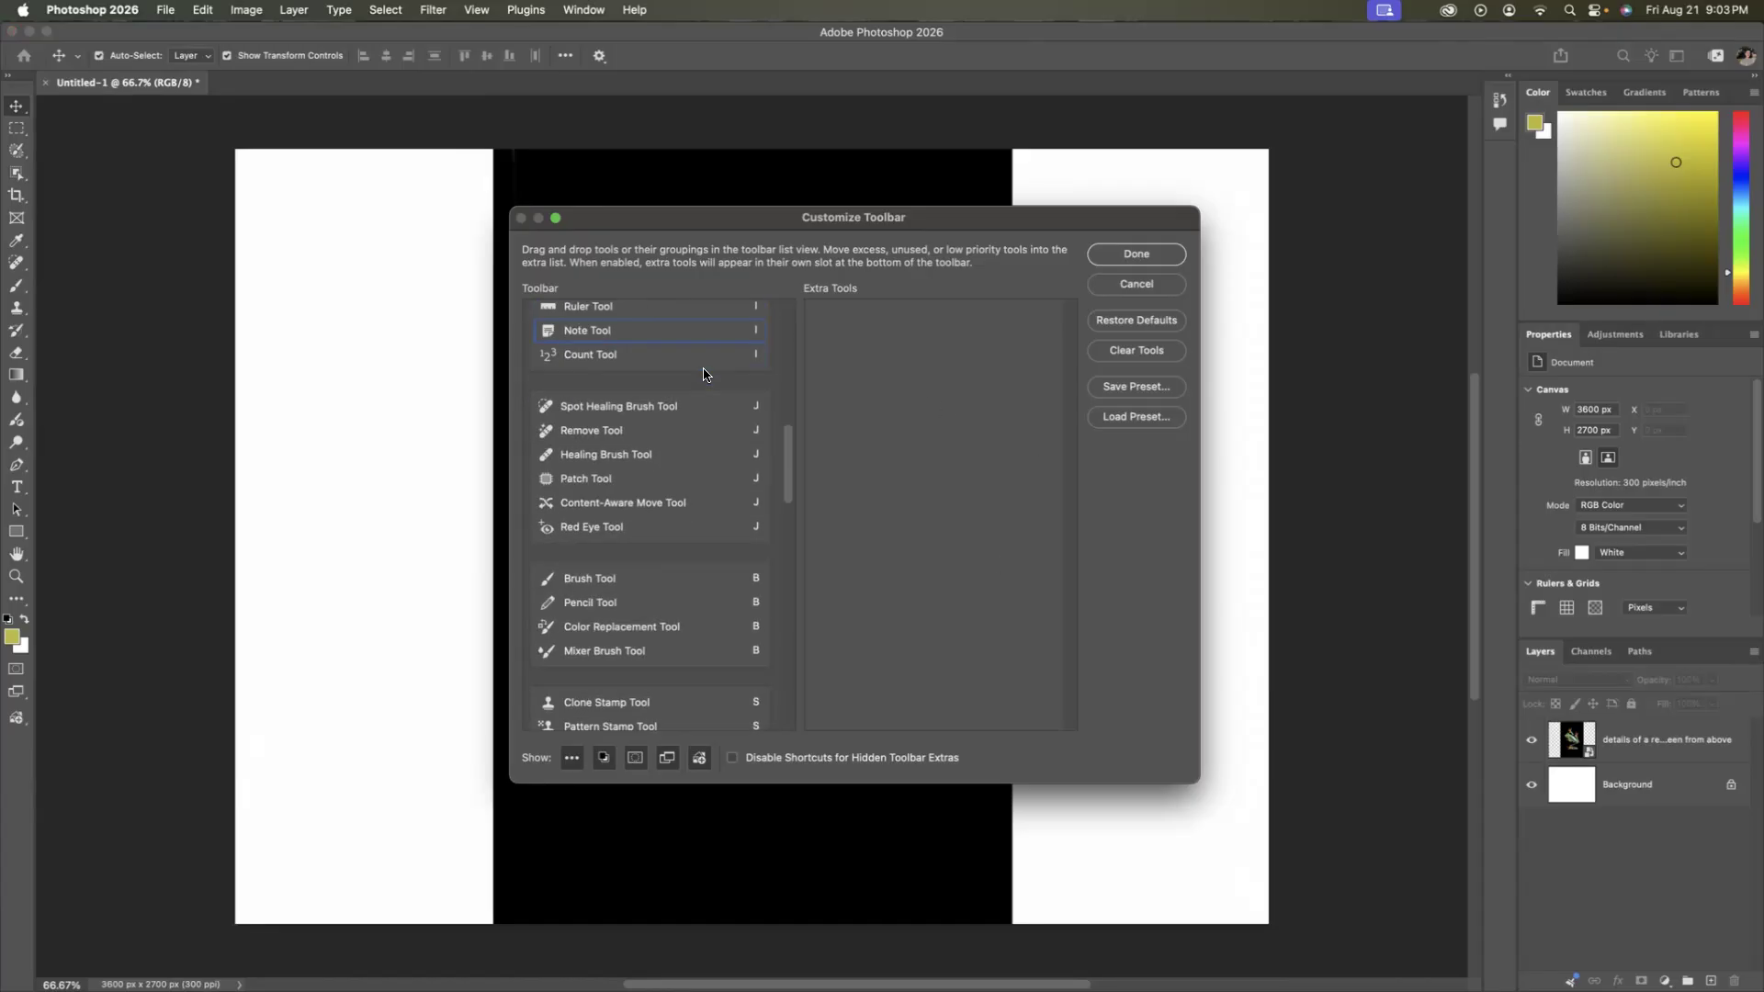
scroll(703, 374, down, 9)
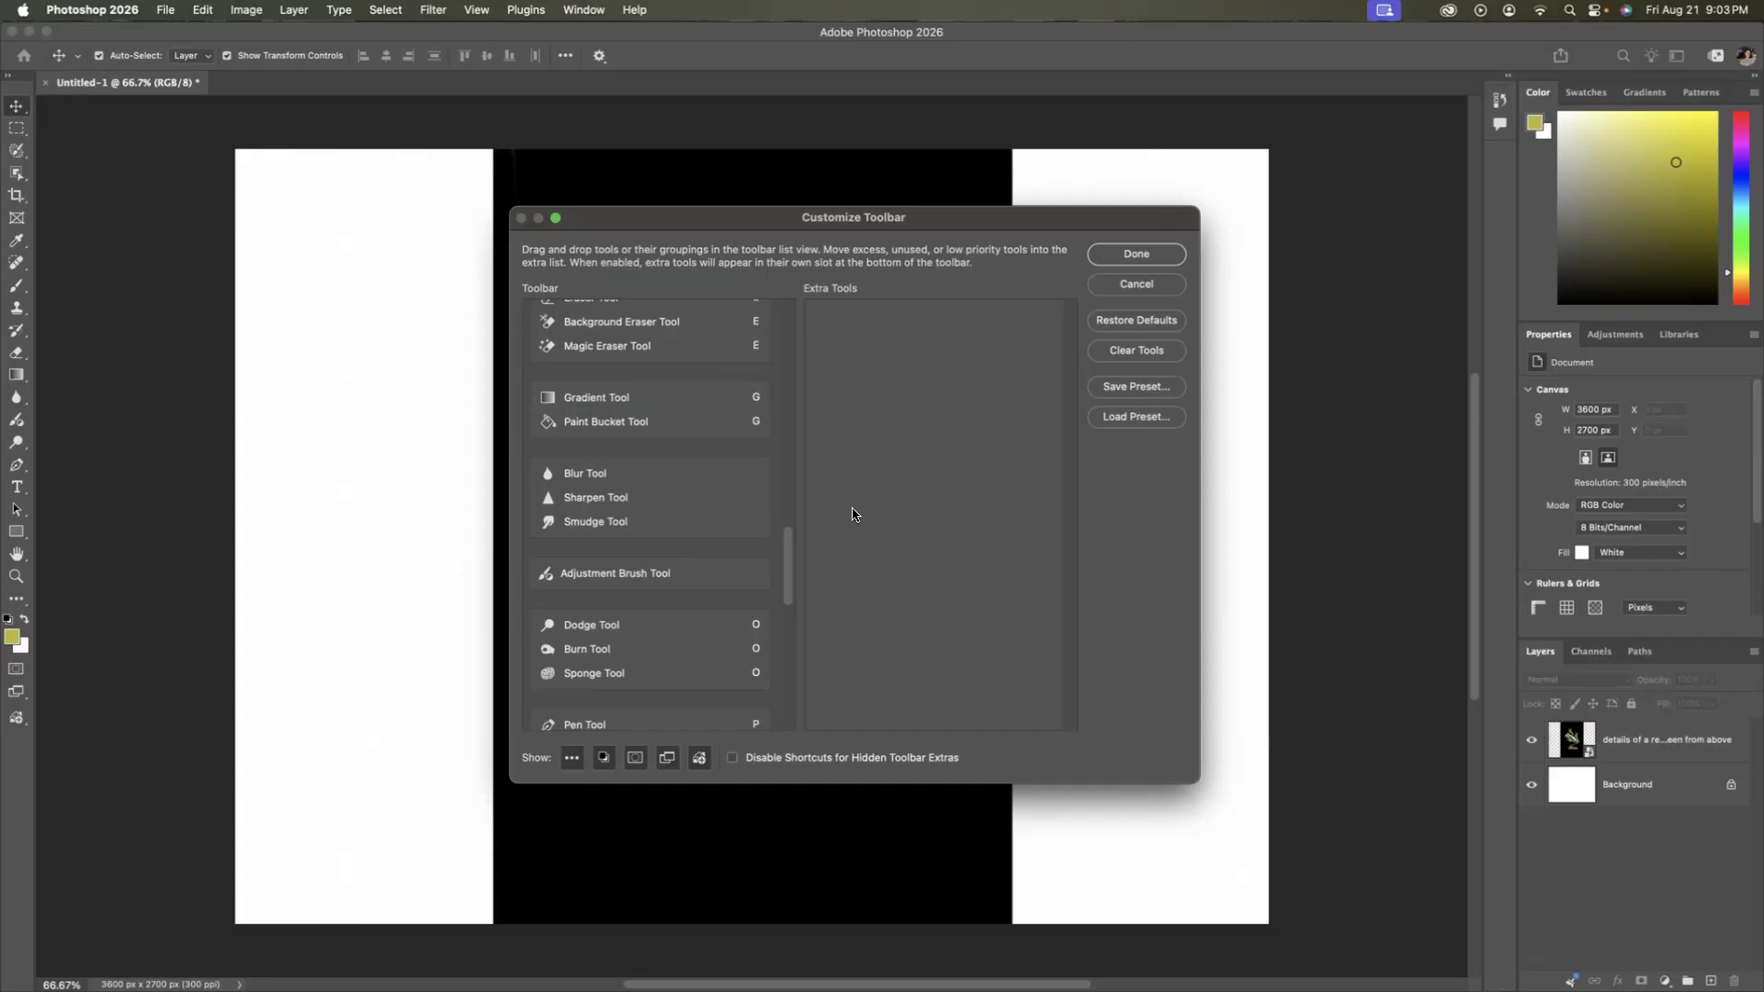
click(597, 481)
scroll(602, 468, up, 10)
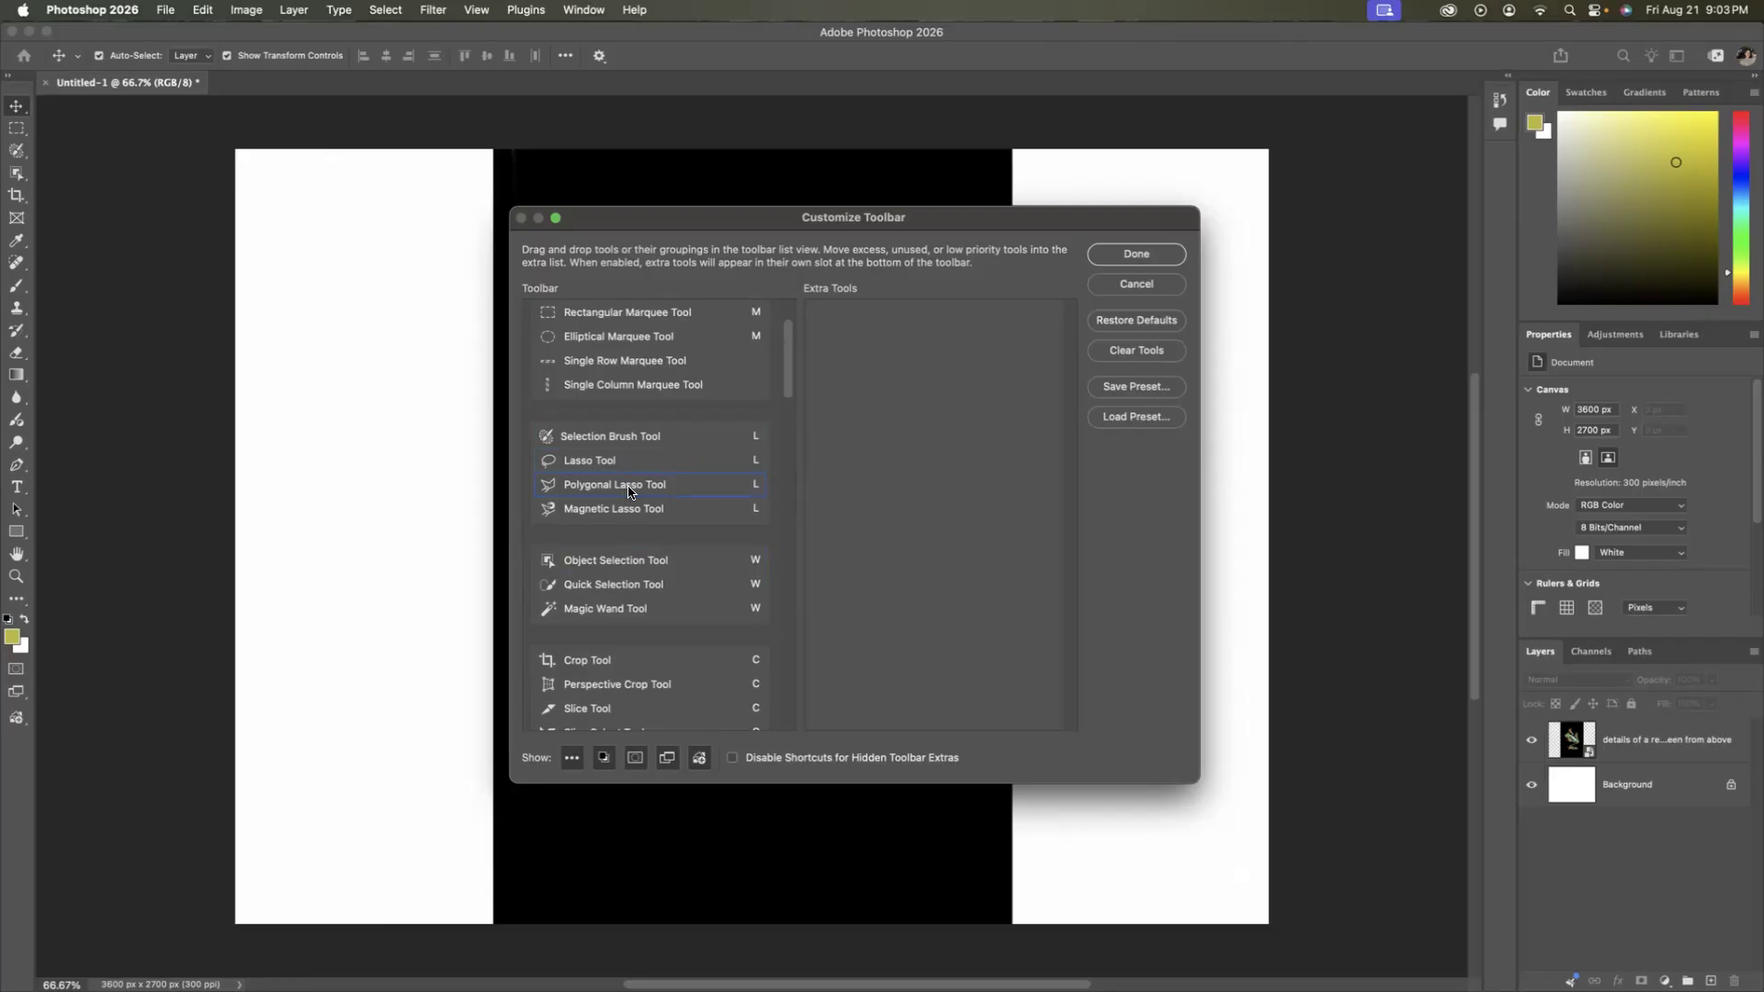
Try moving the Spot Healing Brush Tool from its group to the extra tools, then cancel the toolbar customization.
scroll(625, 489, down, 2)
scroll(617, 489, down, 10)
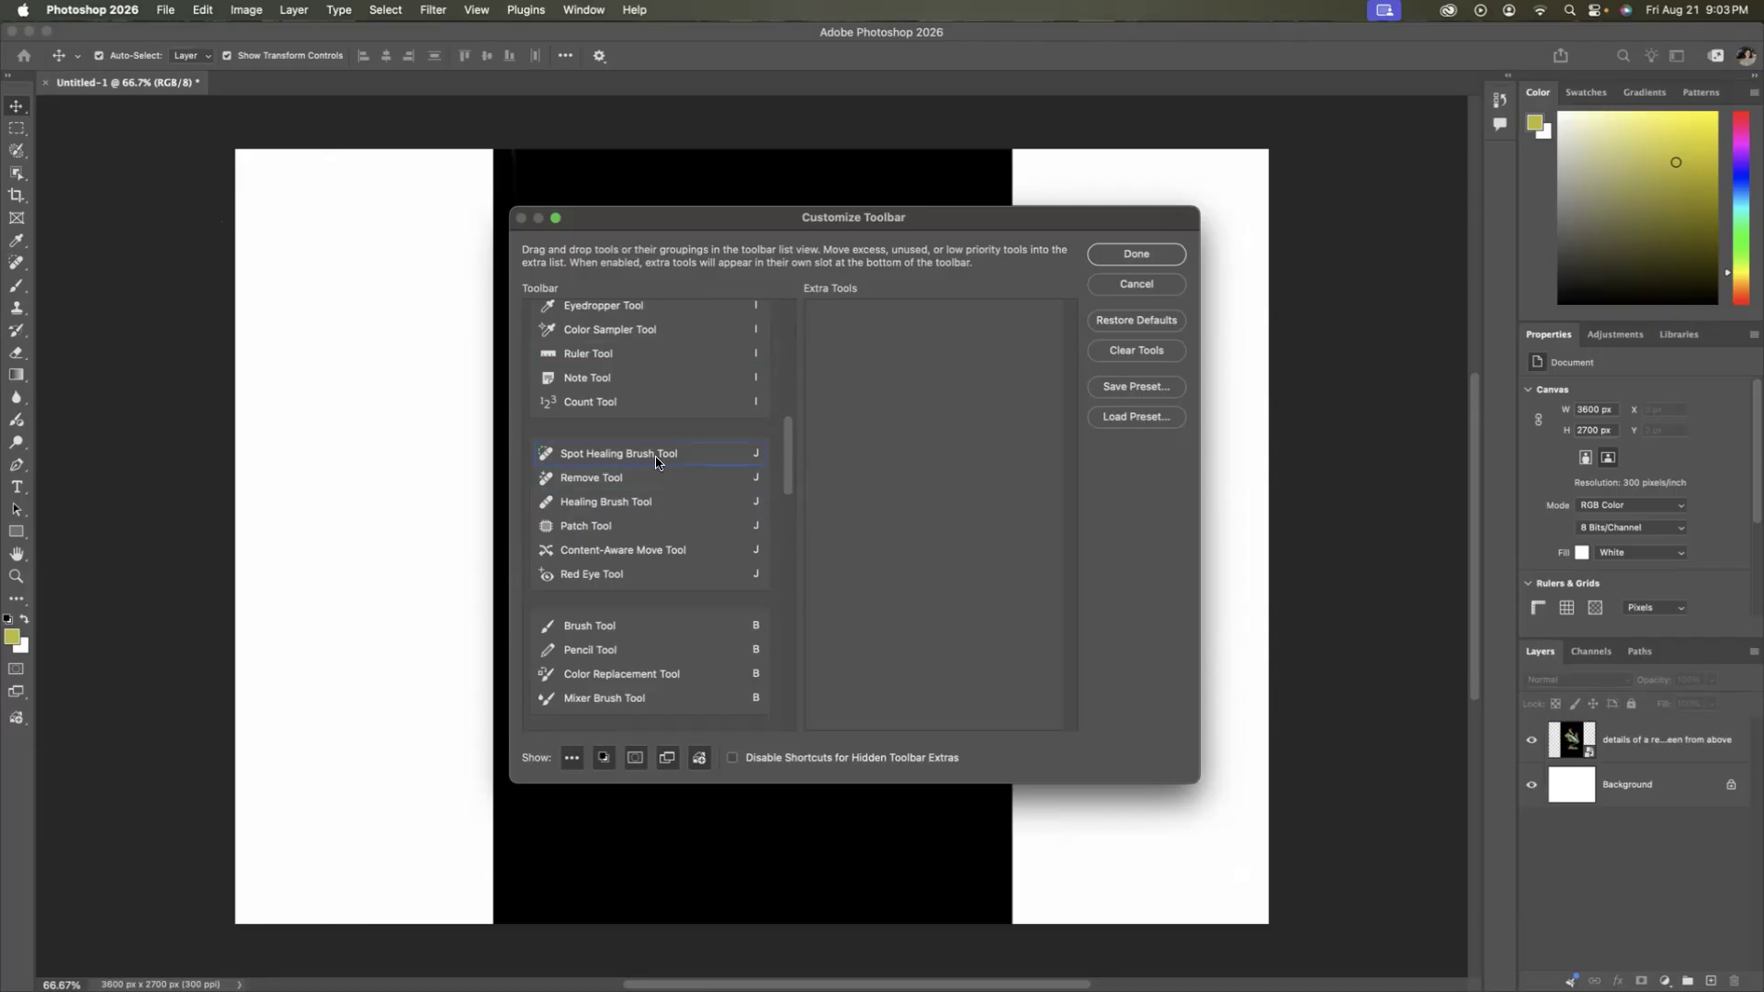
drag(588, 460, 854, 426)
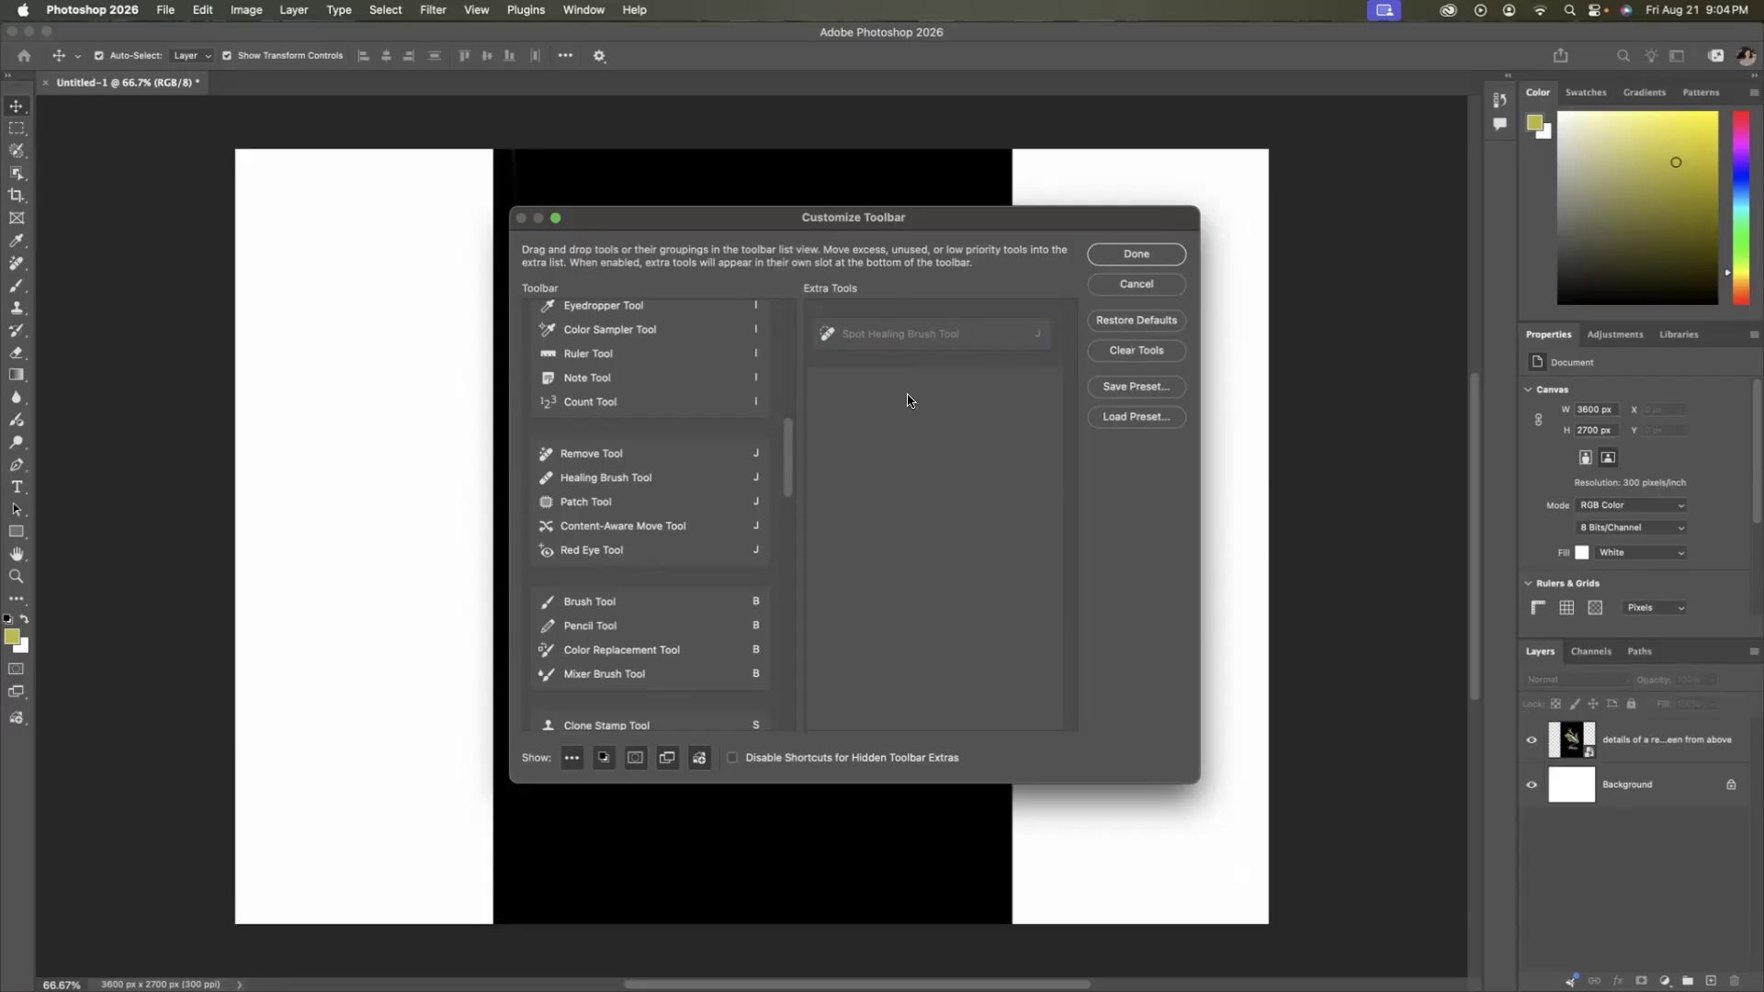
click(1144, 287)
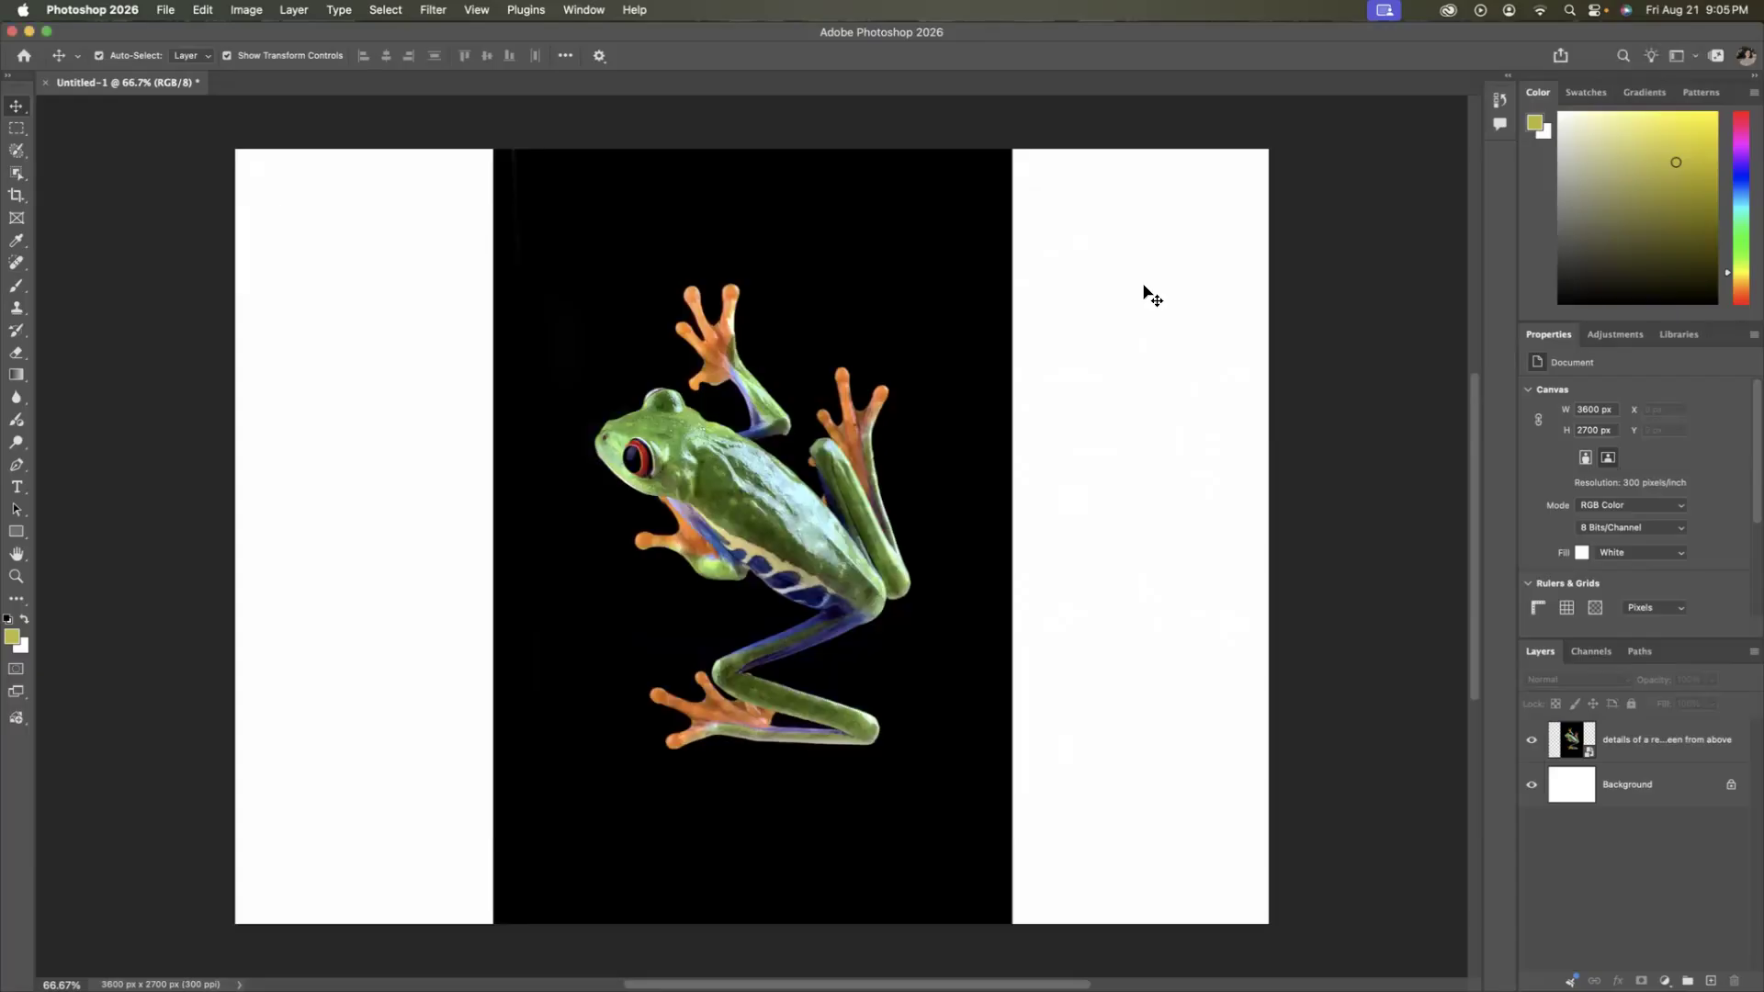
click(928, 476)
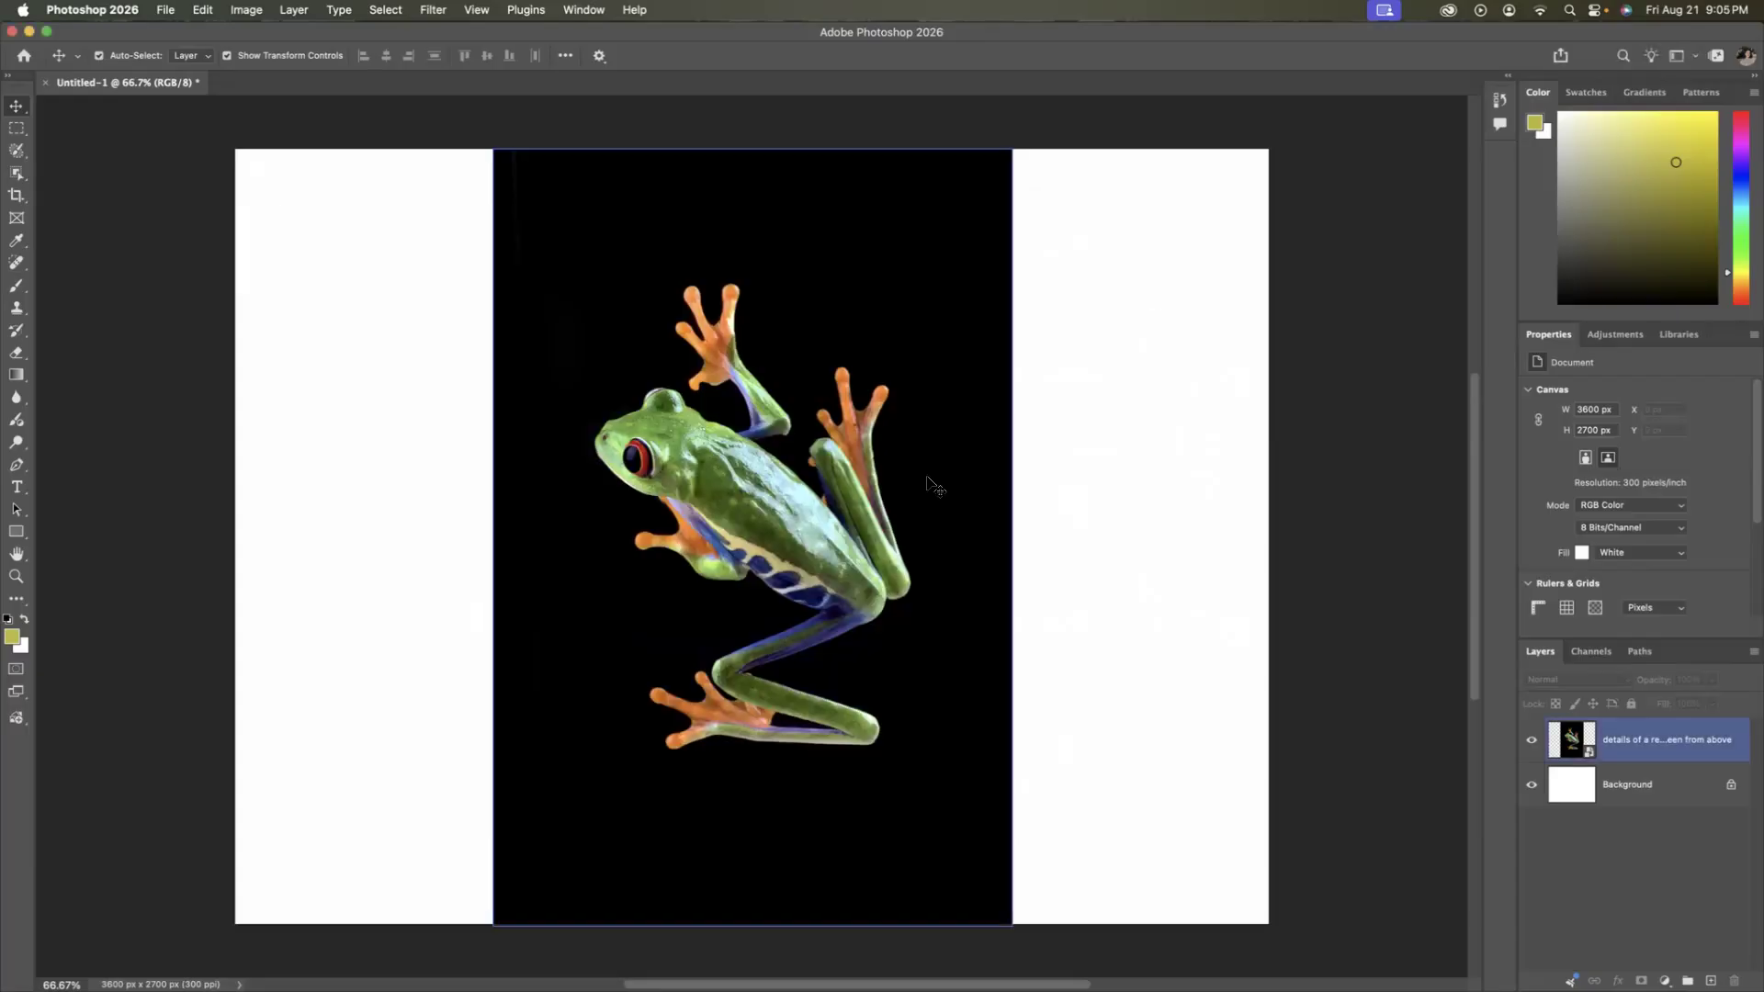
click(809, 267)
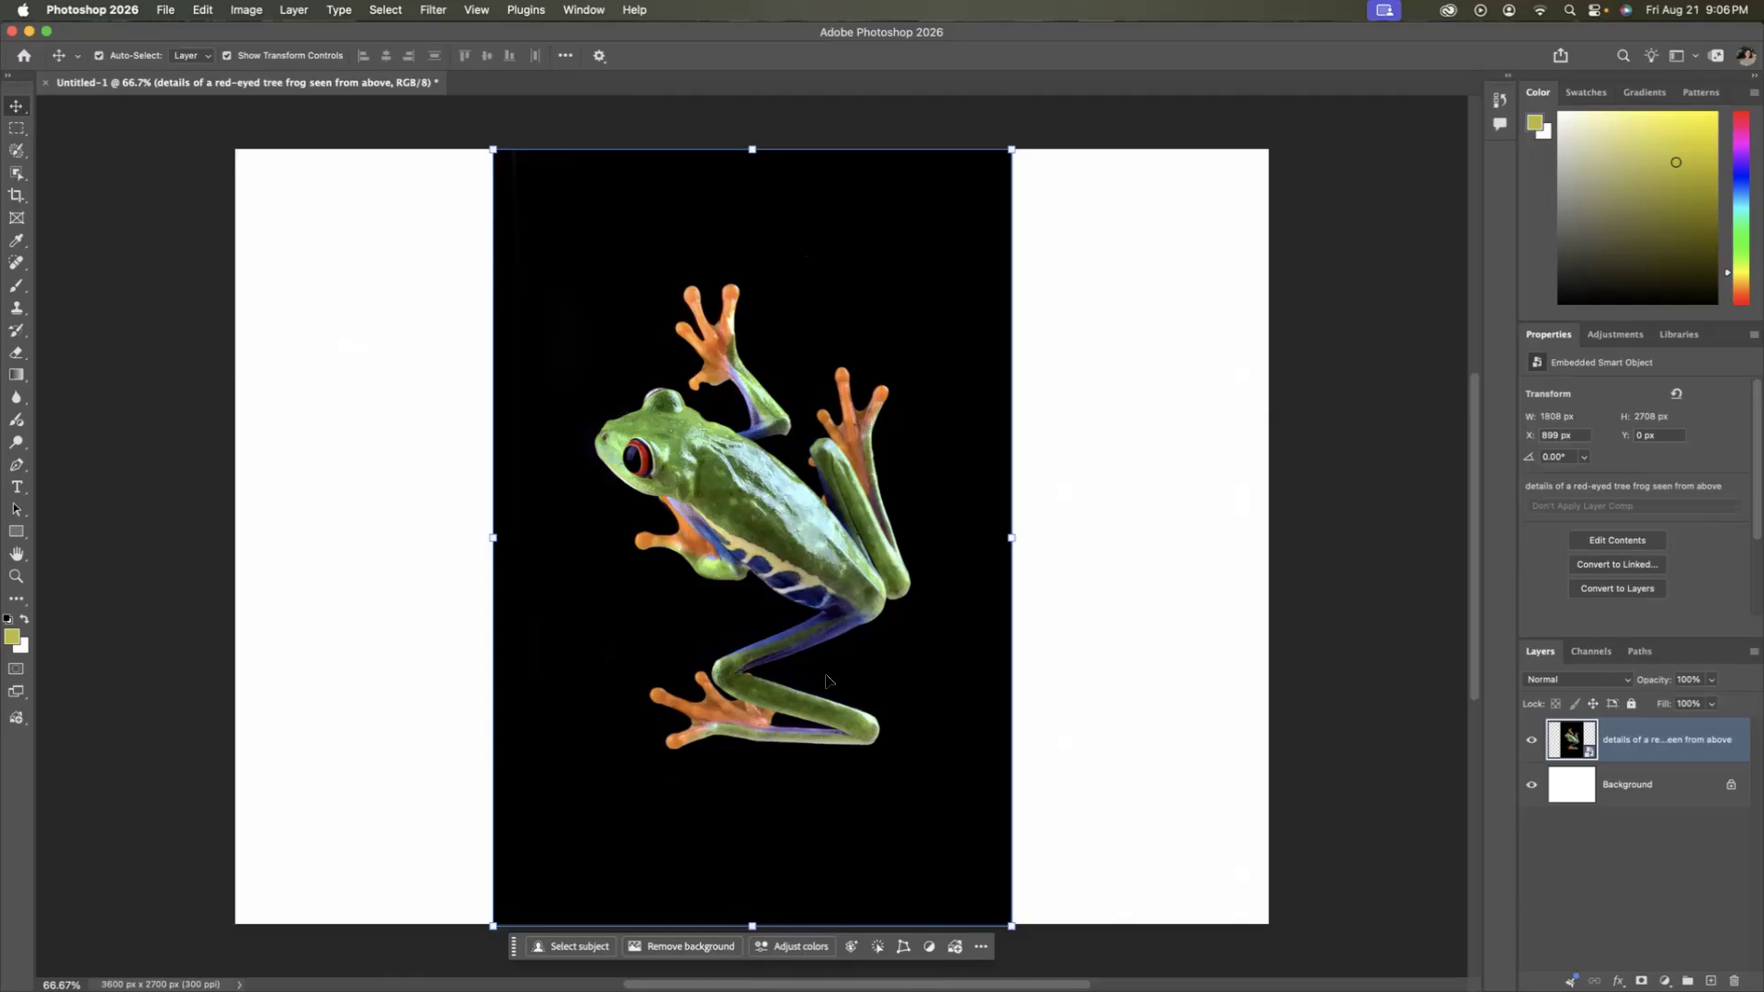
click(1094, 661)
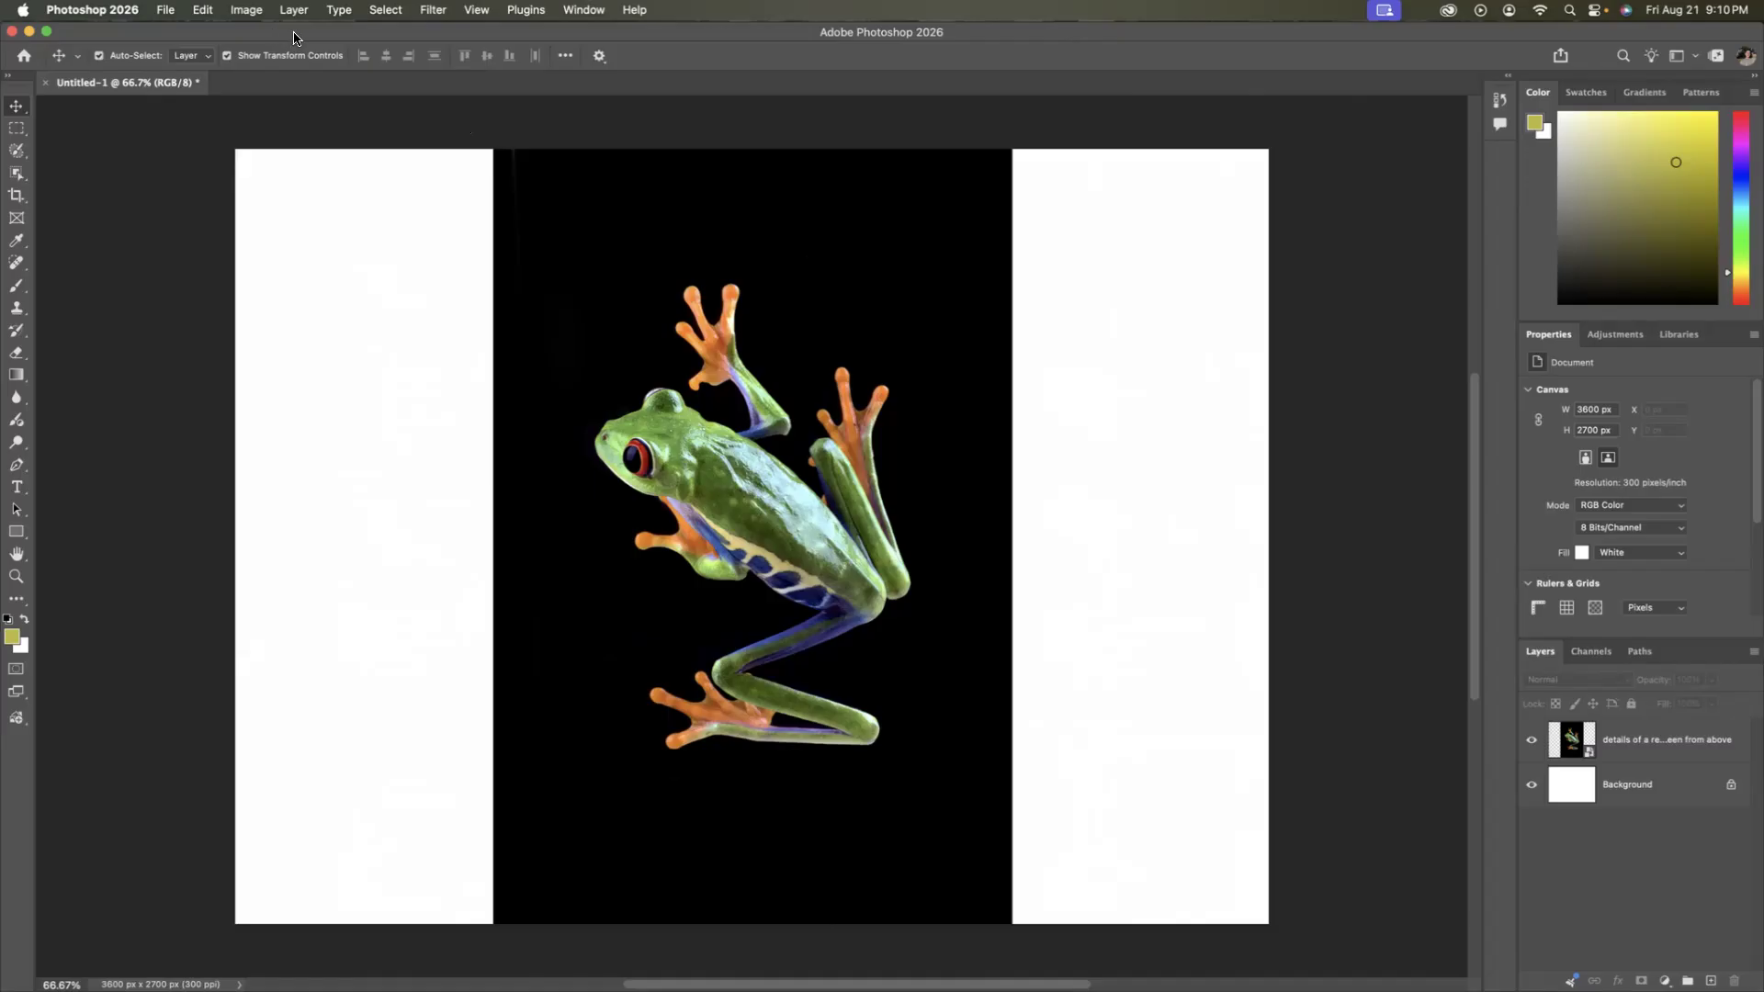
click(547, 482)
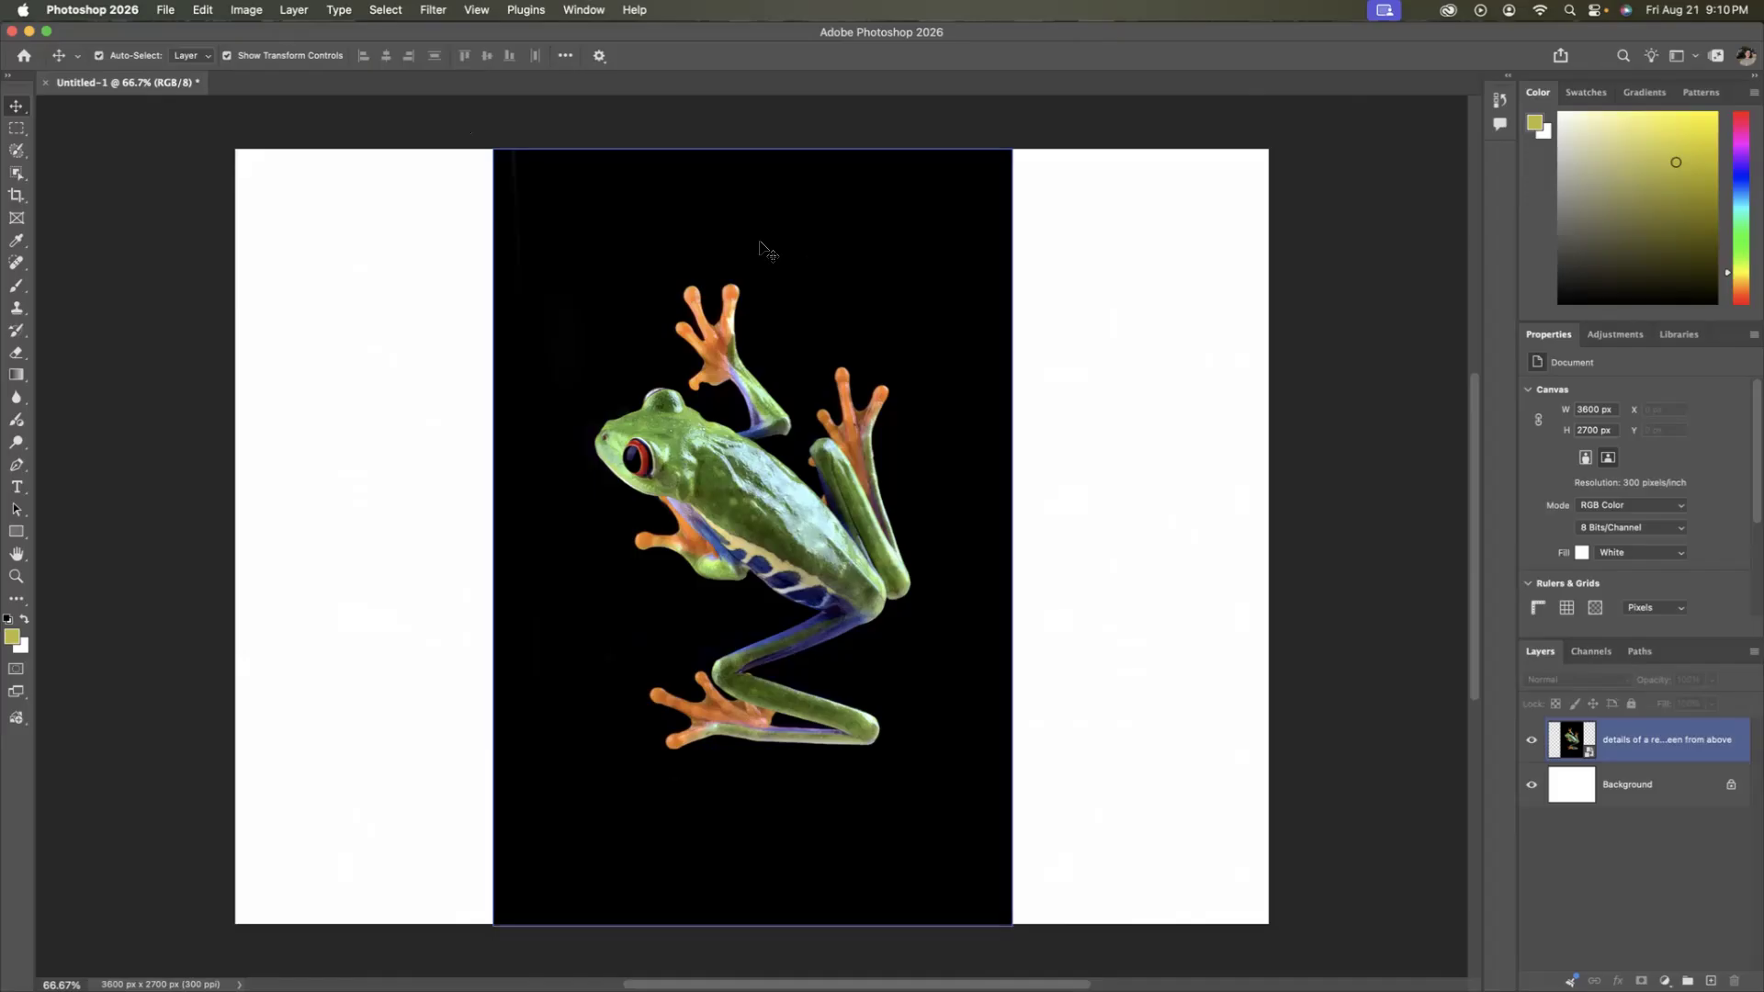
click(440, 111)
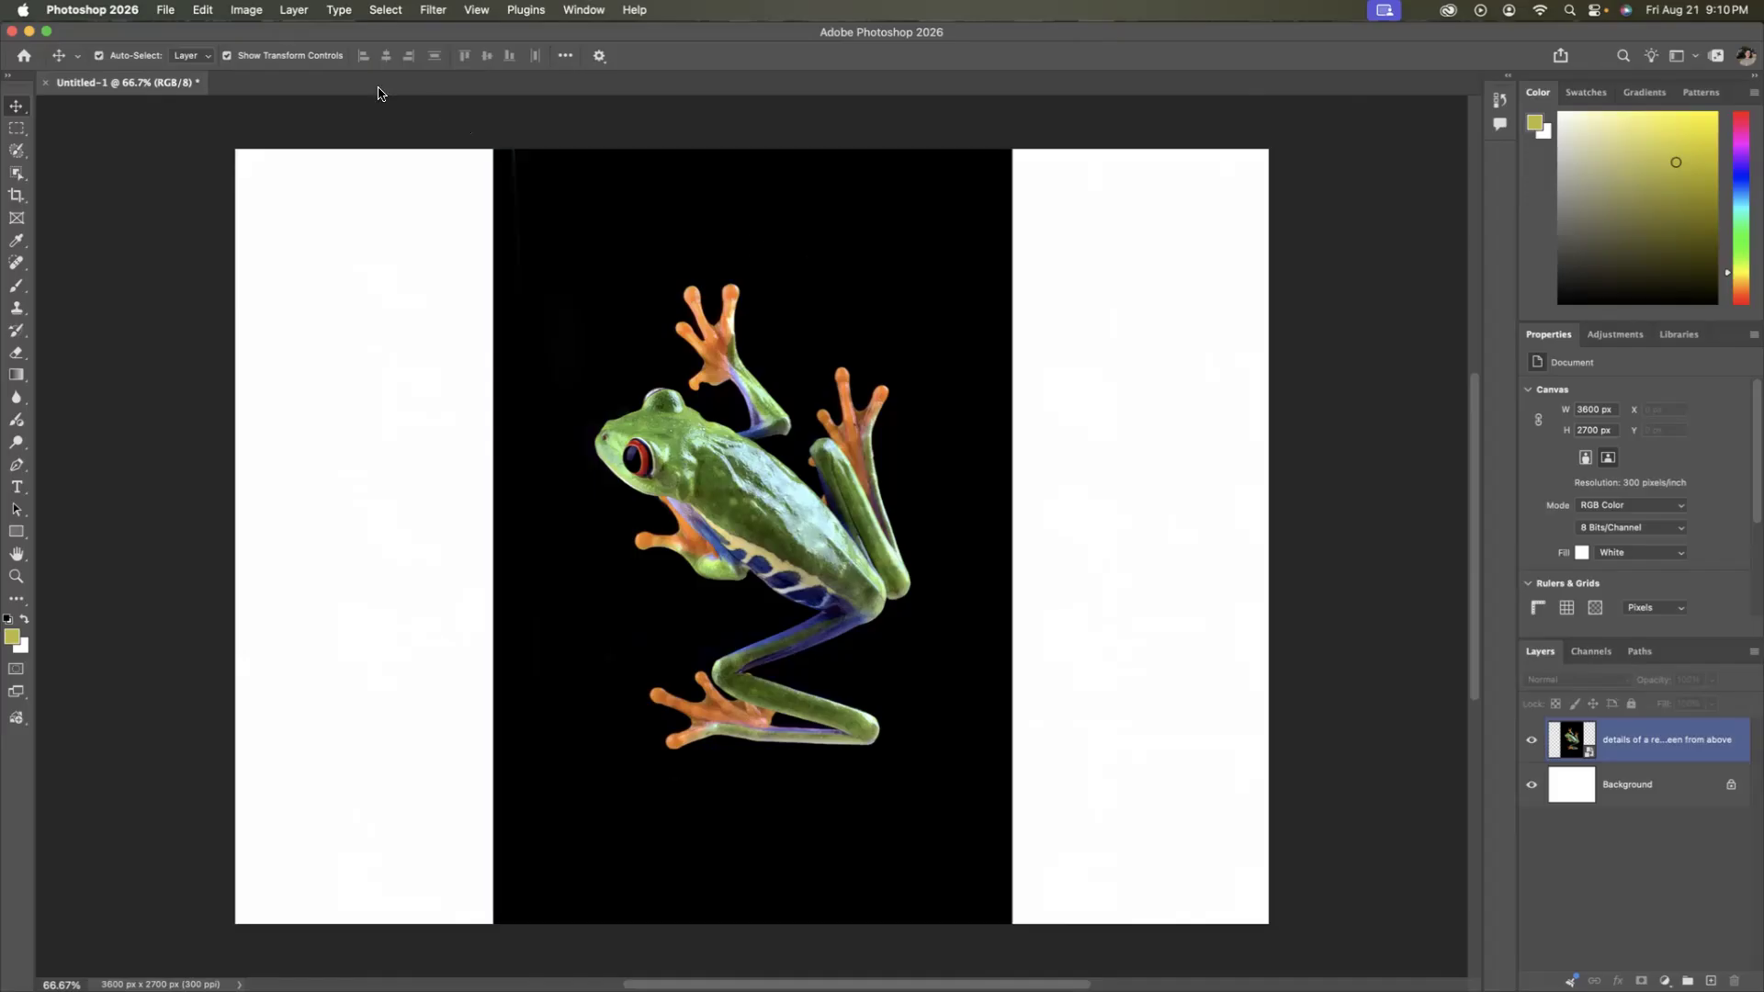
Examine the Image Size fit presets and resampling methods, then accept the dialog with Original Size and Automatic resampling.
click(248, 11)
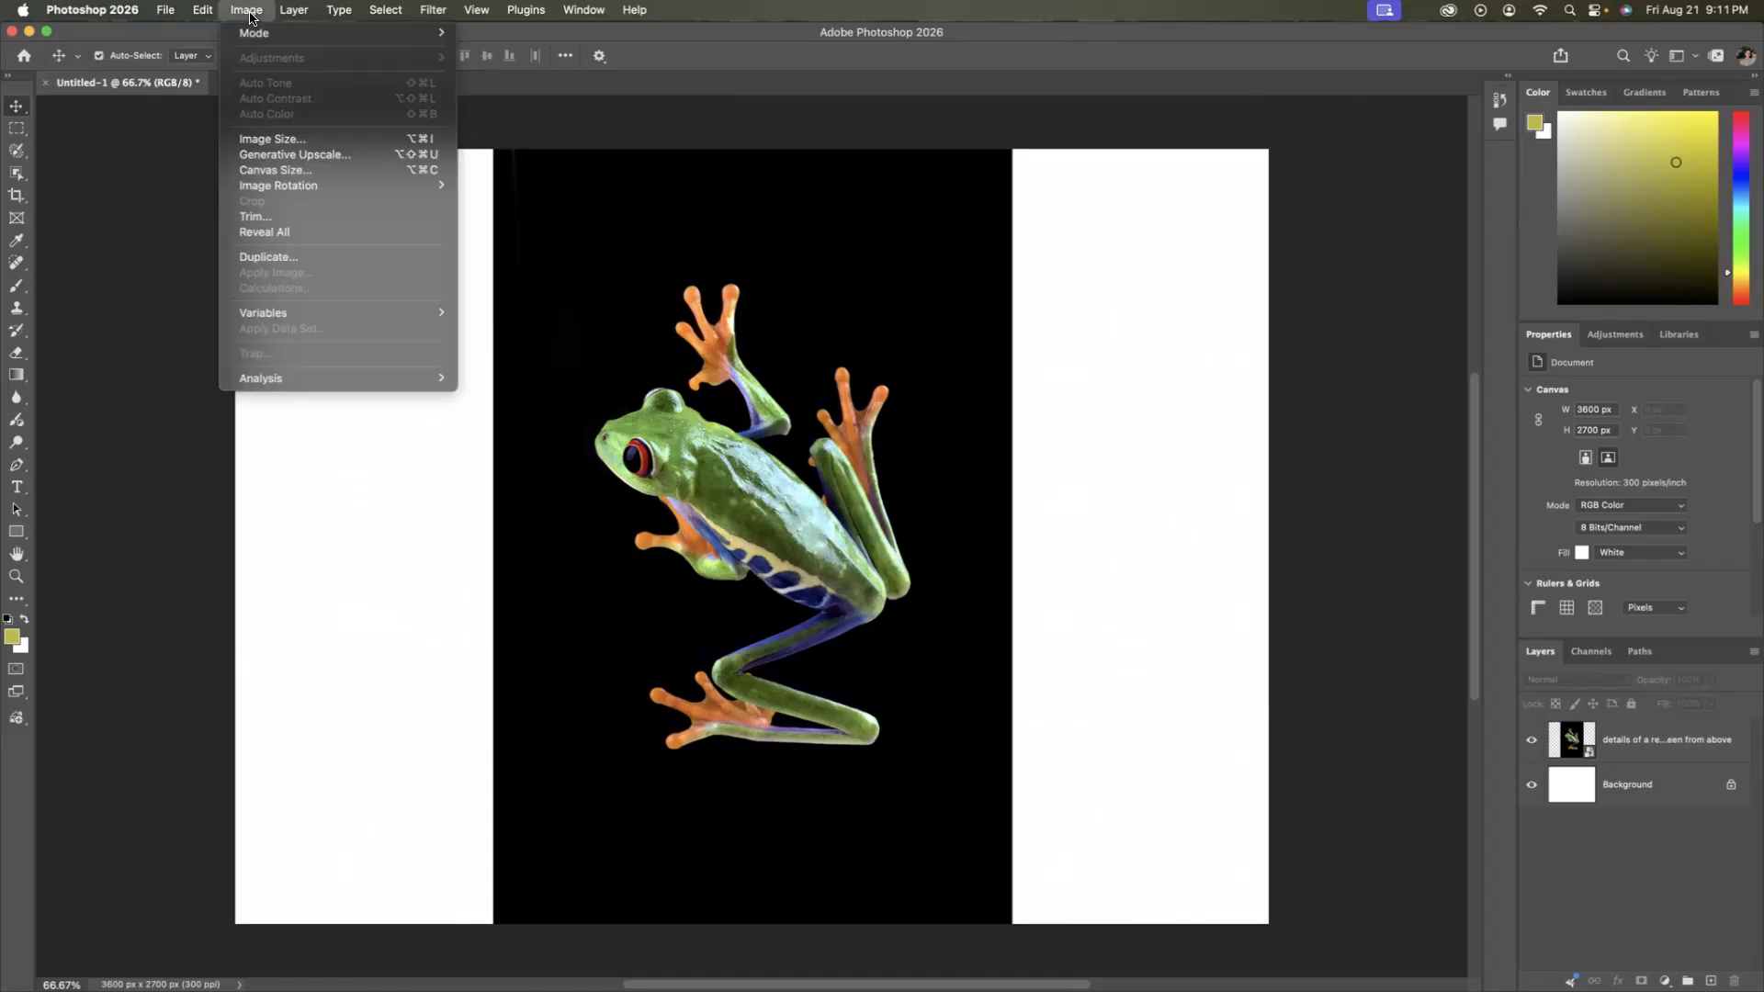
click(294, 140)
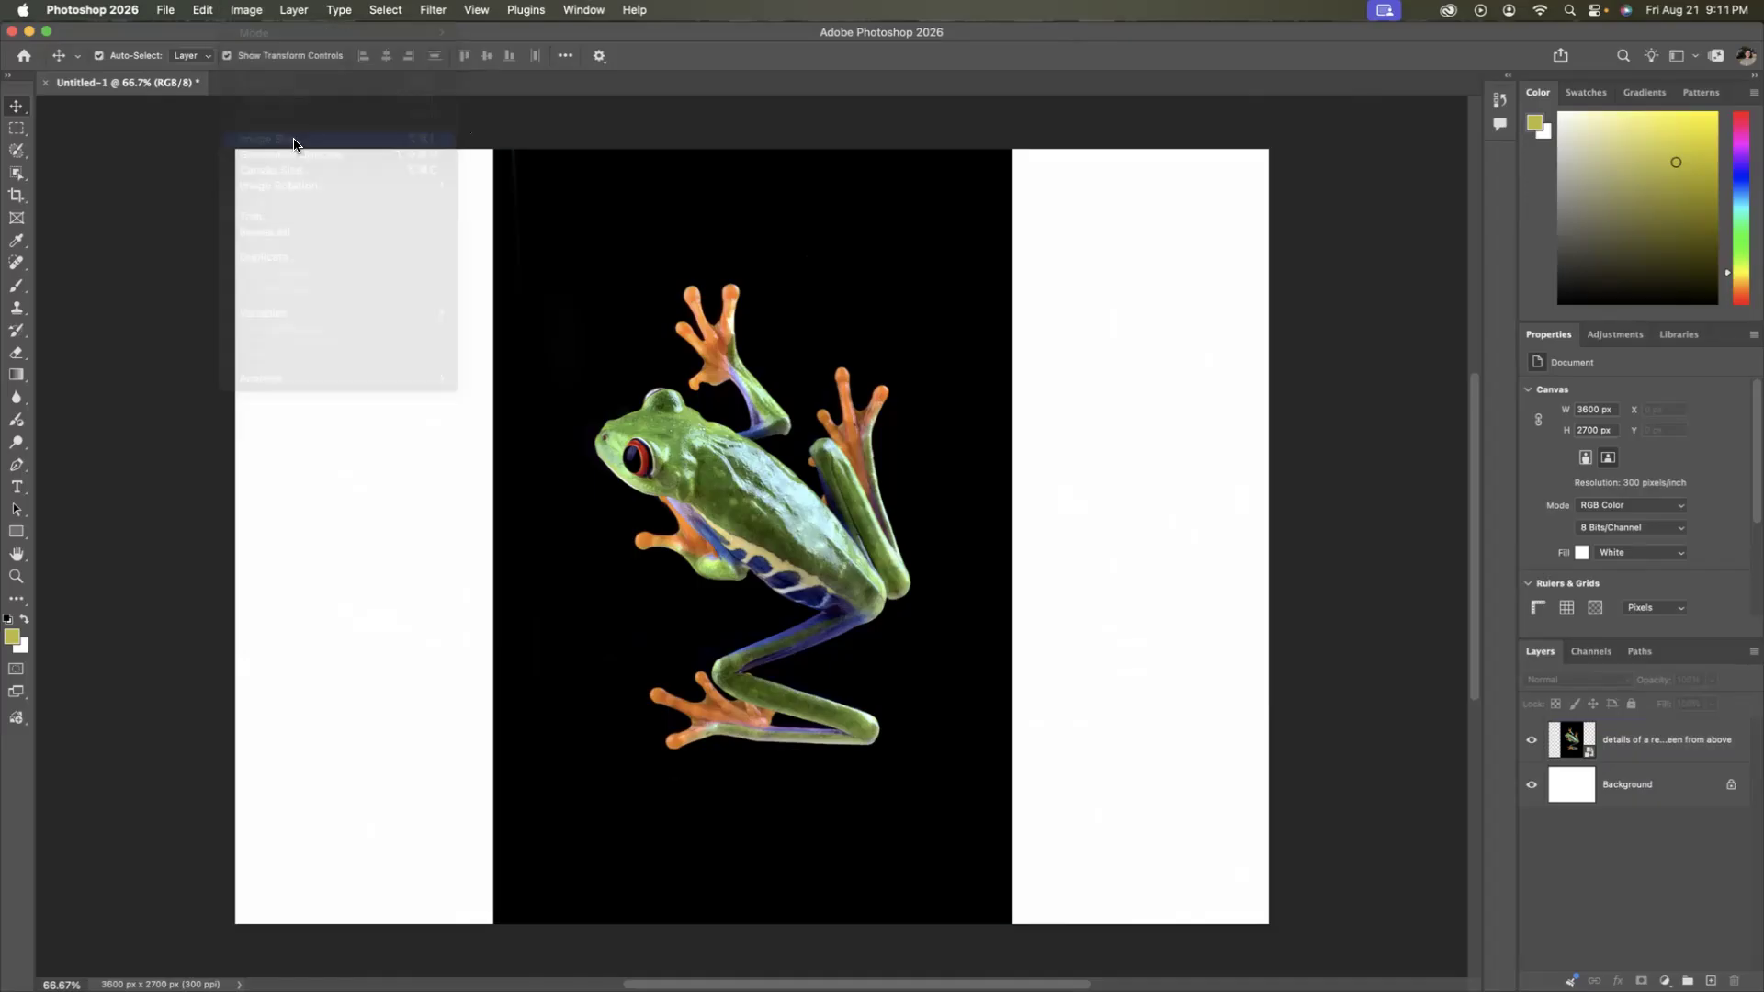
drag(1001, 345, 1161, 294)
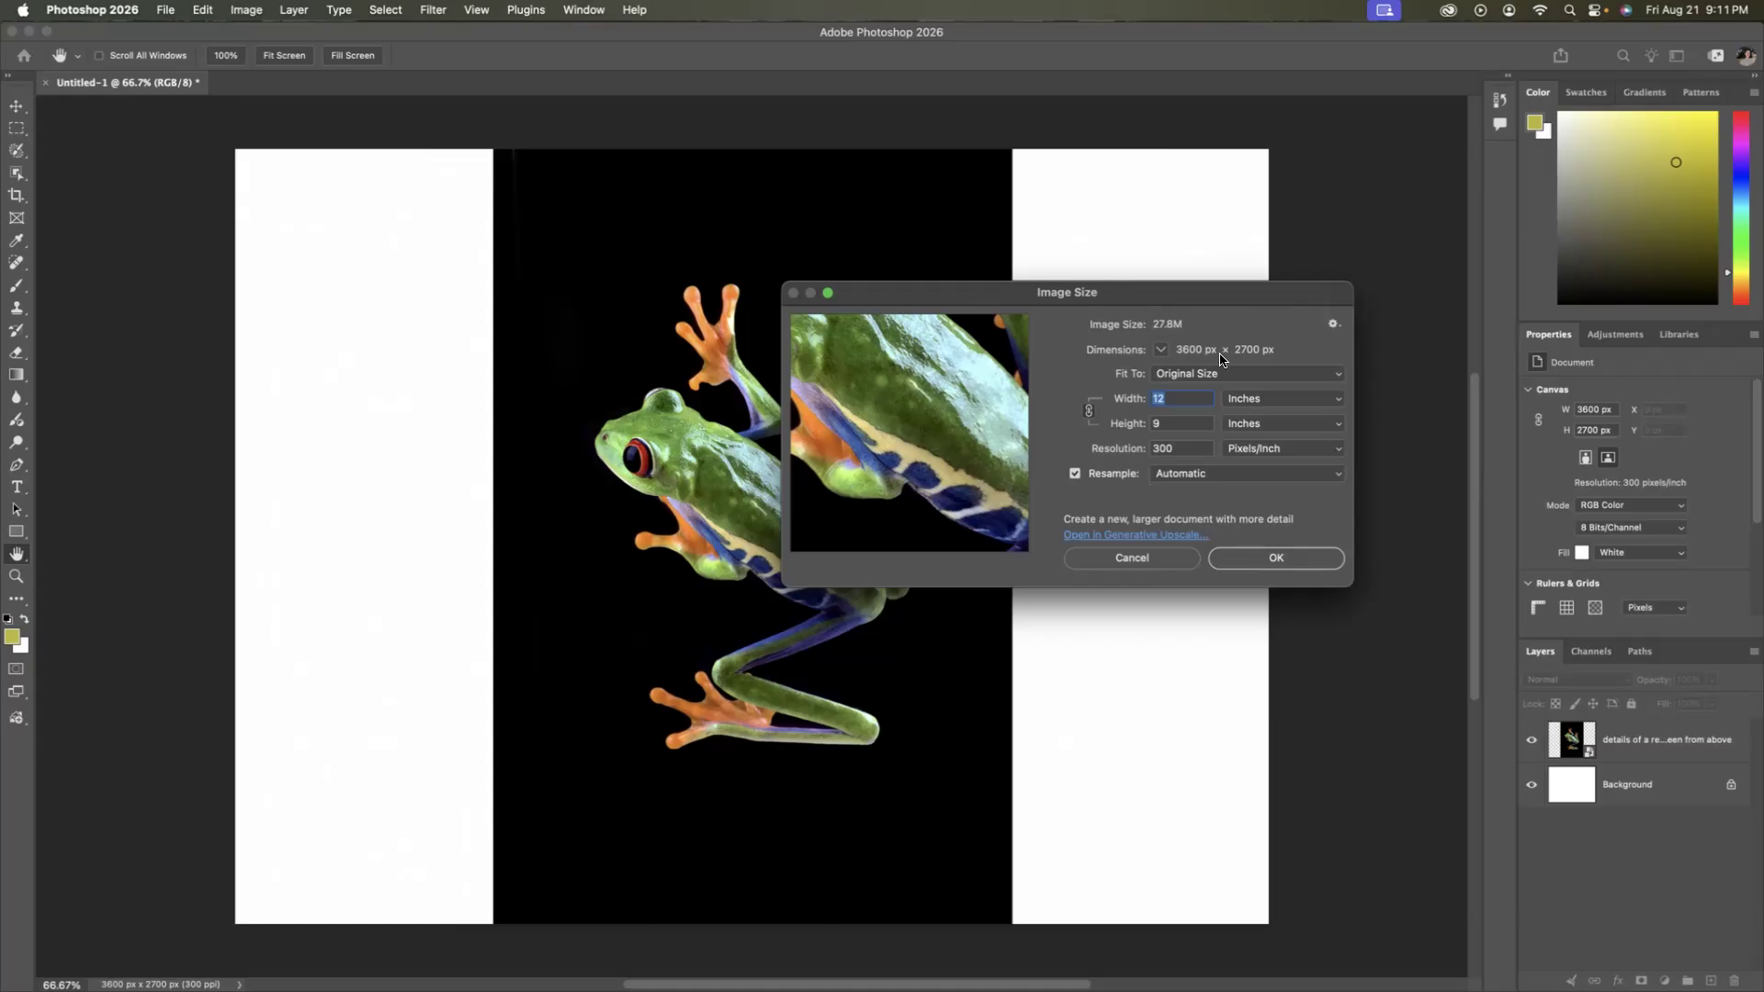
click(1275, 382)
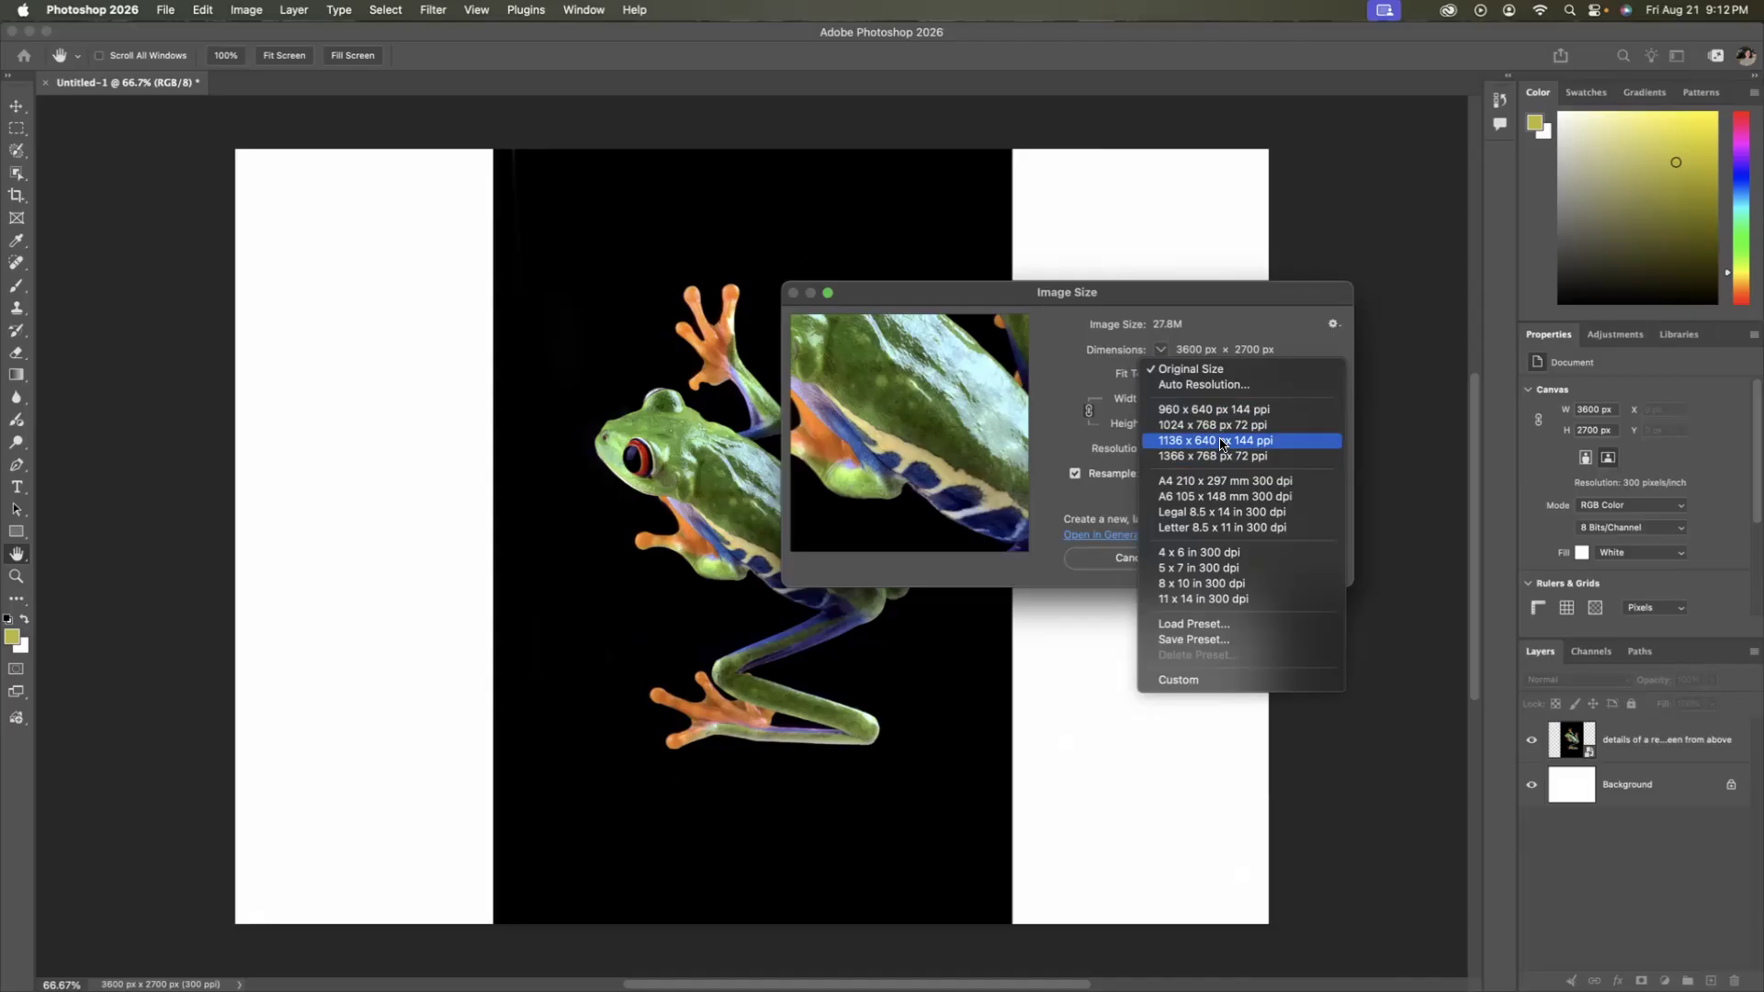
click(1099, 444)
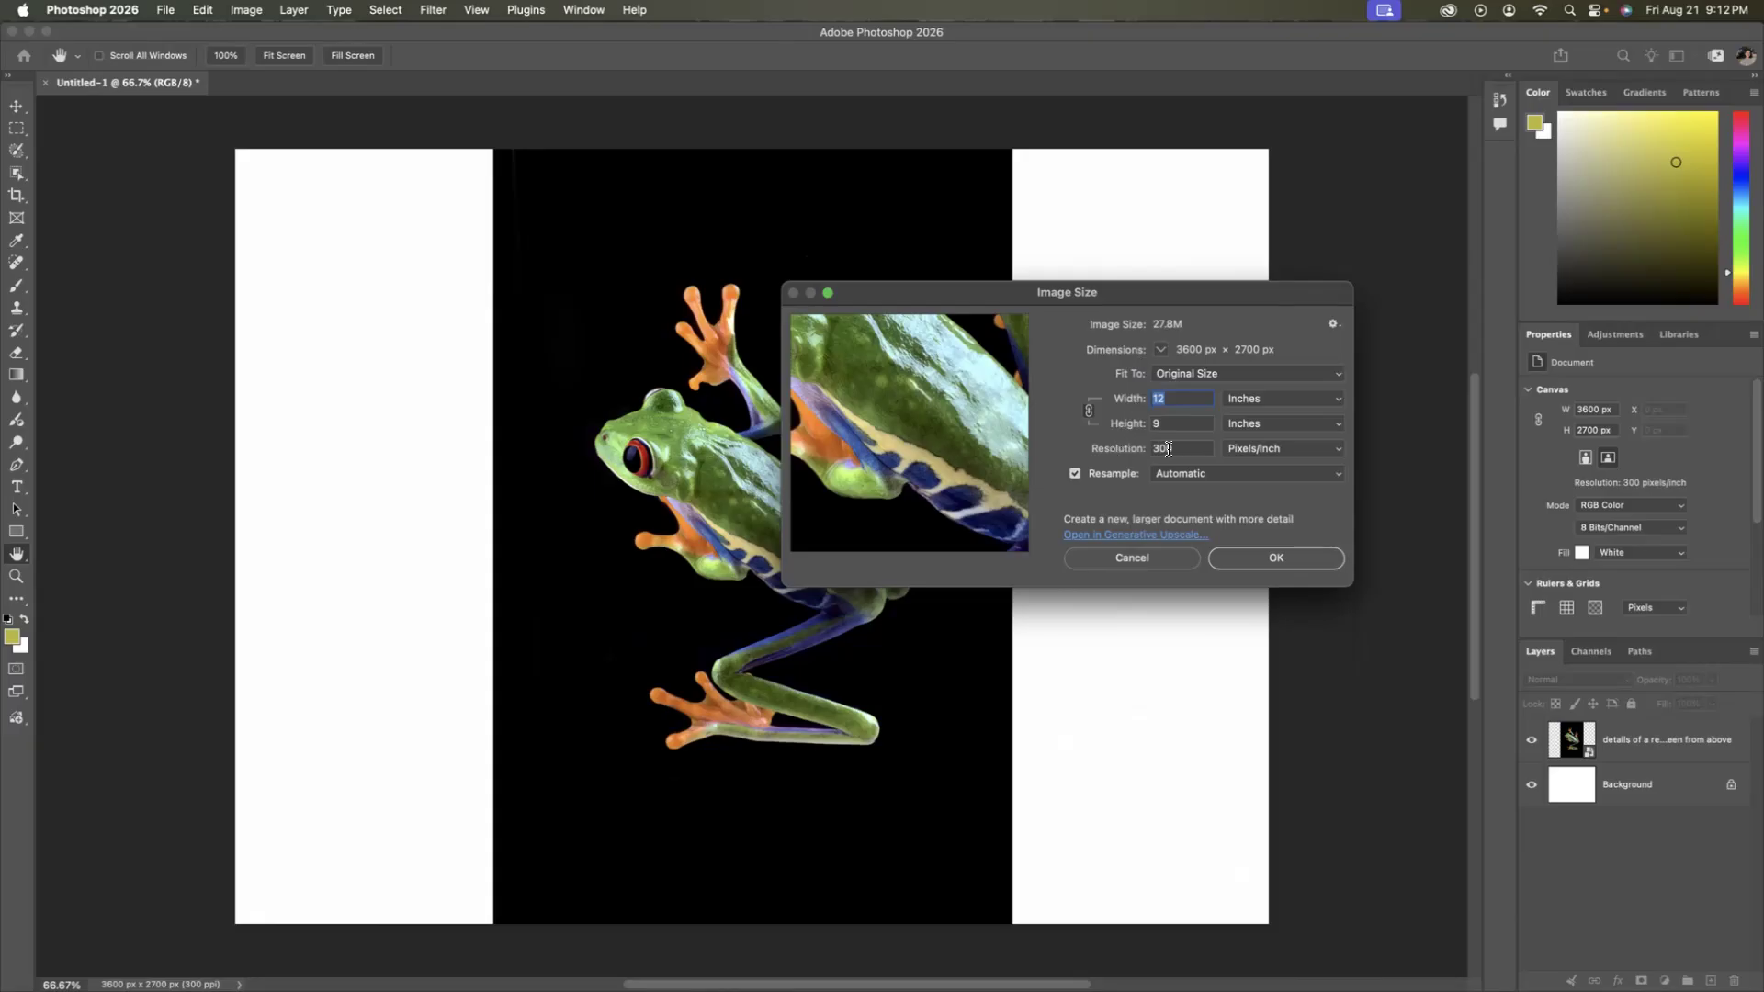
click(1271, 474)
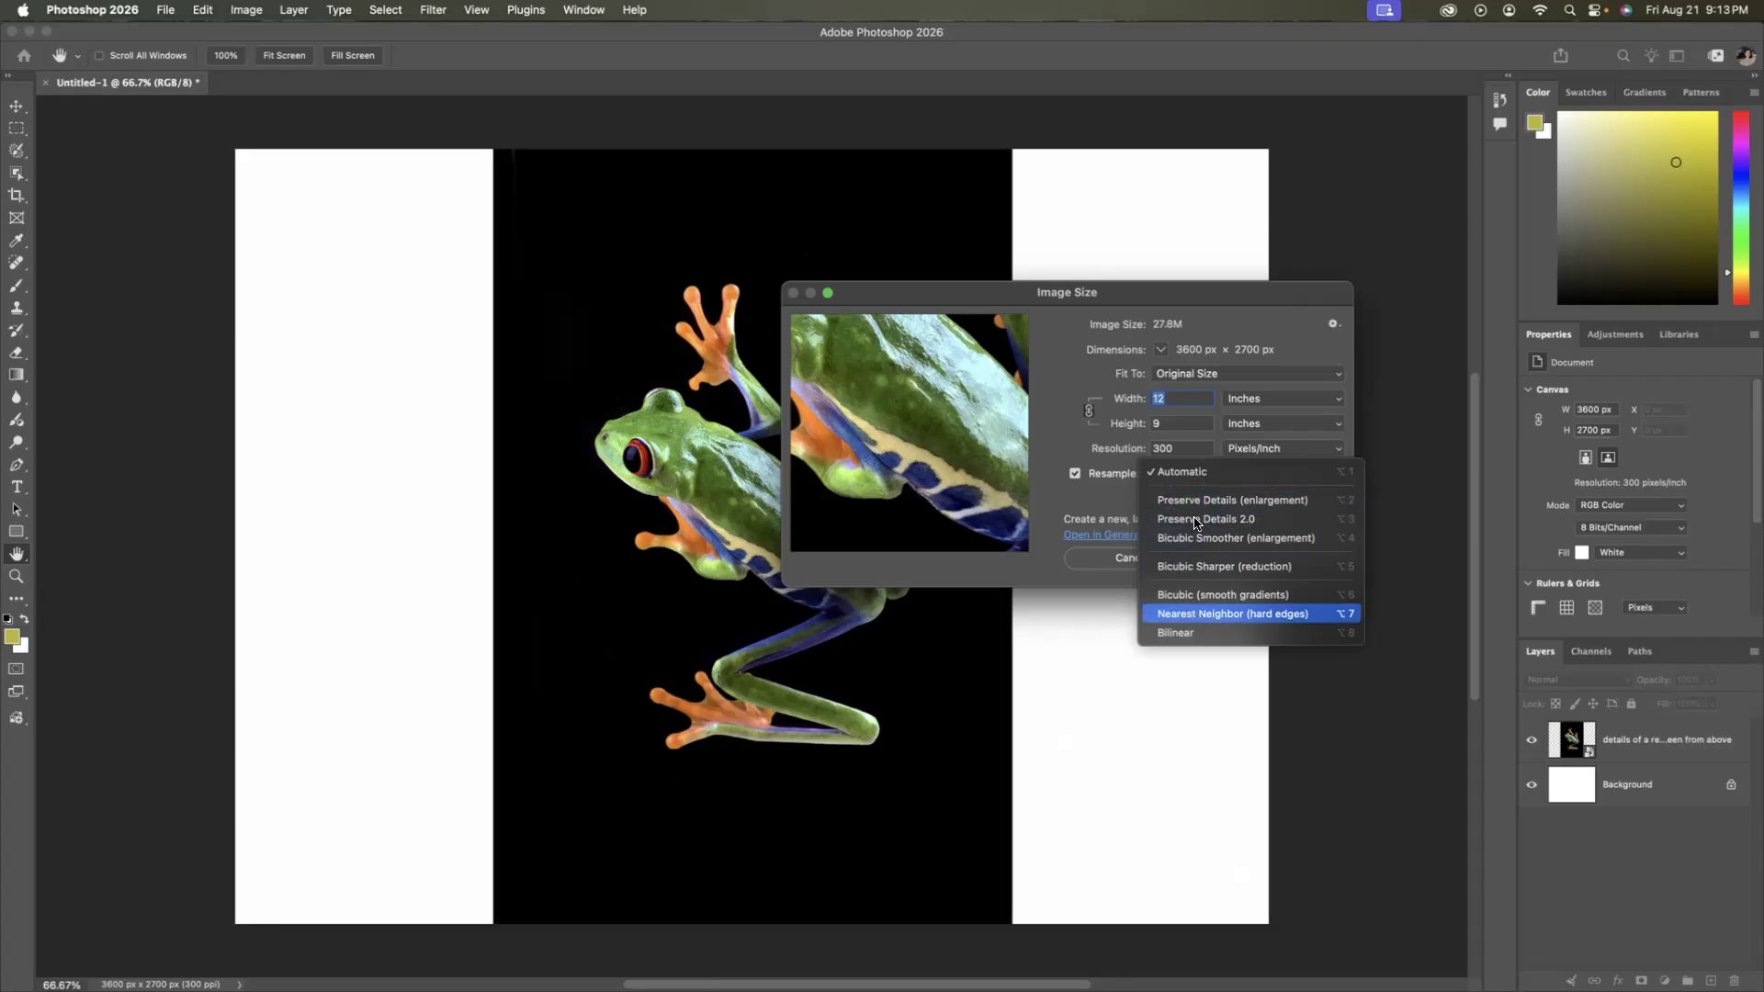
click(1200, 477)
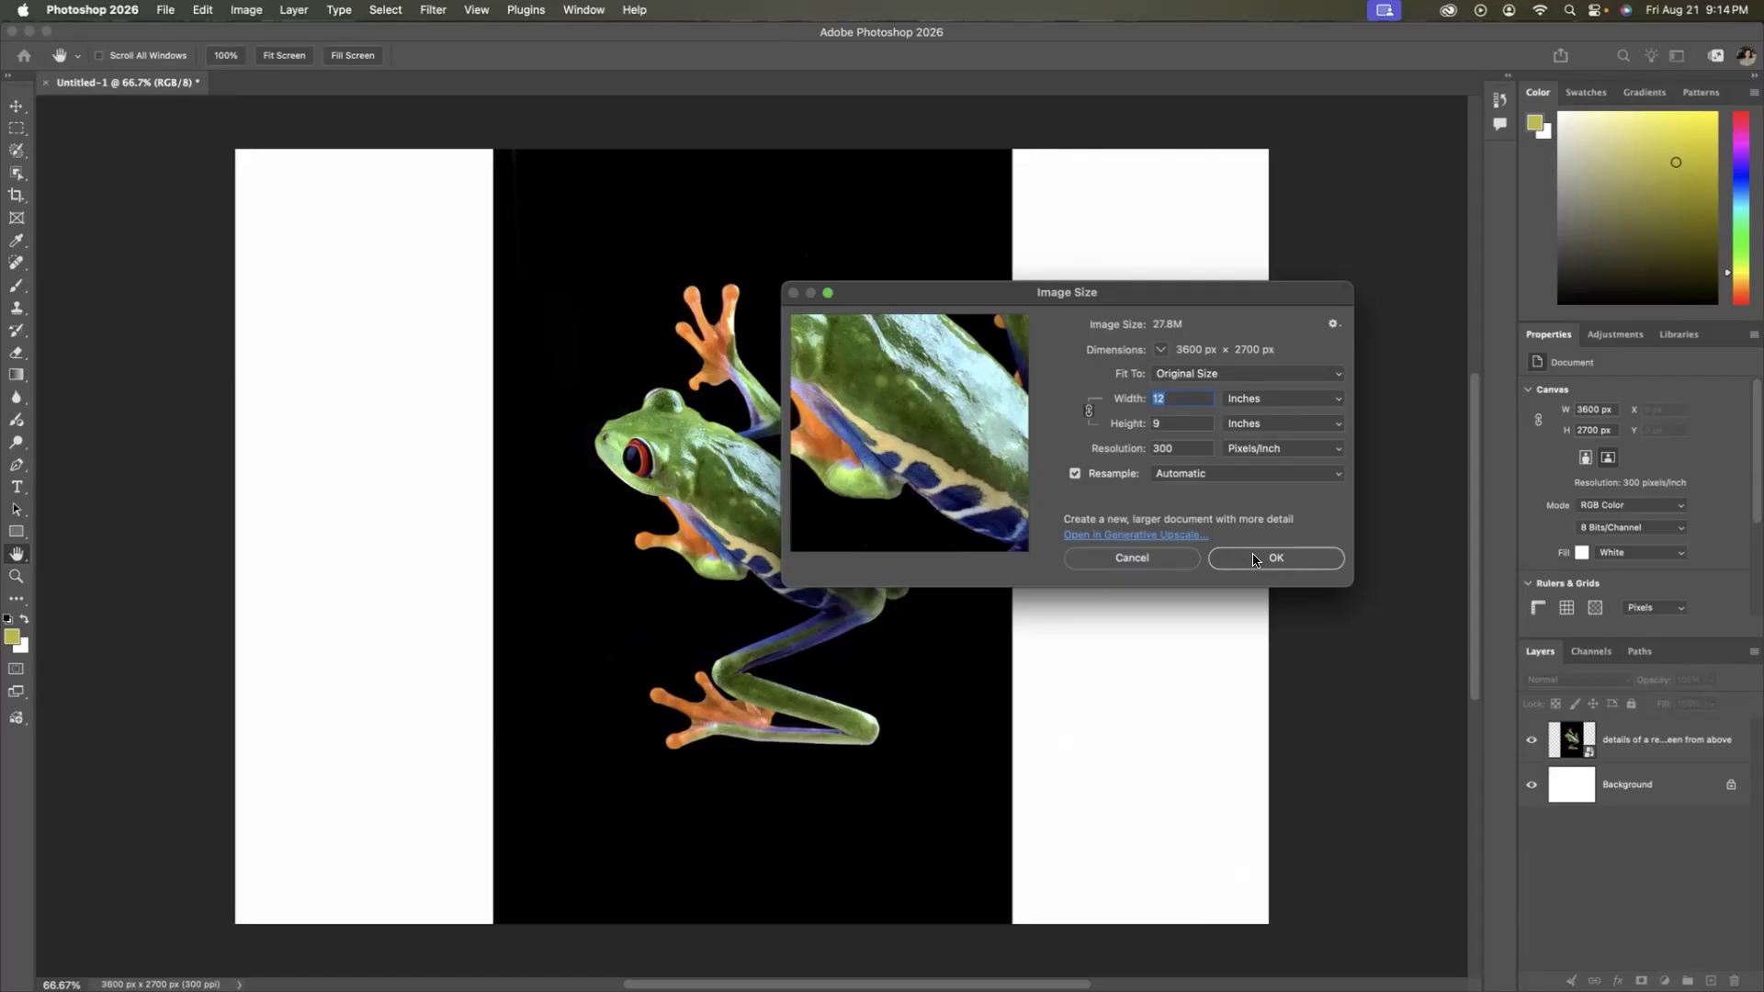
click(1300, 562)
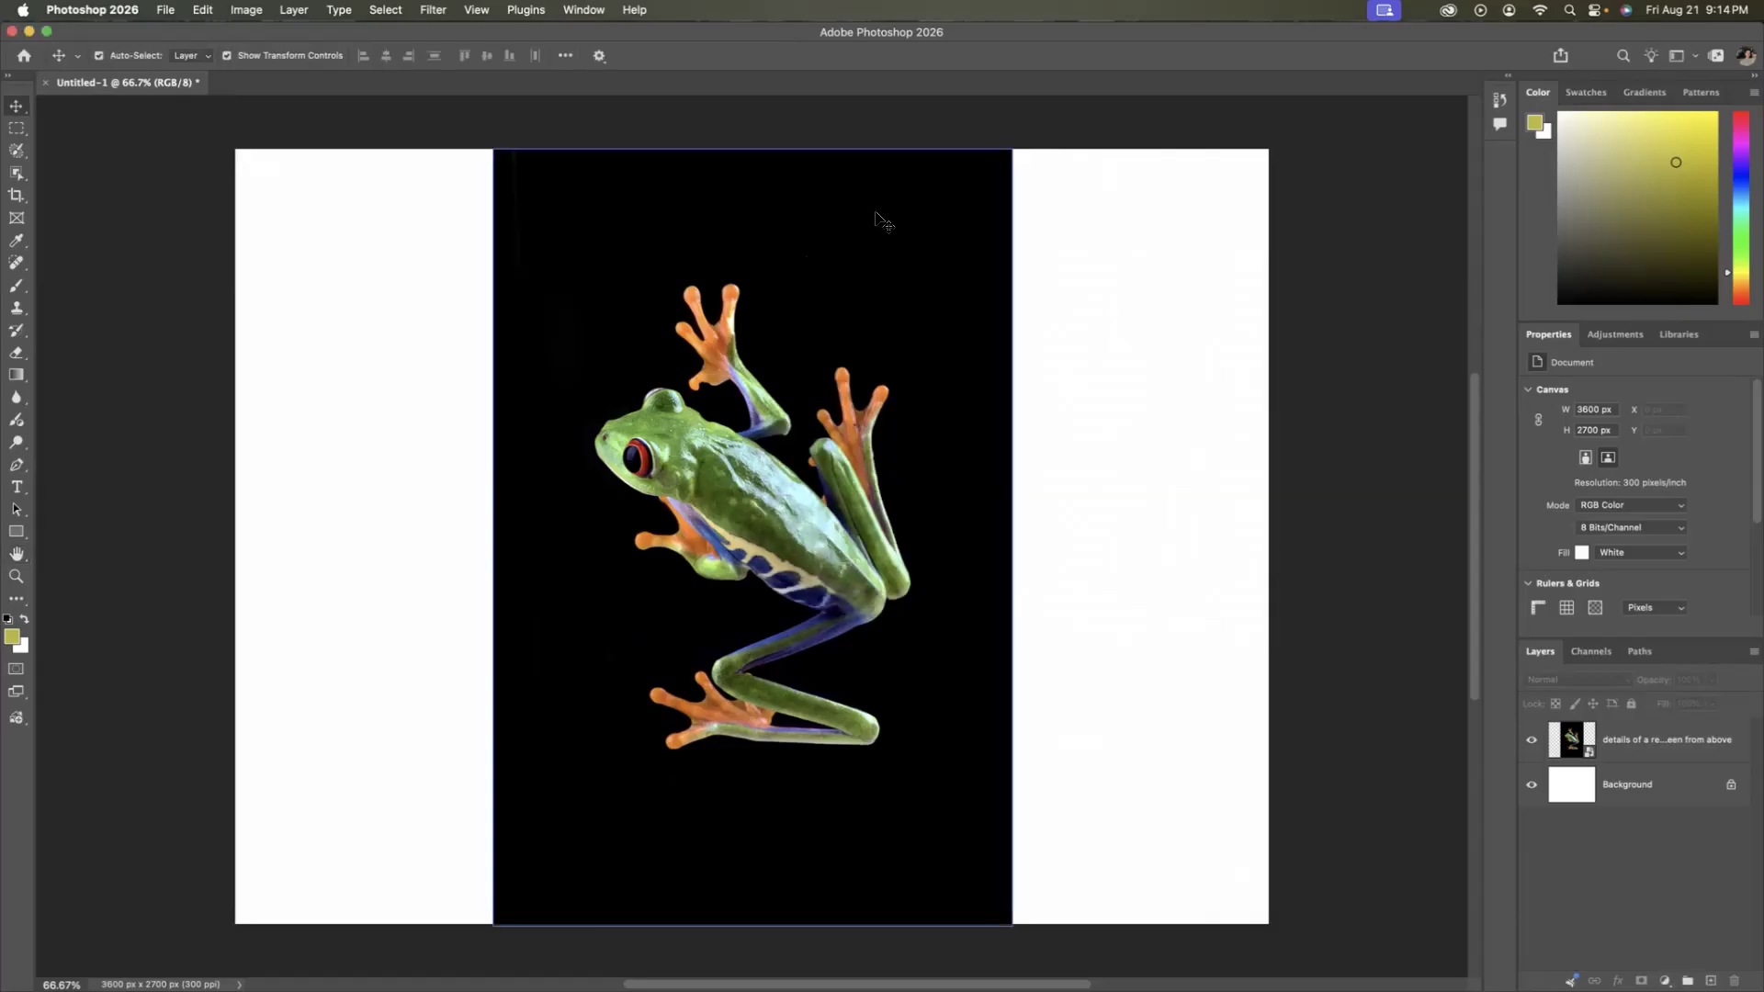
Check the Move tool's group, then switch from the Rectangular Marquee to the Elliptical Marquee Tool.
click(694, 316)
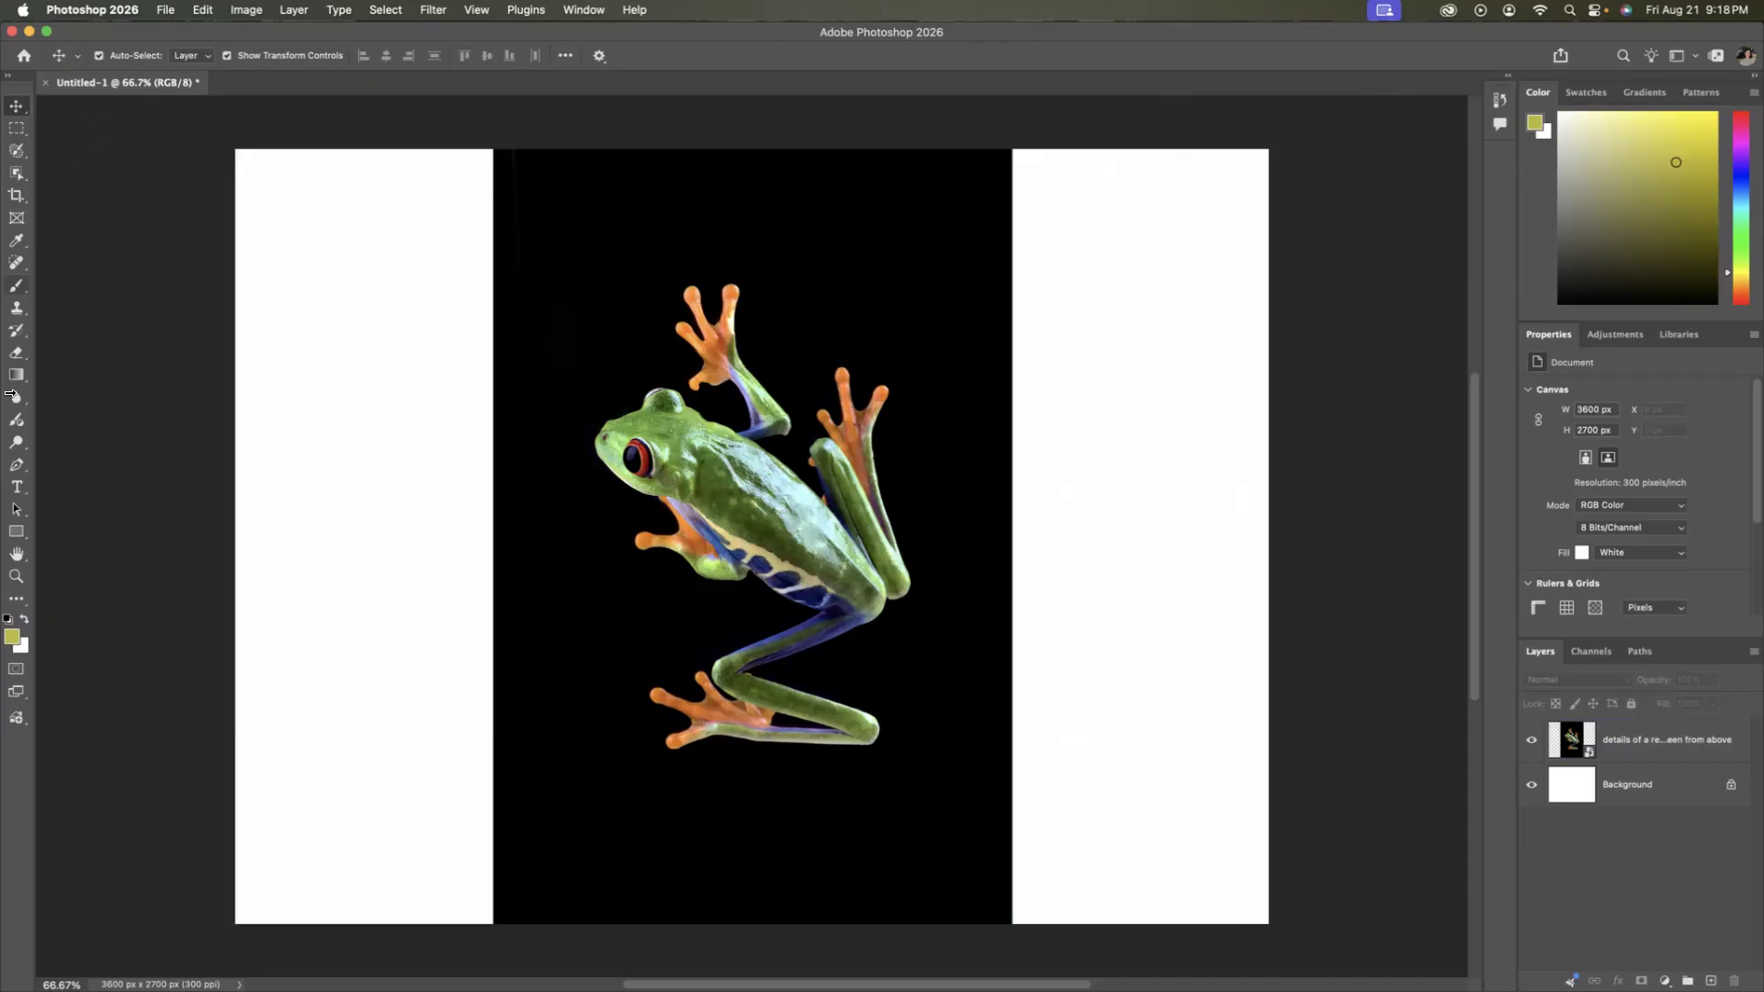
click(16, 108)
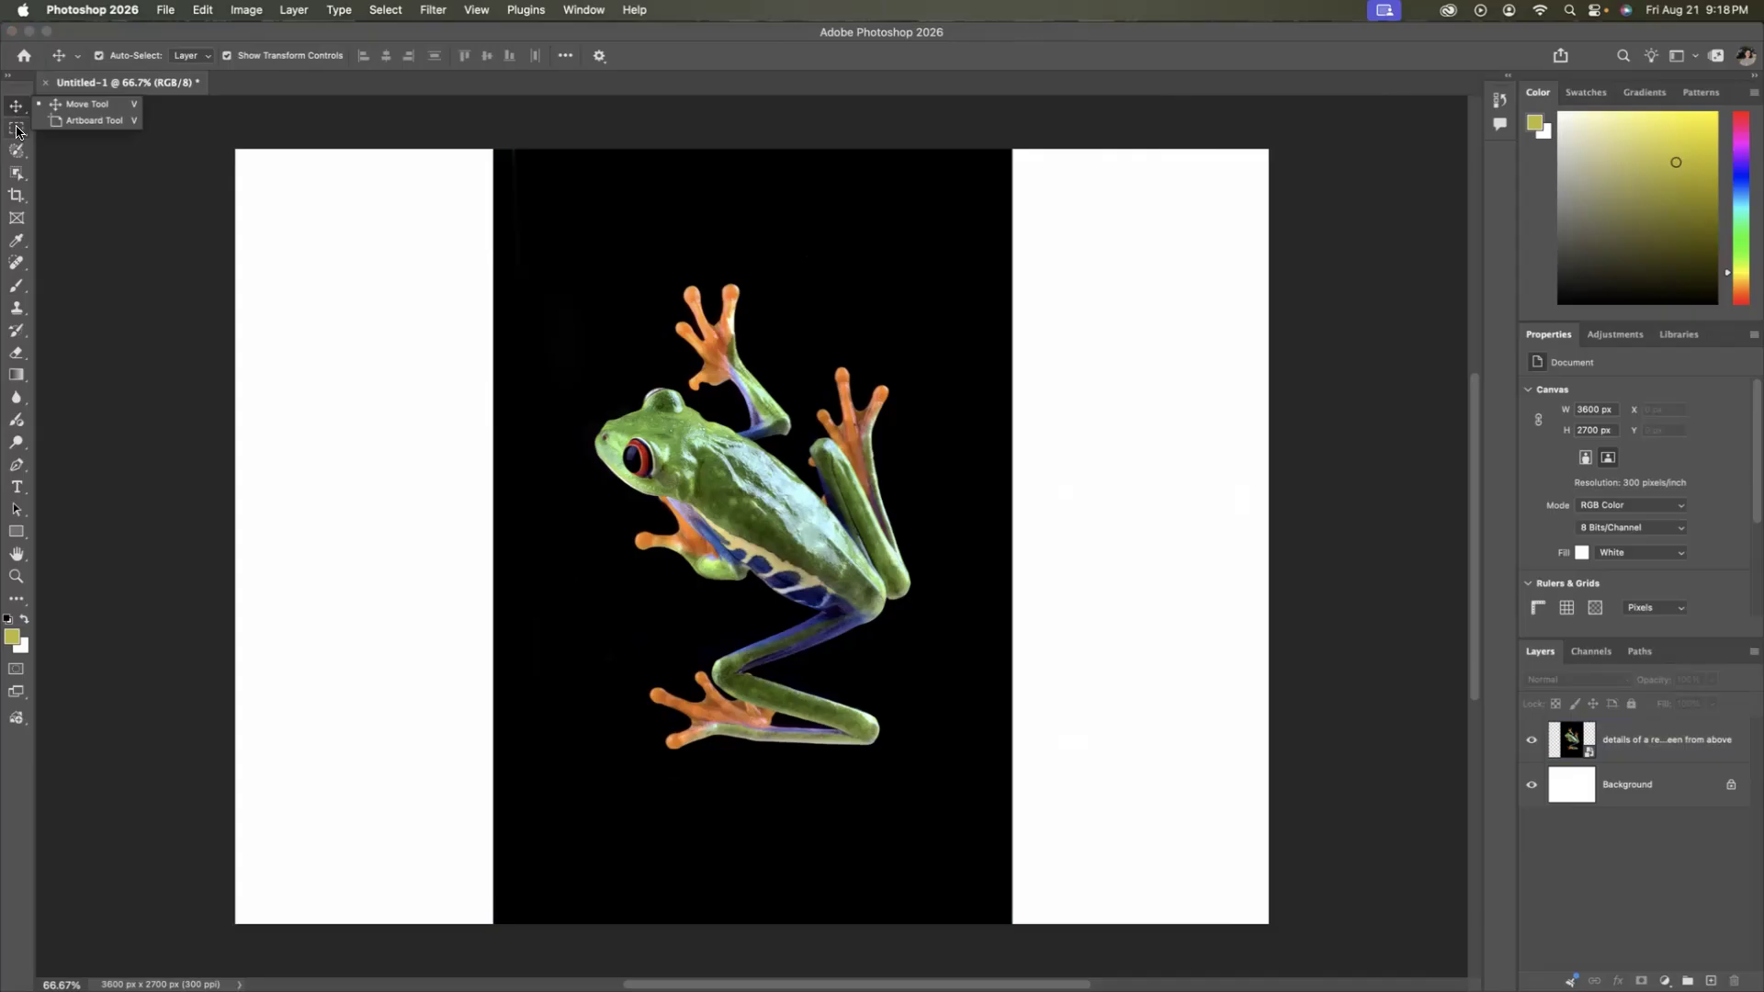
click(16, 129)
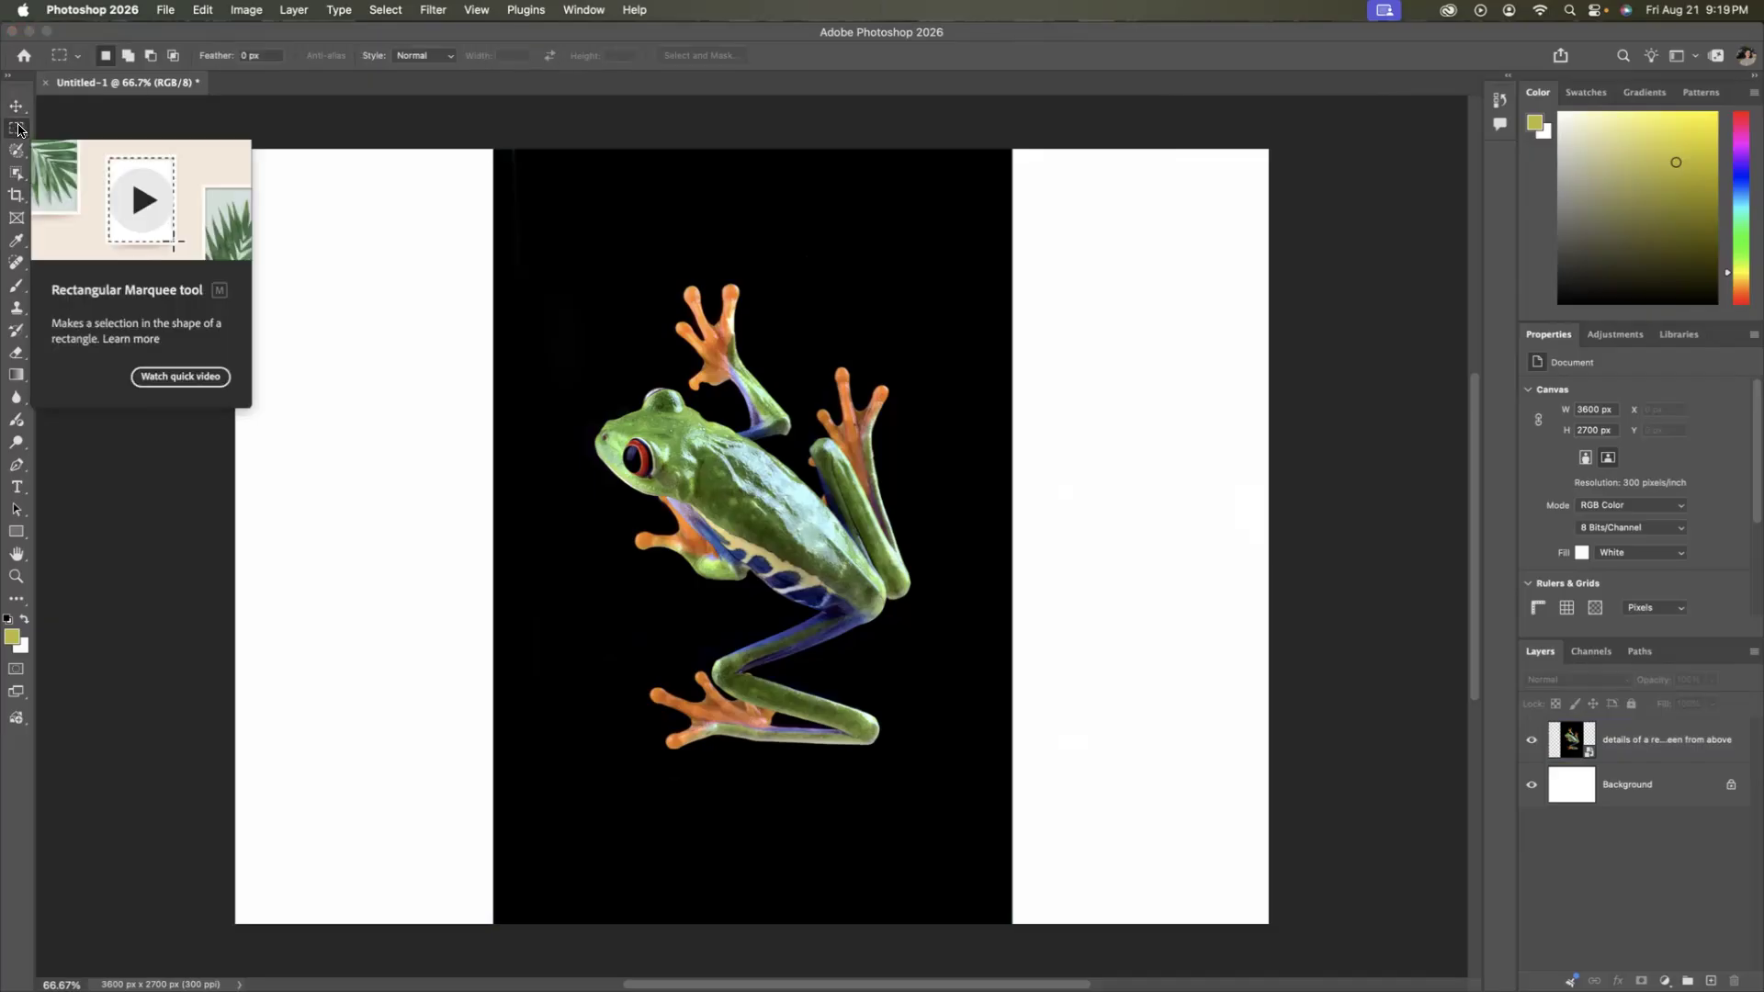
right_click(18, 130)
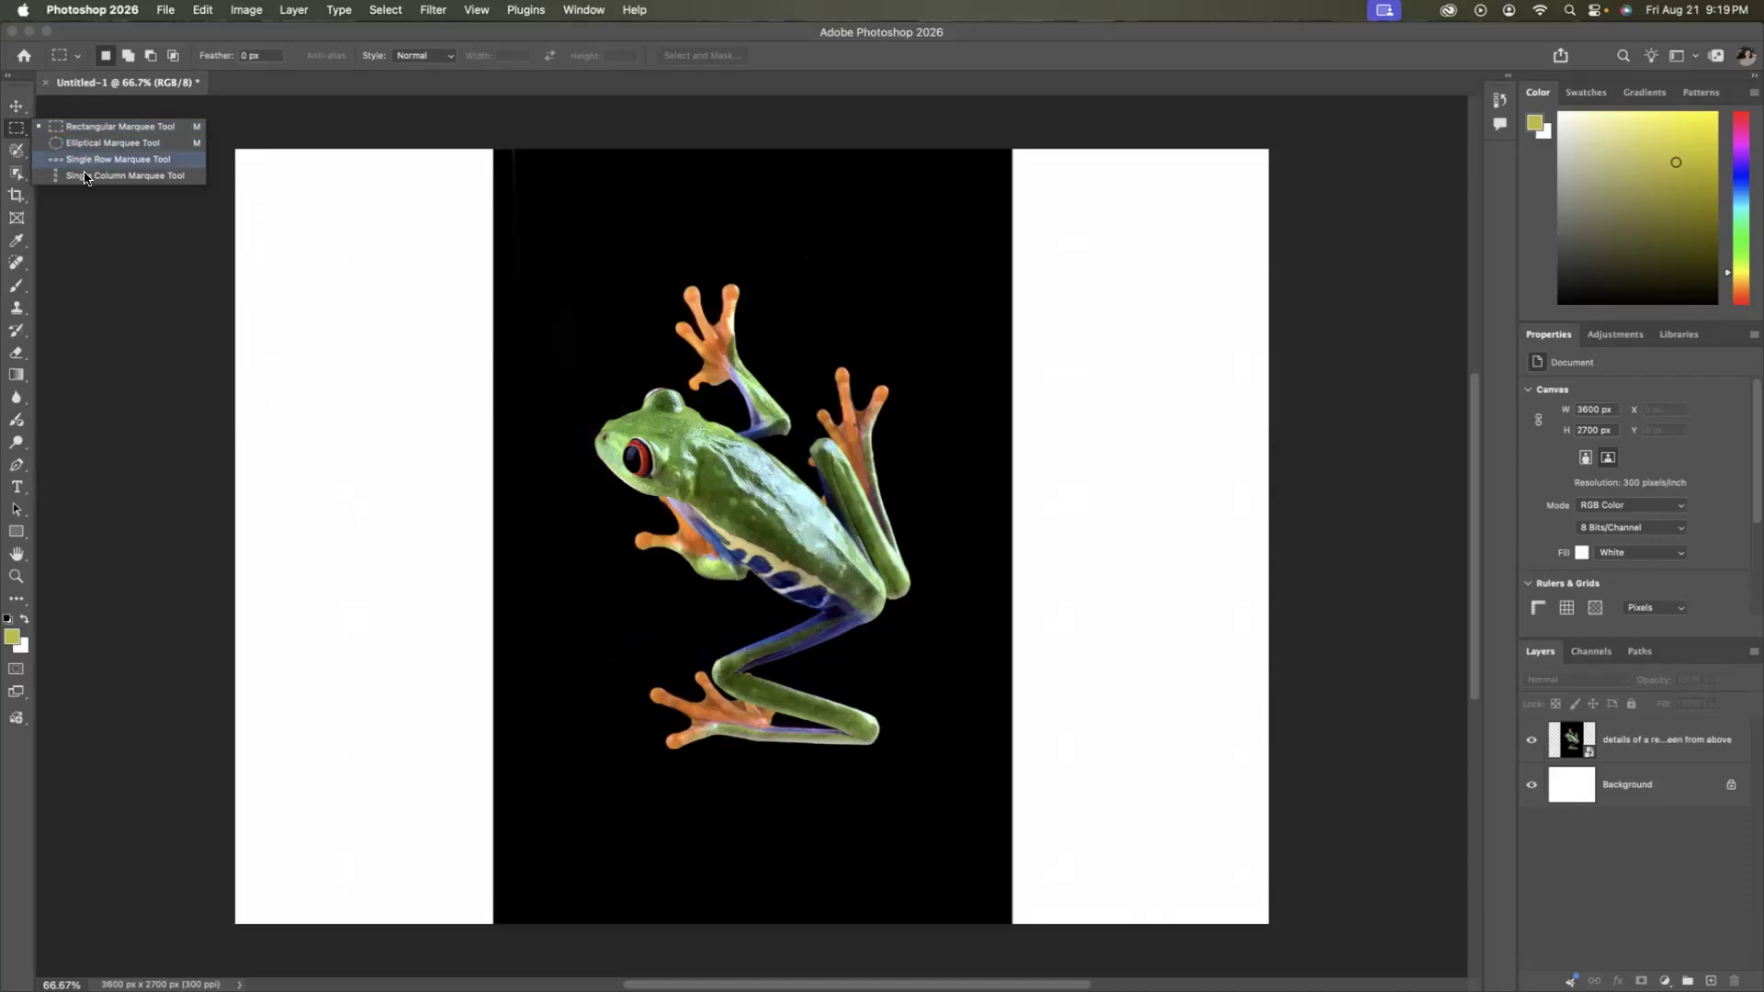
click(38, 143)
Try Remove on a circular selection around the frog's head, then select the frog layer and clear the selection.
drag(588, 357, 767, 528)
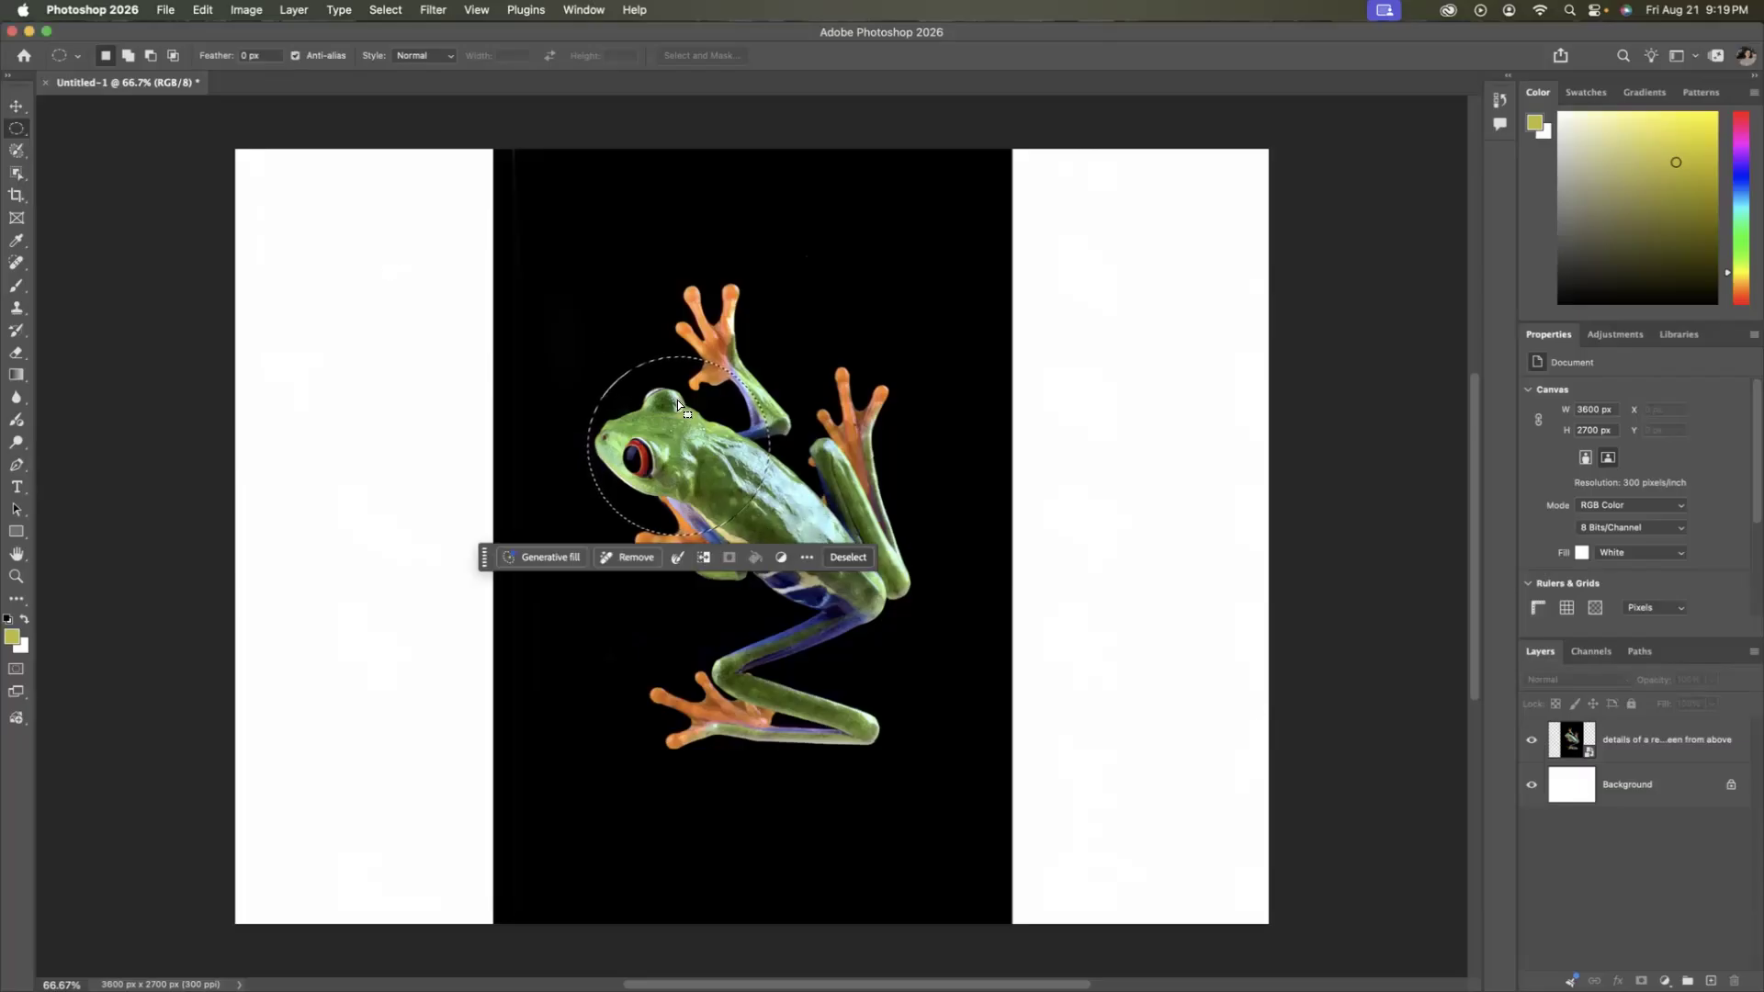
click(622, 557)
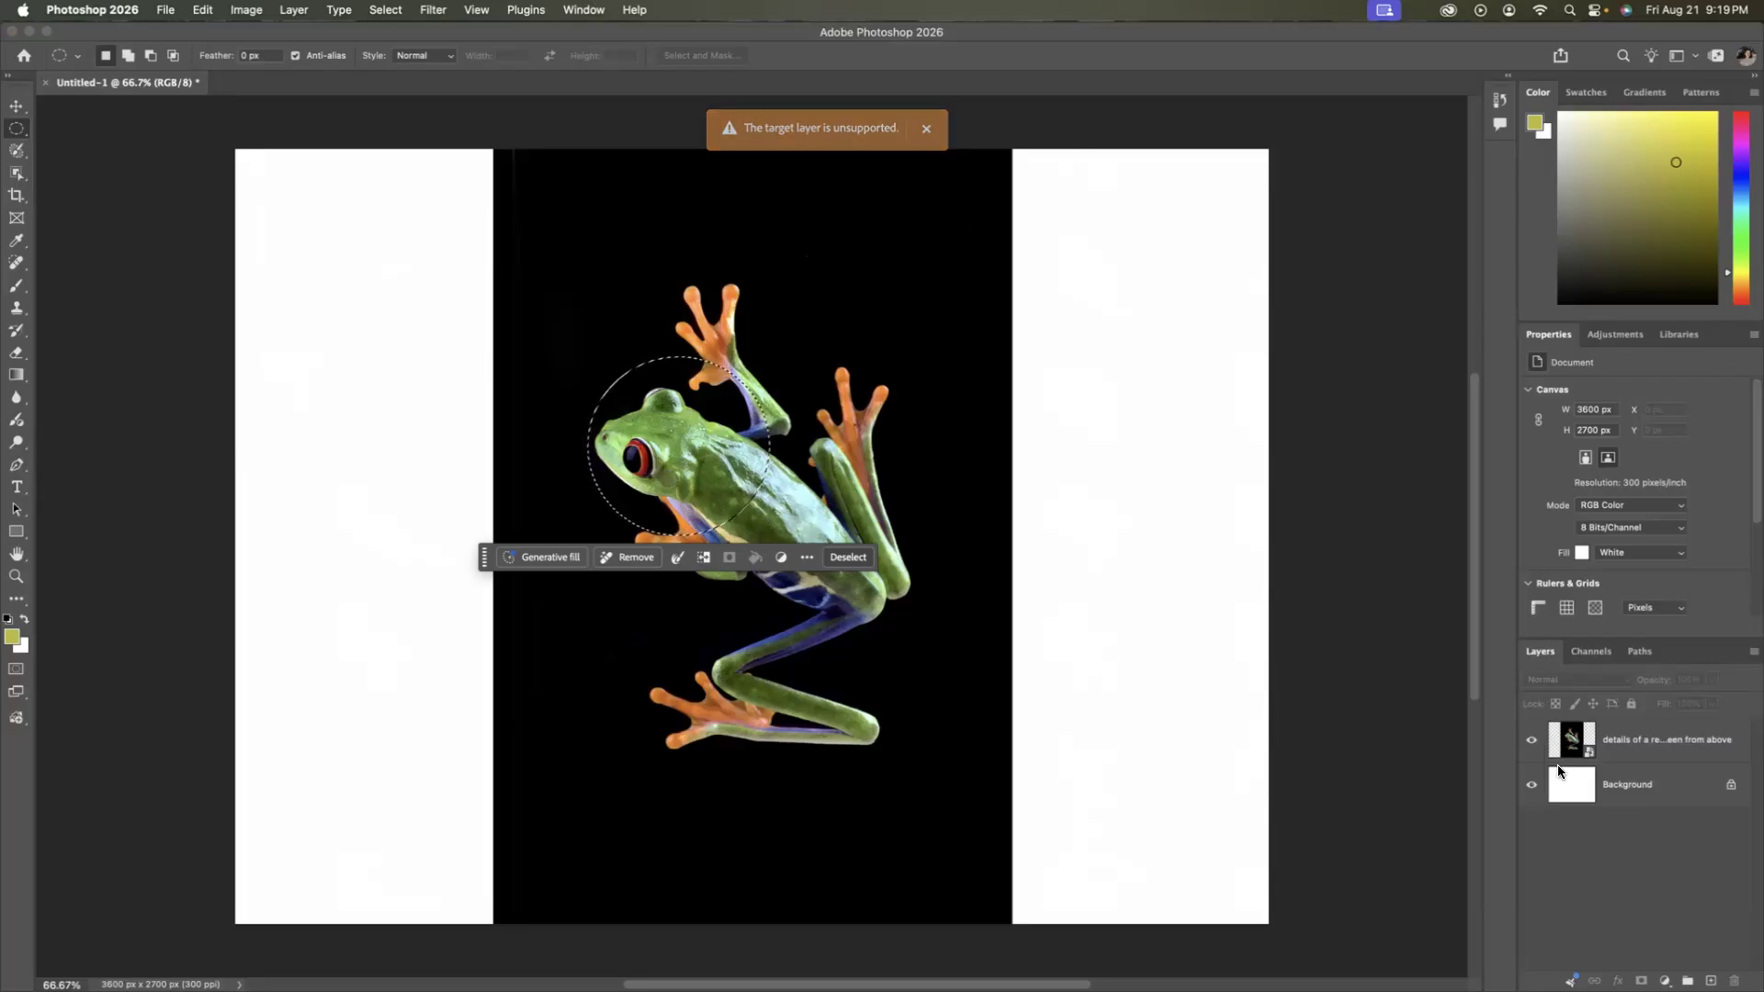
click(1617, 742)
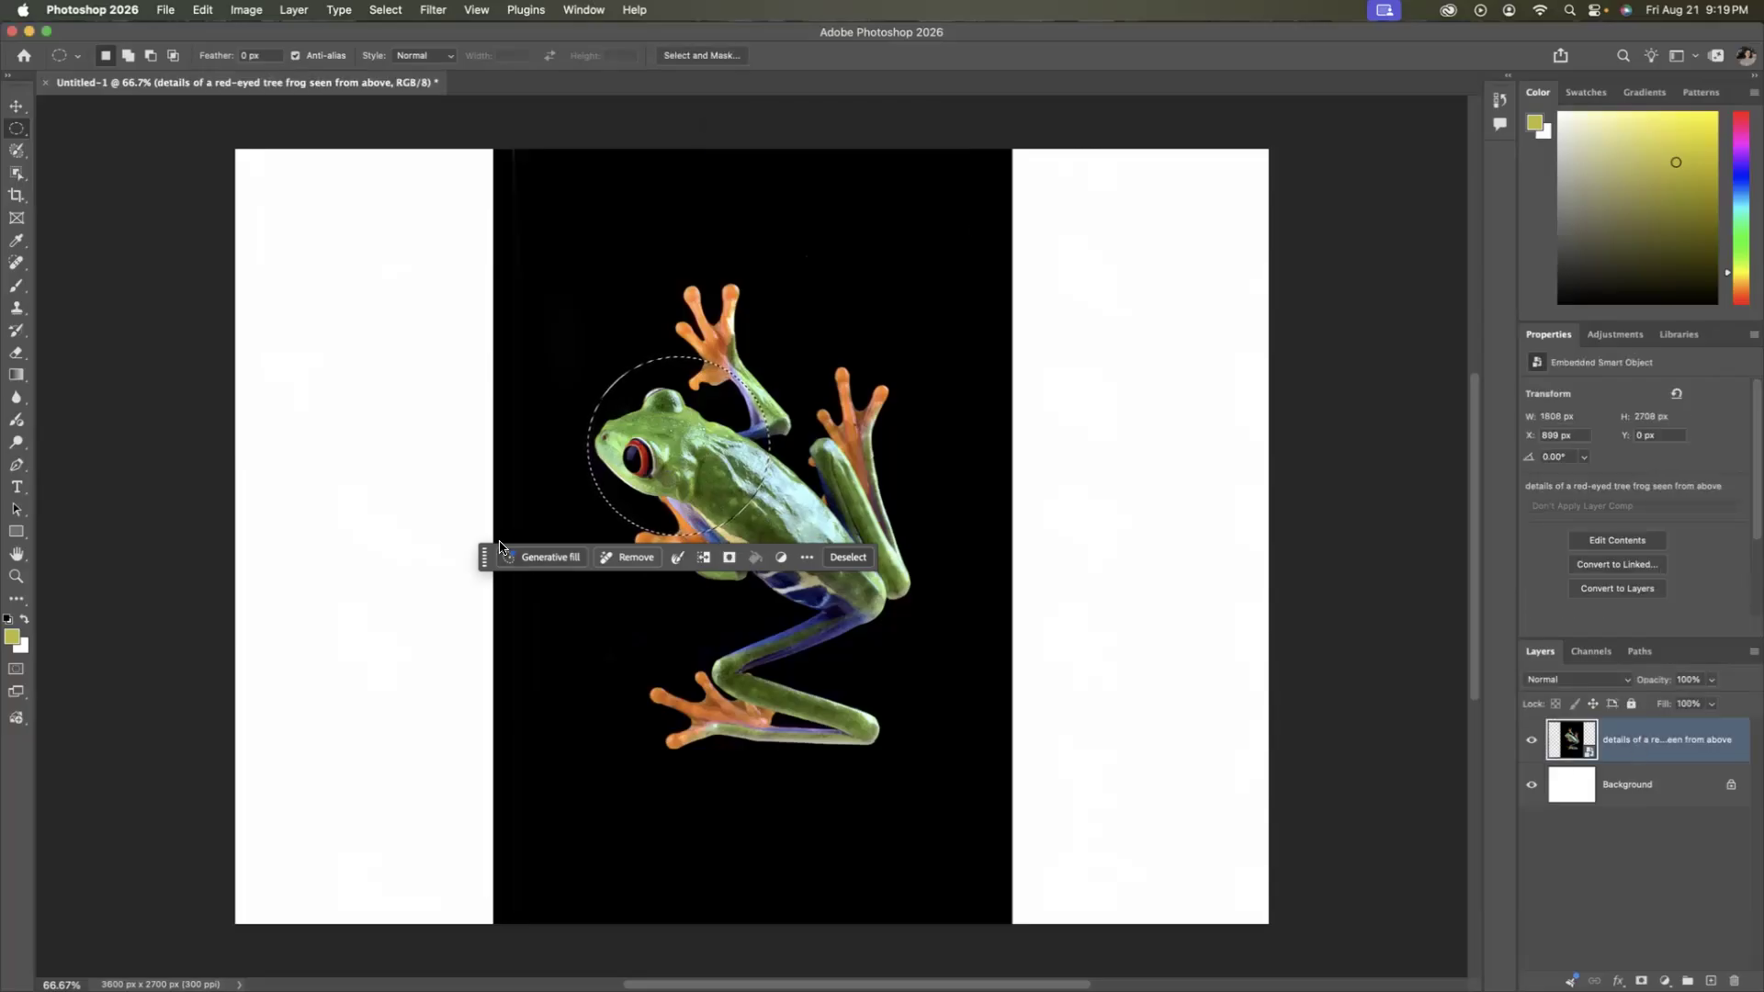
click(854, 555)
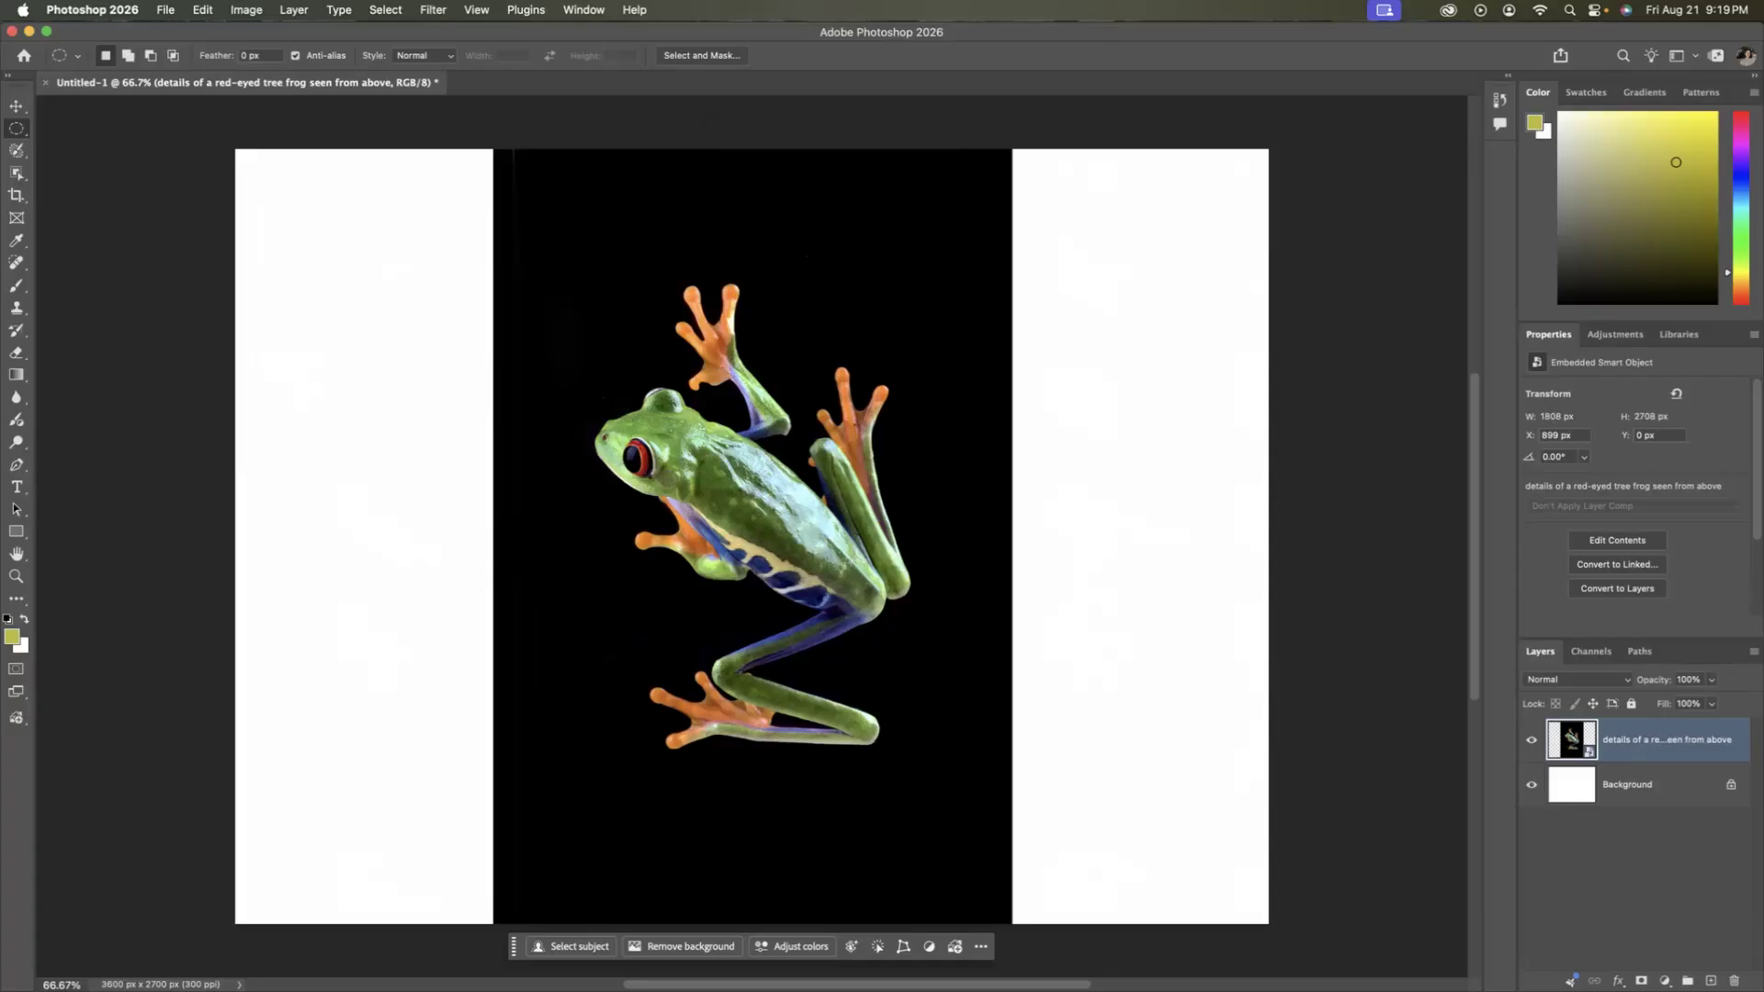
Draw an elliptical selection around the frog's topmost front foot and start Remove on it, then cancel the removal.
right_click(17, 129)
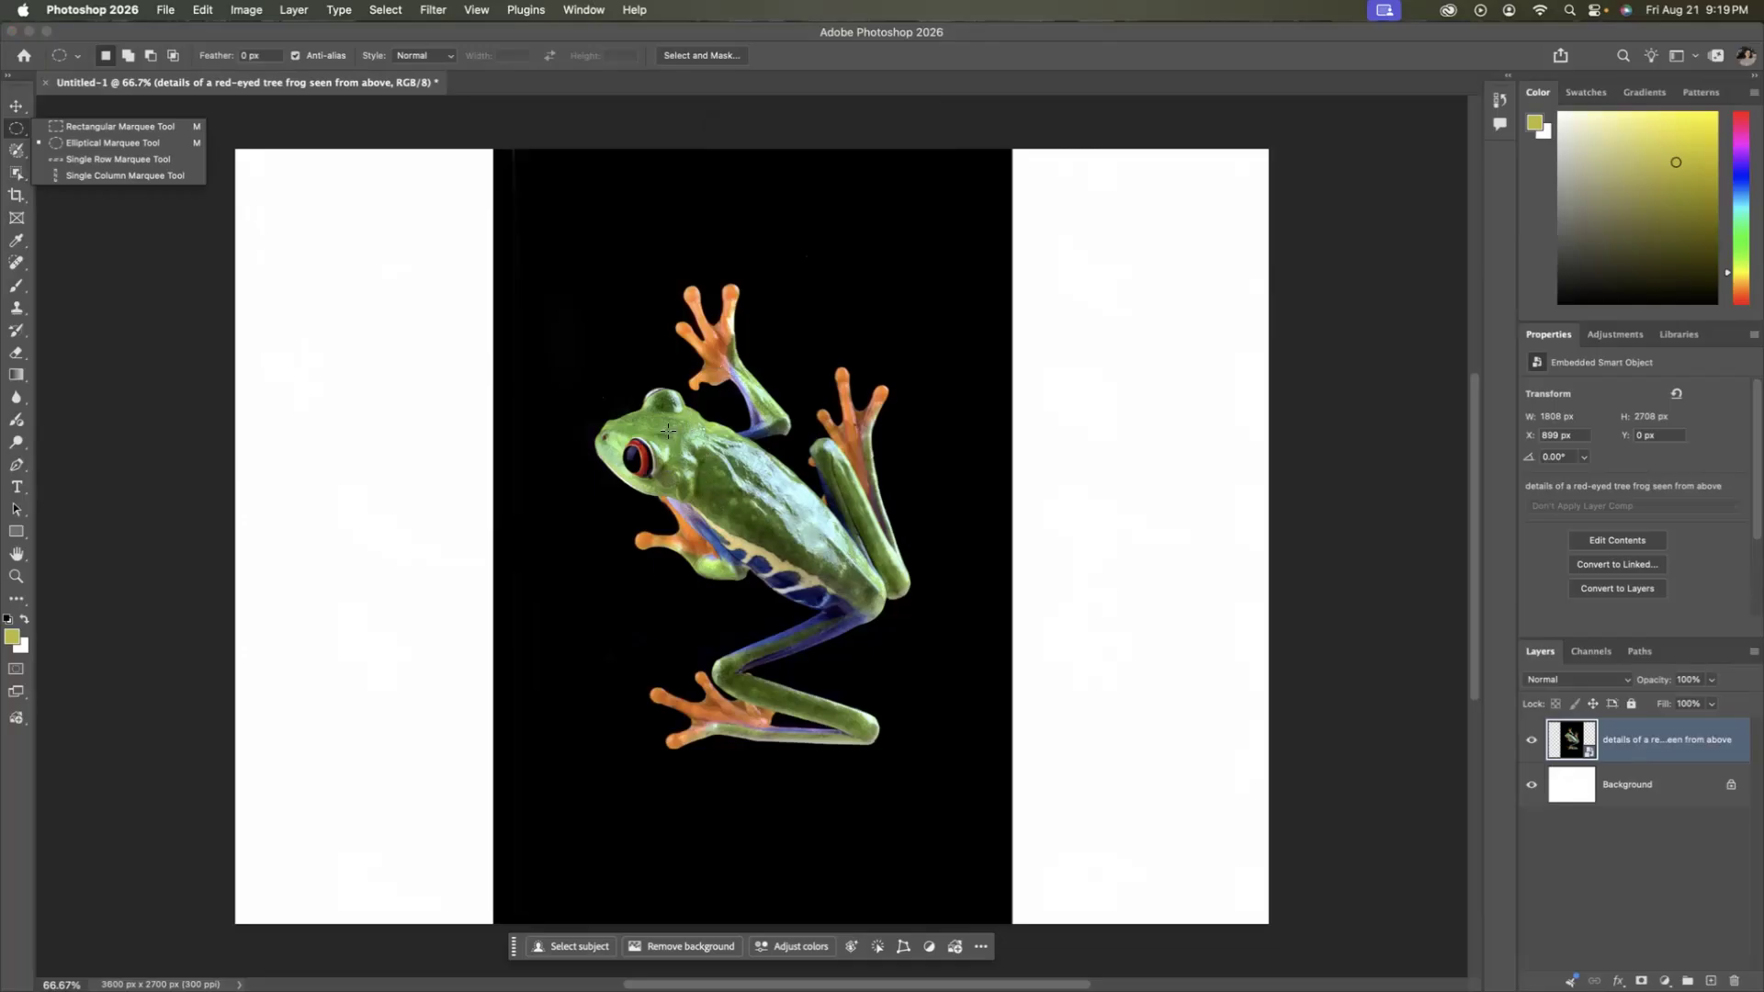
click(676, 279)
drag(670, 274, 728, 346)
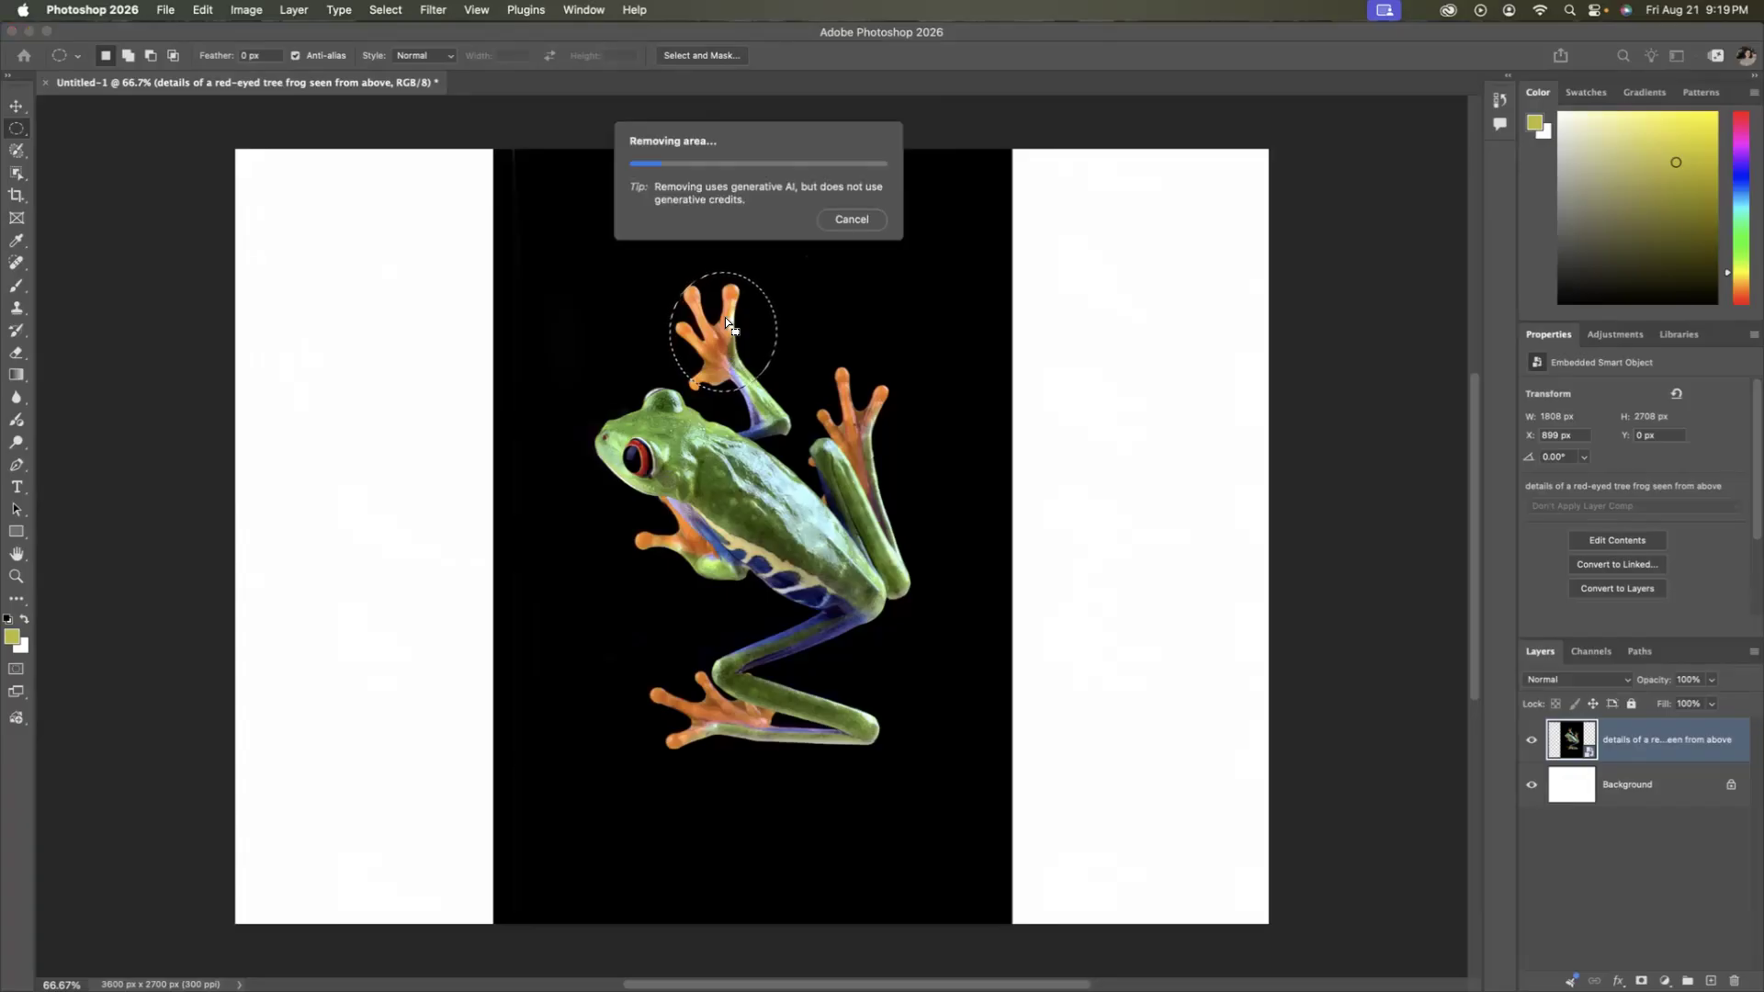
click(849, 223)
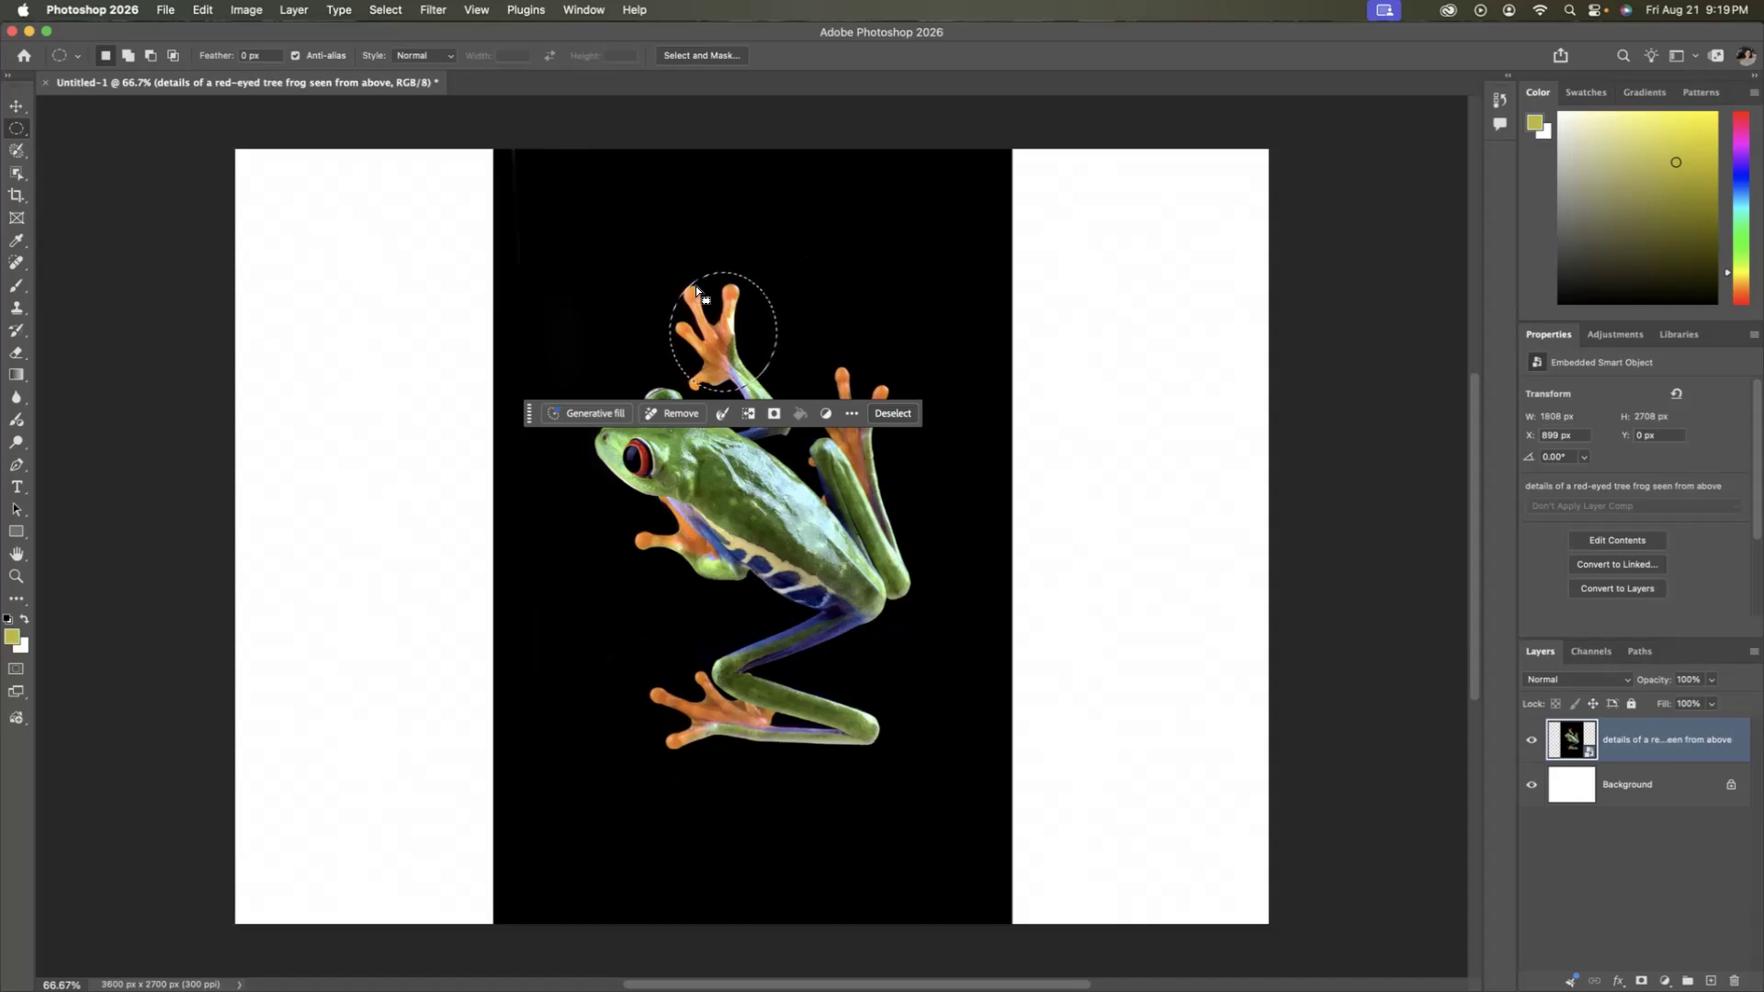
Keep the Elliptical Marquee Tool active and clear the selection around the frog's topmost front foot.
right_click(17, 130)
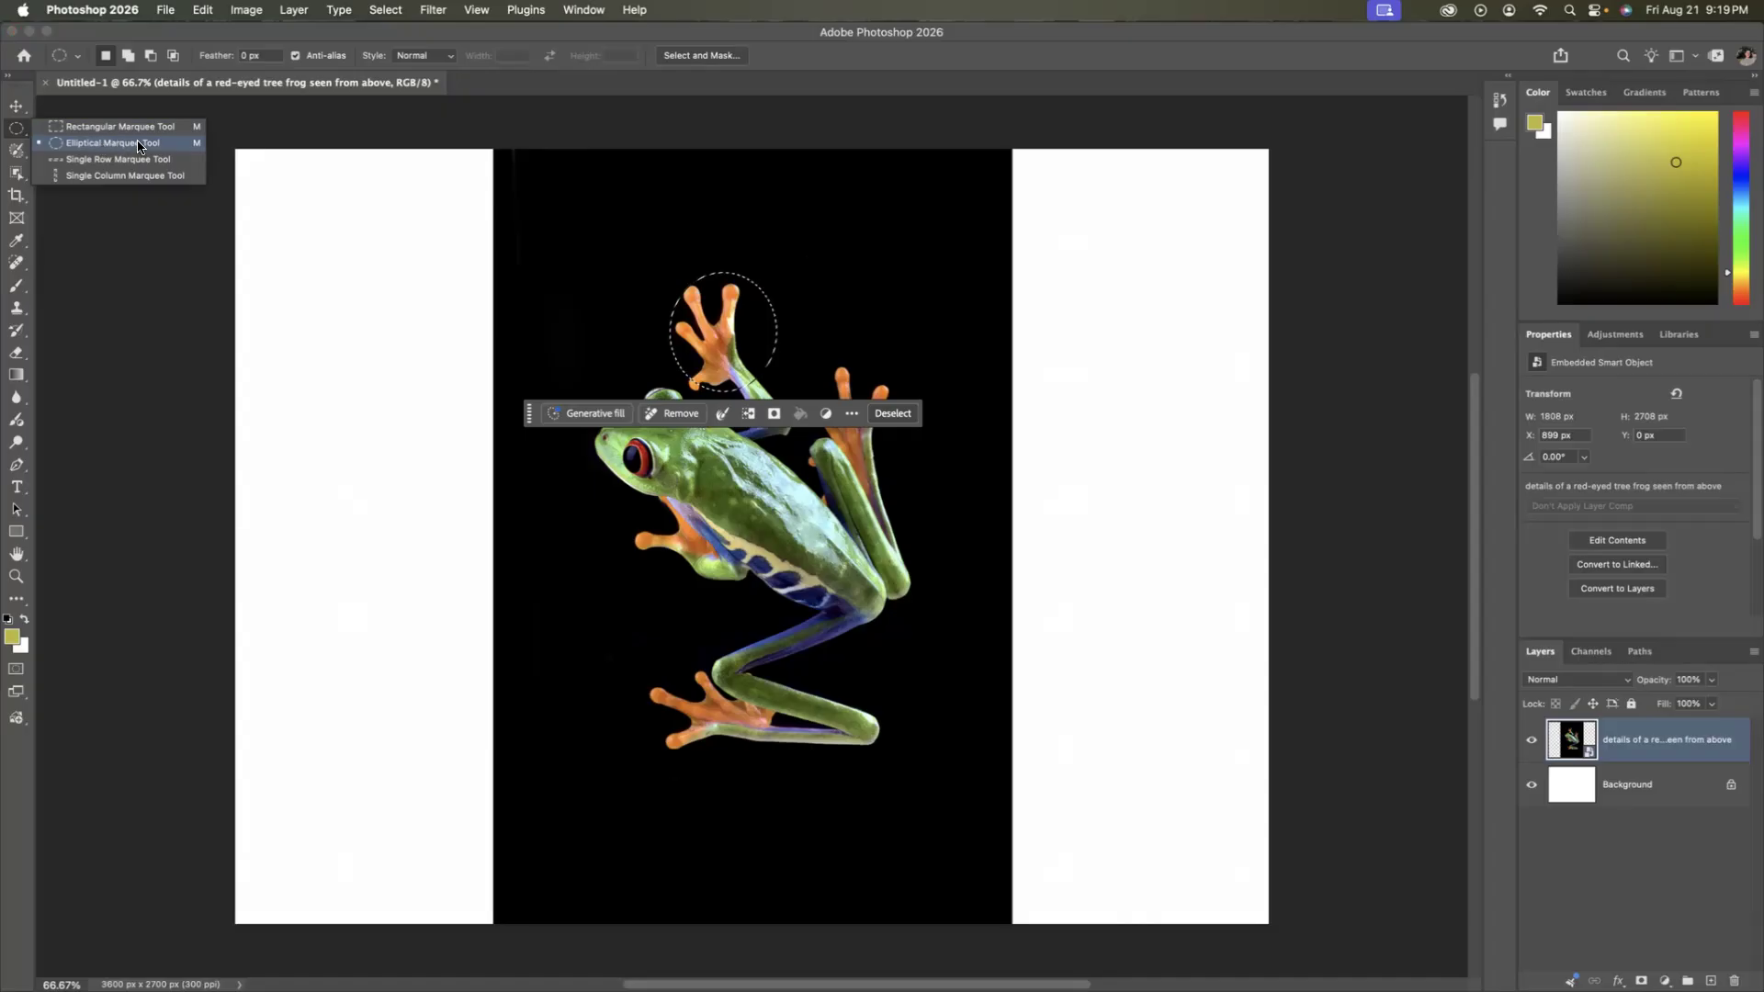
click(138, 146)
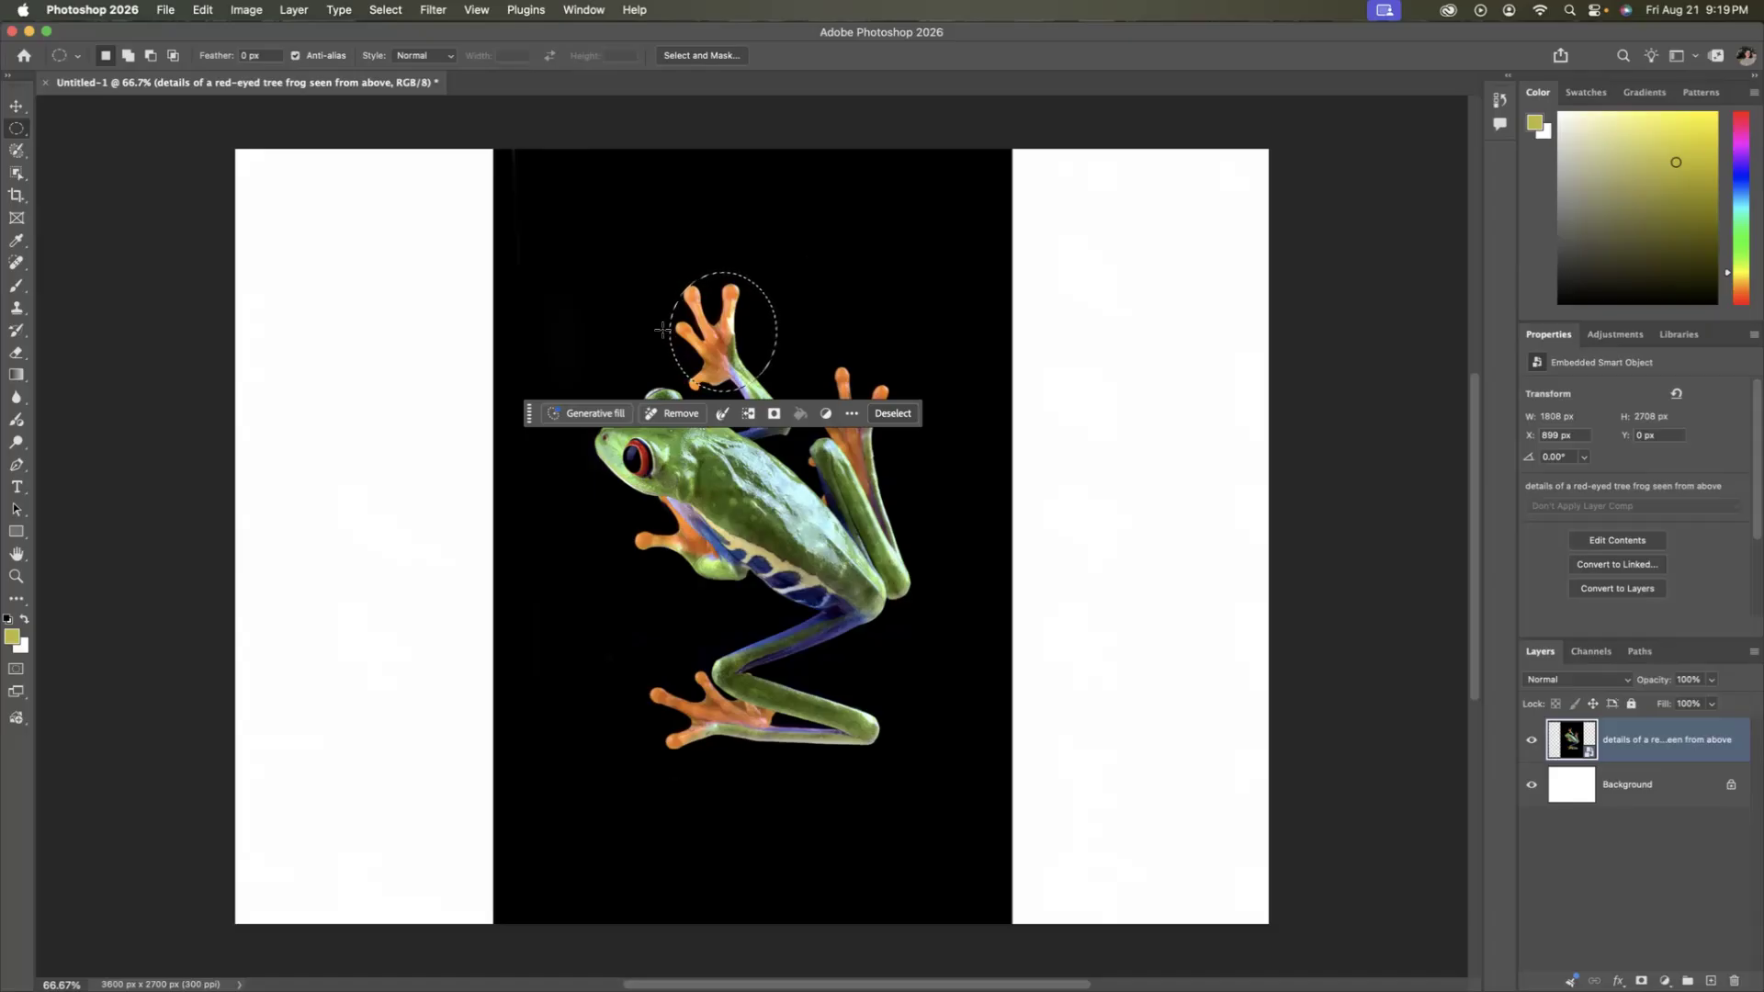
click(888, 414)
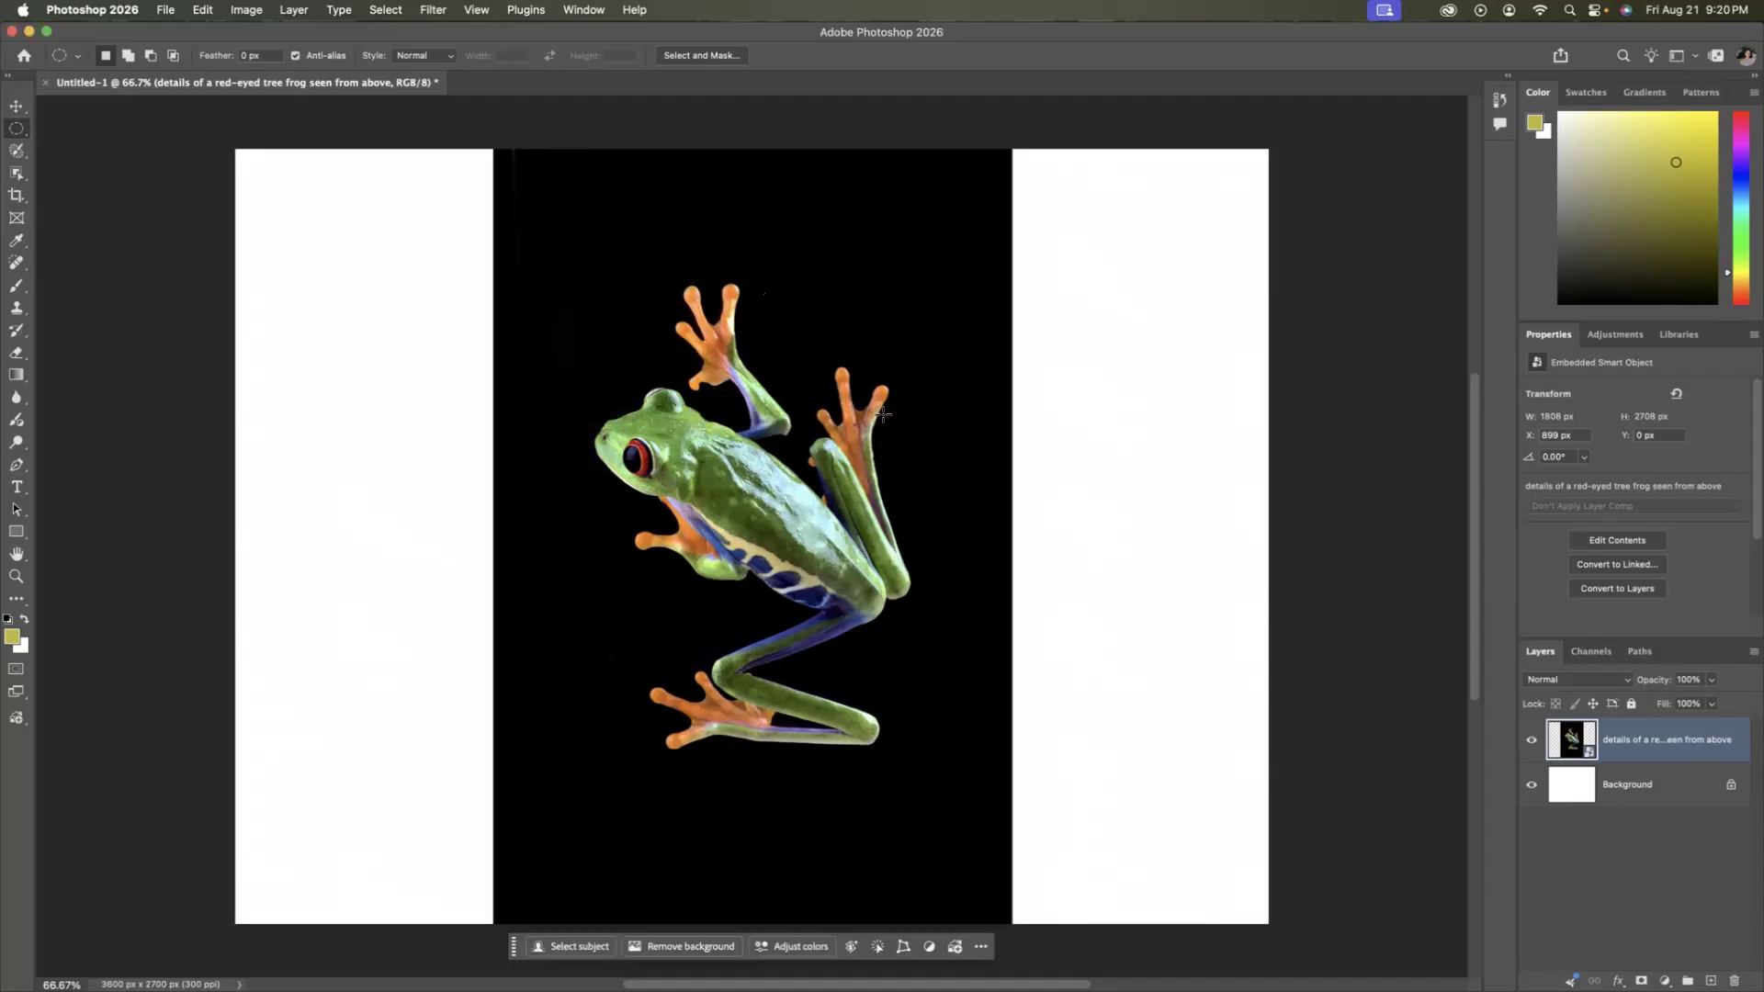
Draw a freehand Lasso selection around the frog's topmost front foot and leg, then deselect it.
click(16, 151)
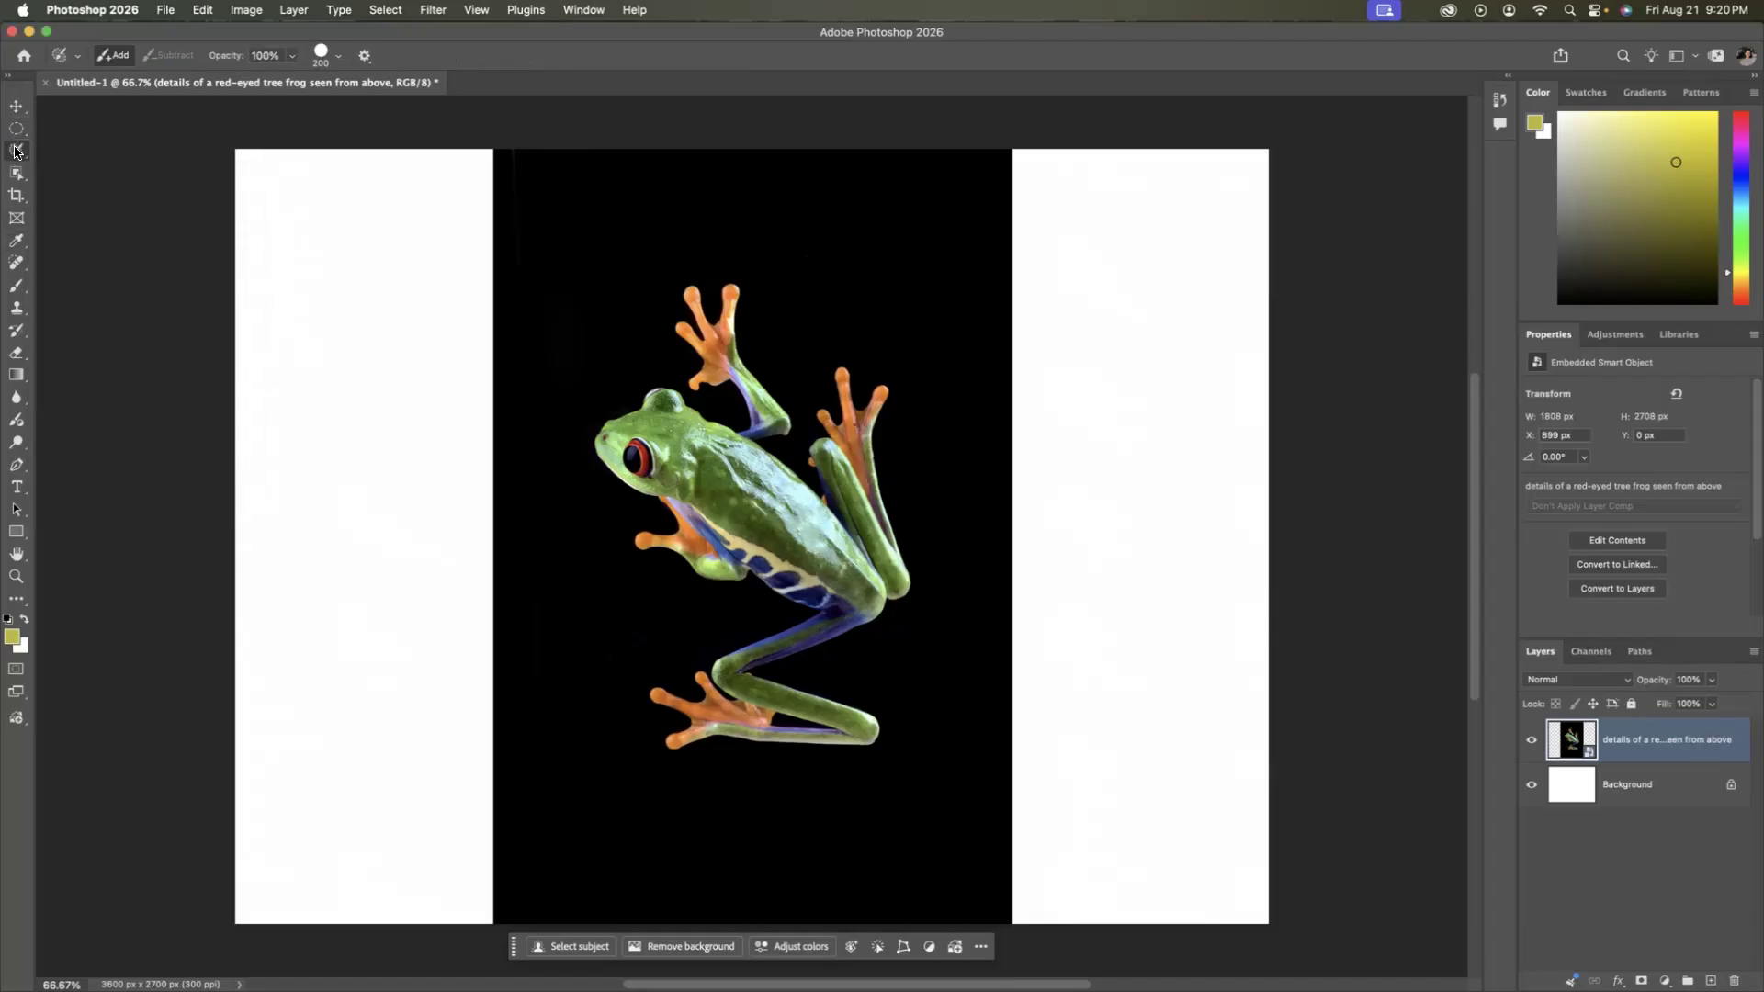
right_click(15, 151)
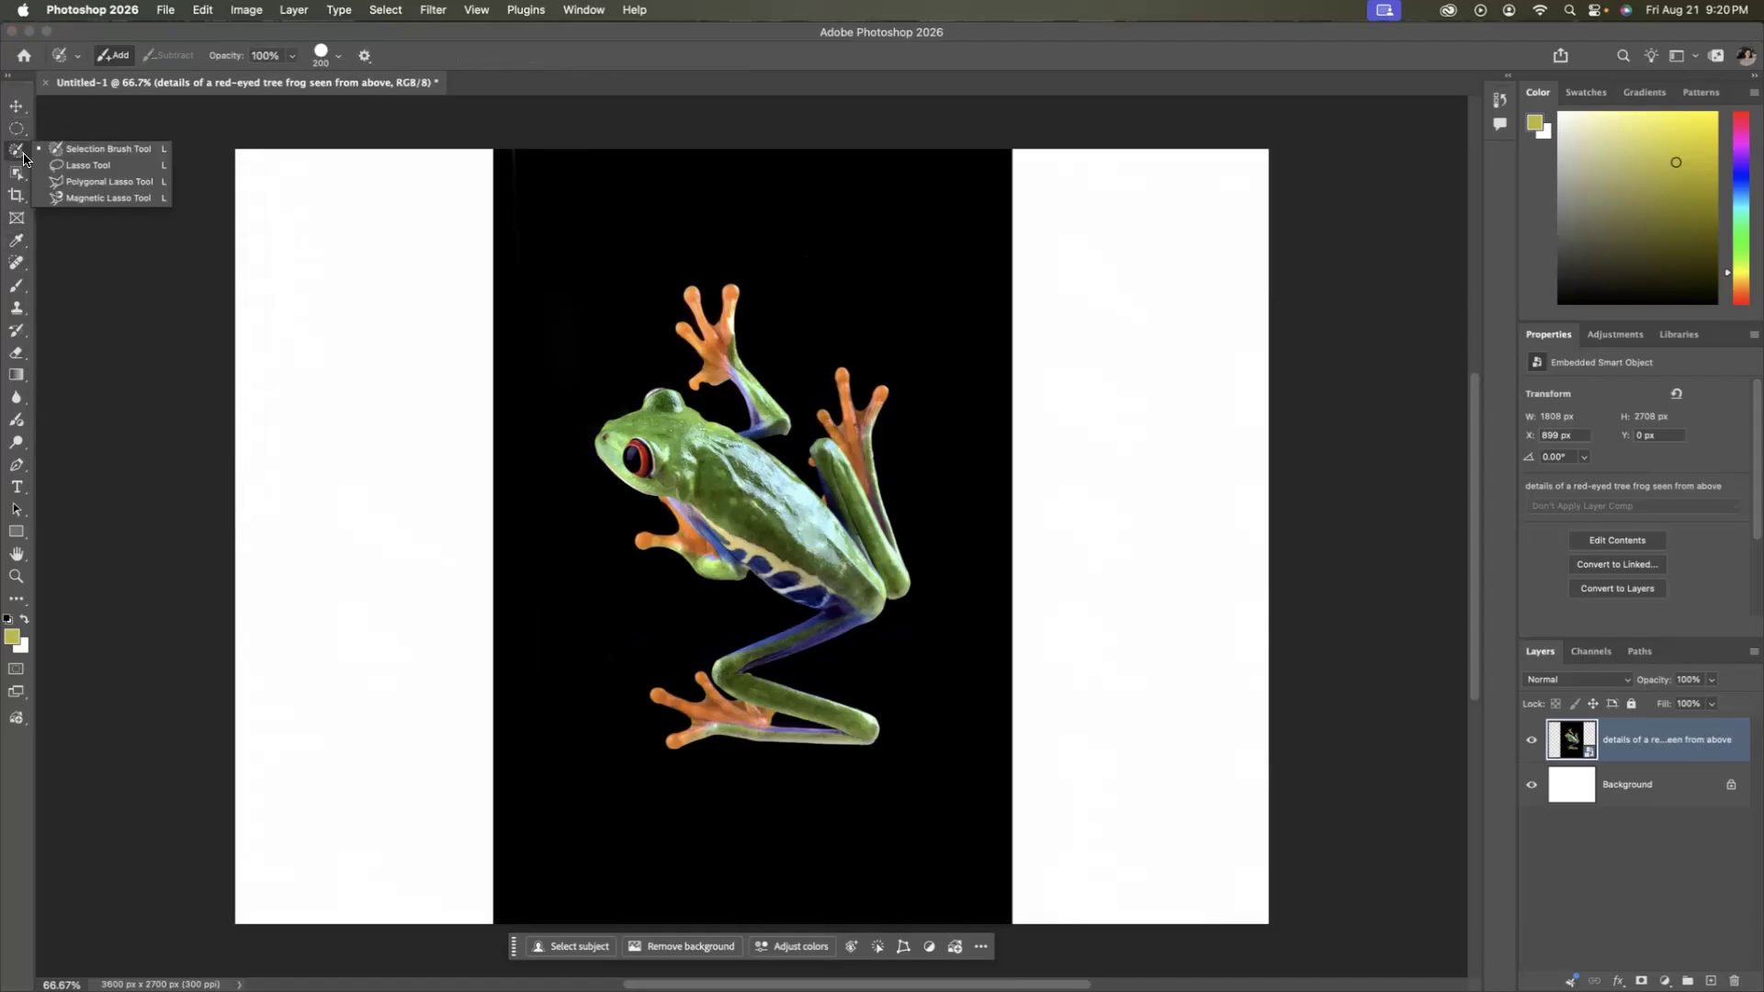
click(68, 170)
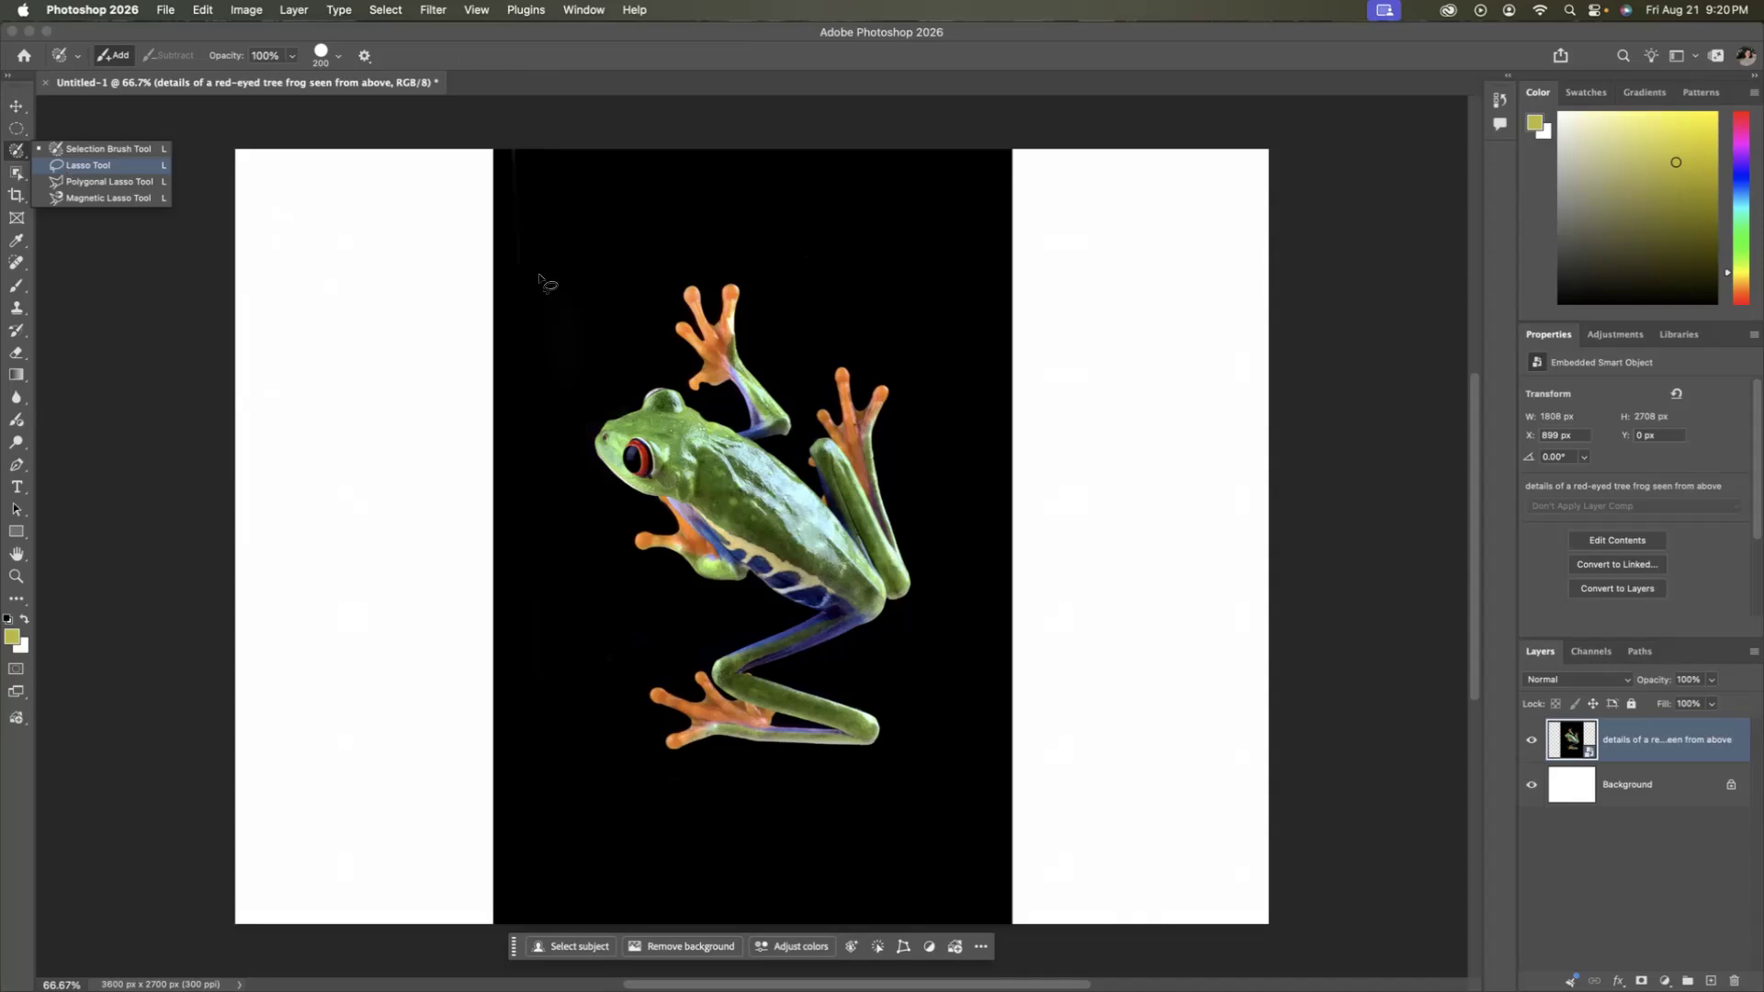
mouse_move(792, 344)
mouse_down()
mouse_move(761, 282)
mouse_move(714, 261)
mouse_move(653, 293)
mouse_move(681, 389)
mouse_move(732, 399)
mouse_move(749, 436)
mouse_move(808, 422)
mouse_move(794, 346)
mouse_up()
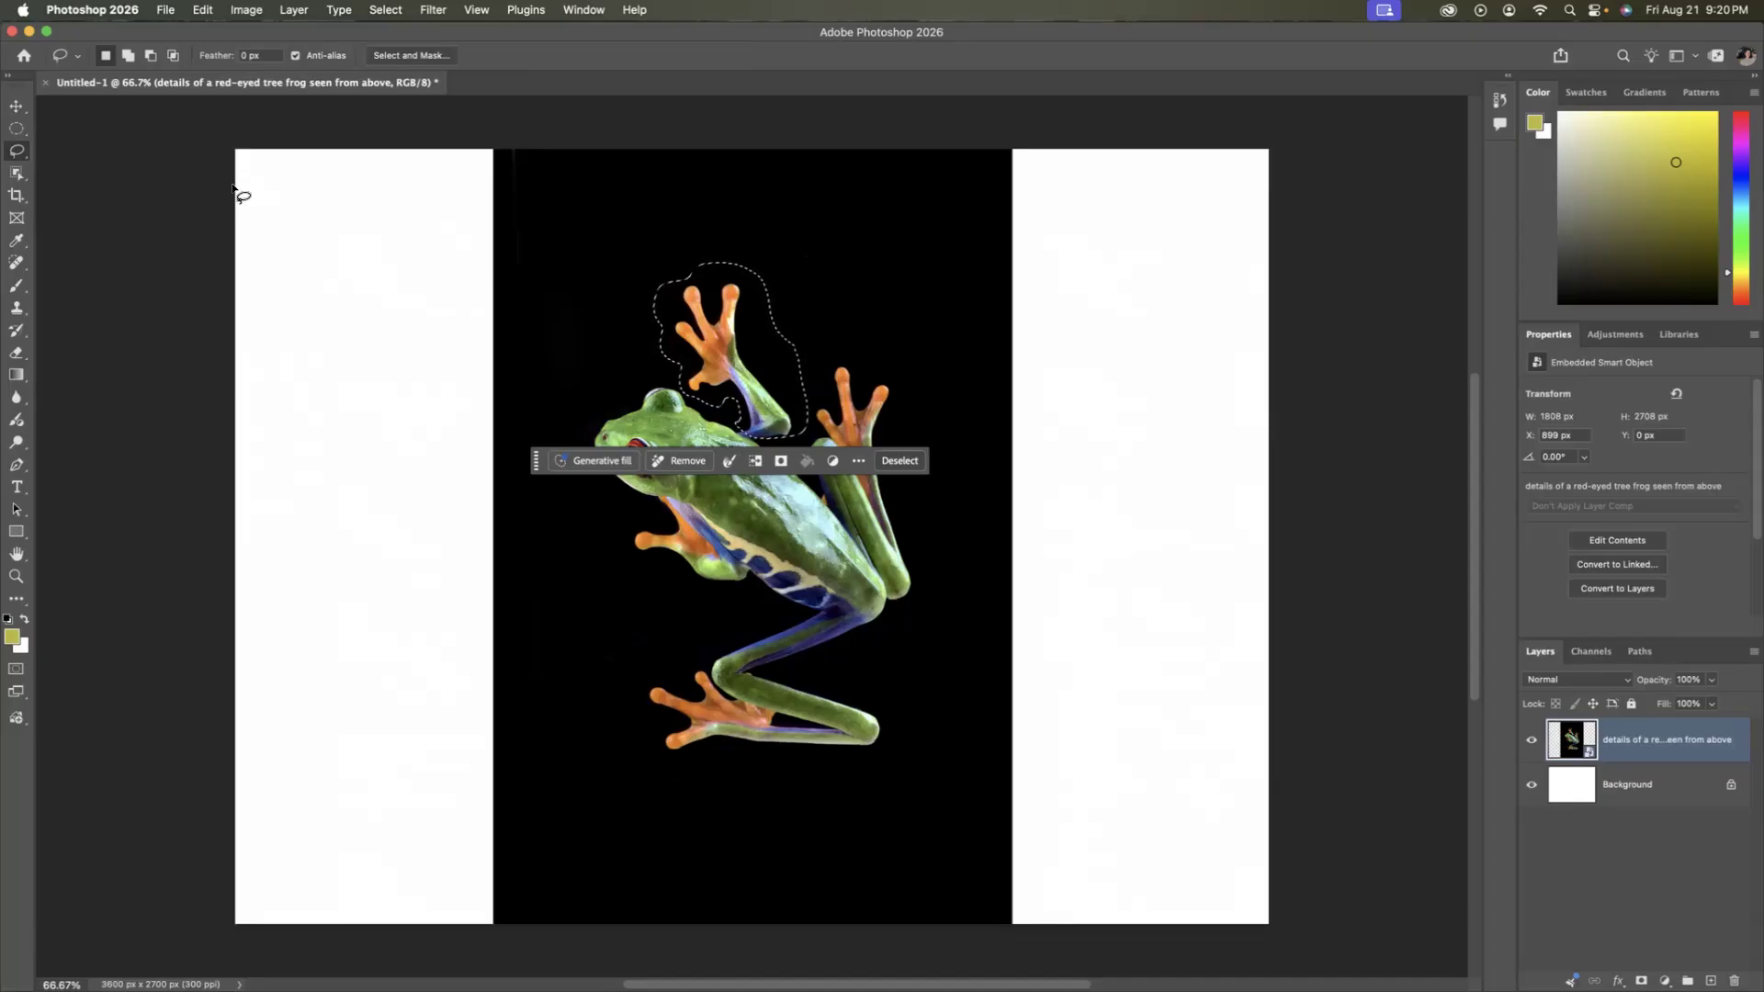
click(899, 461)
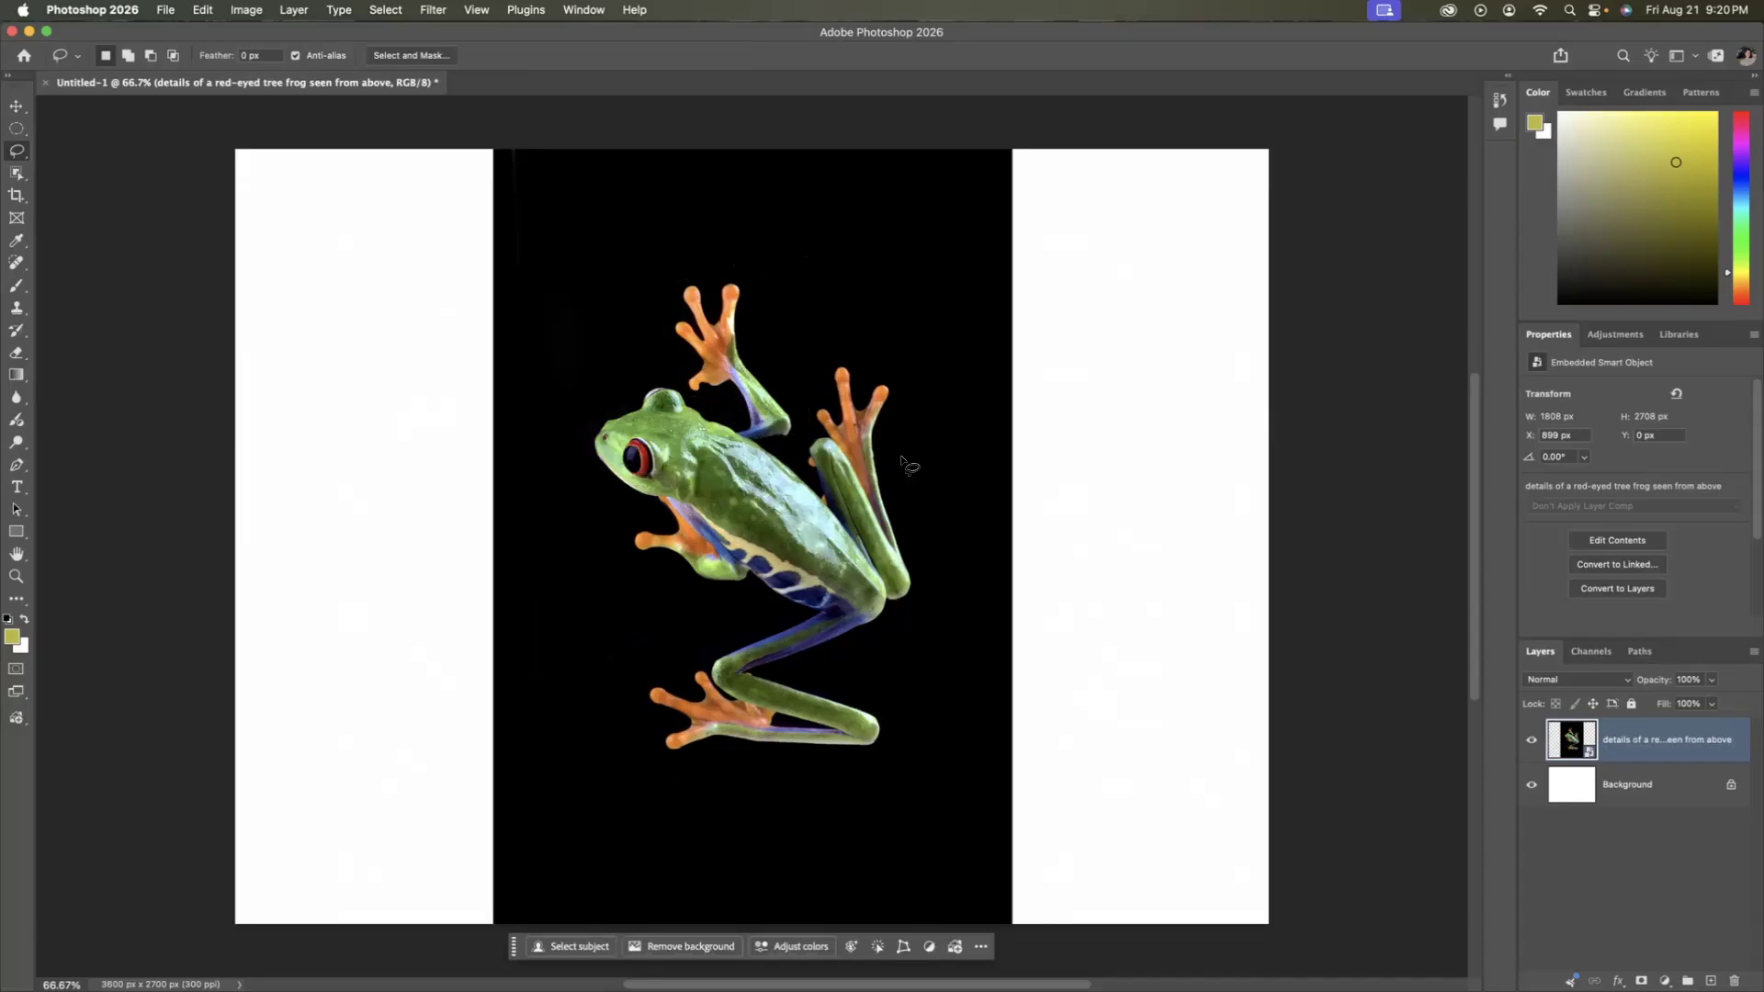
Outline the frog's topmost front foot with a straight-sided Polygonal Lasso selection, then deselect it.
right_click(18, 153)
click(78, 181)
click(825, 318)
click(722, 263)
click(627, 269)
click(650, 358)
click(723, 412)
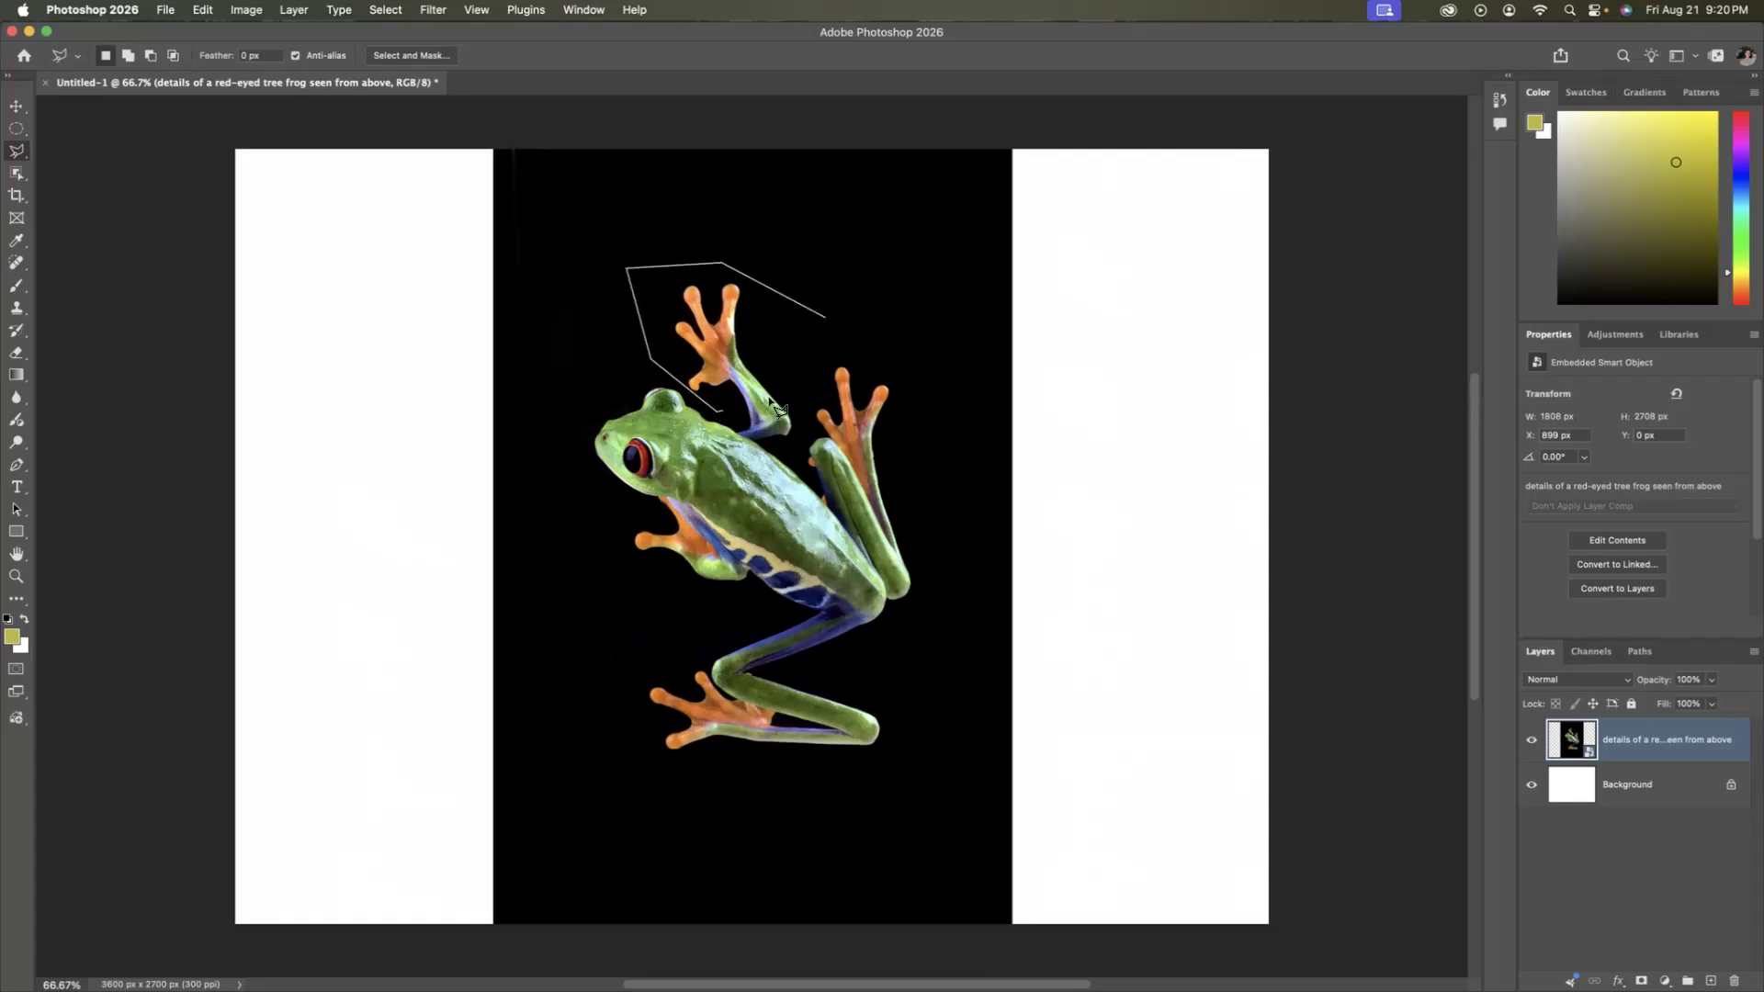
click(825, 318)
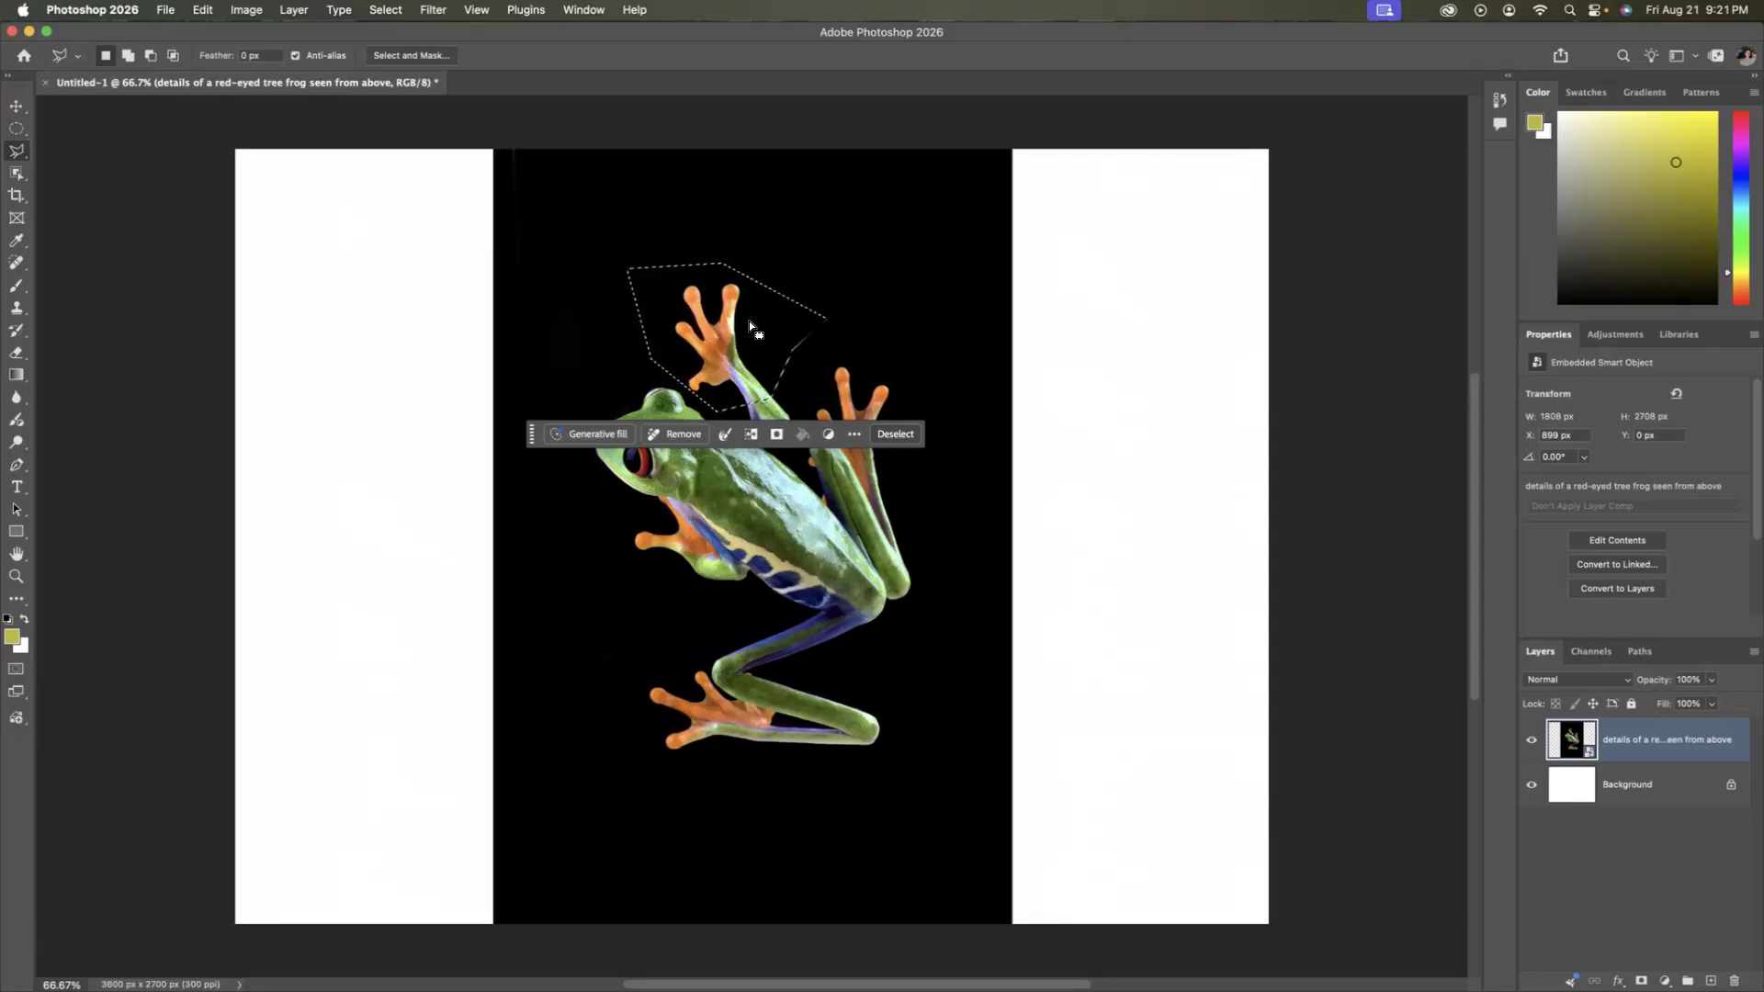
click(887, 435)
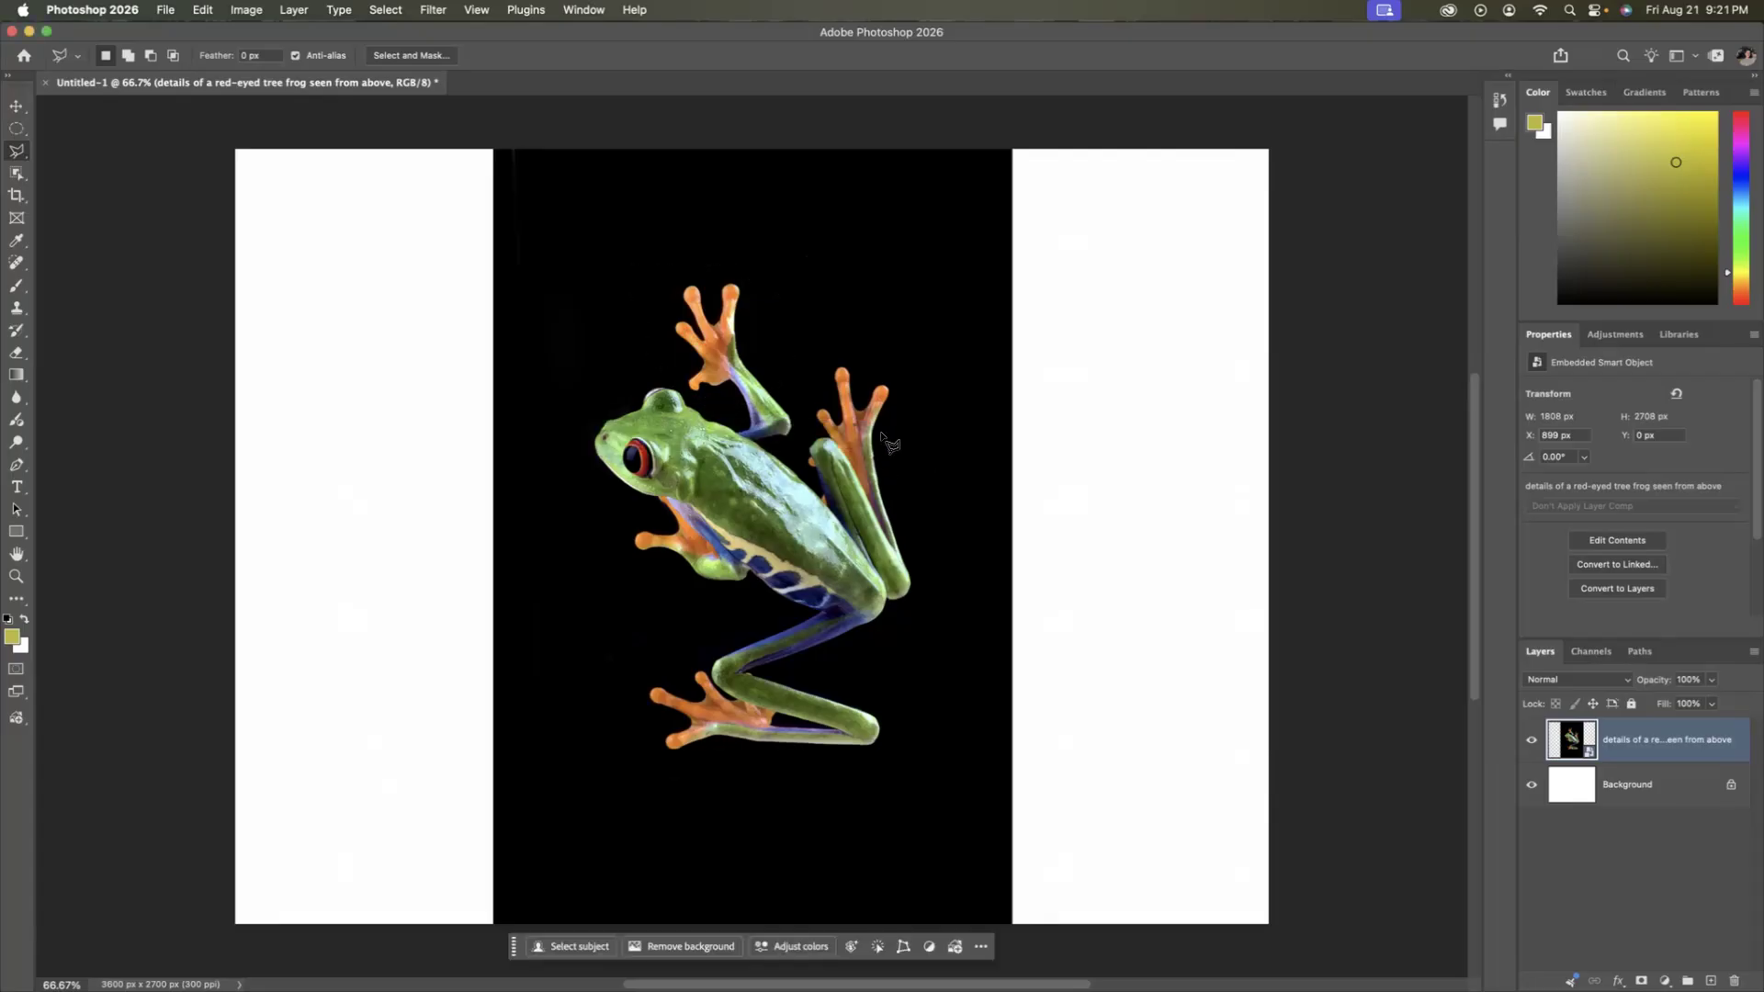
Trace the edge of the frog's head with the Magnetic Lasso Tool.
right_click(18, 156)
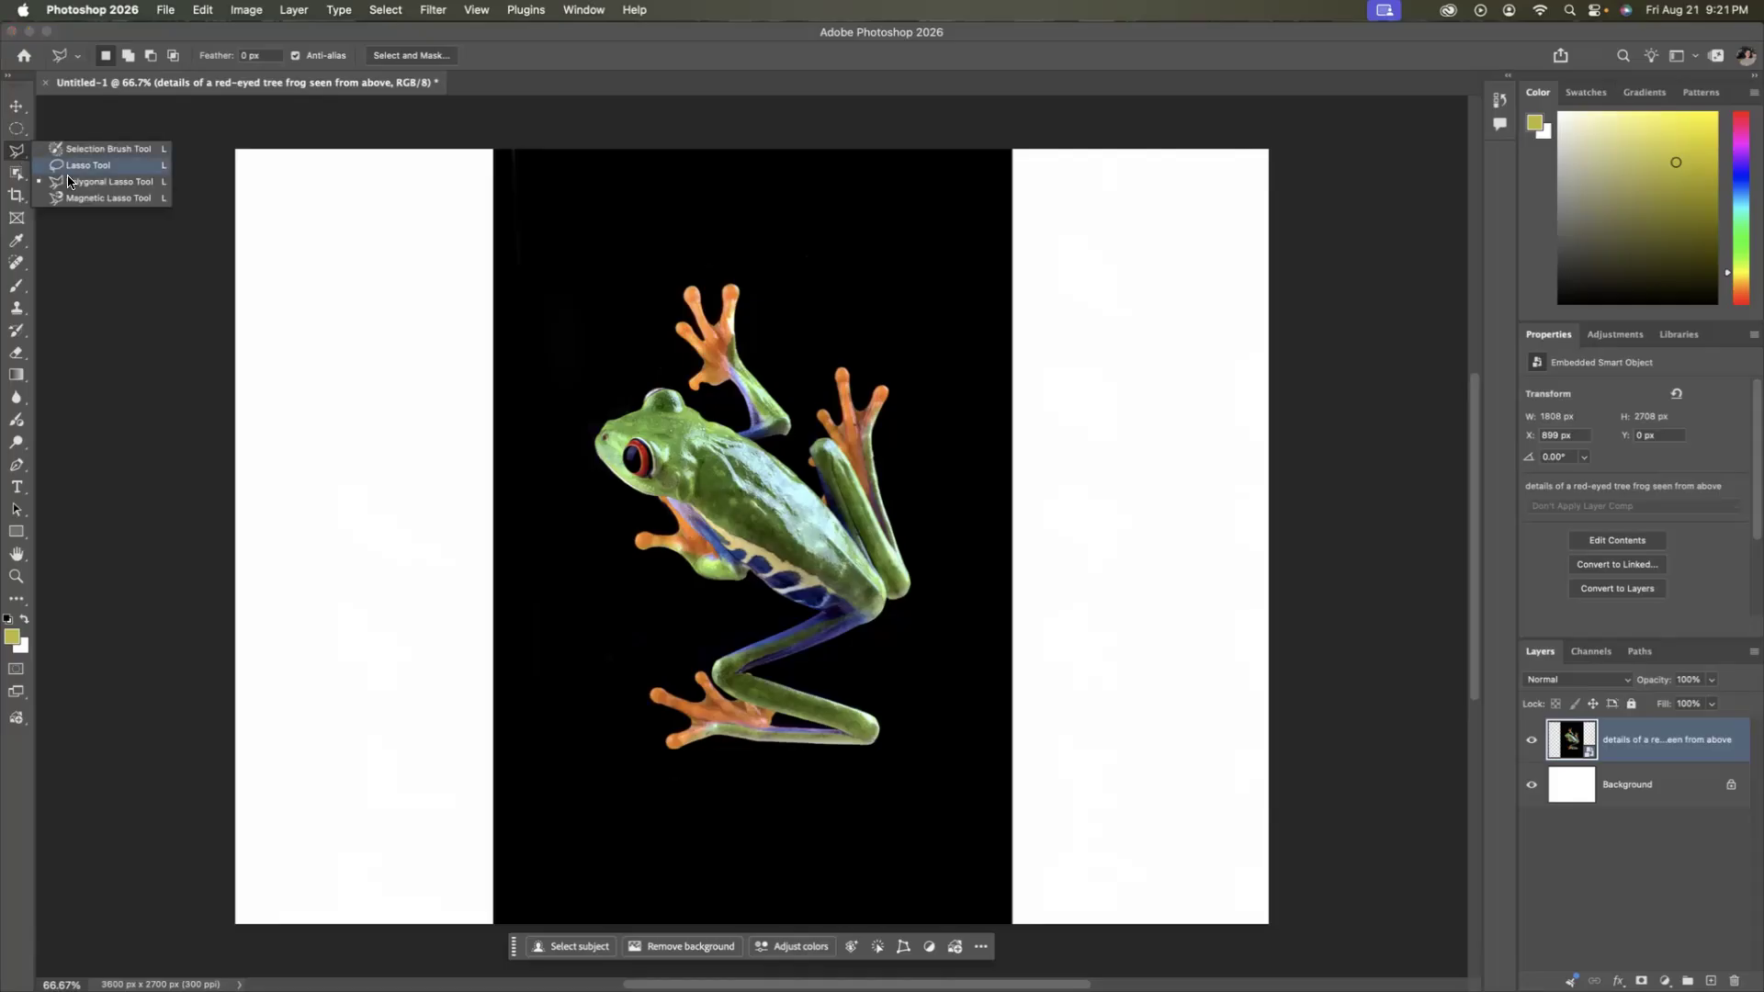
click(96, 193)
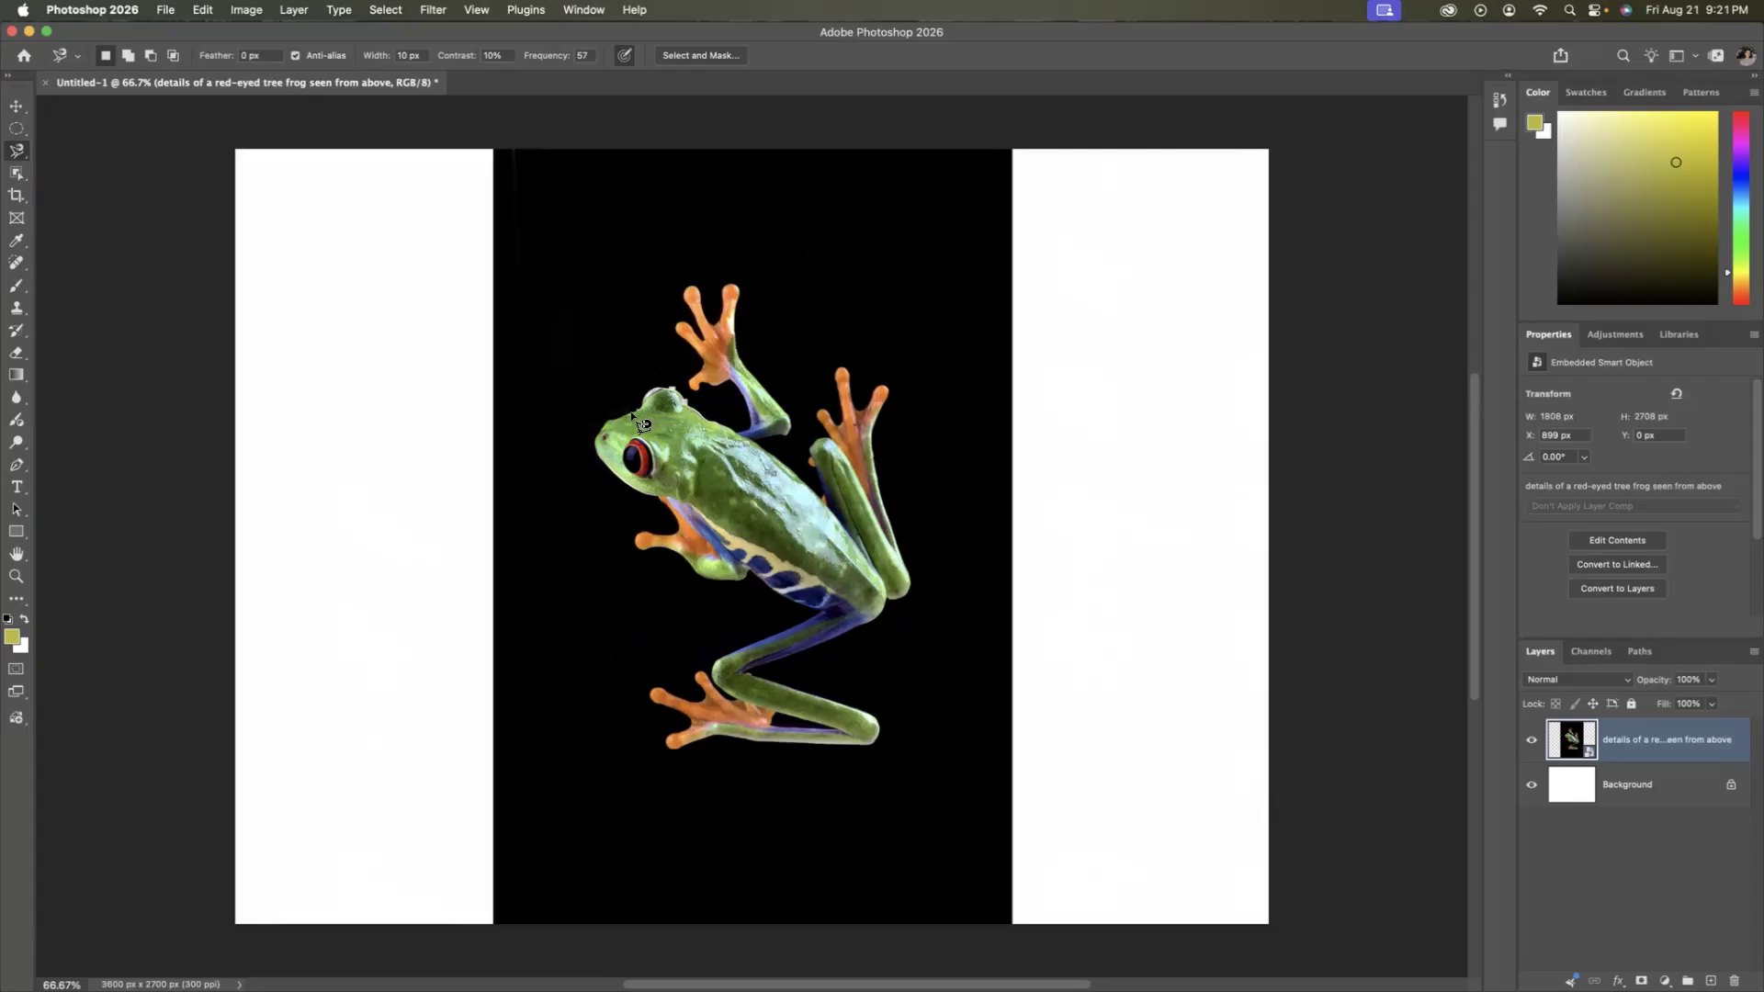
click(593, 456)
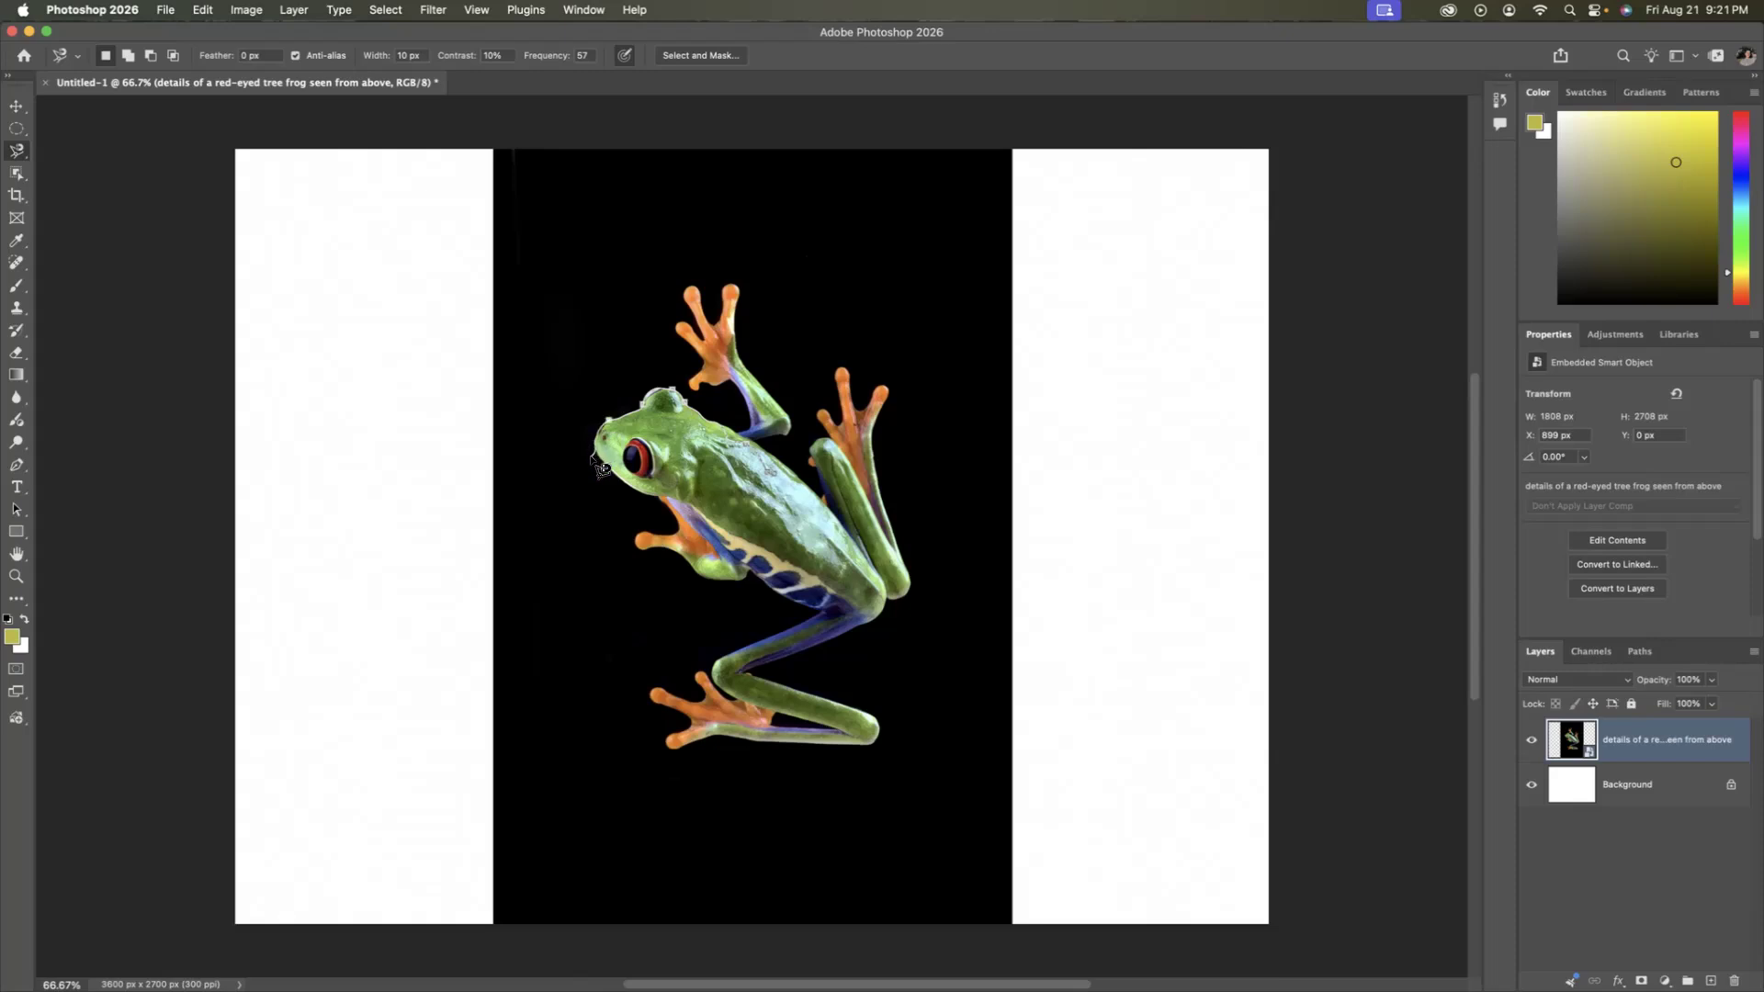
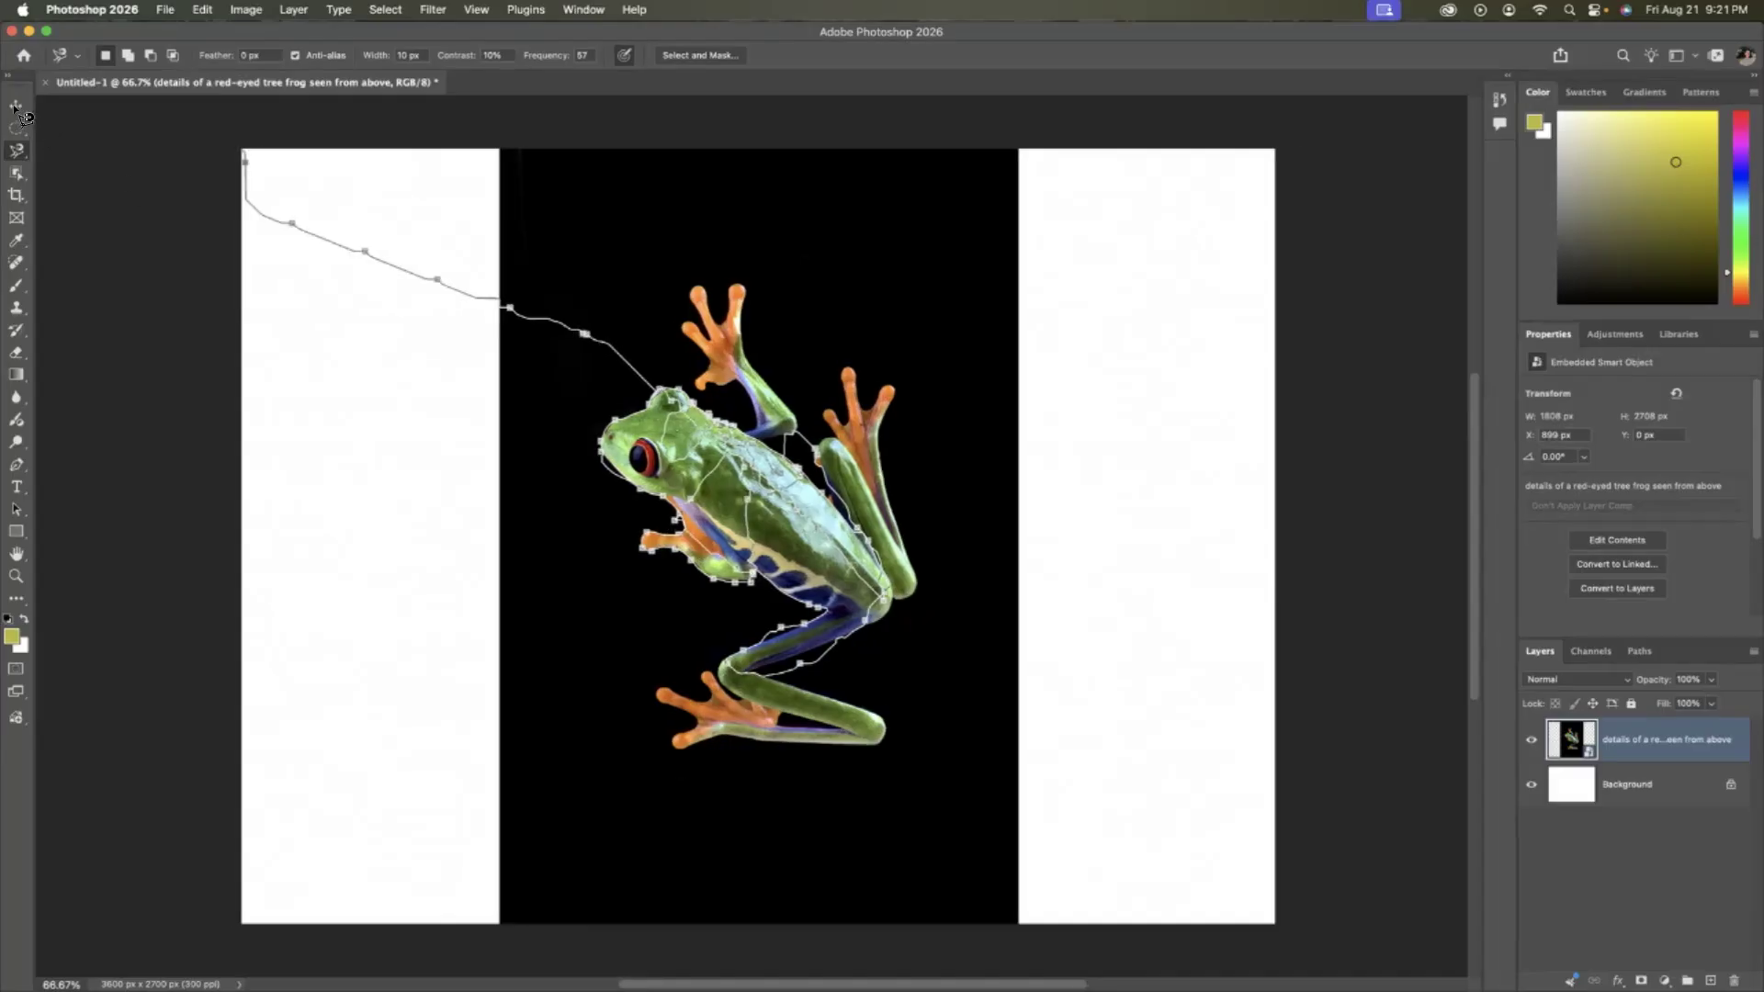
click(384, 11)
click(385, 10)
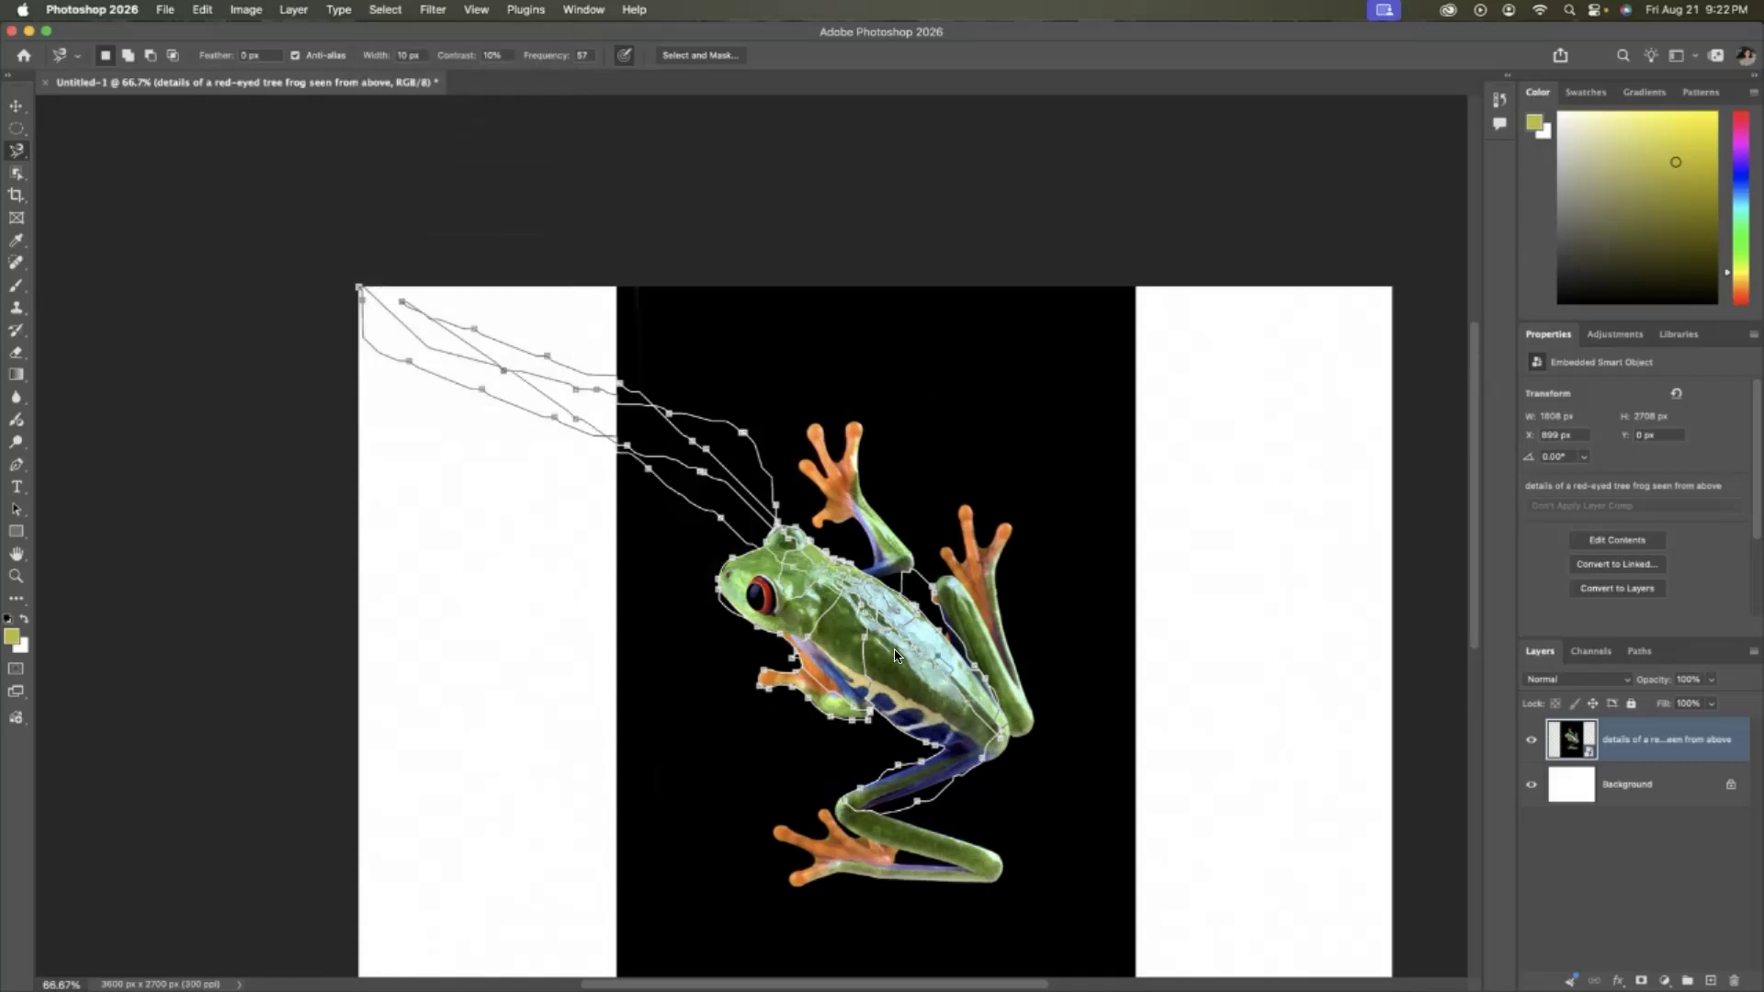
scroll(897, 646, down, 2)
scroll(896, 643, down, 2)
scroll(898, 645, up, 1)
scroll(898, 645, right, 1)
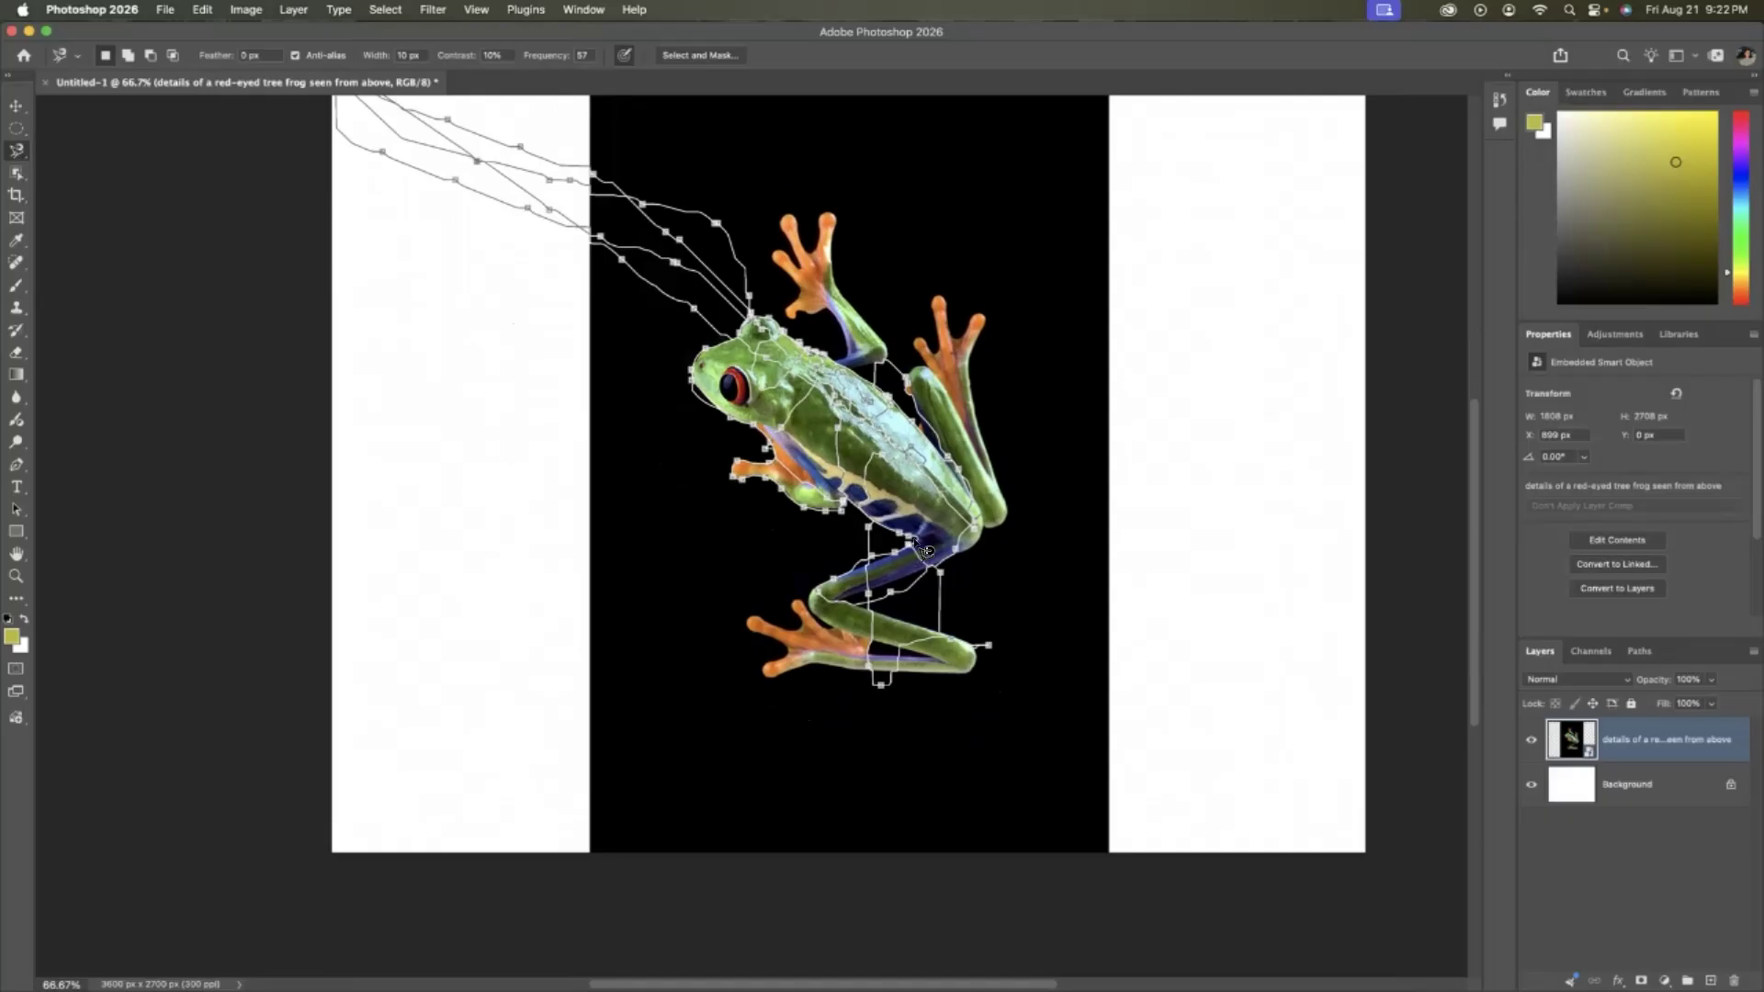
scroll(919, 544, up, 1)
scroll(918, 544, right, 2)
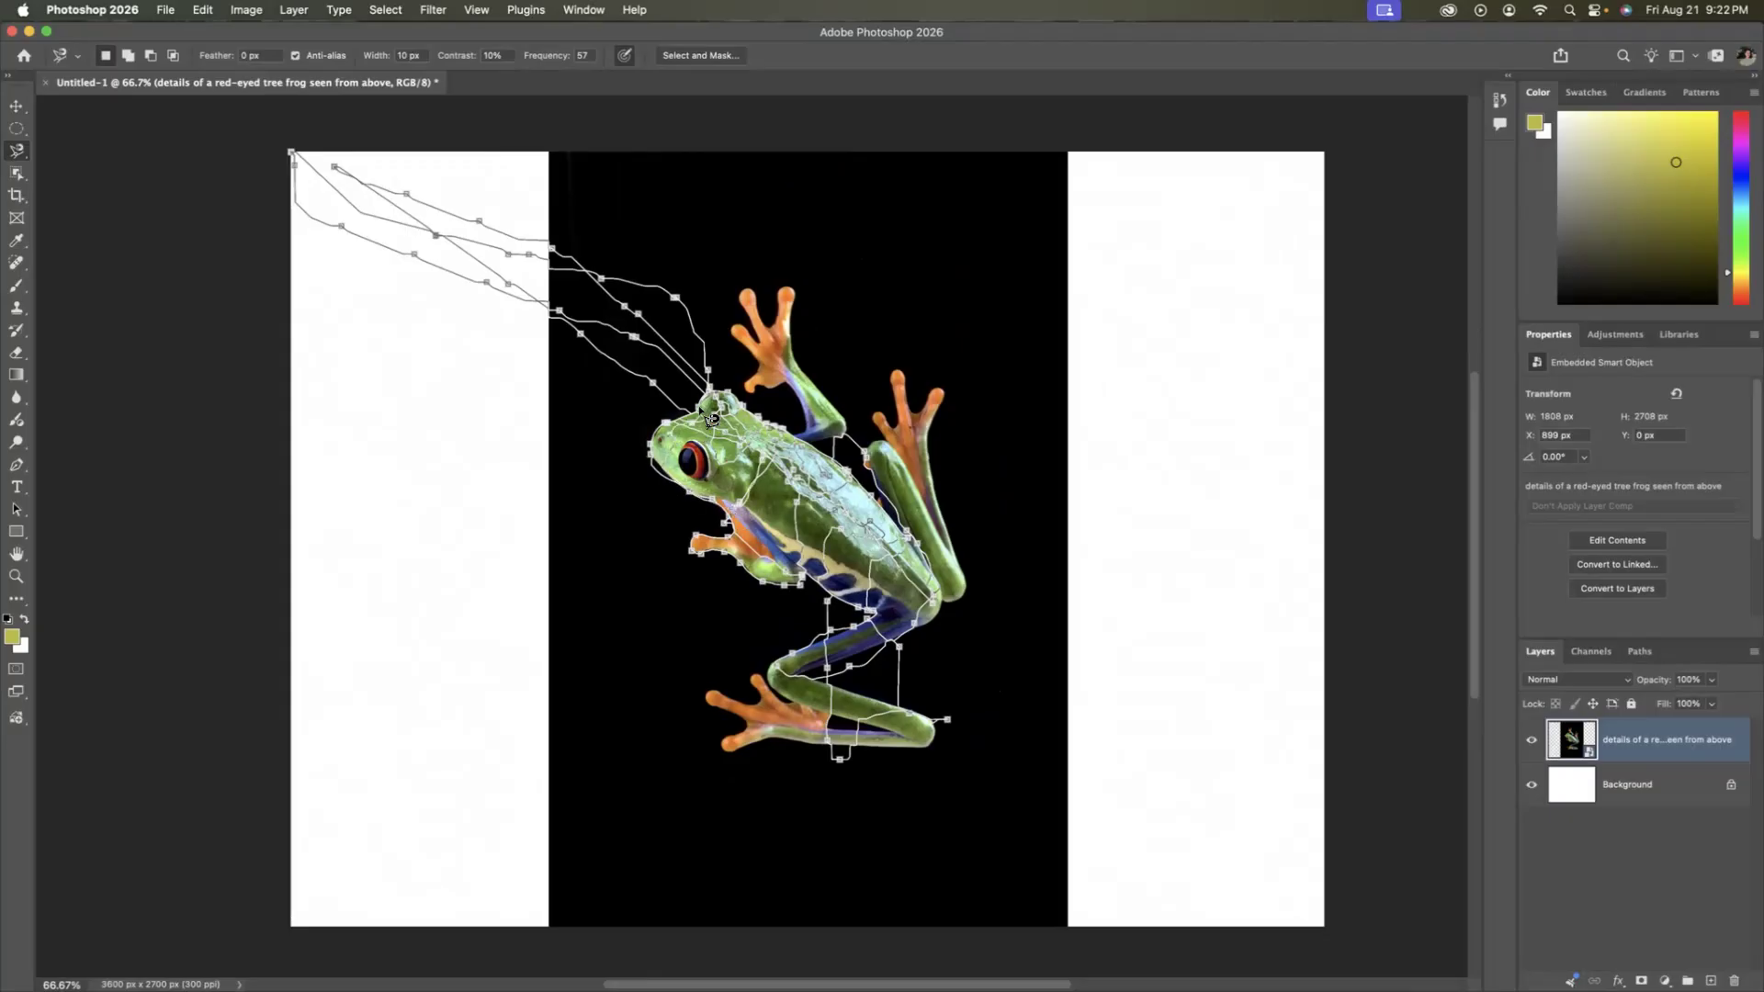
scroll(606, 192, up, 5)
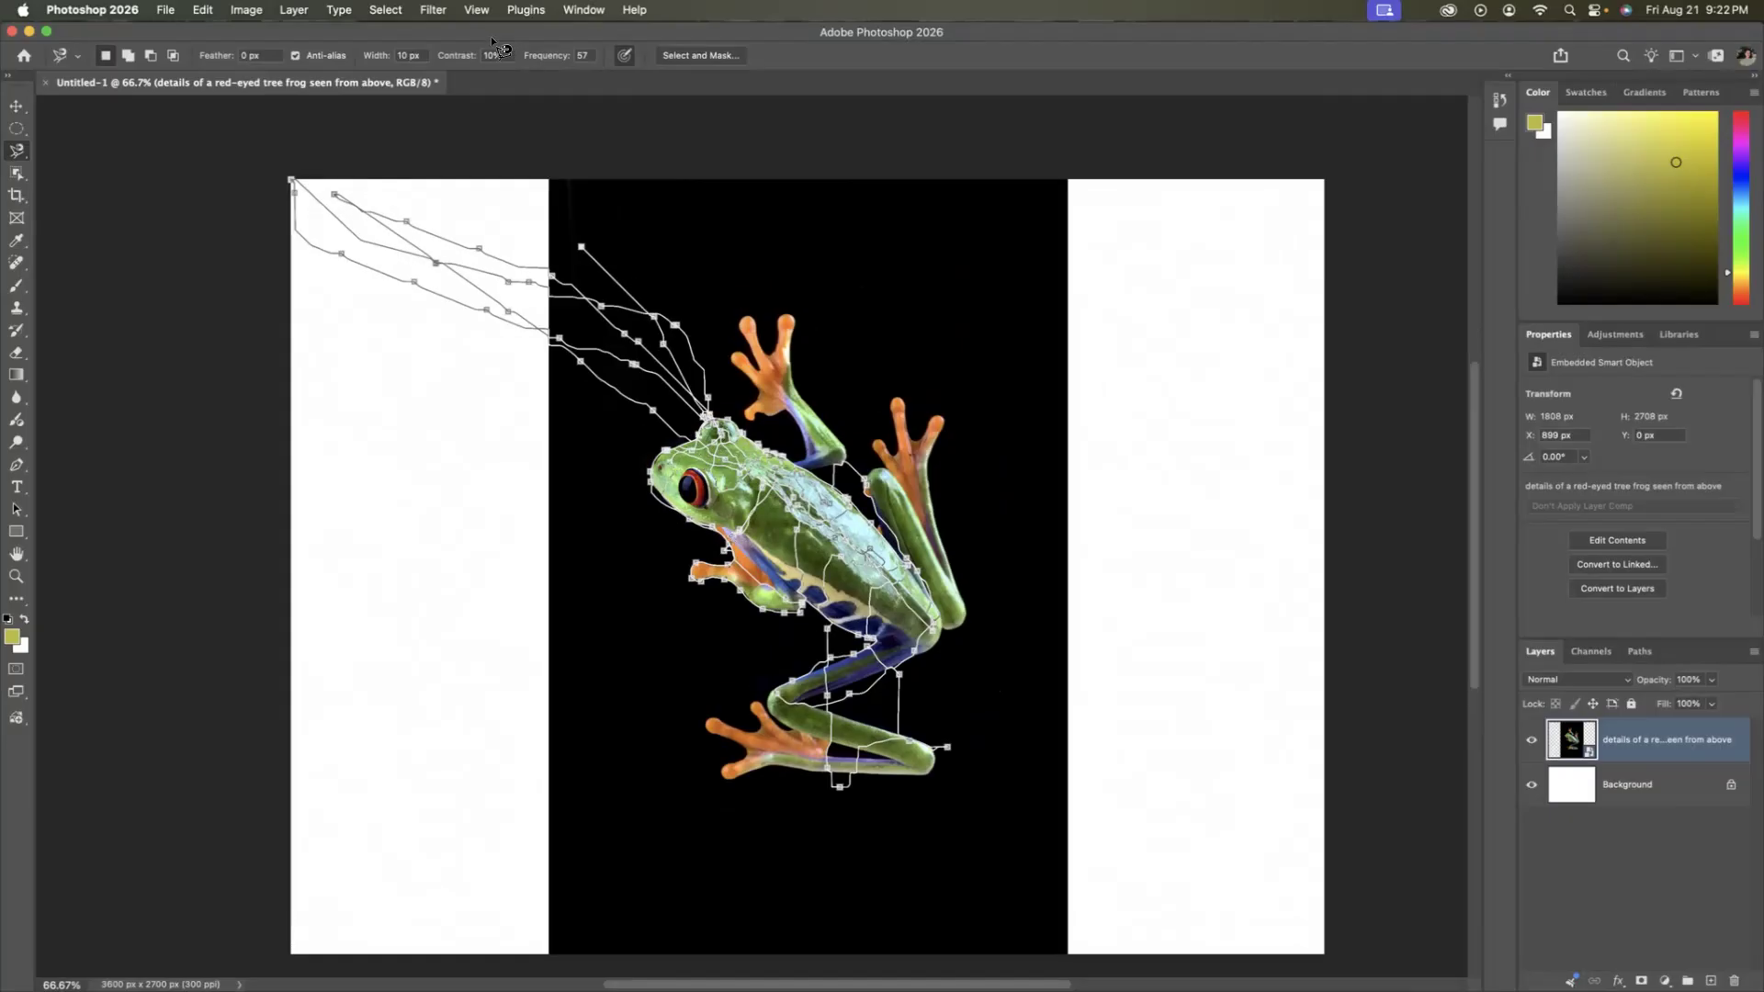
scroll(774, 726, down, 3)
scroll(779, 728, down, 3)
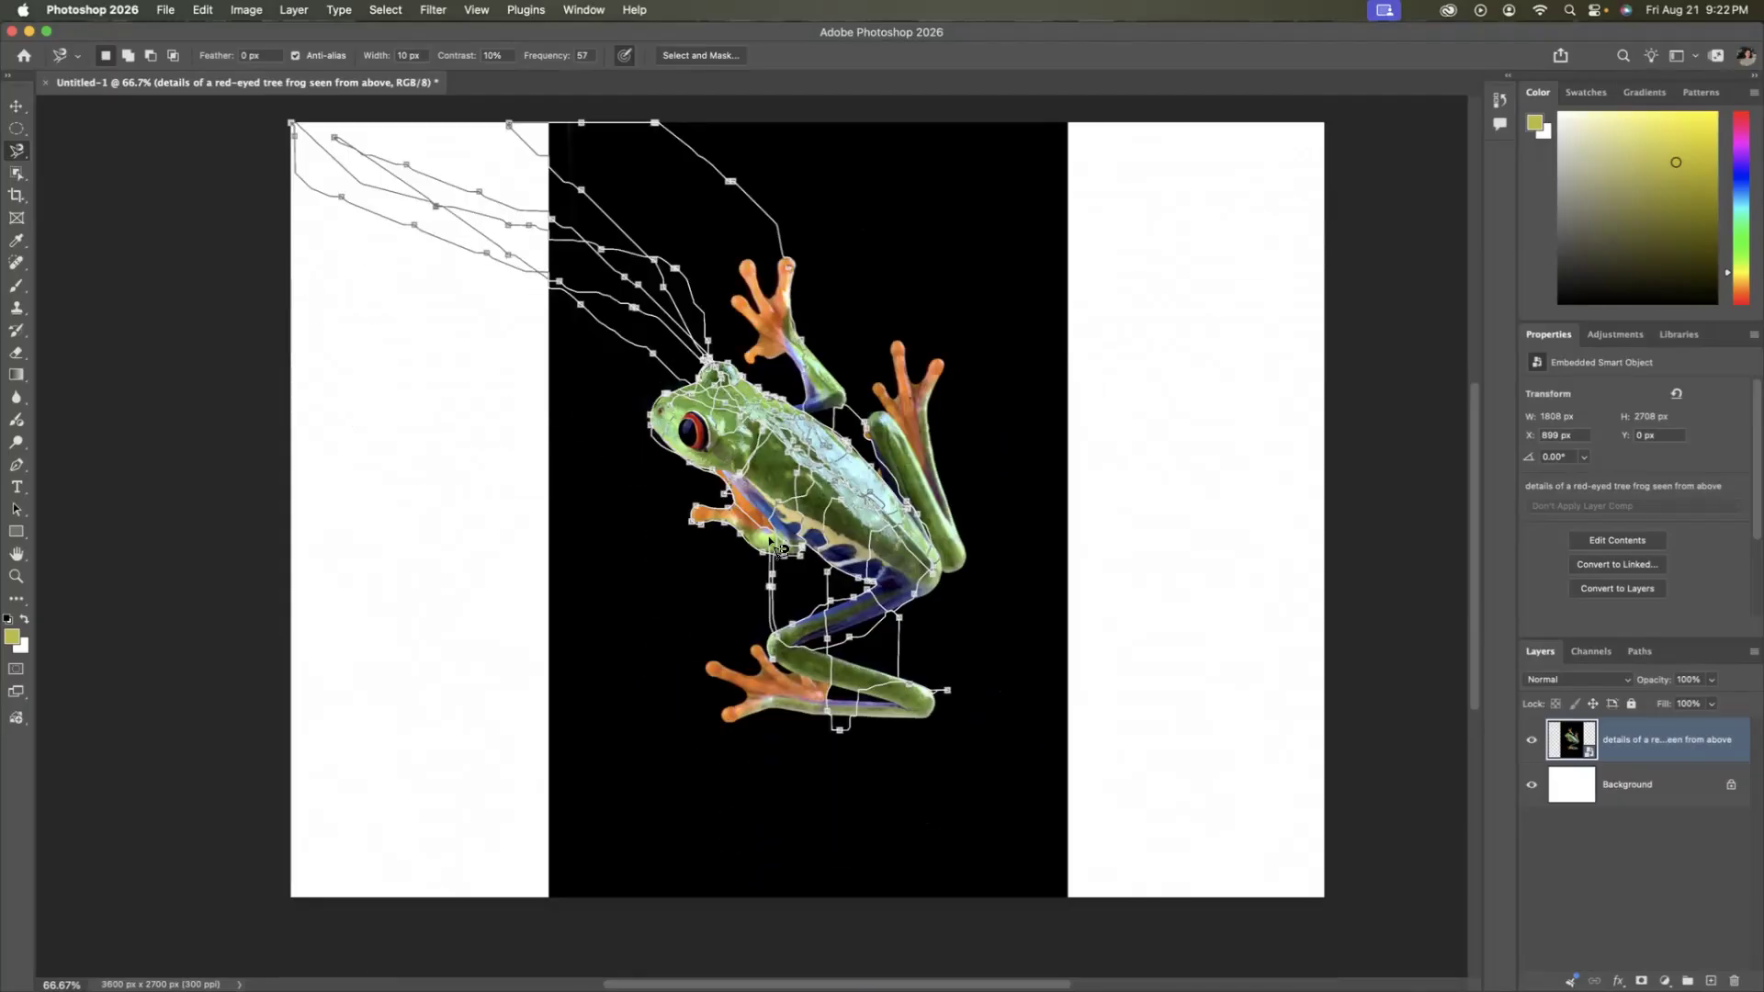
scroll(841, 634, up, 2)
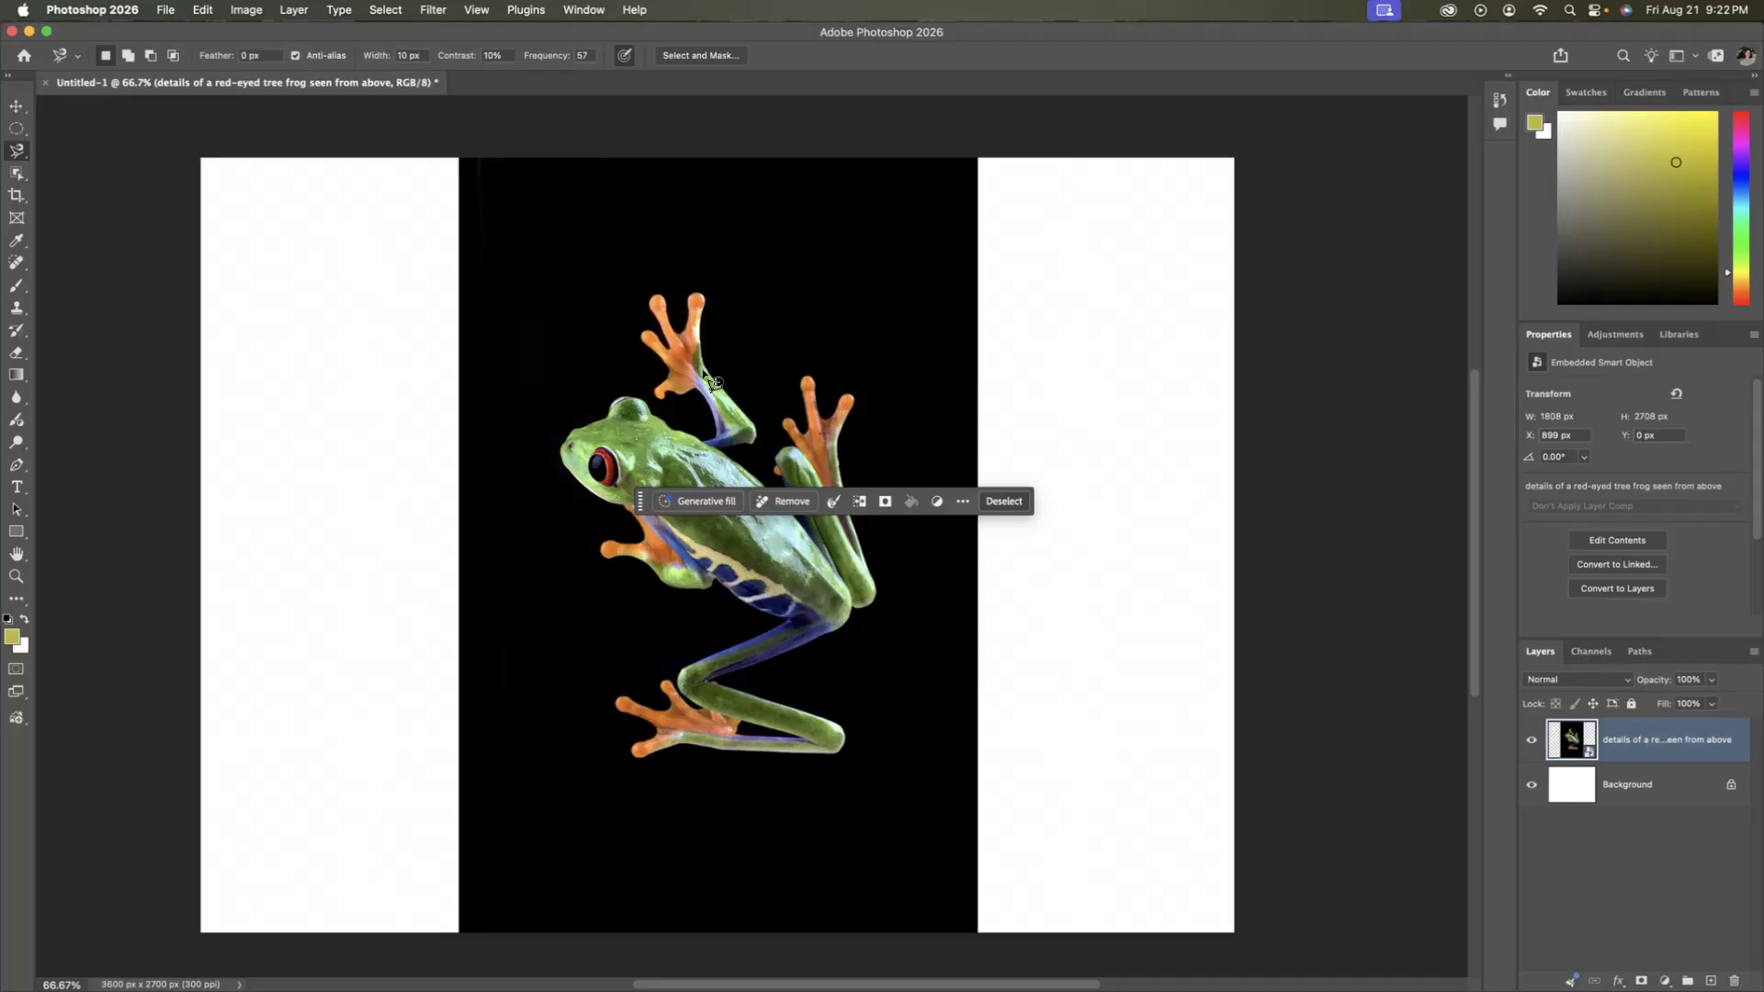
Move the contextual task bar below the frog, and outline the frog's head with a closed Magnetic Lasso selection before deselecting it.
drag(643, 504, 545, 902)
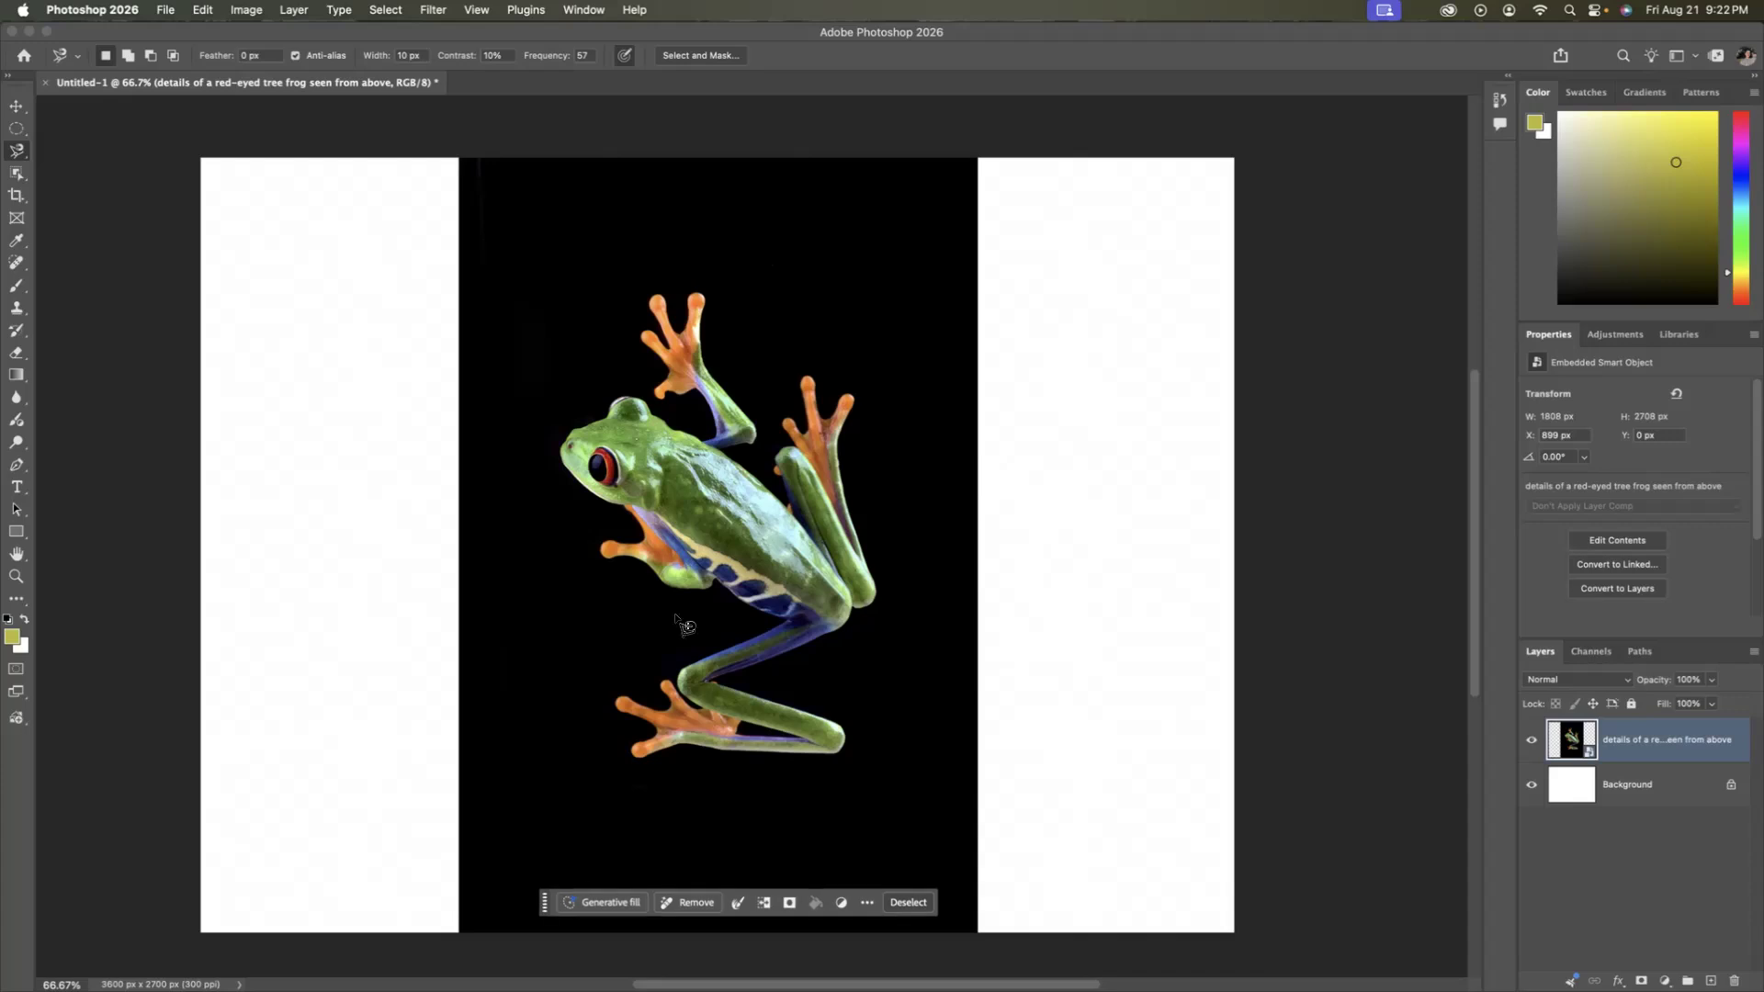
click(711, 450)
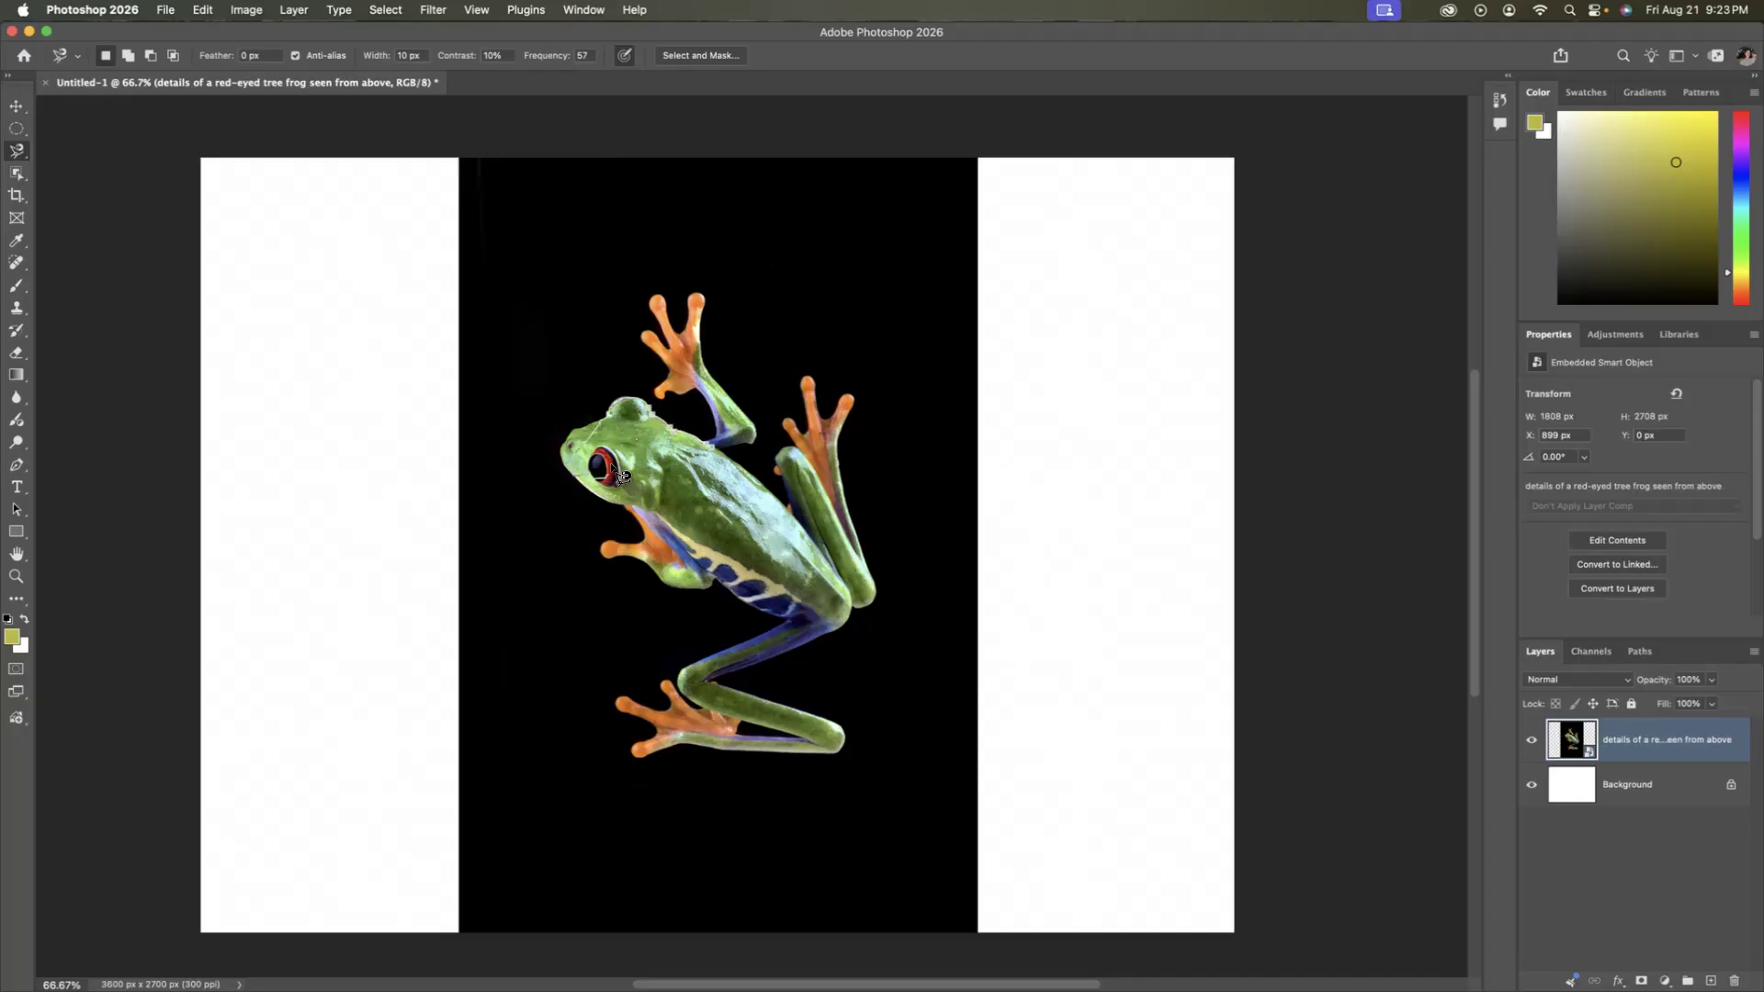
click(710, 450)
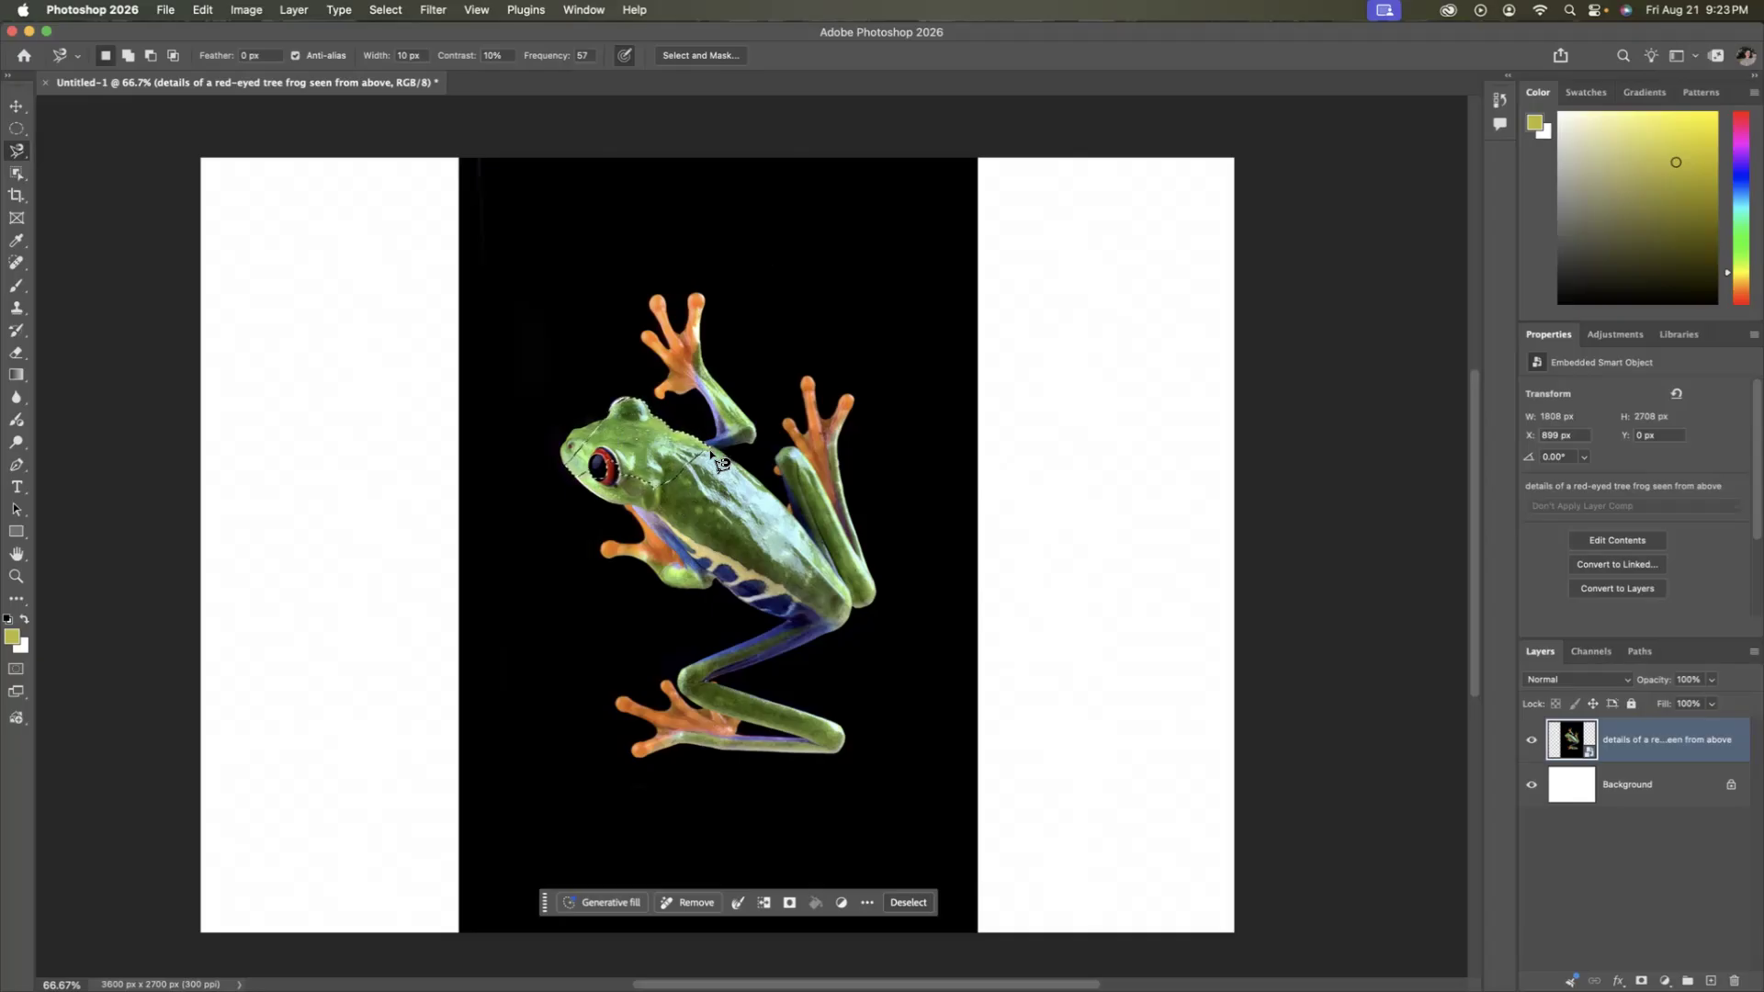
key(super+d)
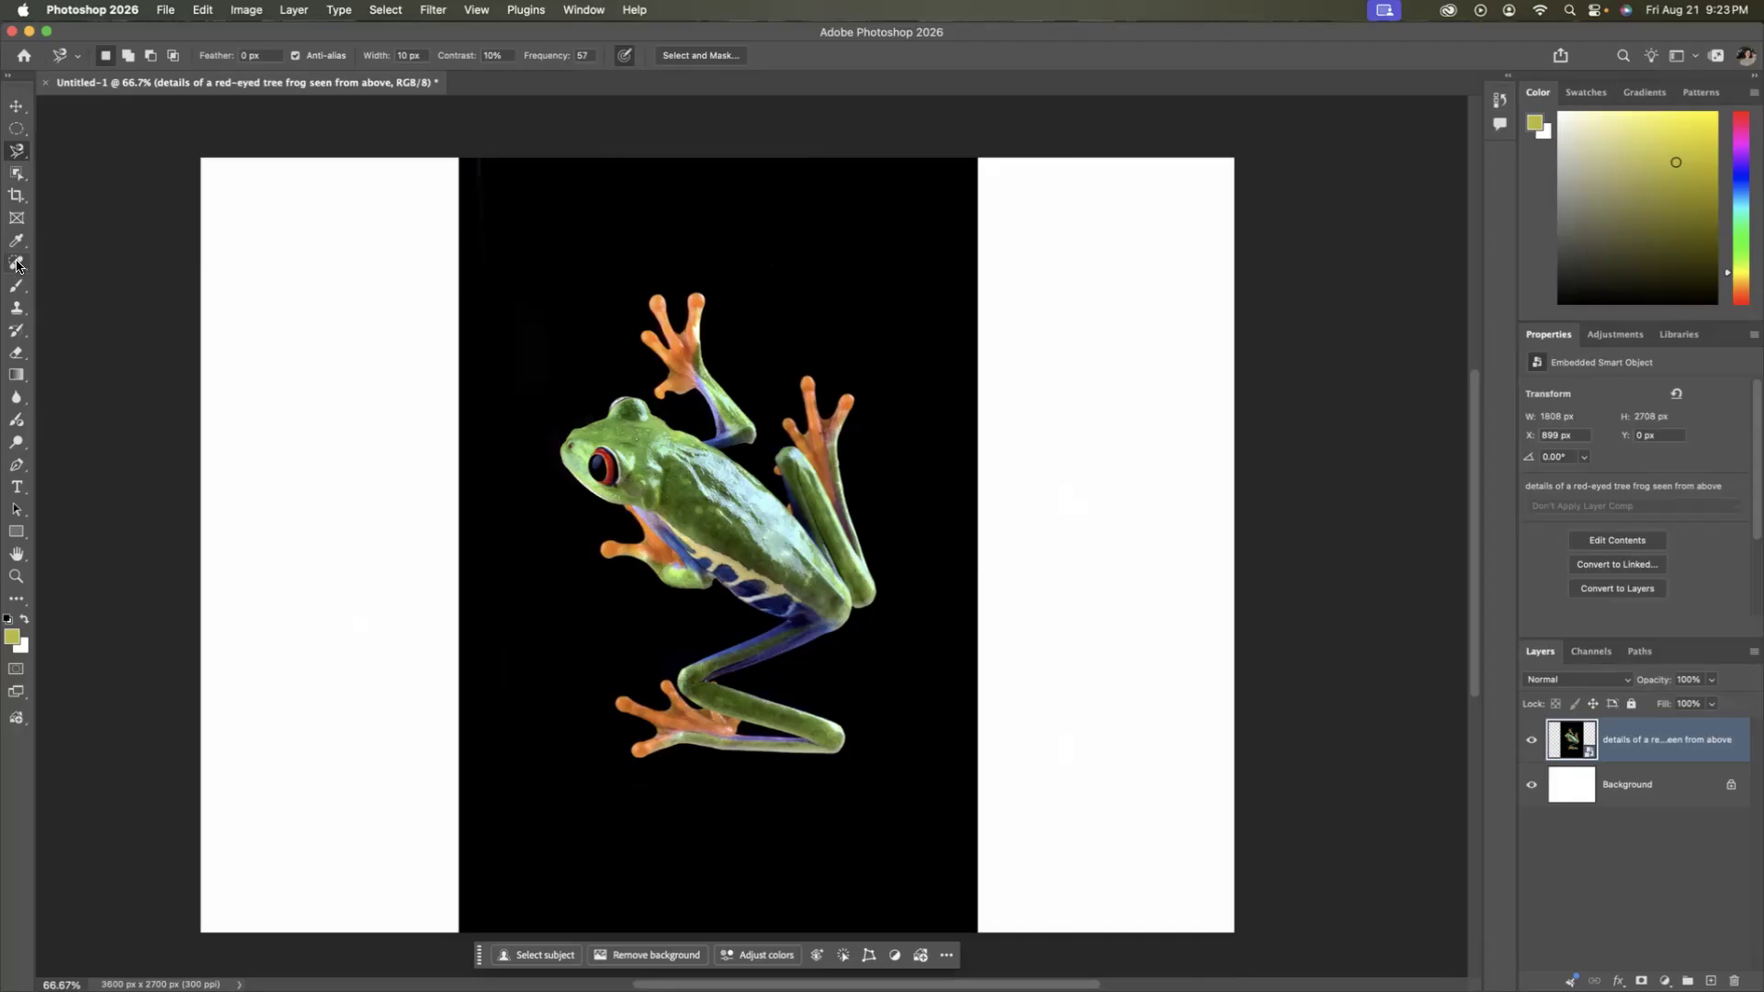
Paint a selection over the frog's body and hind legs with the Quick Selection Tool, then switch to subtract mode and deselect.
right_click(17, 155)
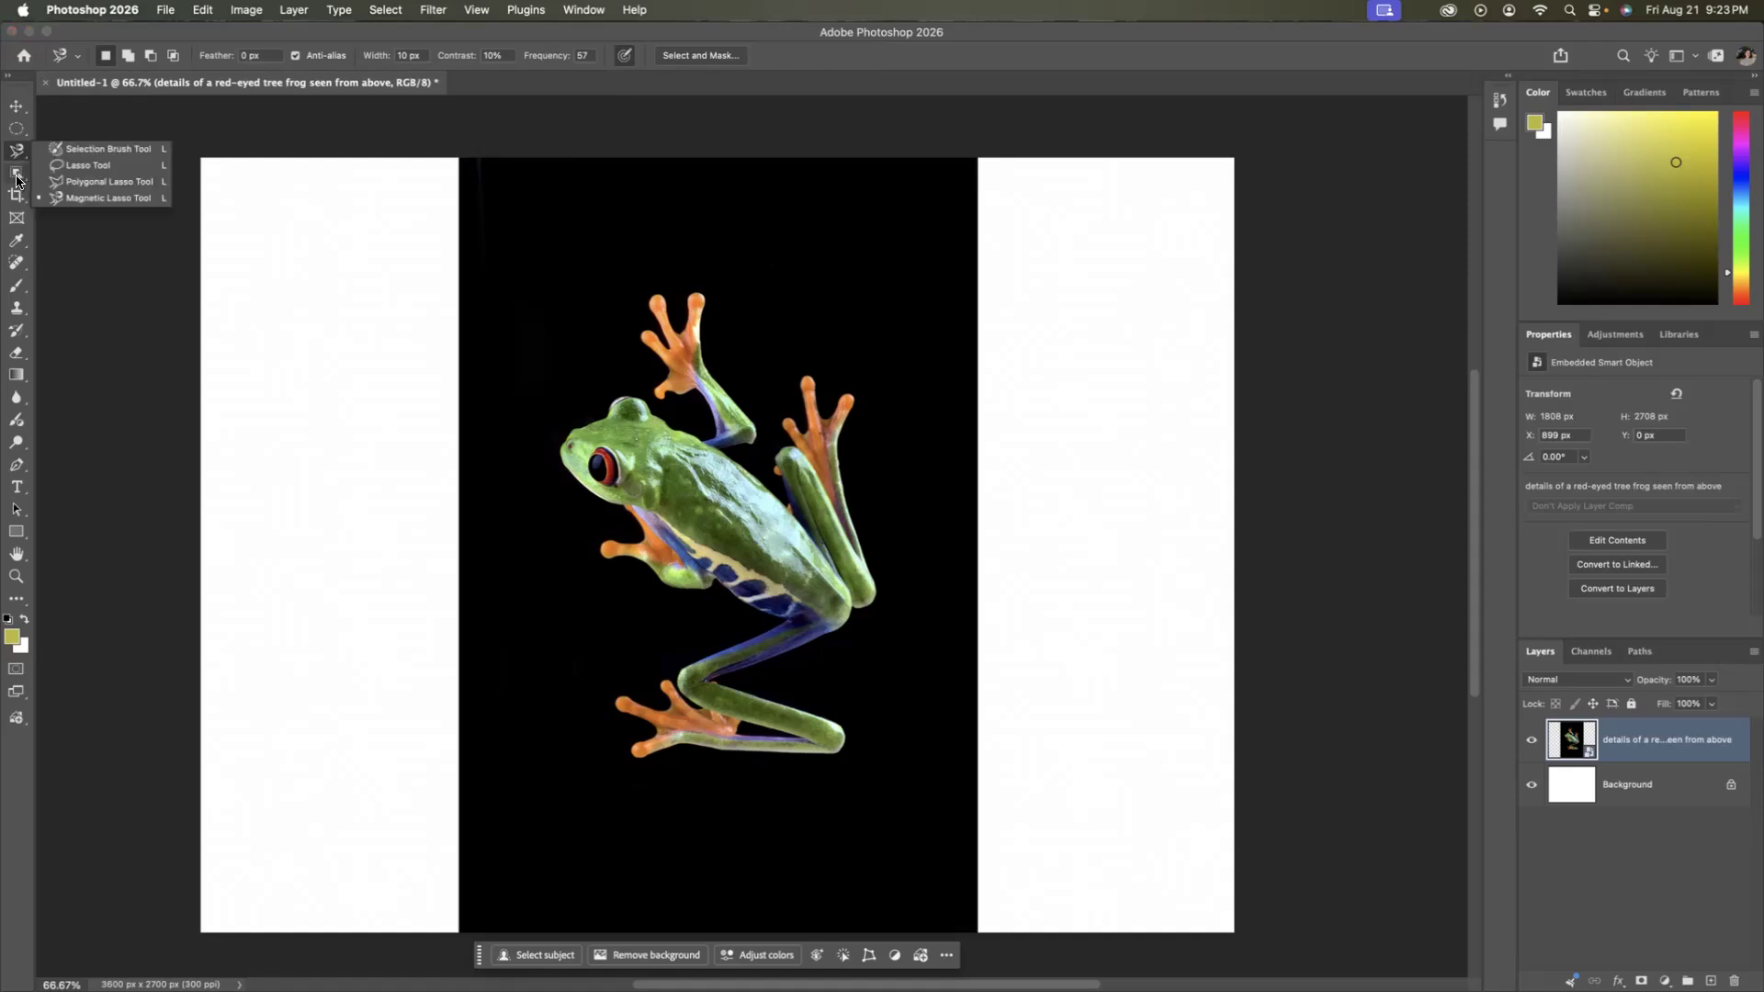
right_click(16, 176)
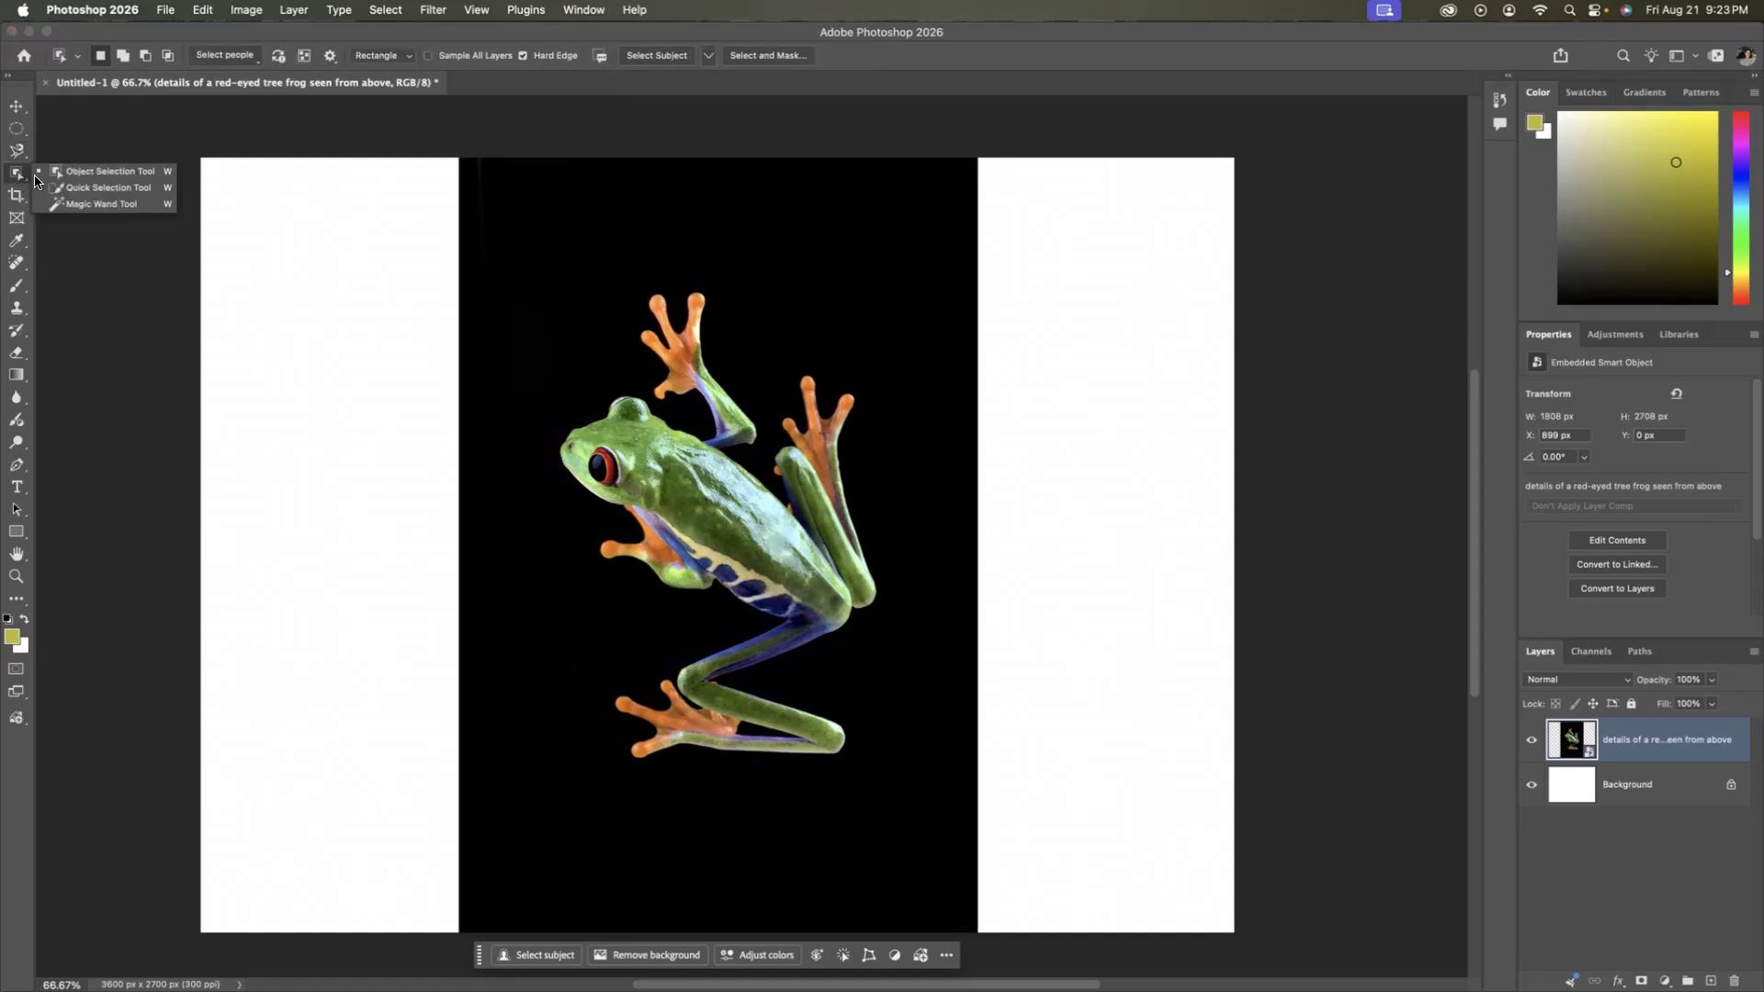
click(108, 188)
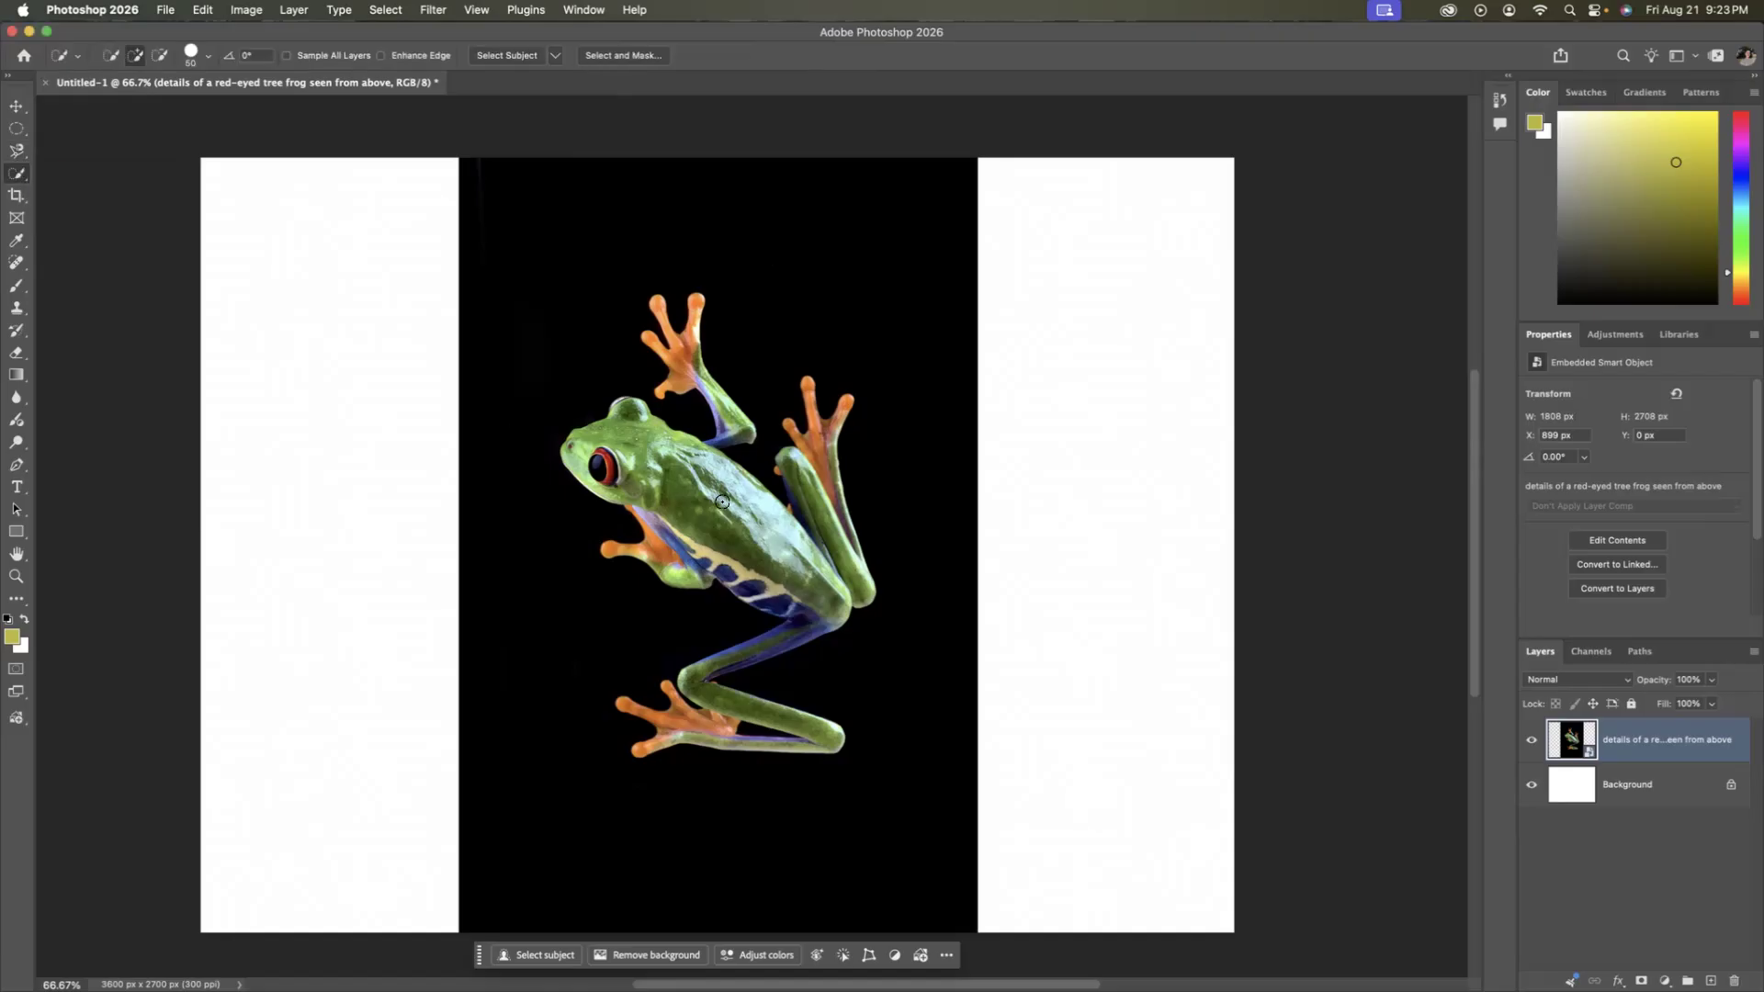
mouse_move(720, 485)
mouse_down()
mouse_move(649, 433)
mouse_move(606, 445)
mouse_move(694, 510)
mouse_move(784, 544)
mouse_move(819, 599)
mouse_move(805, 610)
mouse_move(662, 544)
mouse_up()
drag(812, 541, 814, 463)
drag(687, 710, 722, 656)
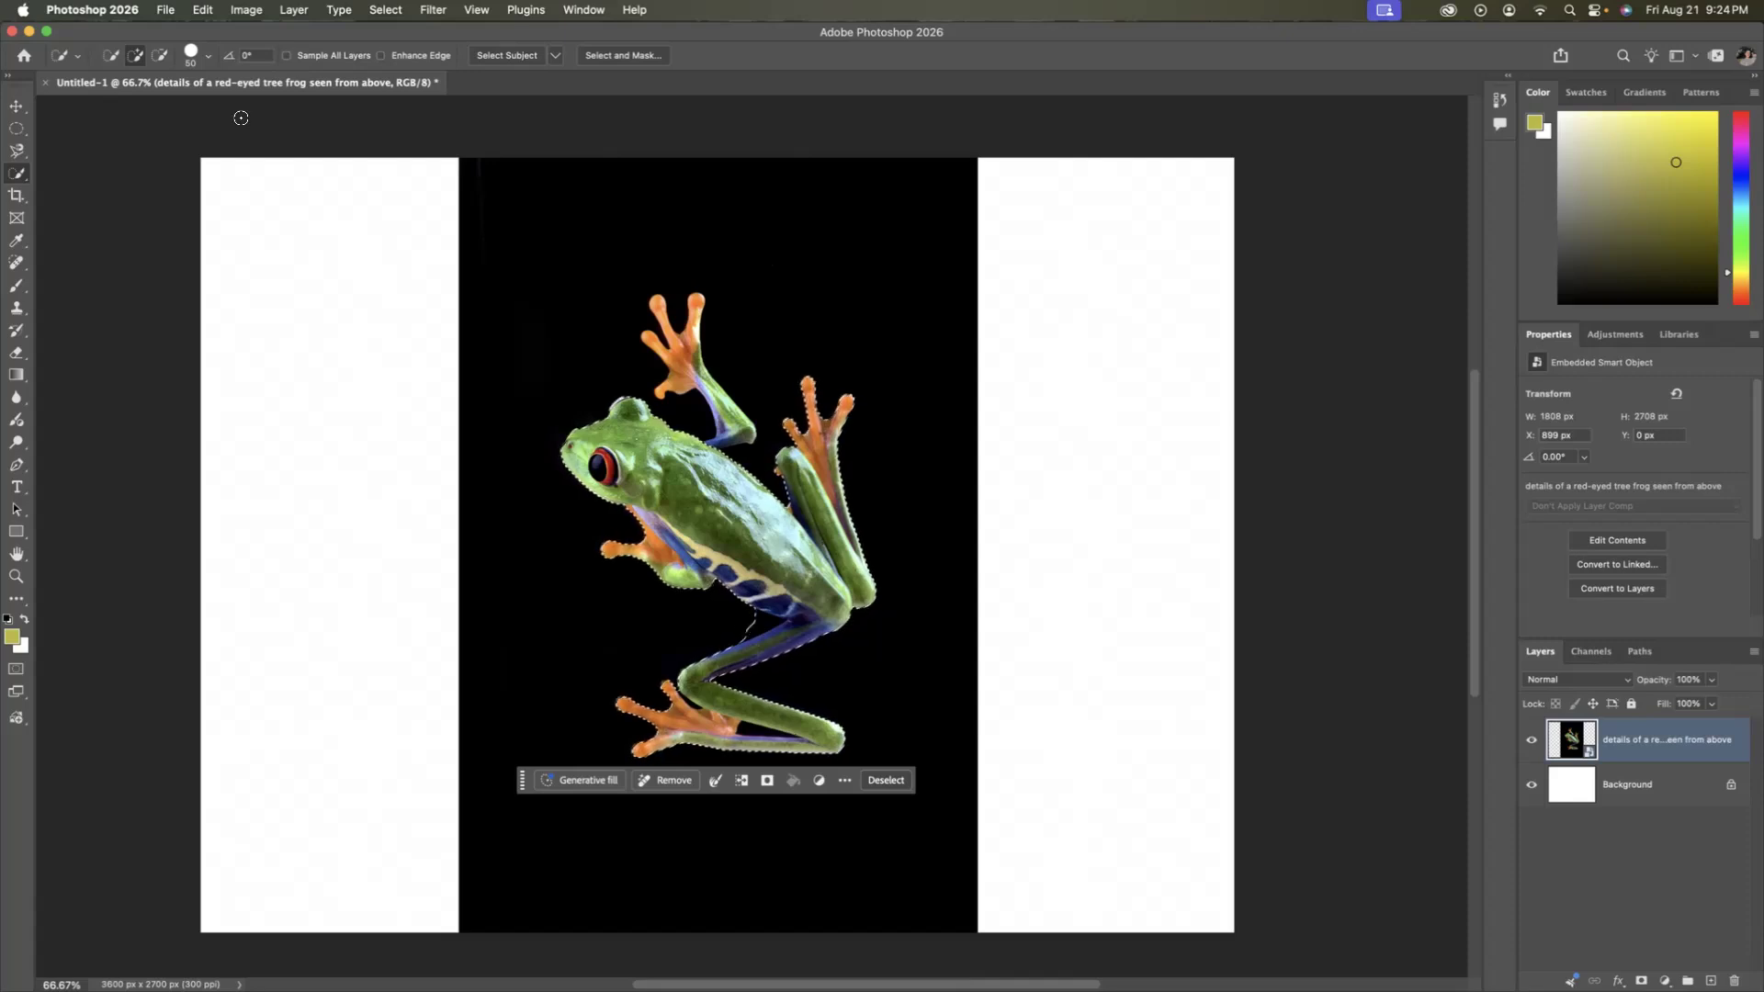
click(161, 58)
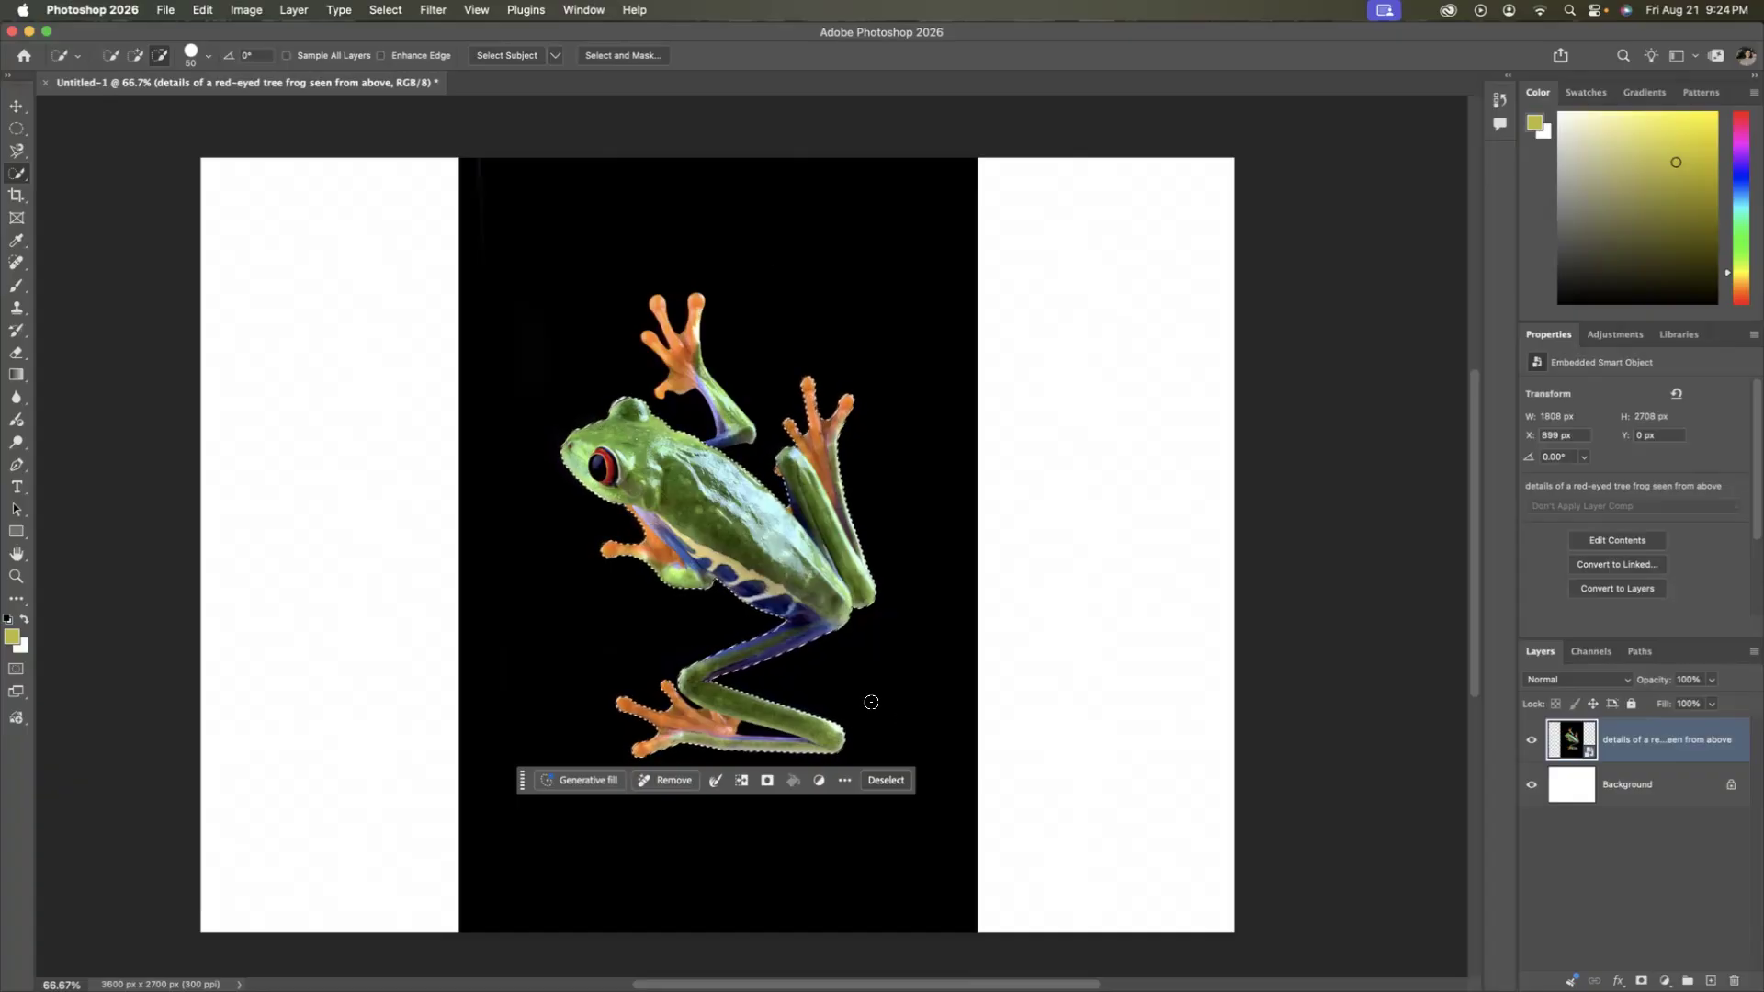
click(890, 781)
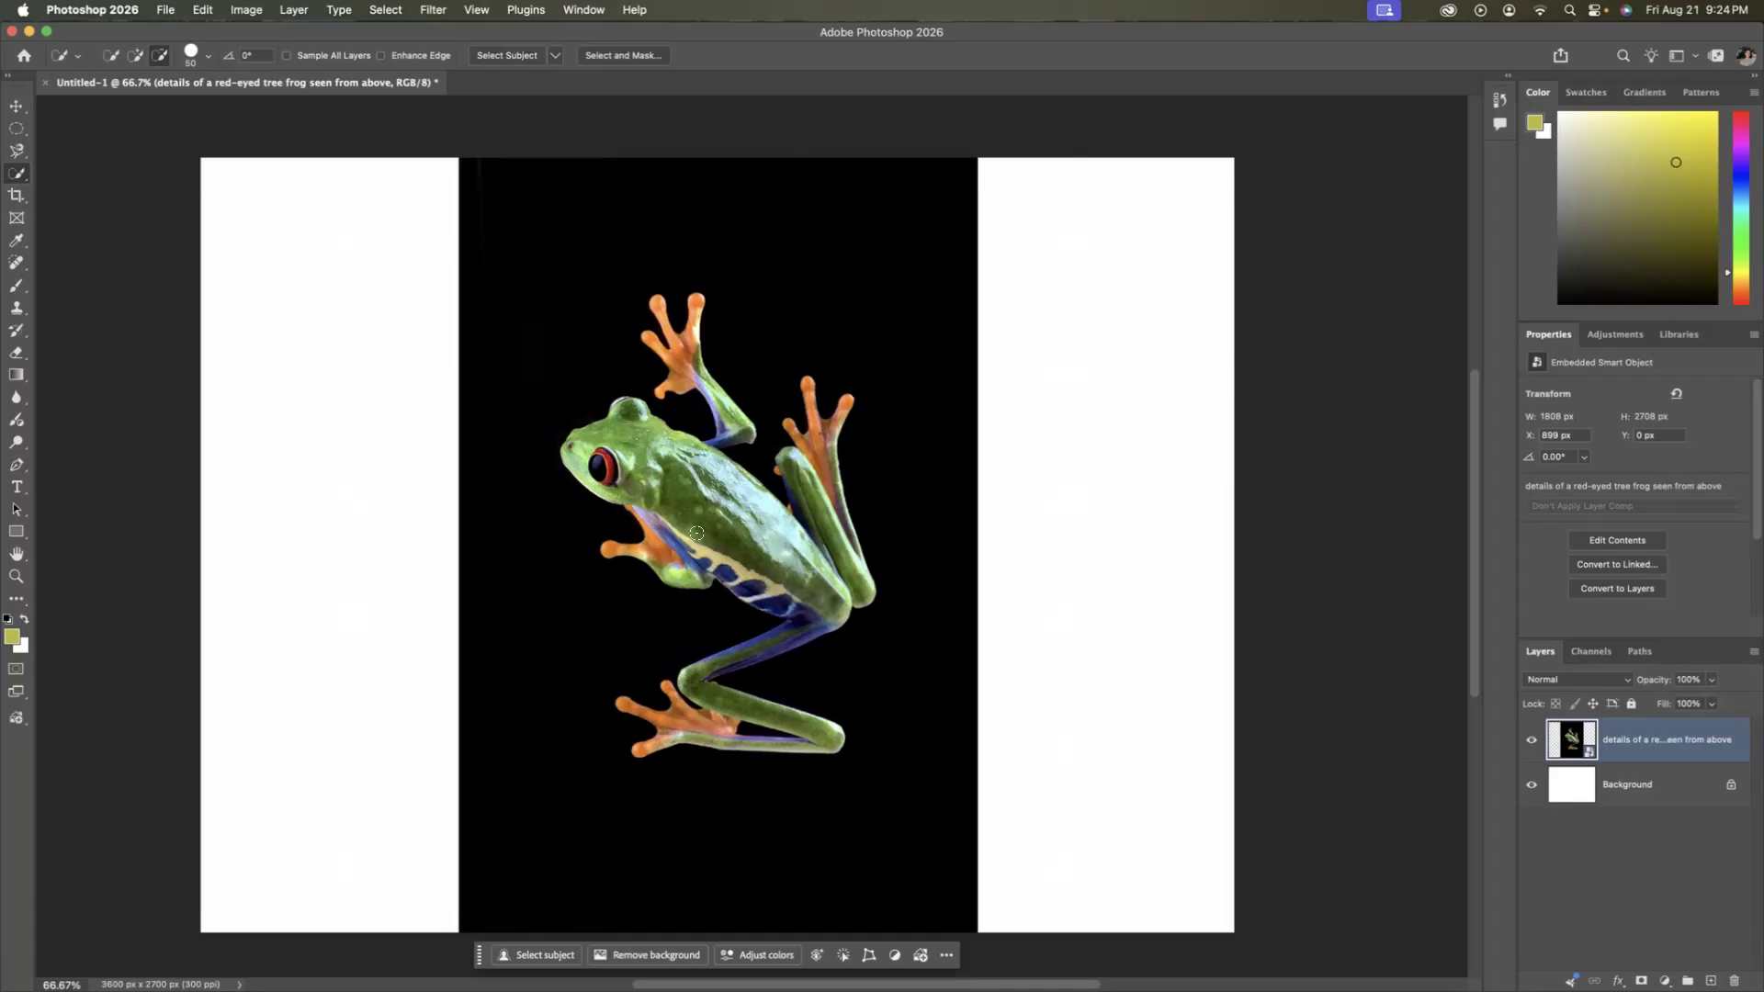
Sample the green areas of the frog's back and head with the Magic Wand Tool at a tolerance of 32.
click(24, 183)
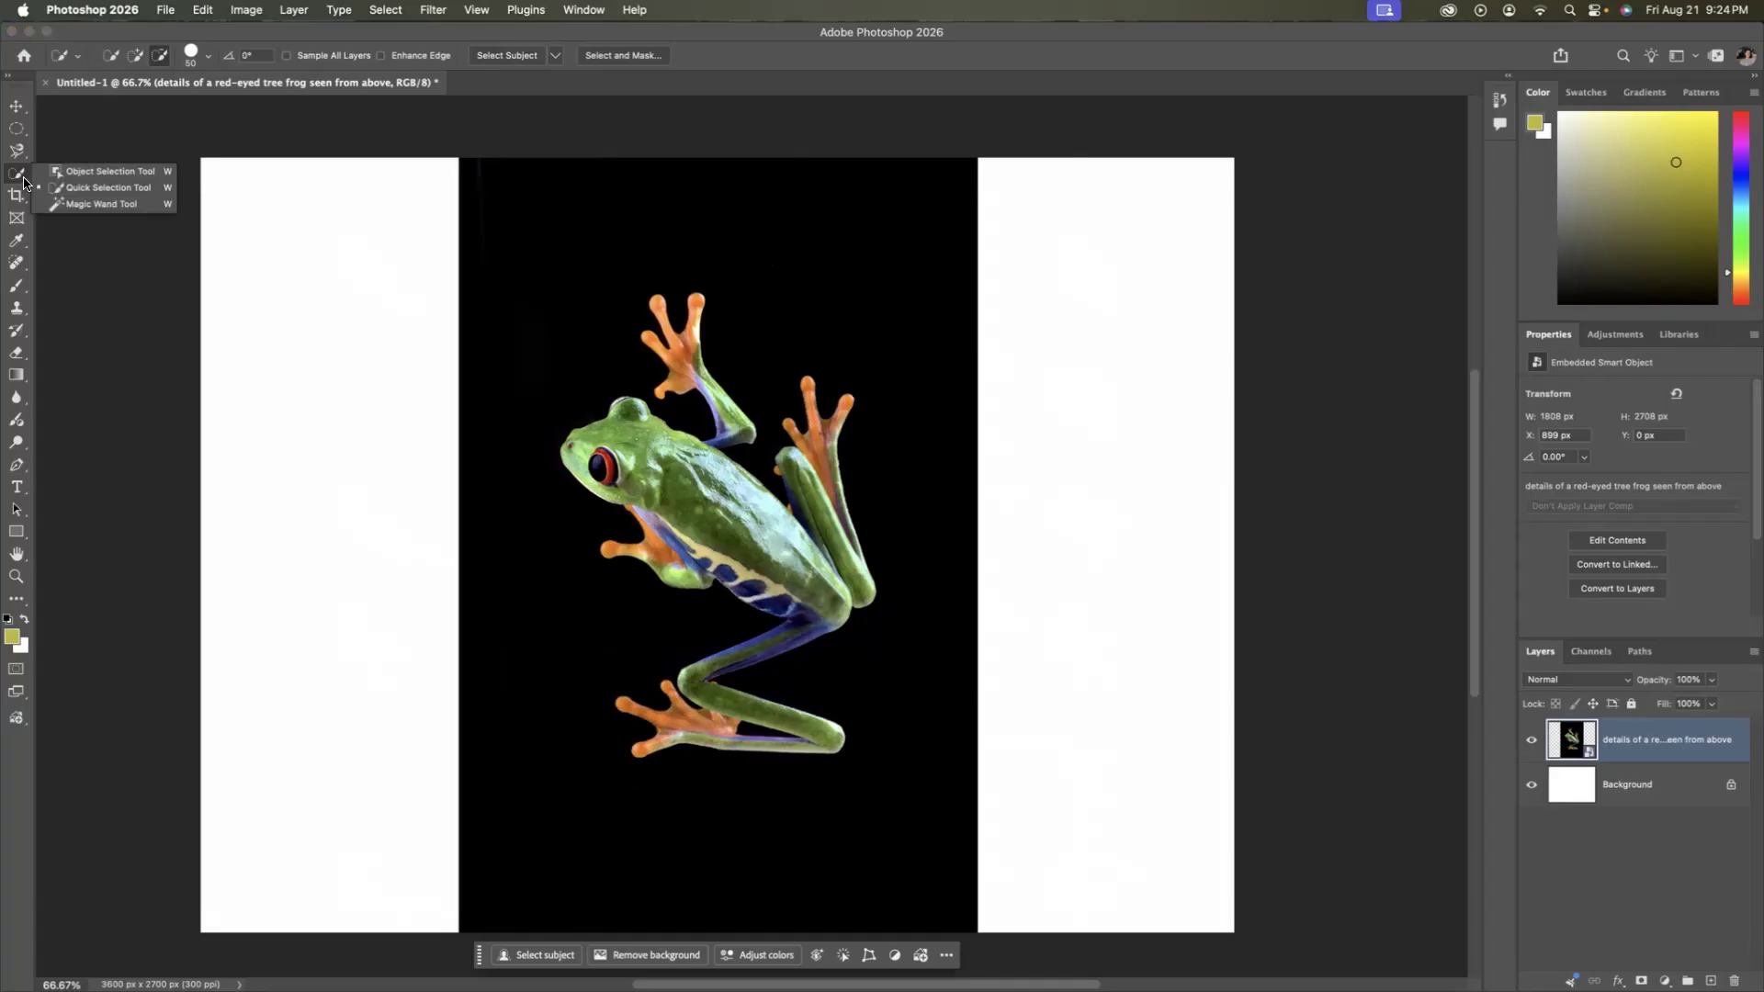
click(101, 204)
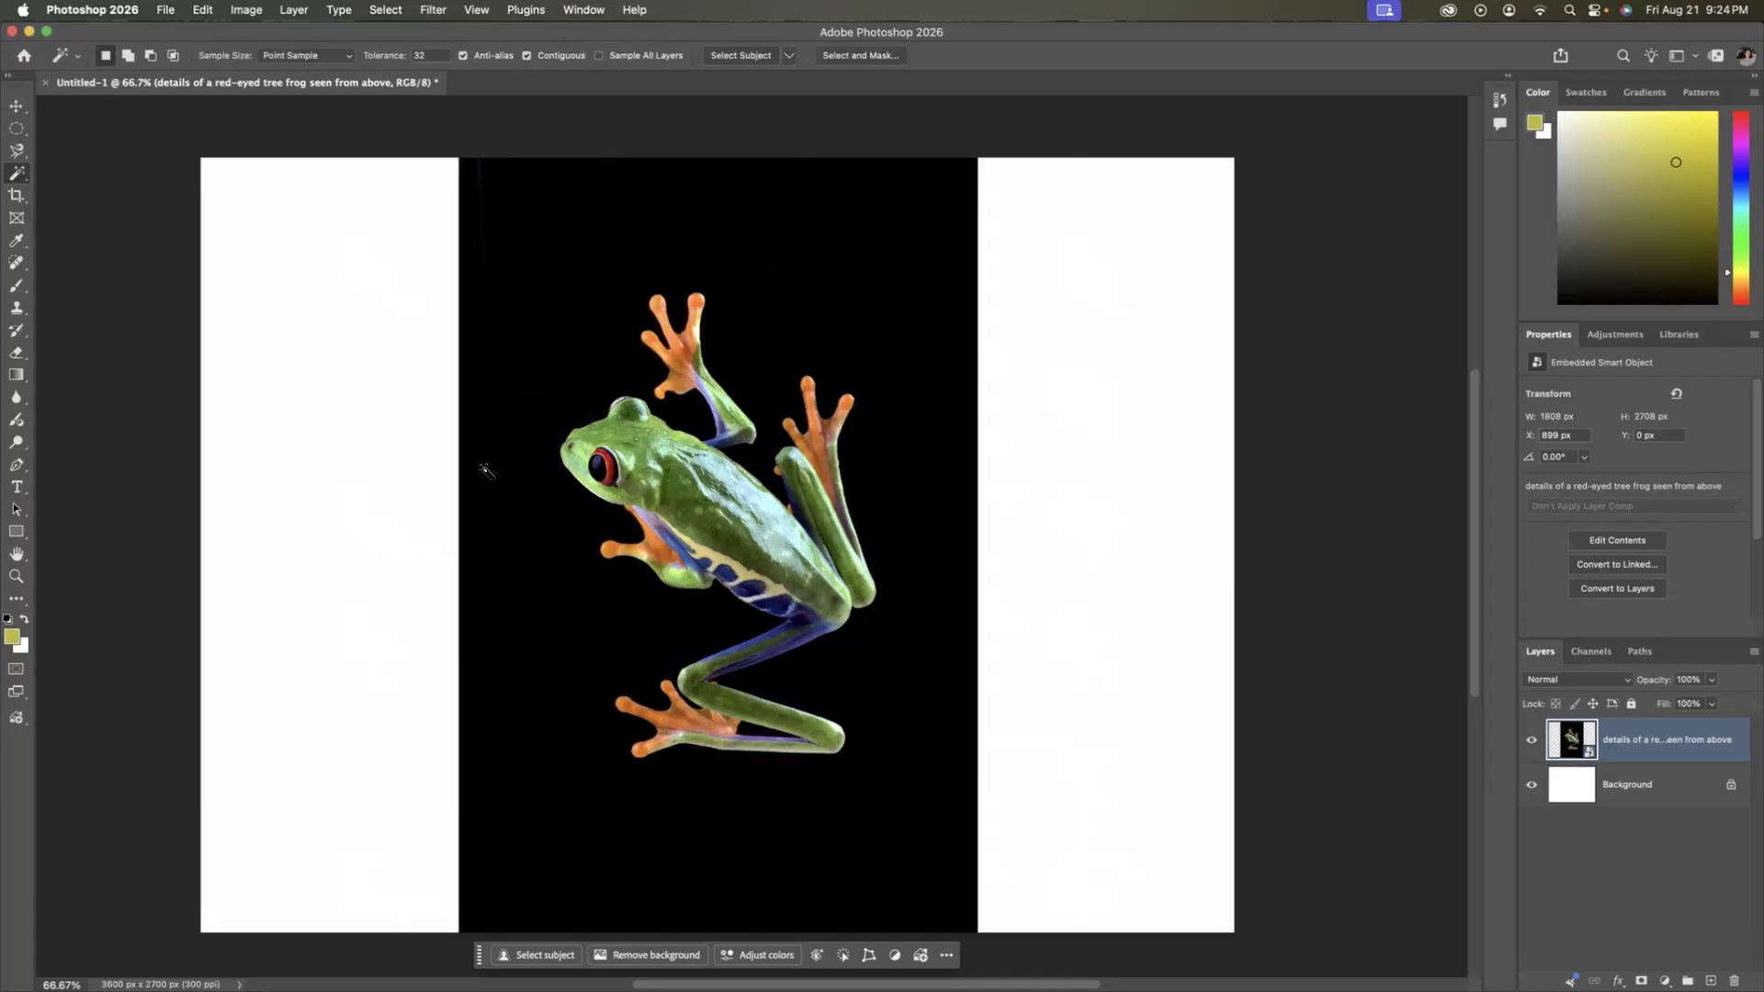
click(687, 472)
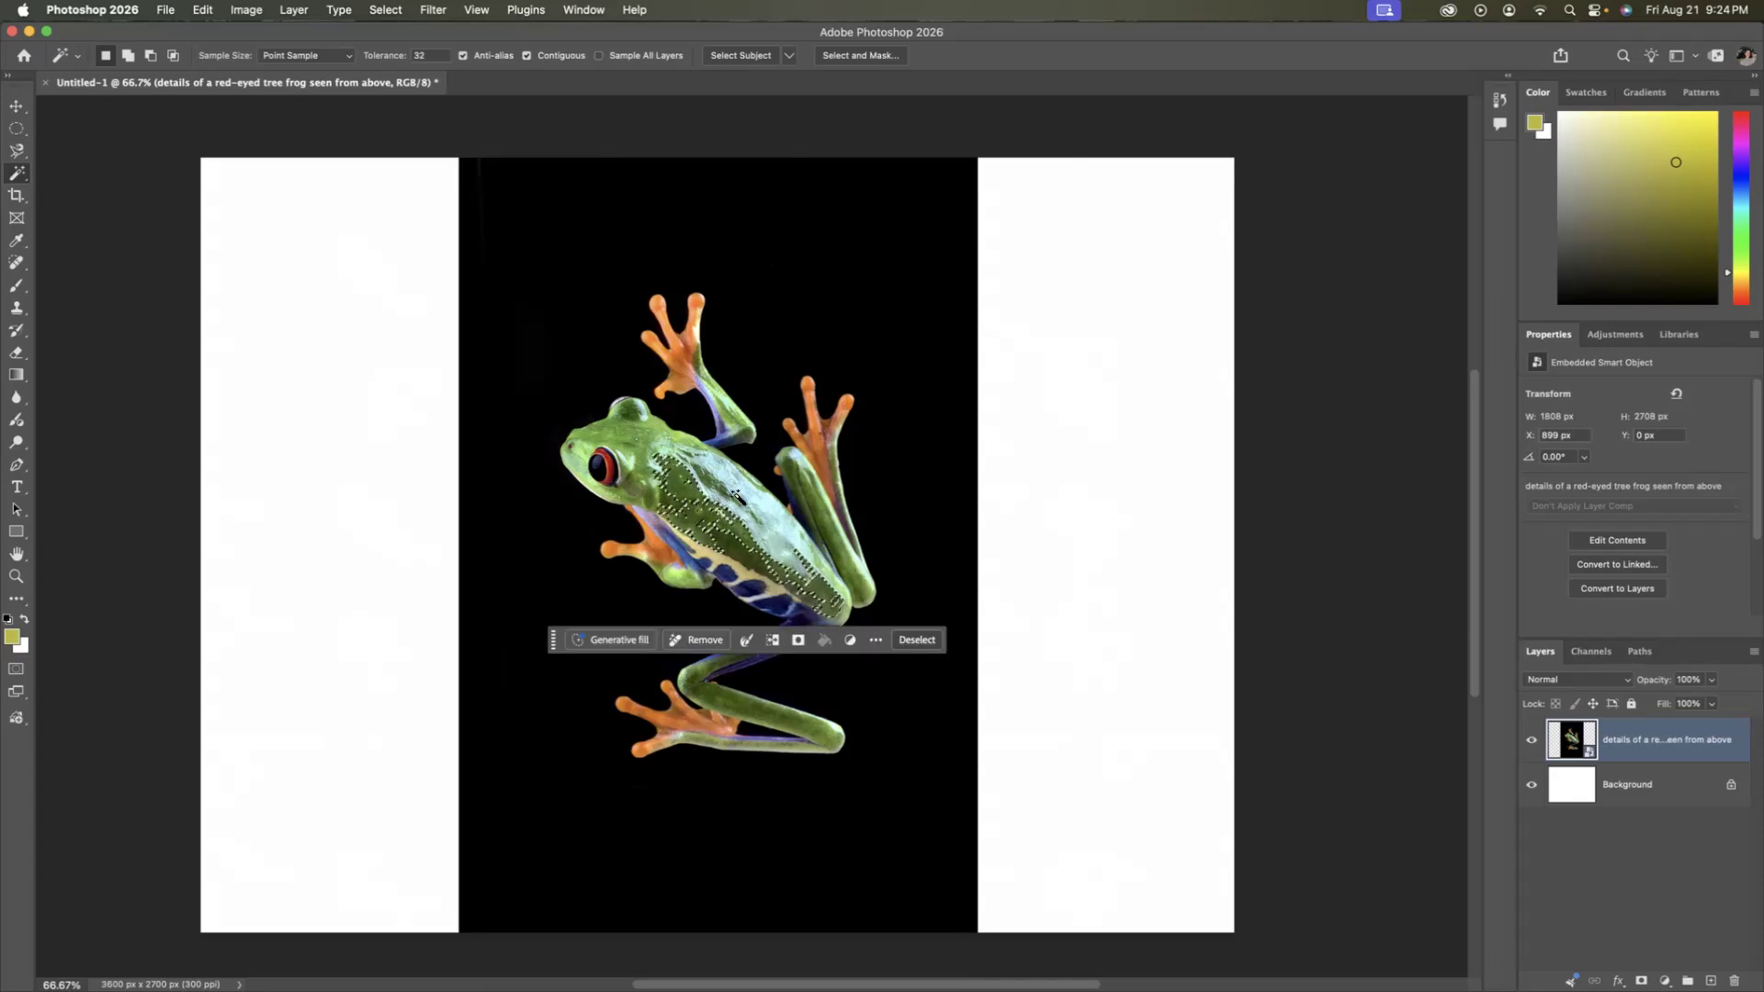
click(685, 482)
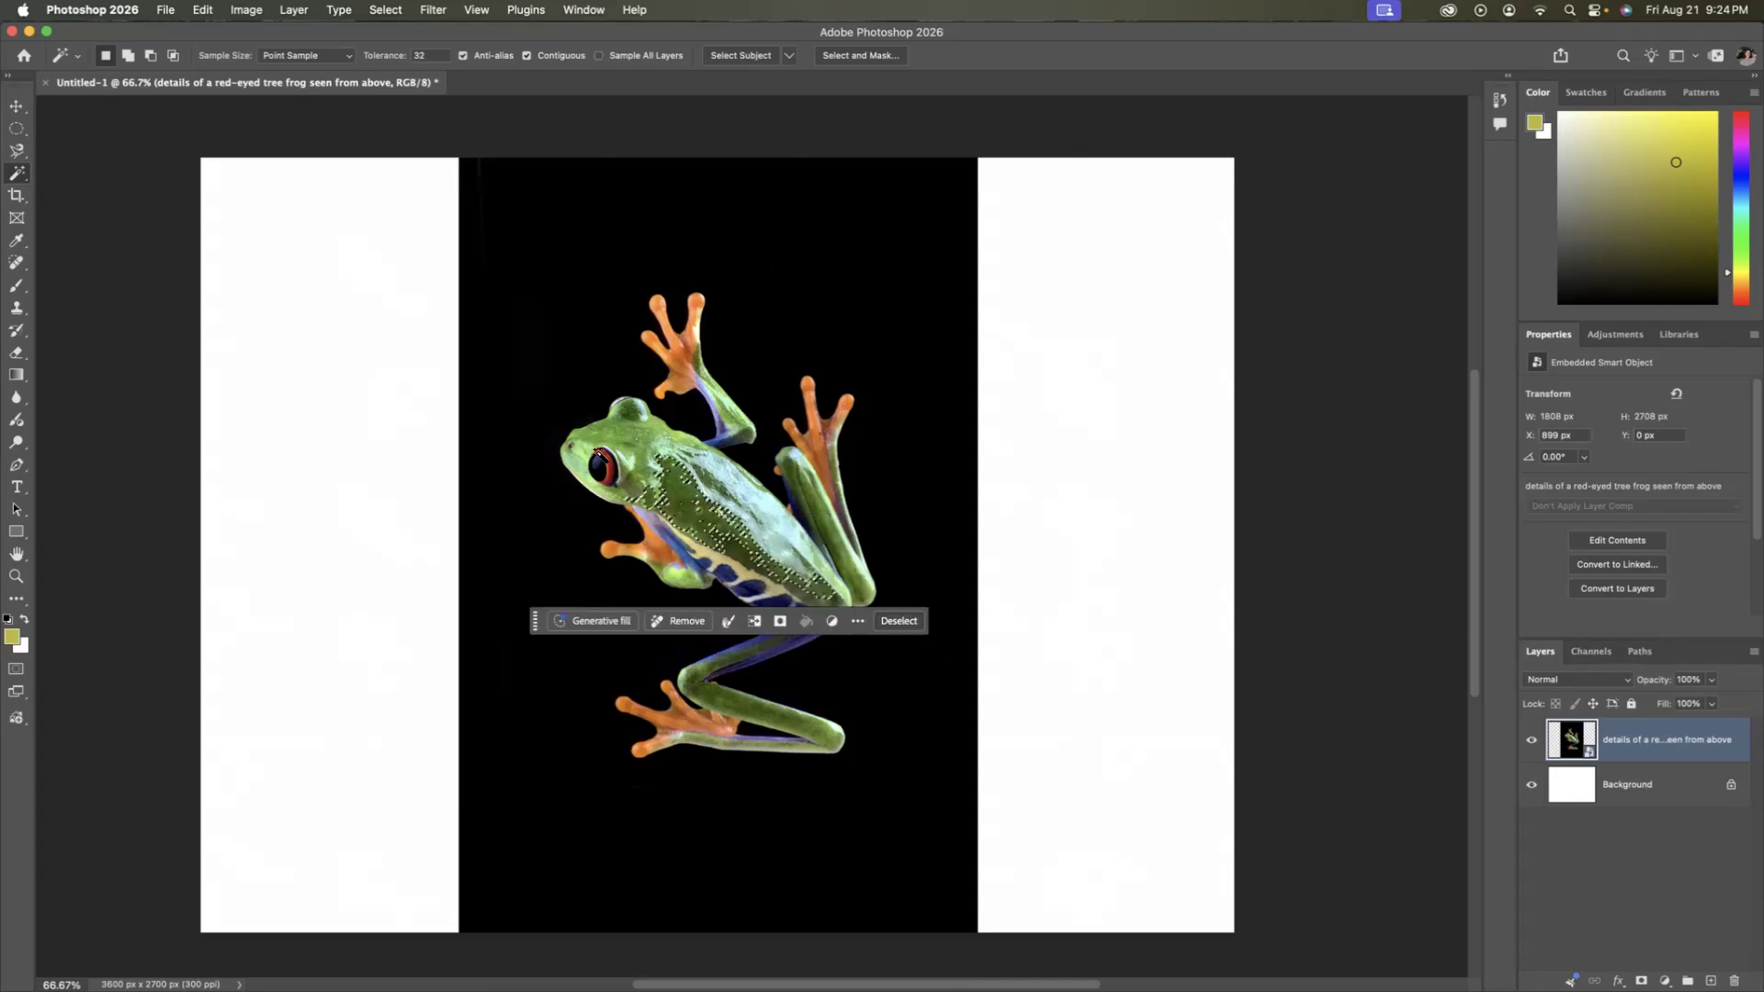
click(597, 453)
click(615, 467)
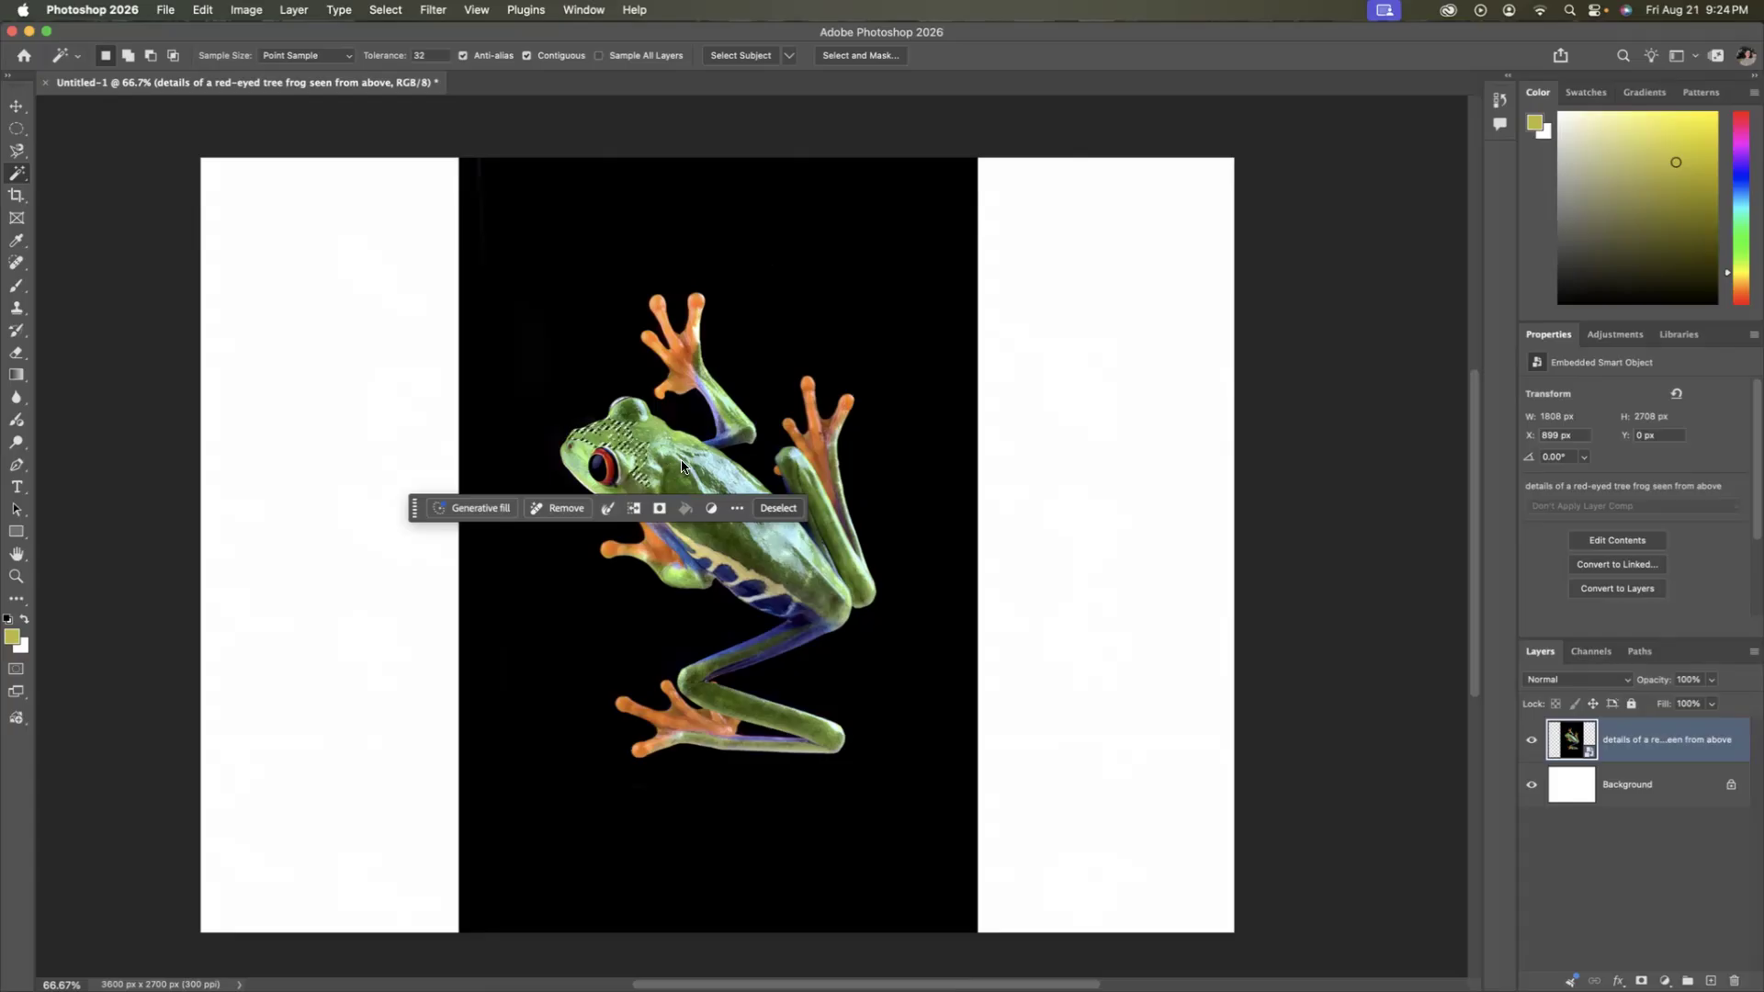
click(663, 456)
click(776, 556)
click(788, 542)
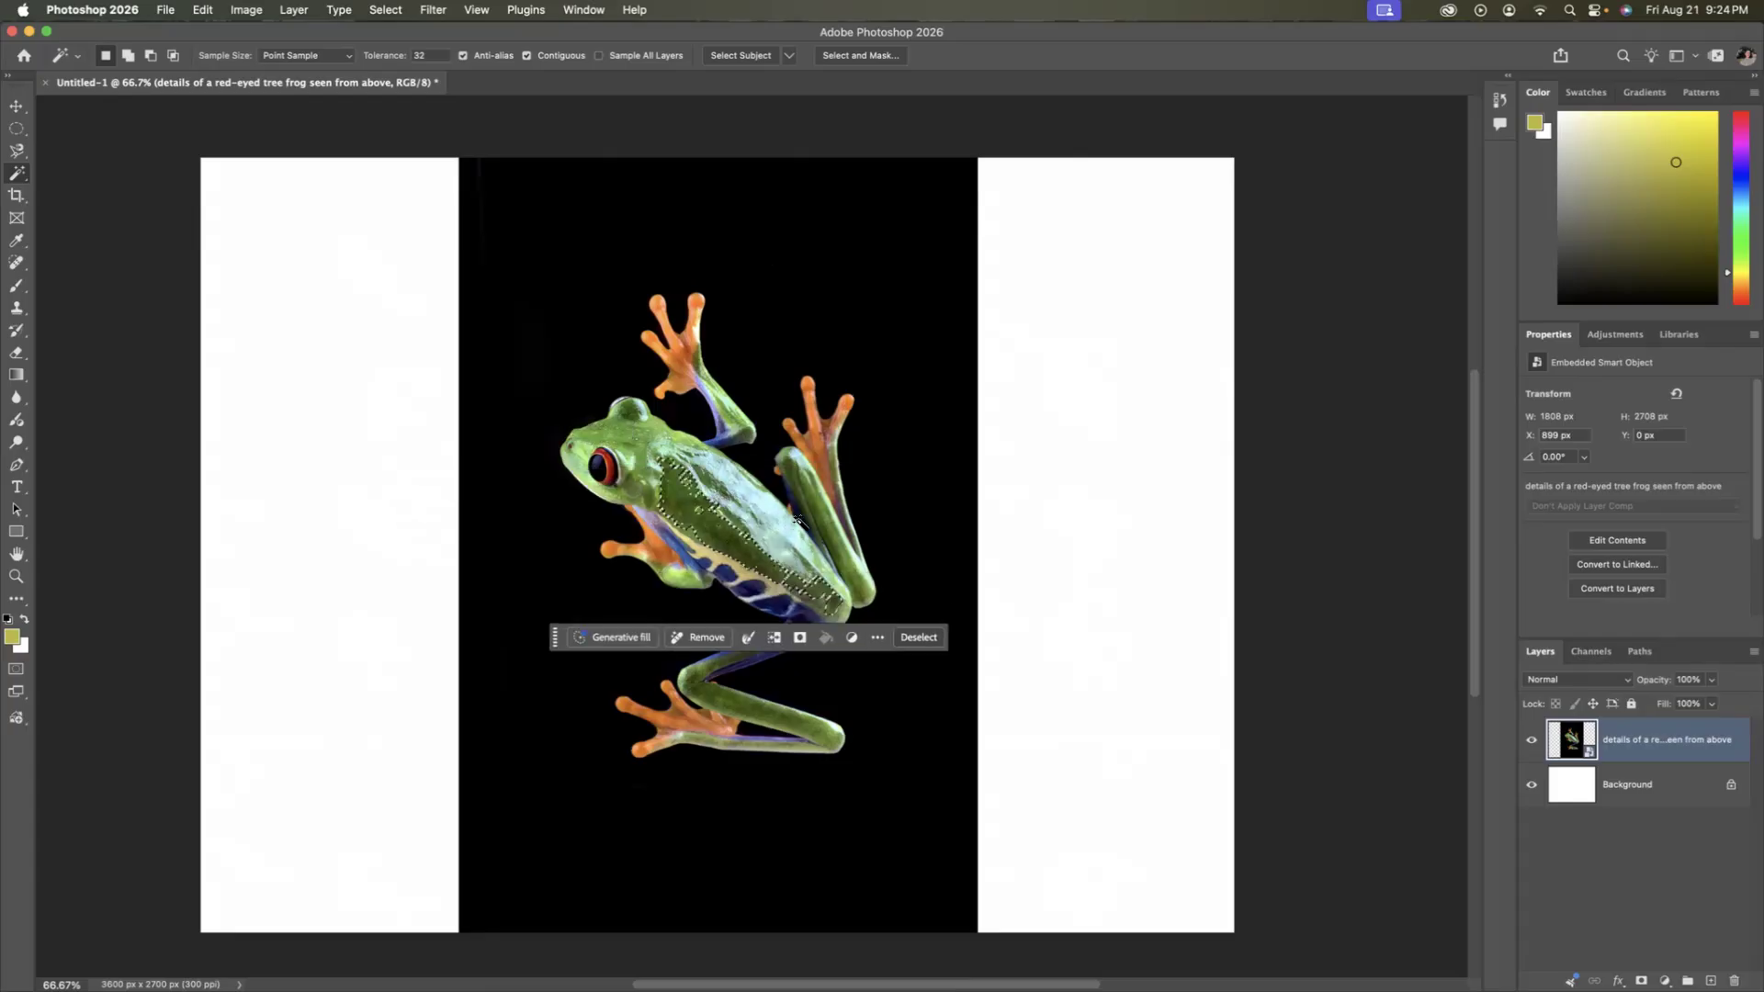
Select the green of the upper and lower hind legs in turn with the Magic Wand Tool, then deselect.
click(806, 483)
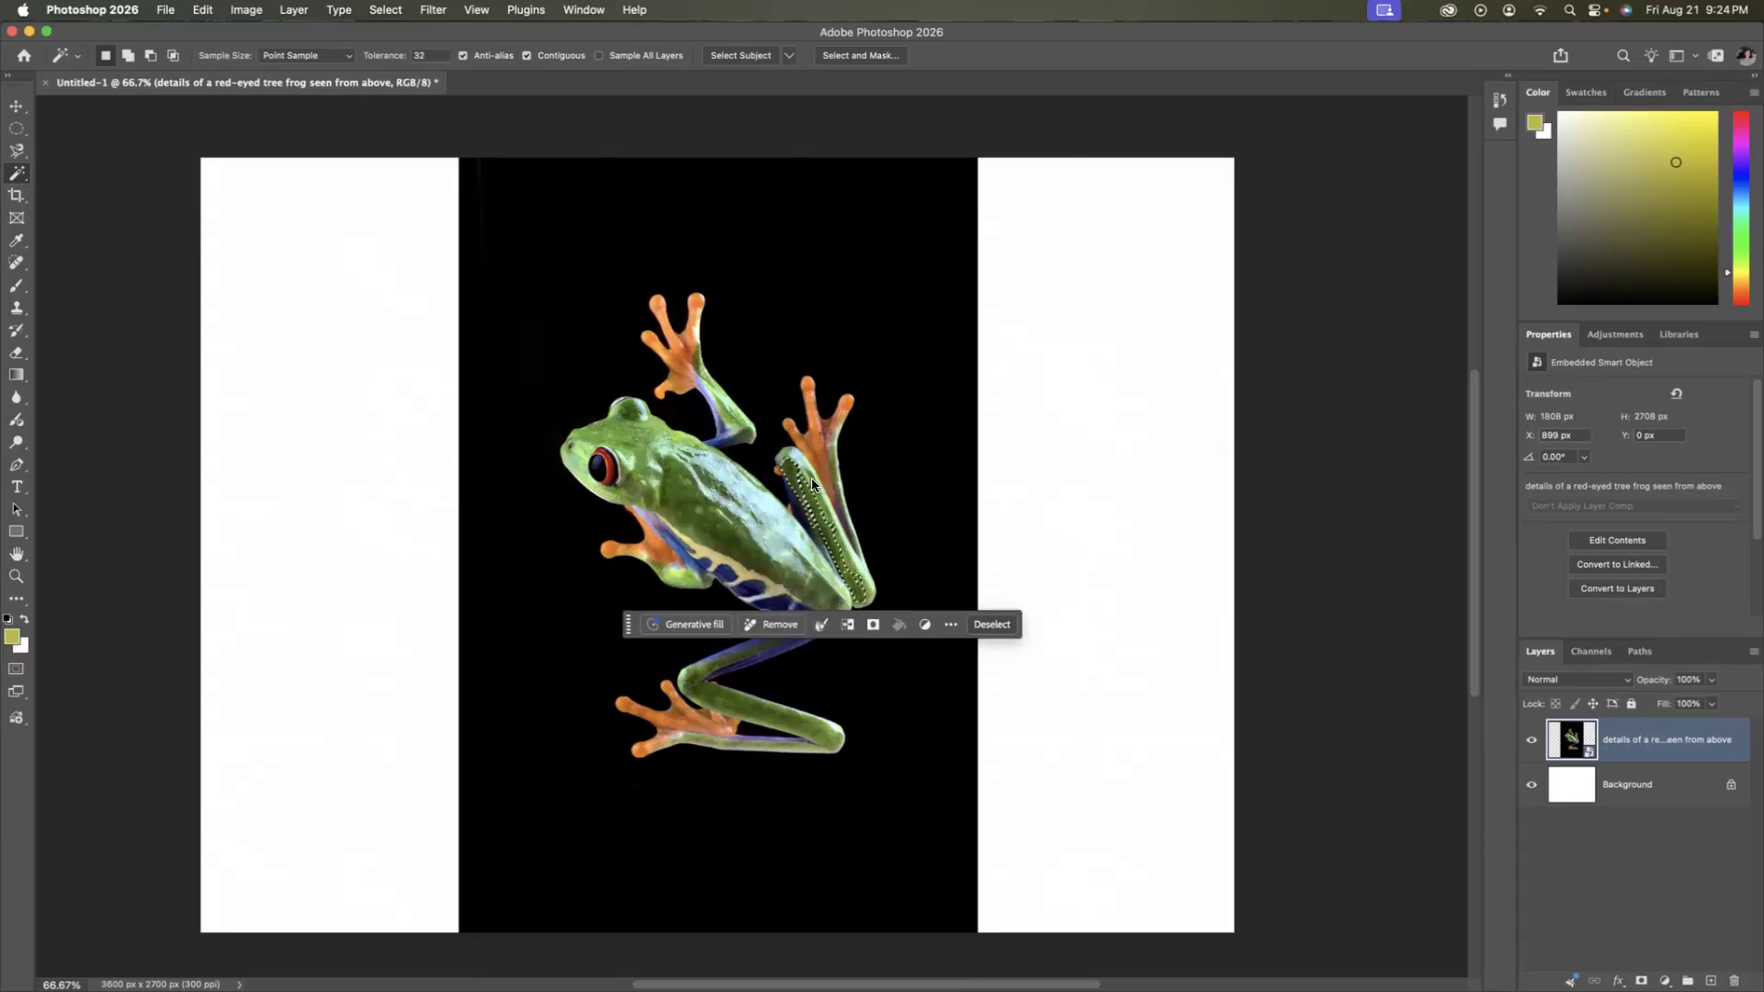
click(812, 504)
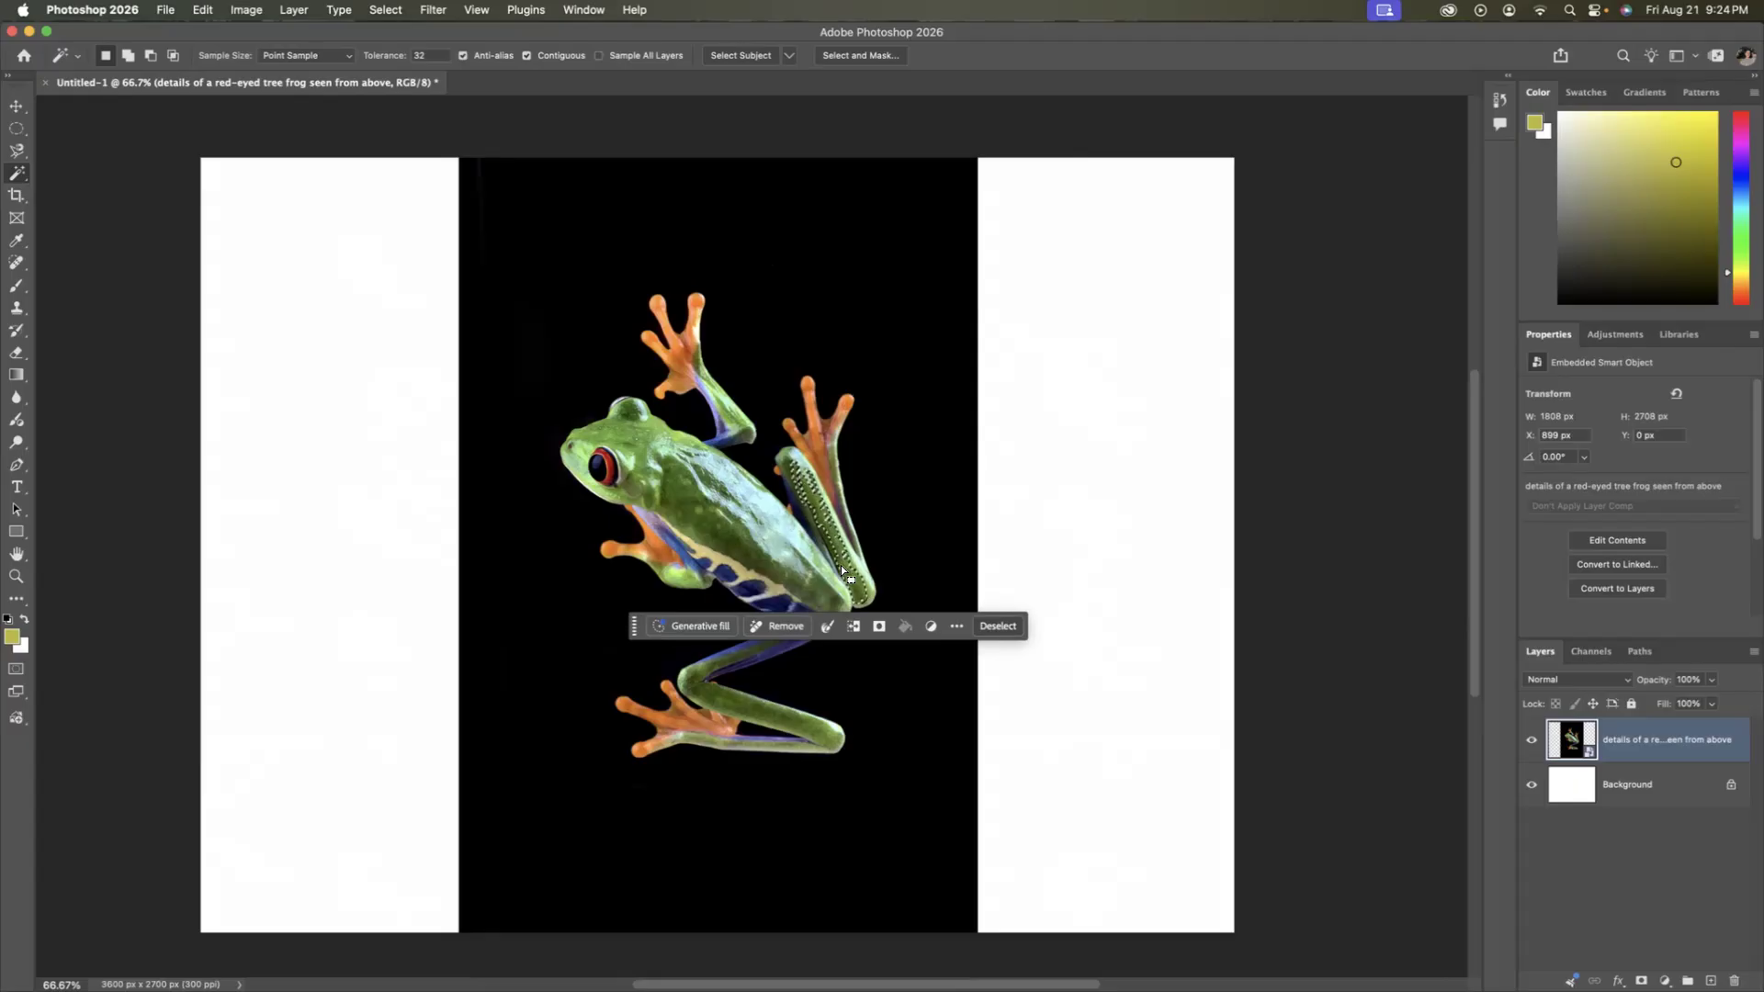
click(744, 719)
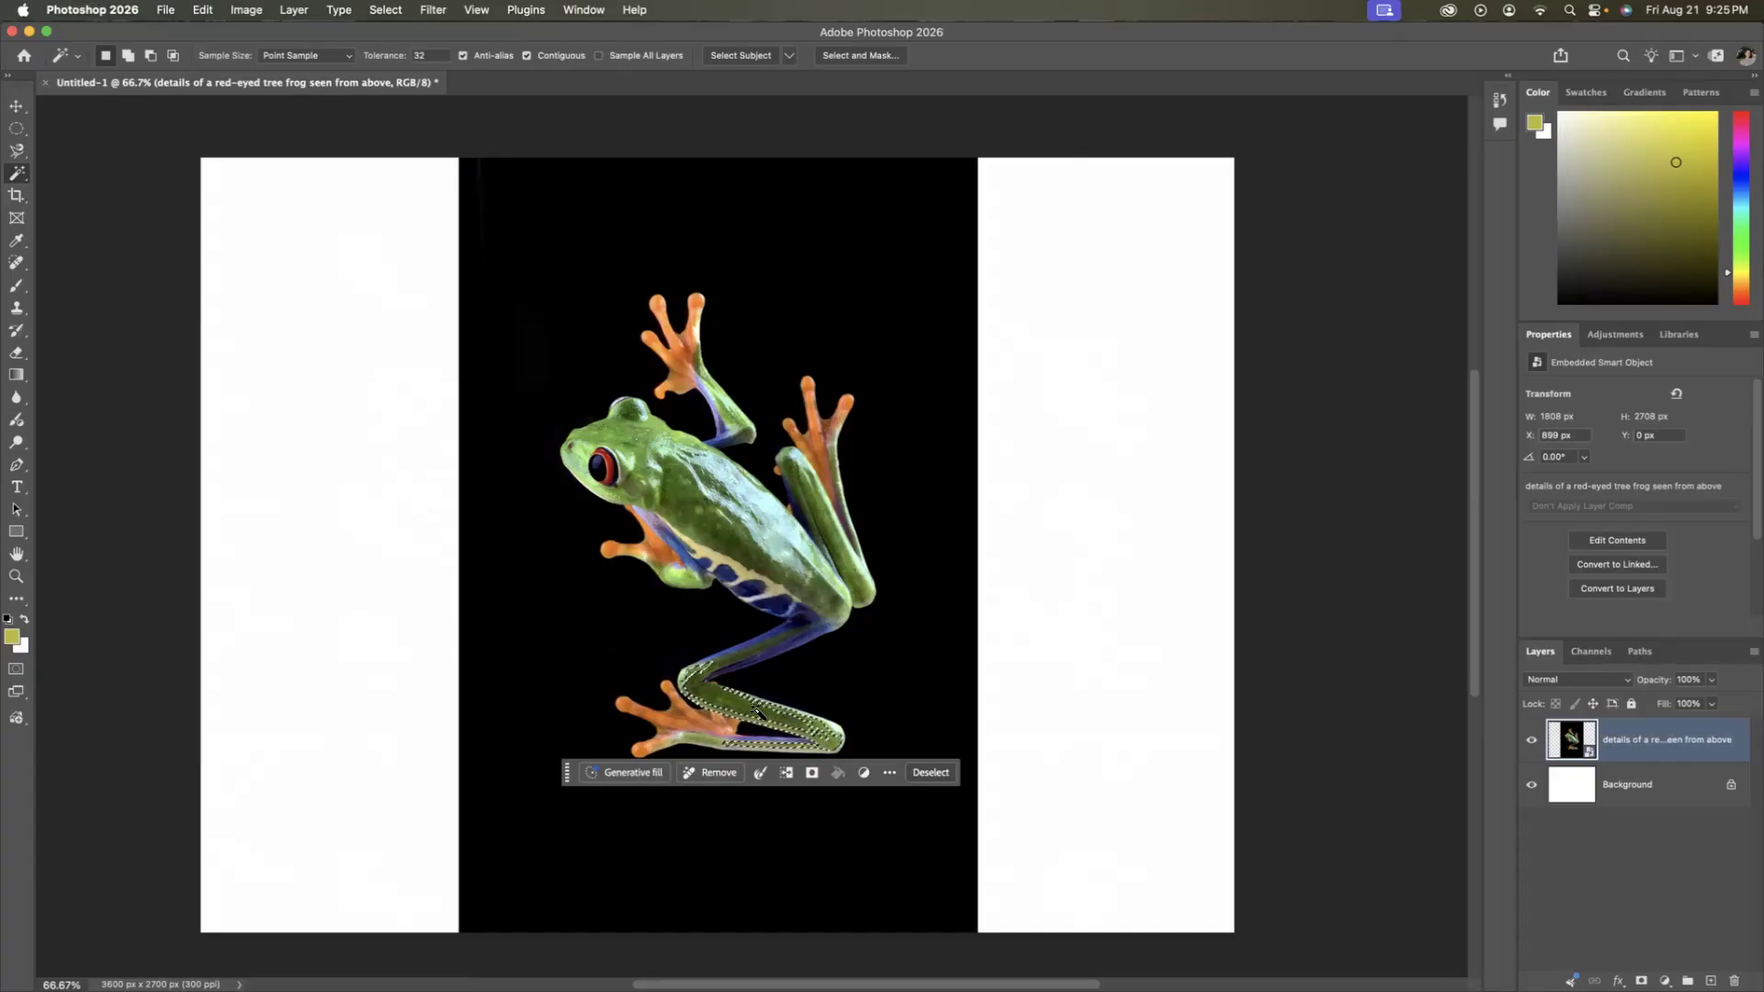
click(930, 773)
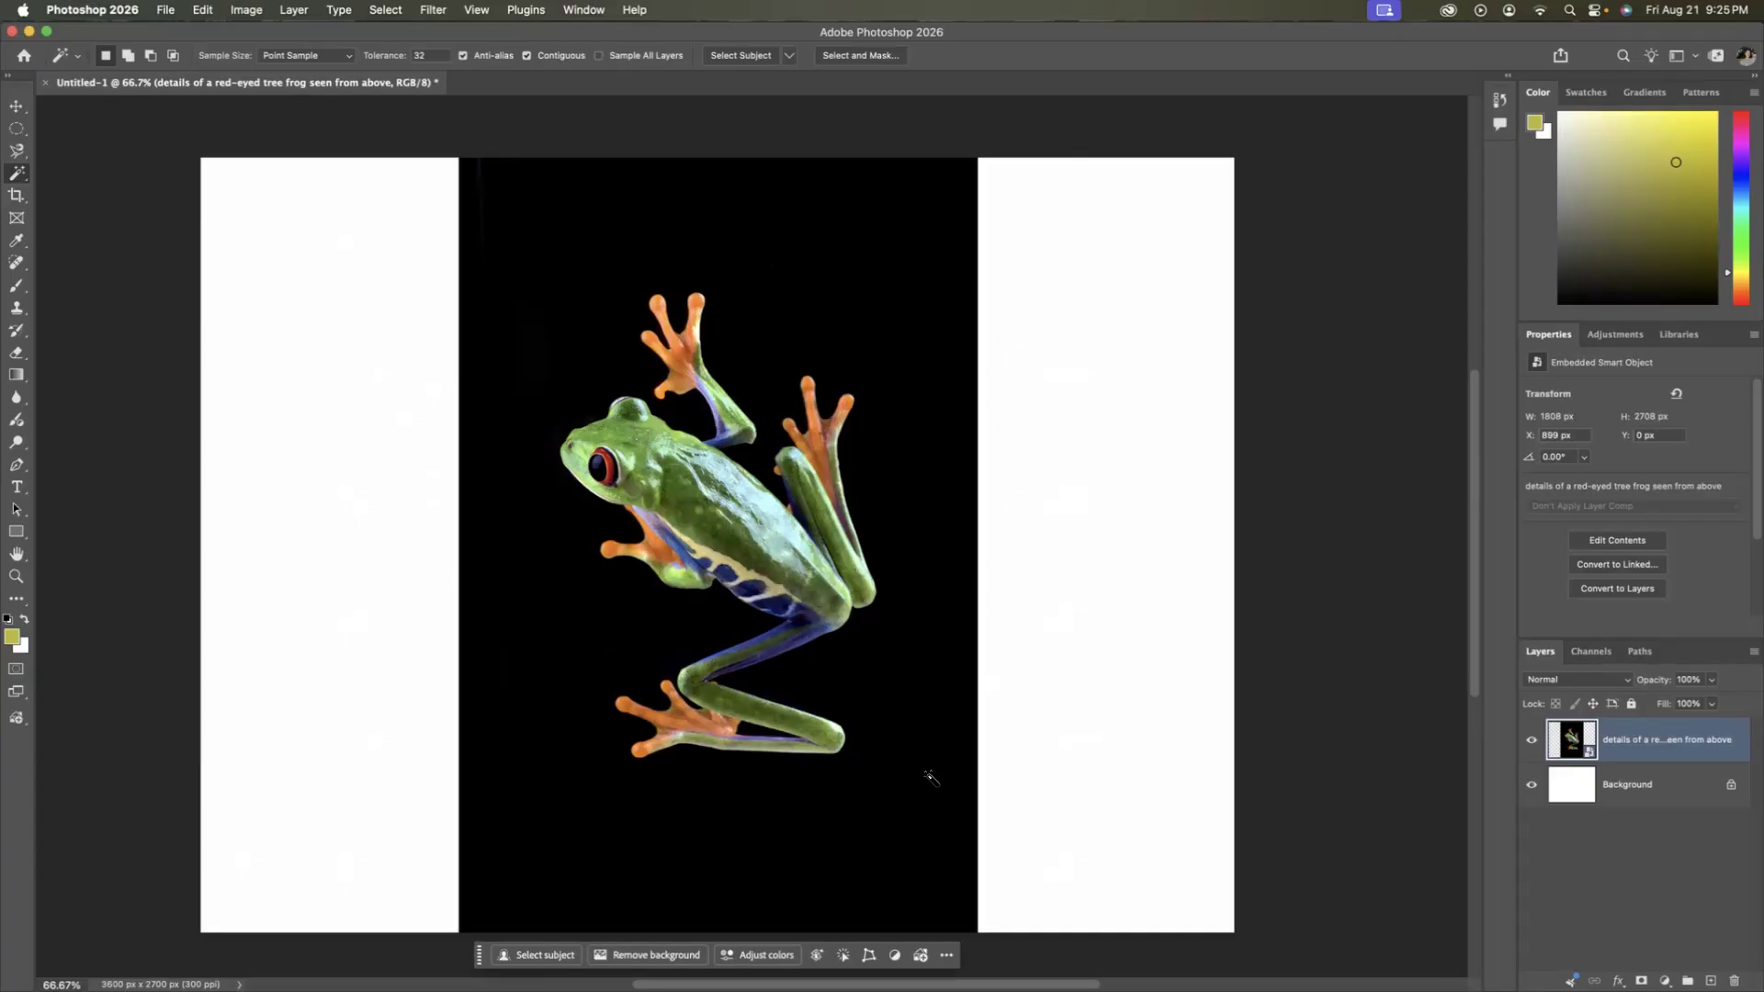
Select the whole frog by drawing a rectangle around it with the Object Selection Tool, then deselect it.
right_click(16, 180)
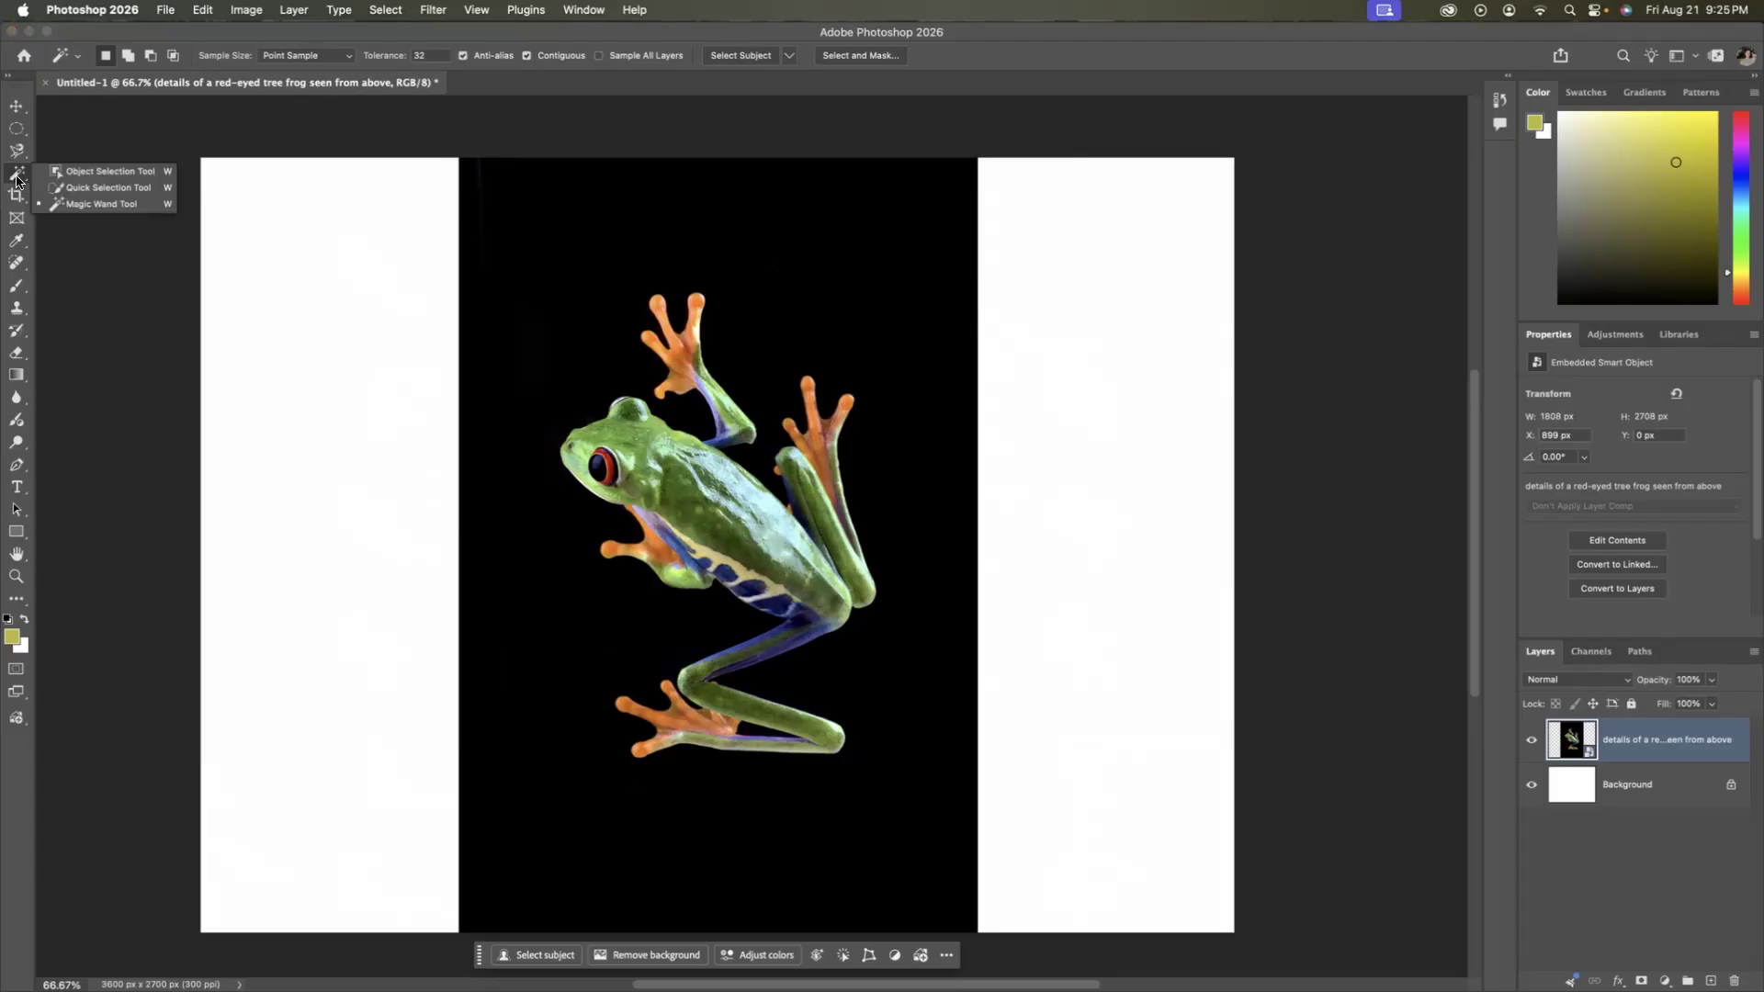
click(89, 175)
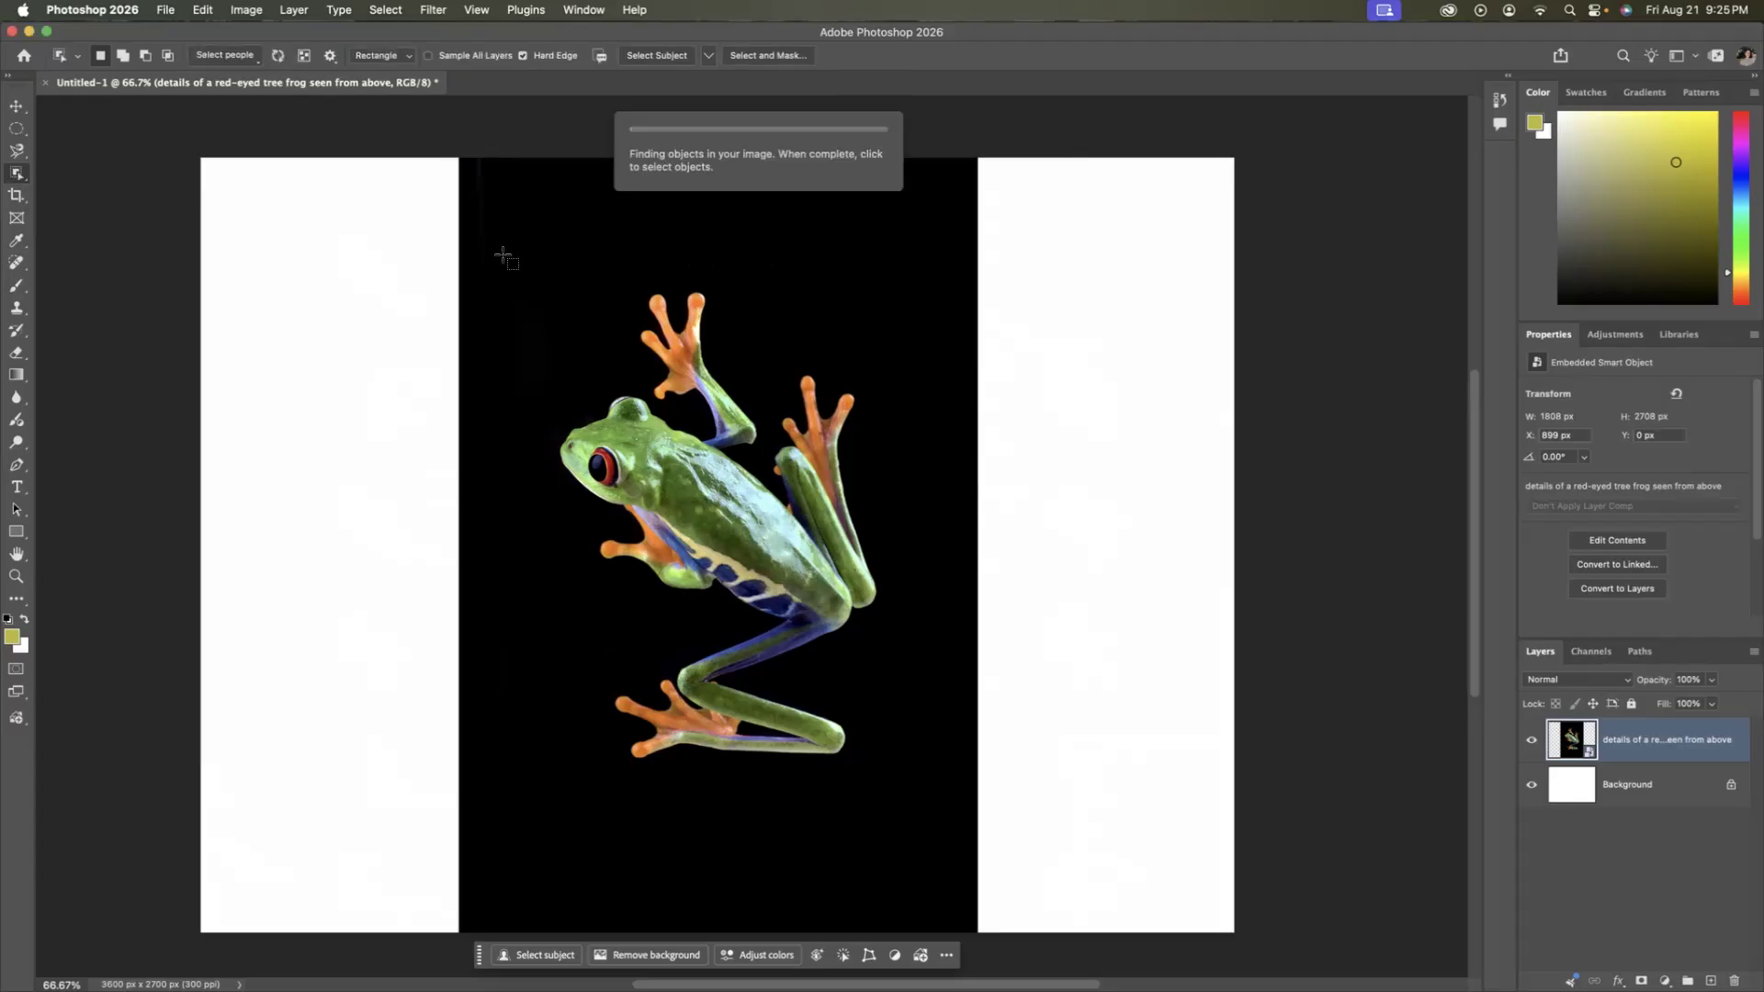
drag(504, 235, 909, 788)
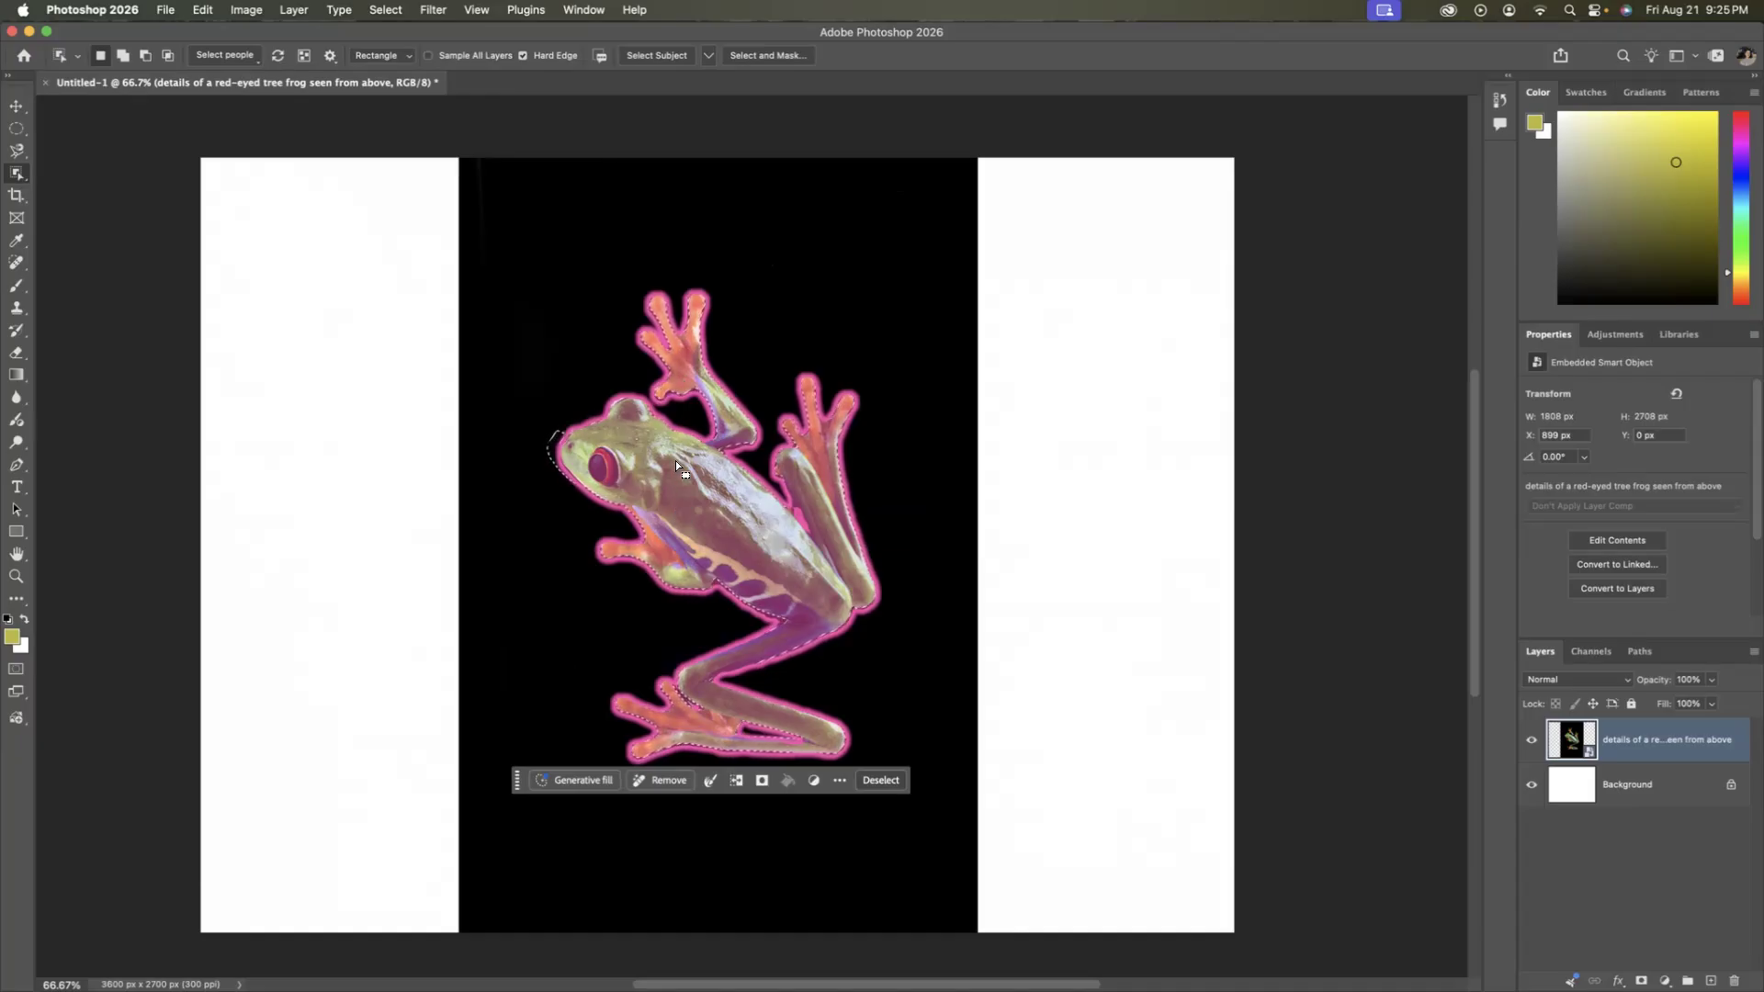
mouse_move(724, 515)
mouse_down()
mouse_move(808, 472)
mouse_move(891, 461)
mouse_move(757, 511)
mouse_up()
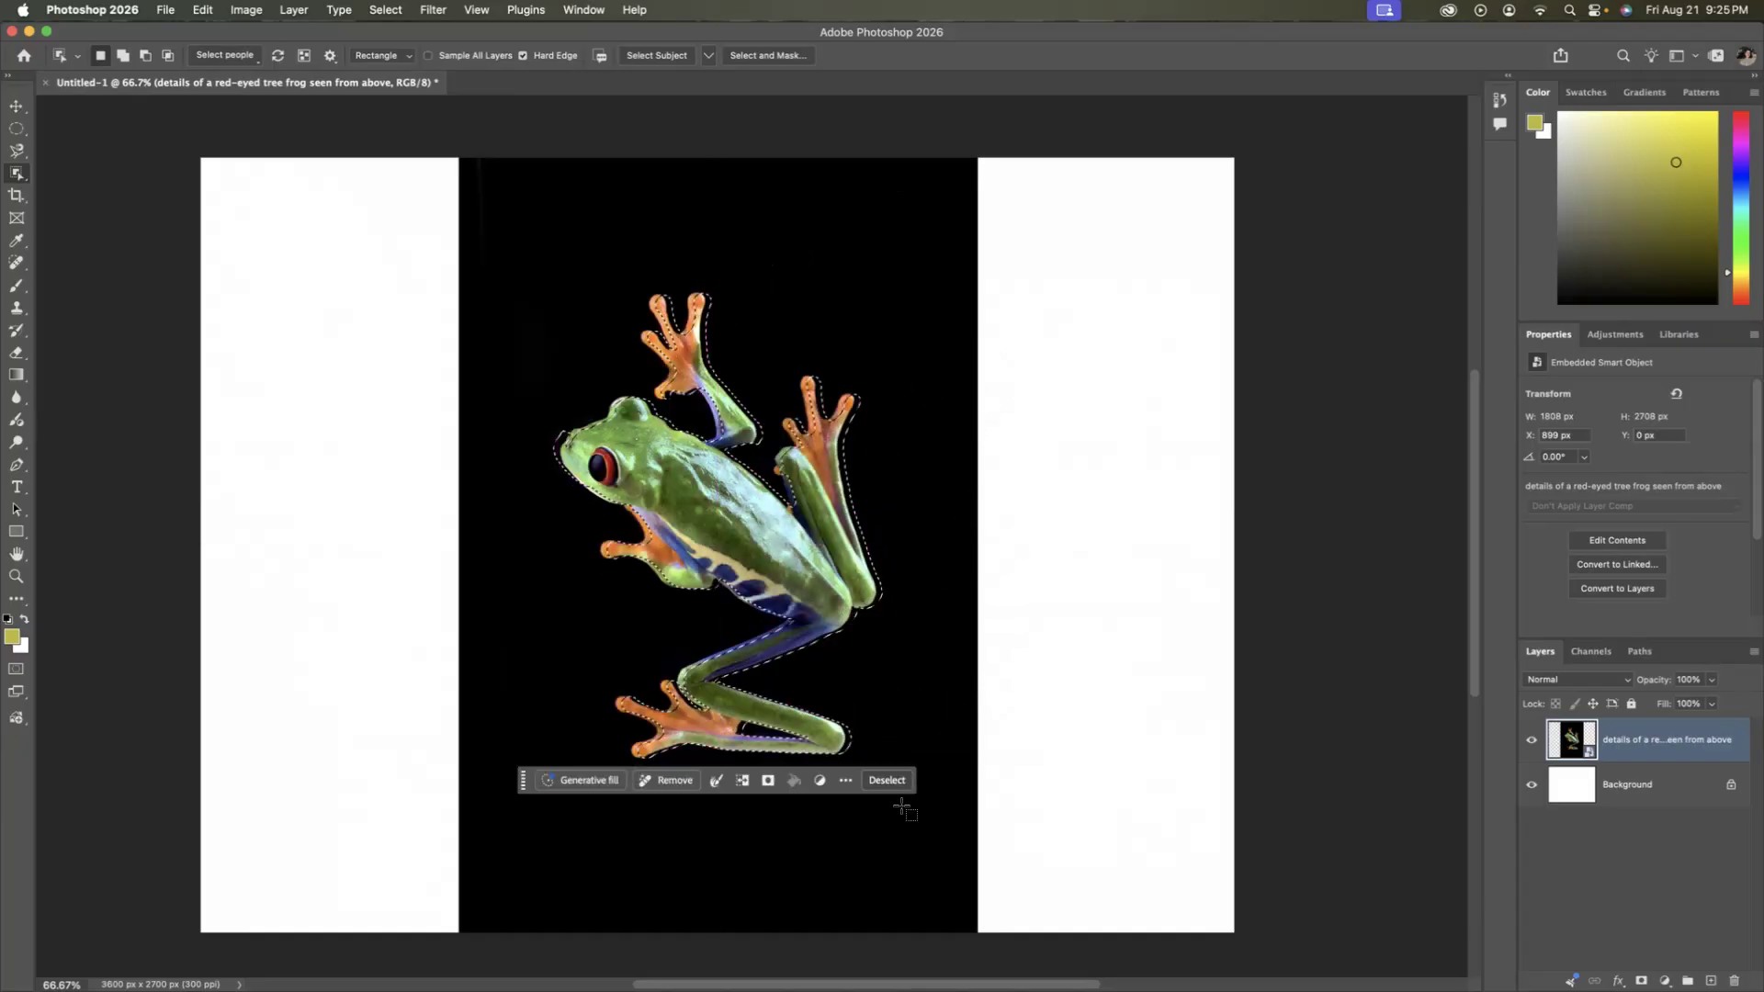
key(super+d)
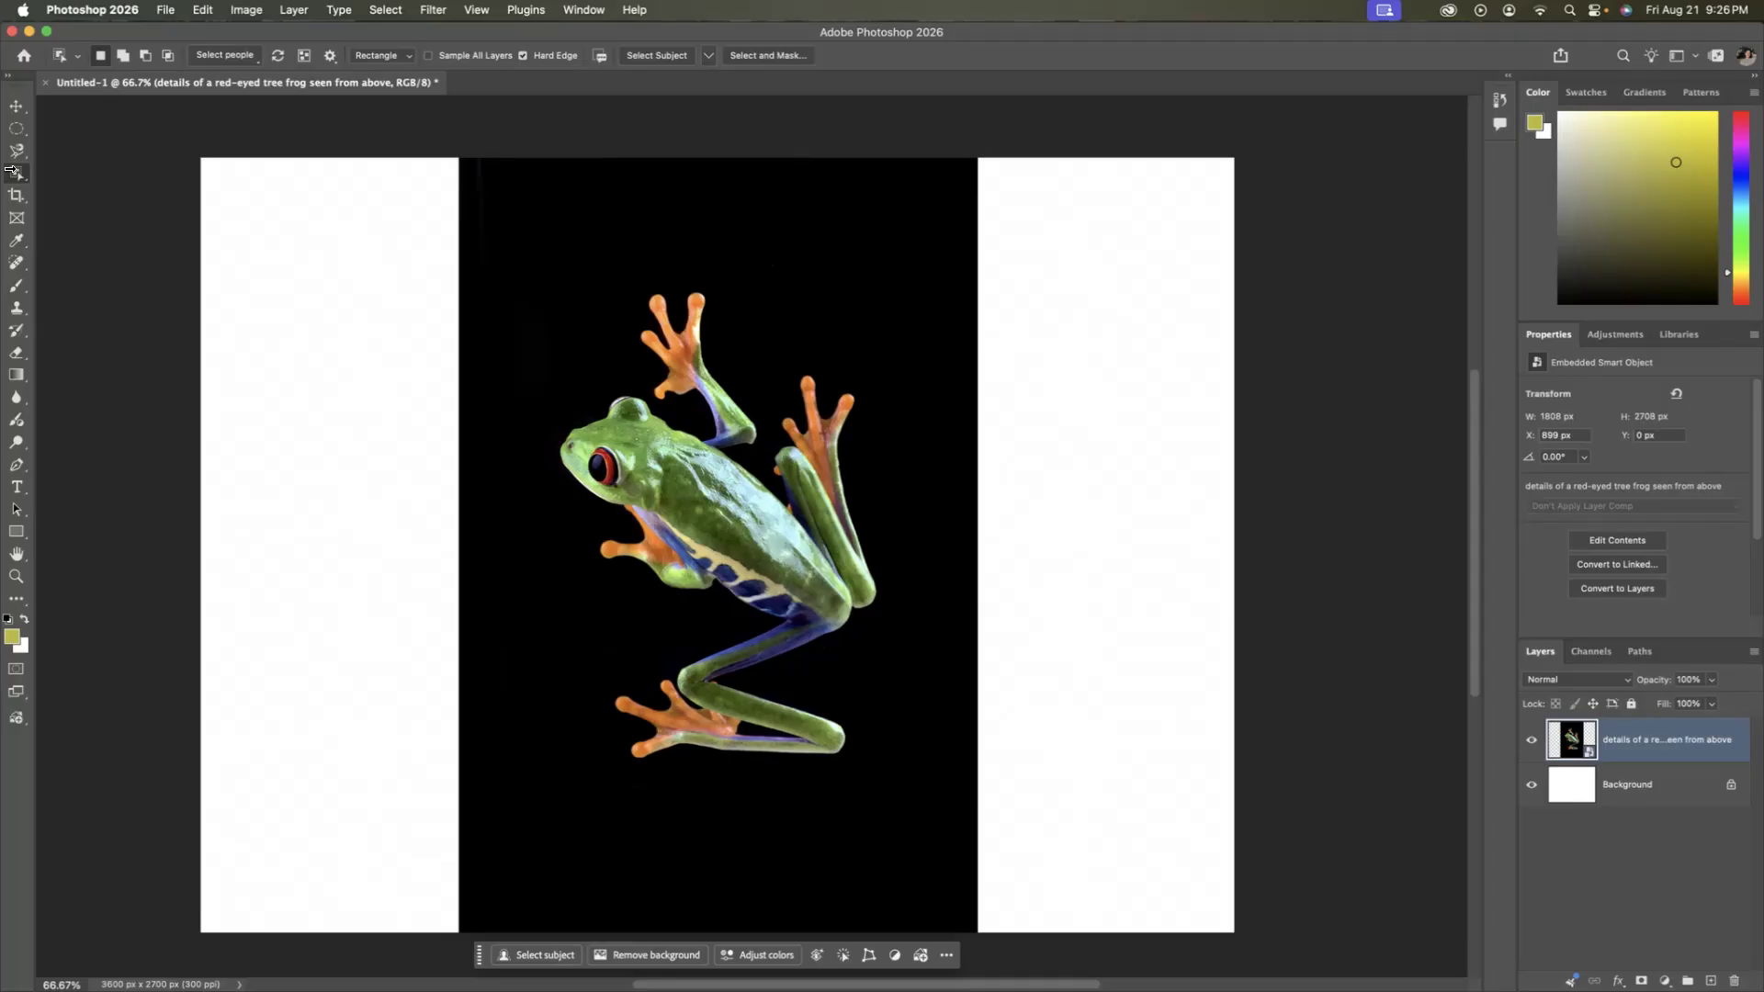
Close the frog document without saving and create a blank 12 × 9 inch RGB document at 300 pixels/inch with a white background.
click(17, 107)
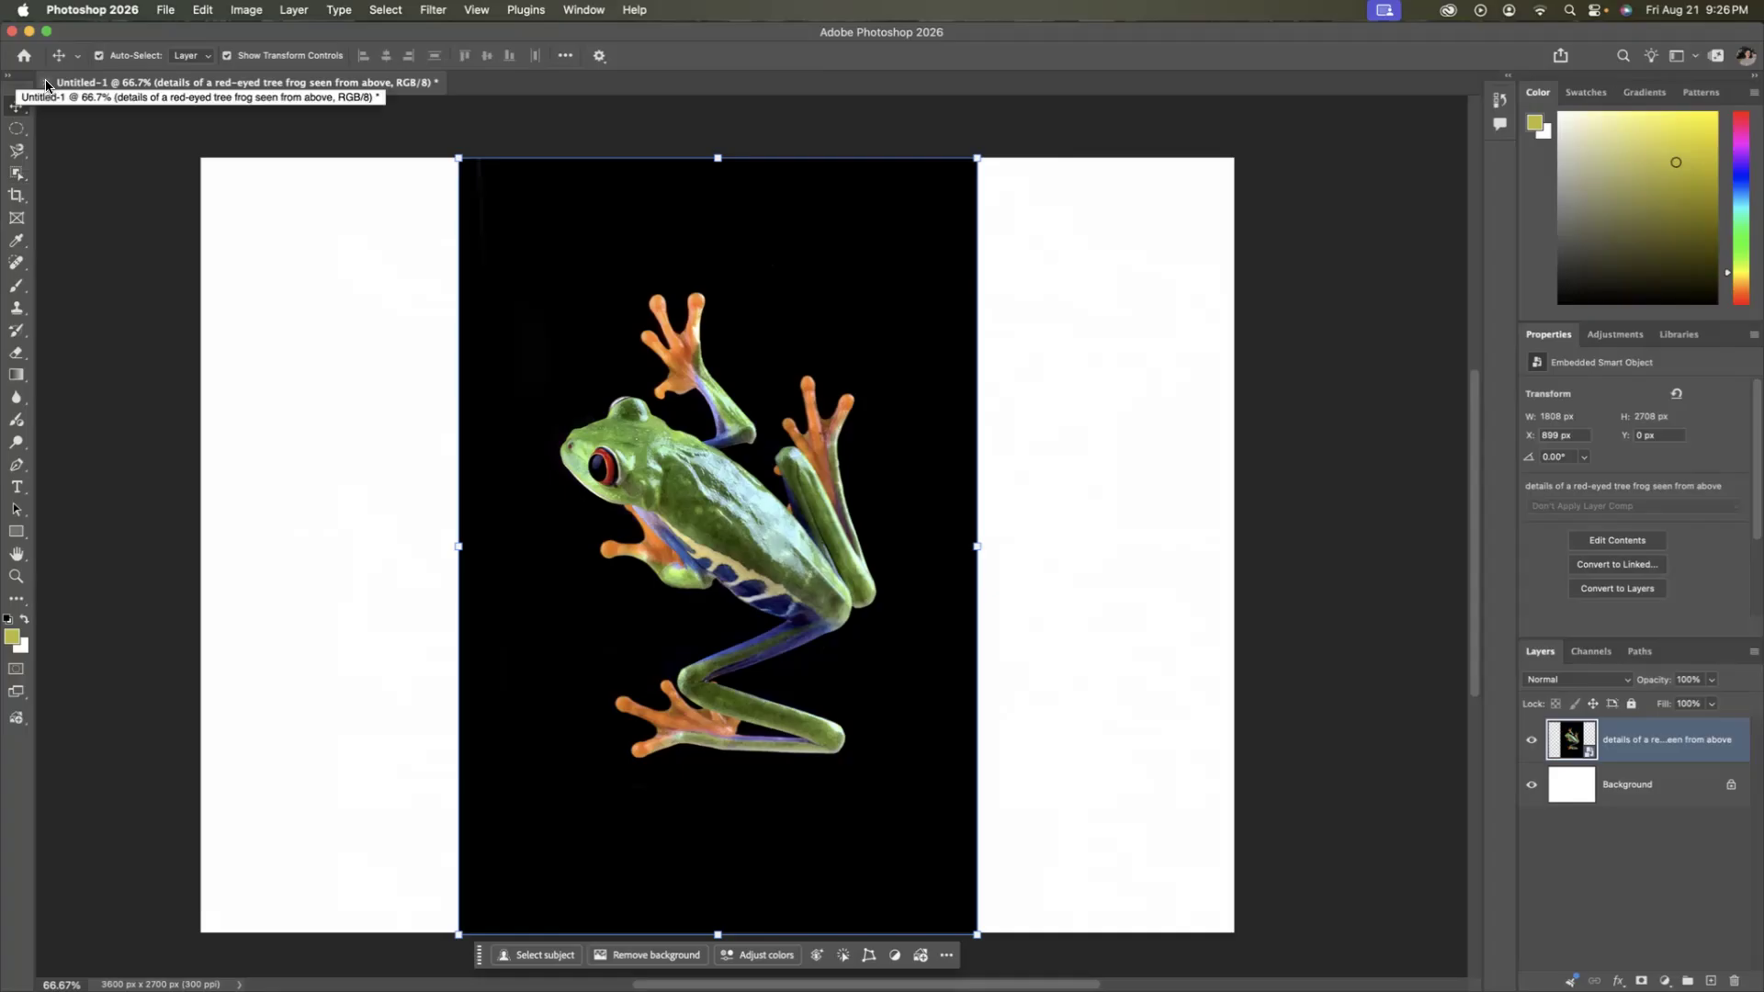
click(47, 82)
click(942, 389)
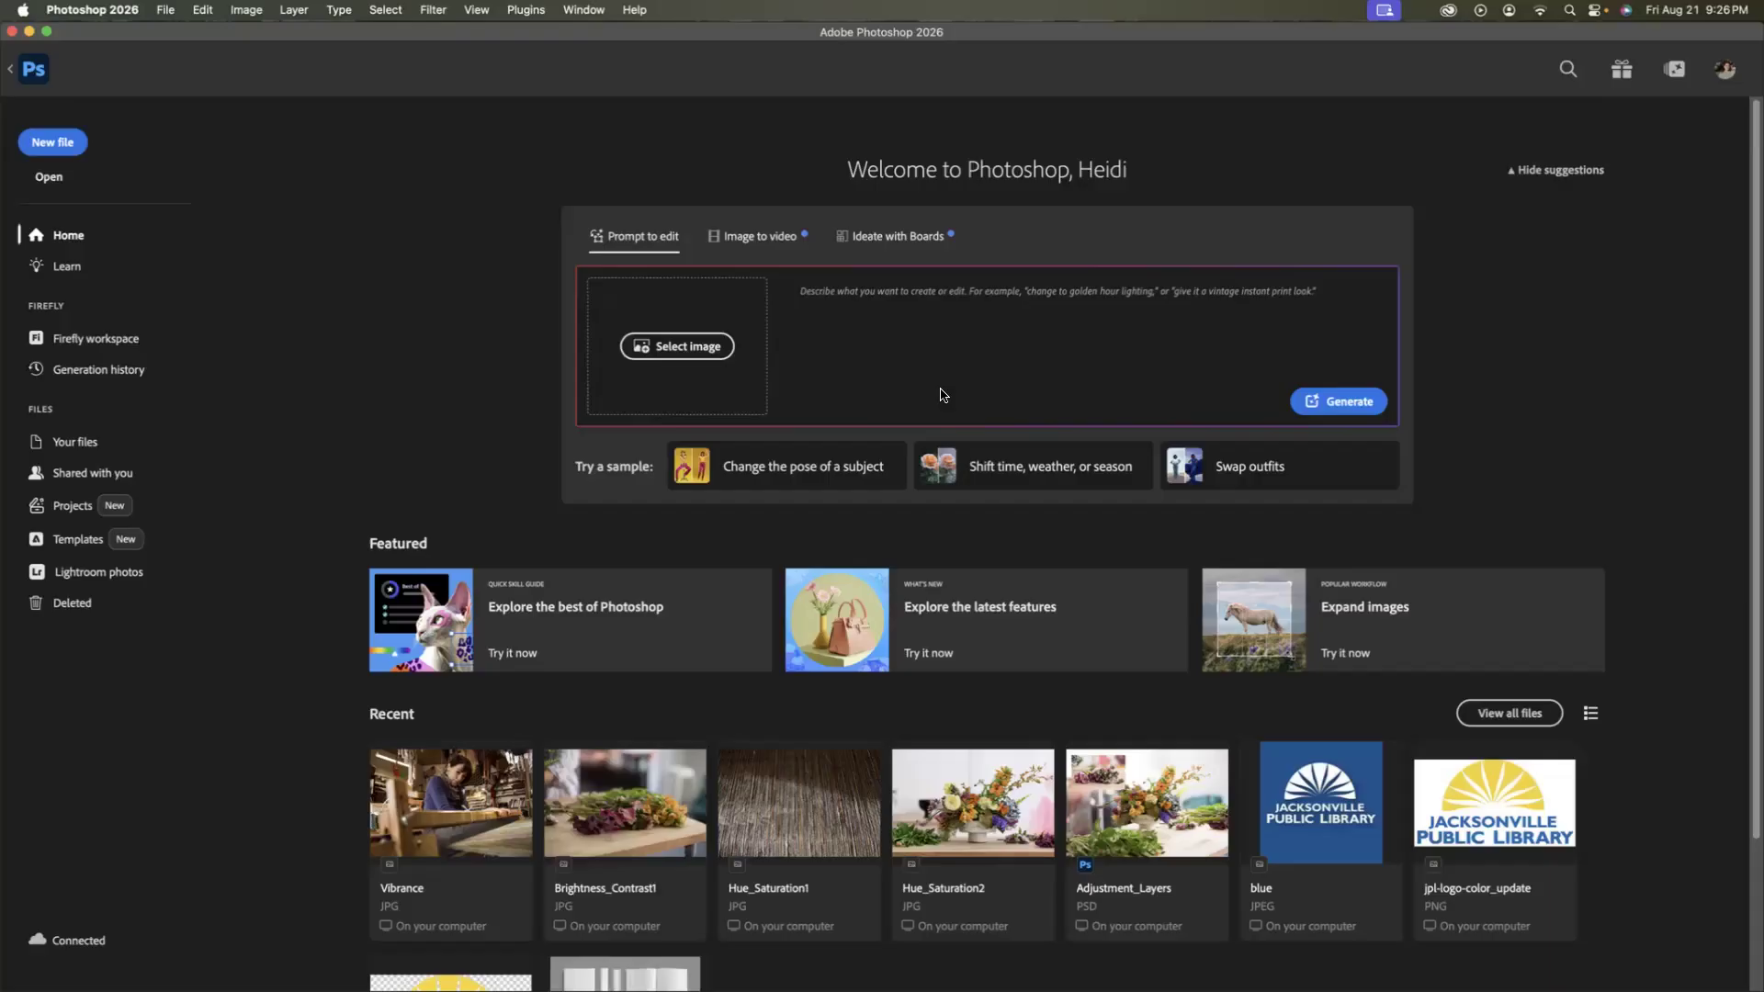
click(52, 143)
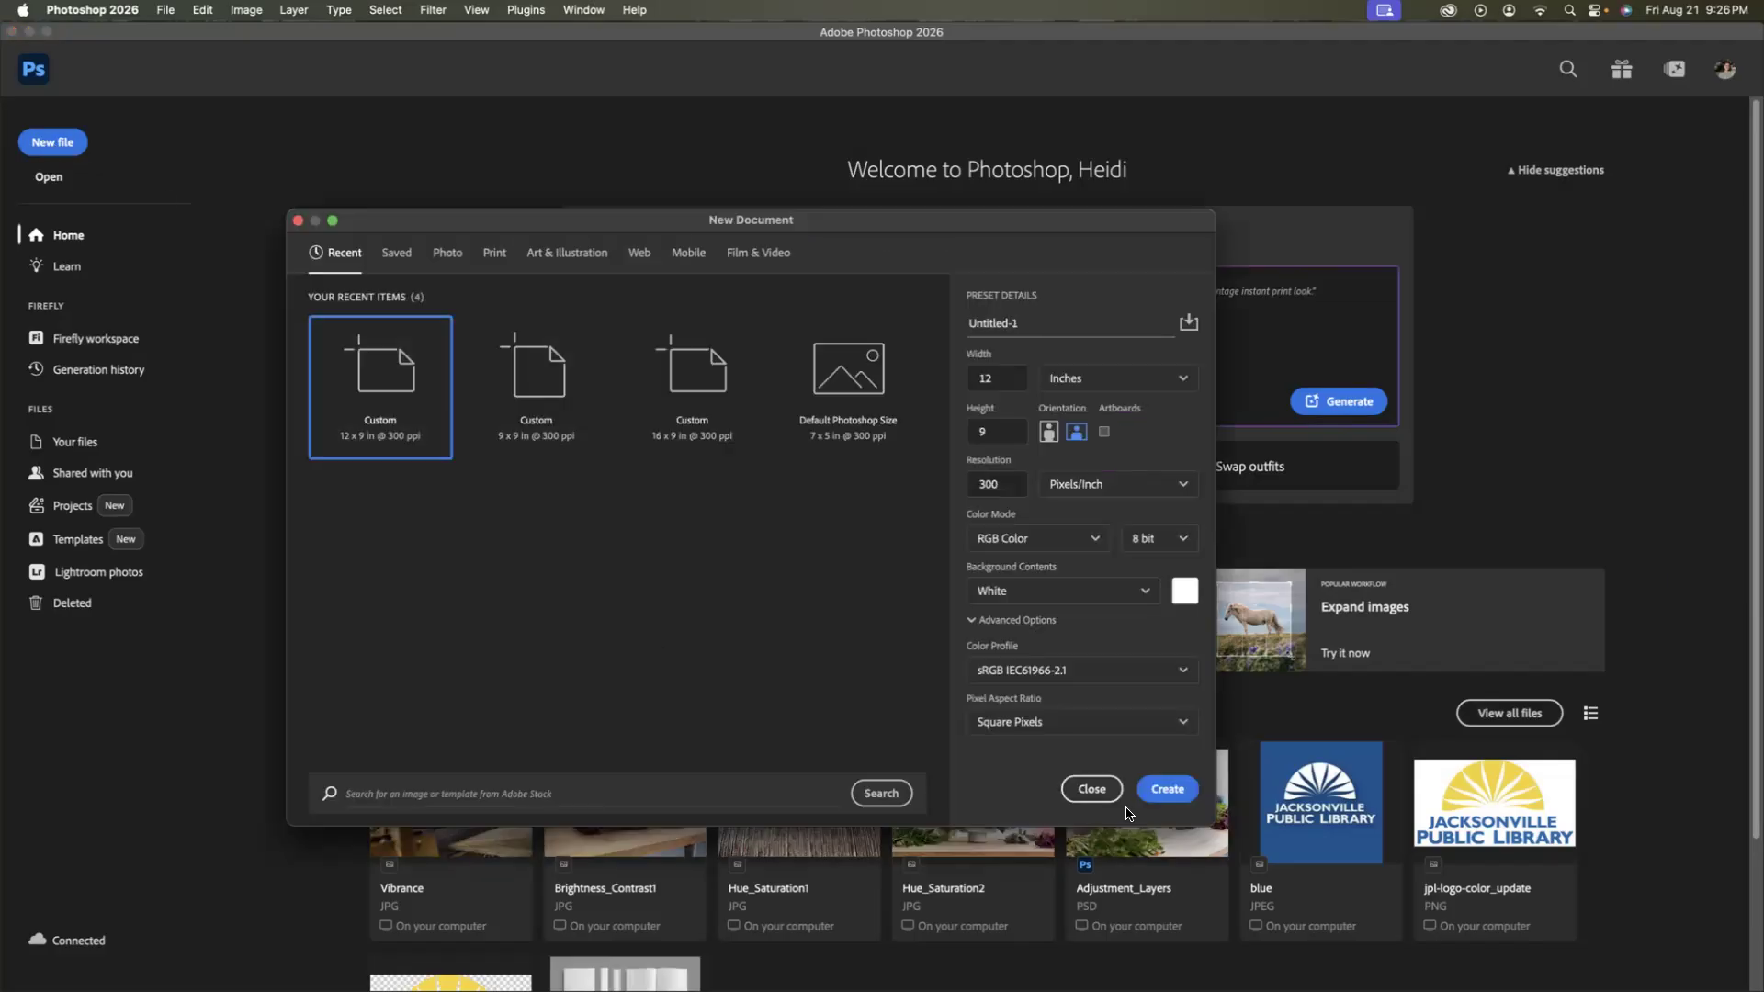
click(1160, 797)
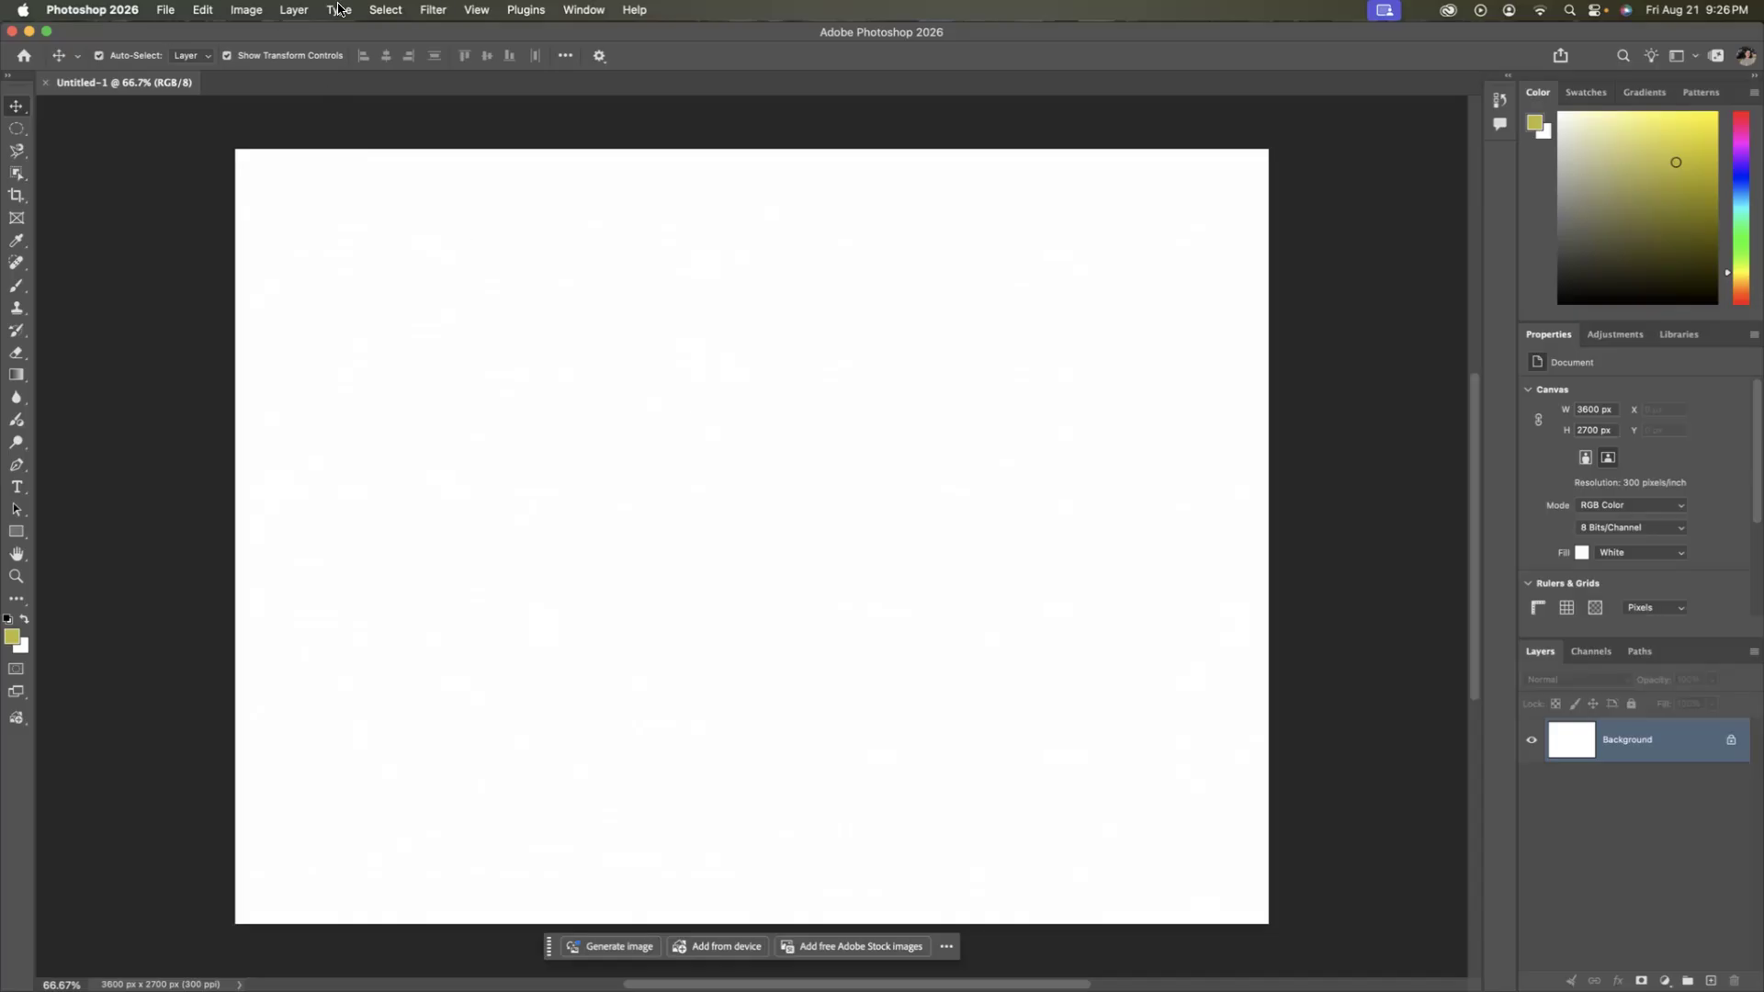
Look through the guide options, display the grid over the blank canvas, and close the document.
click(480, 11)
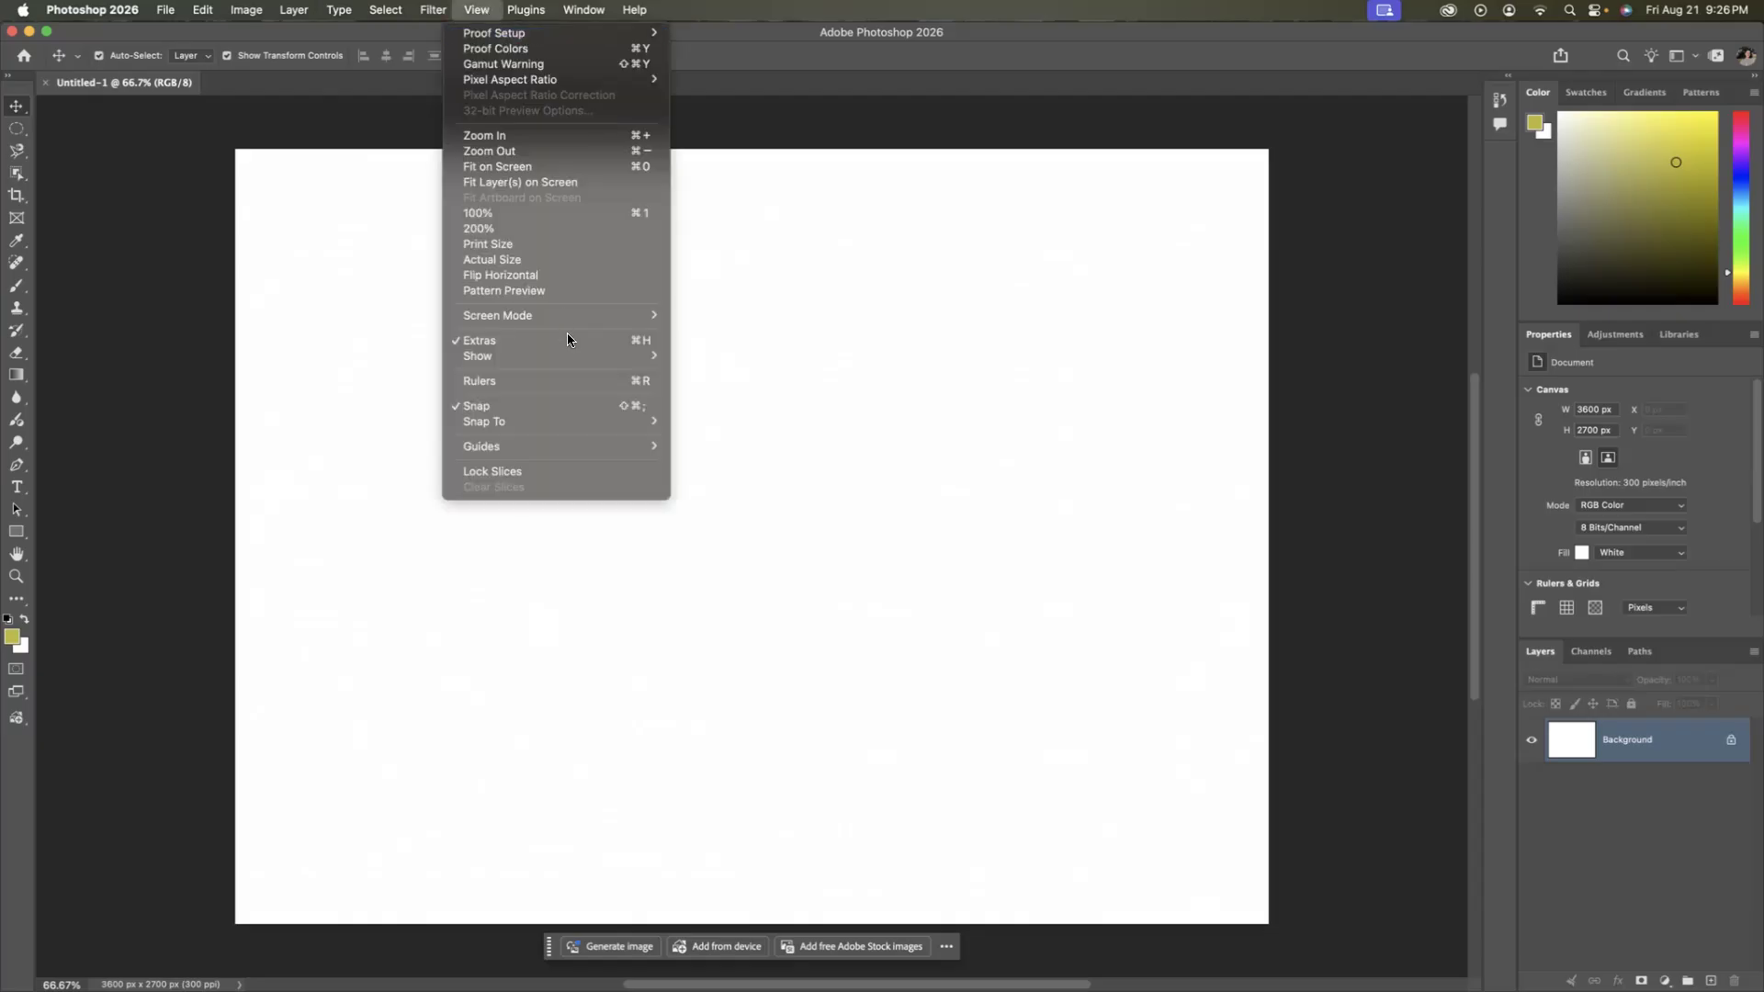
mouse_move(581, 447)
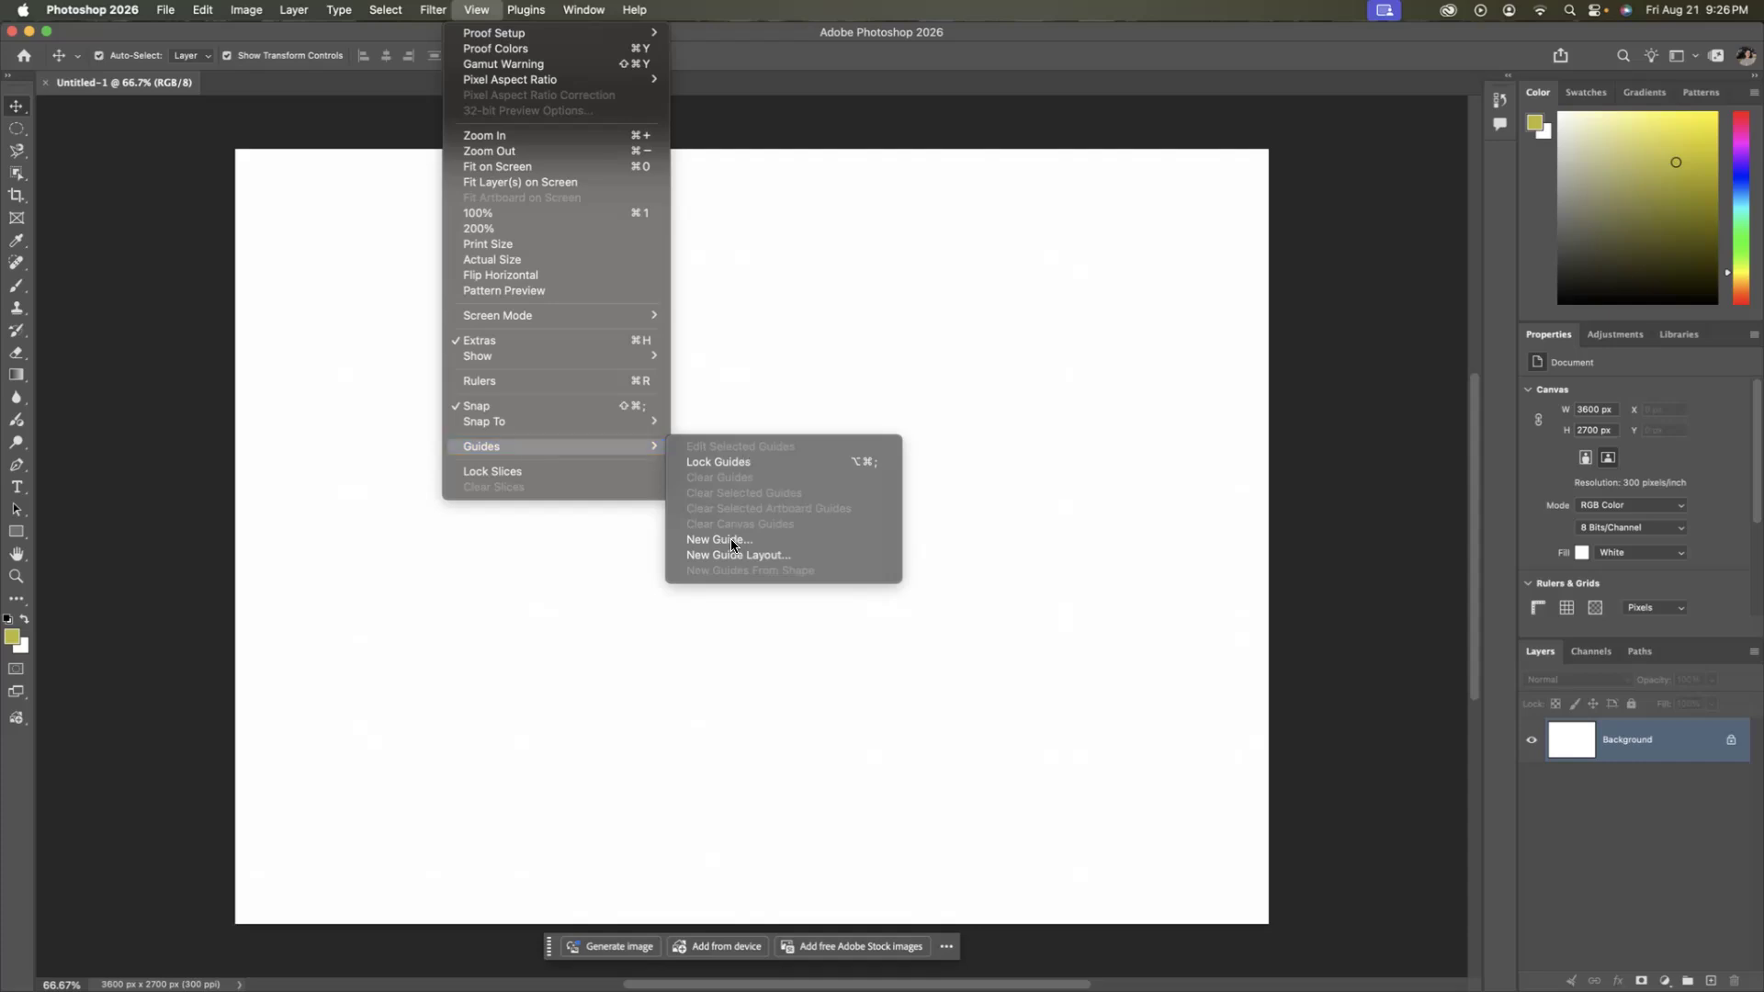
mouse_move(562, 364)
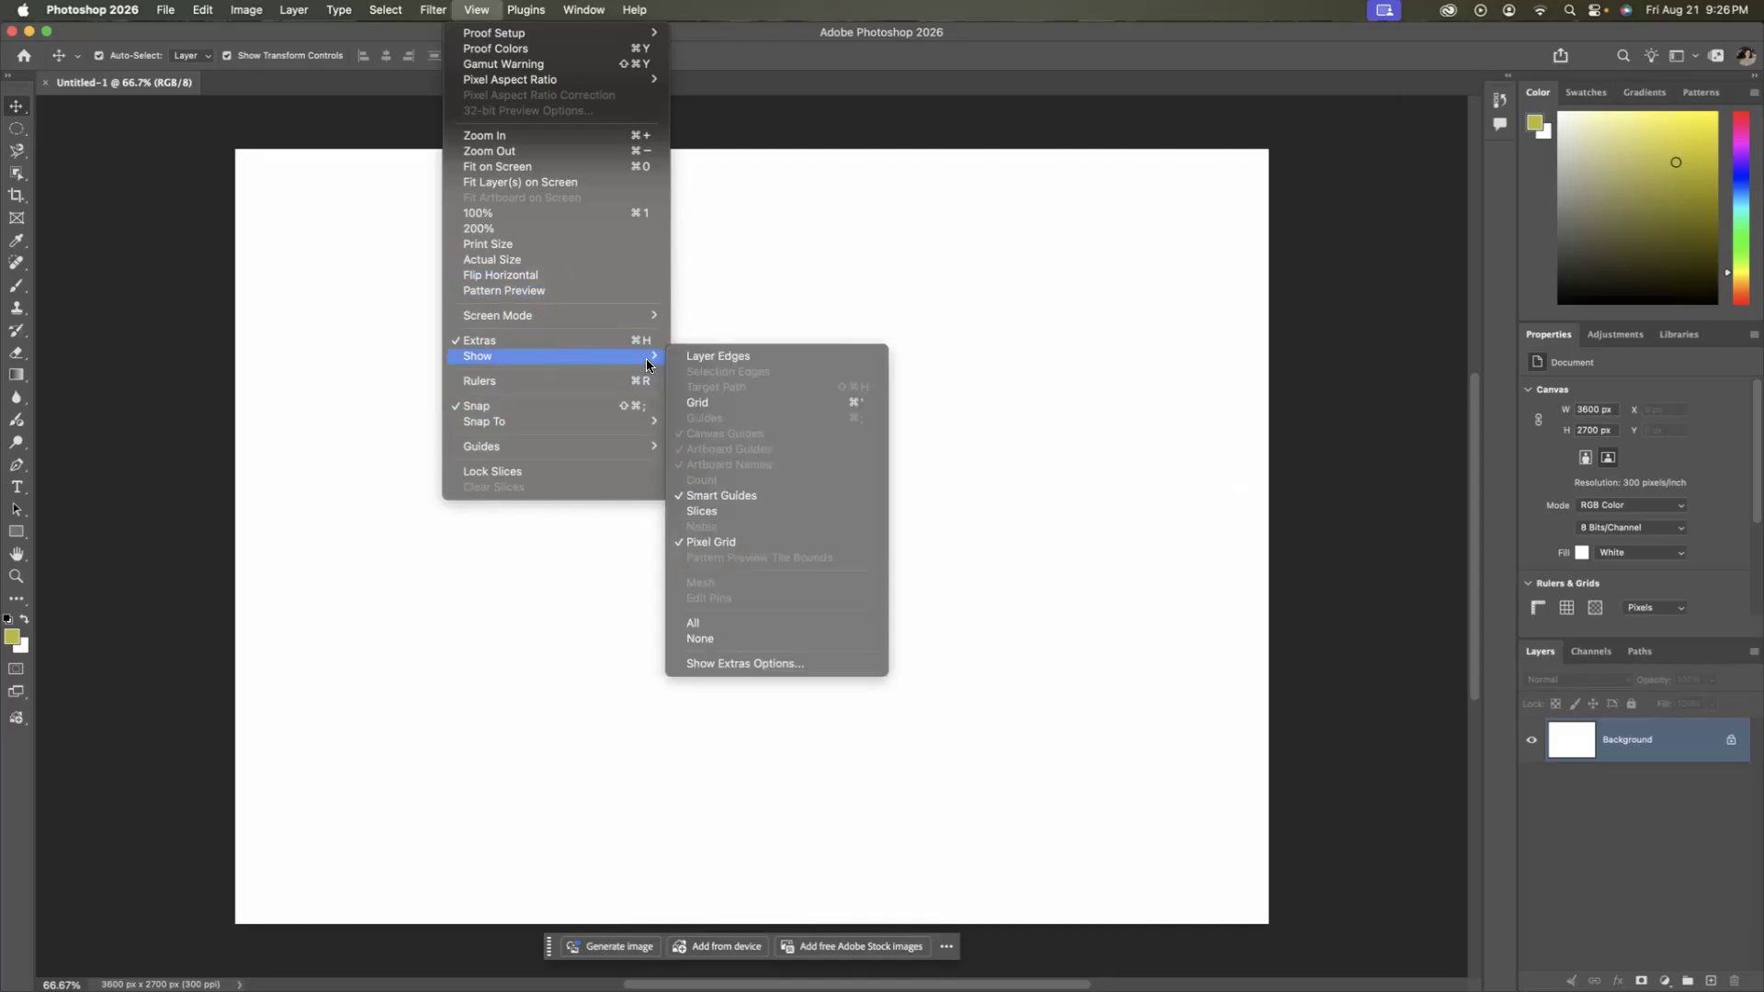
click(700, 405)
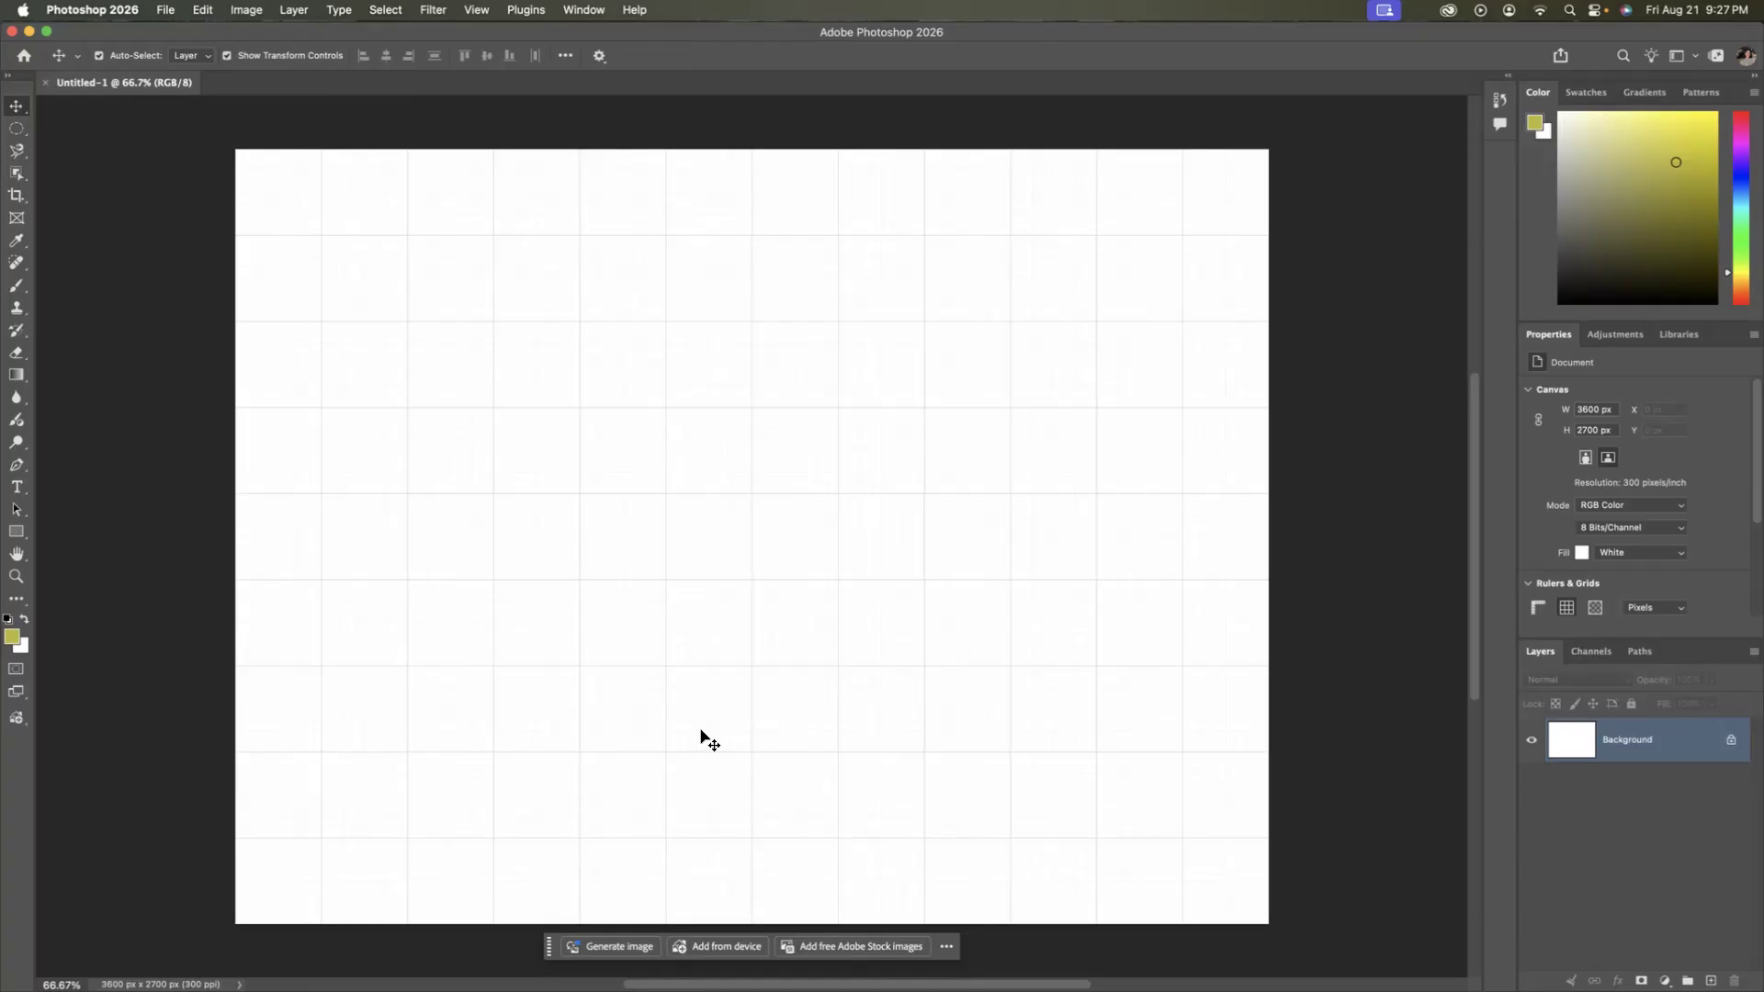
click(45, 82)
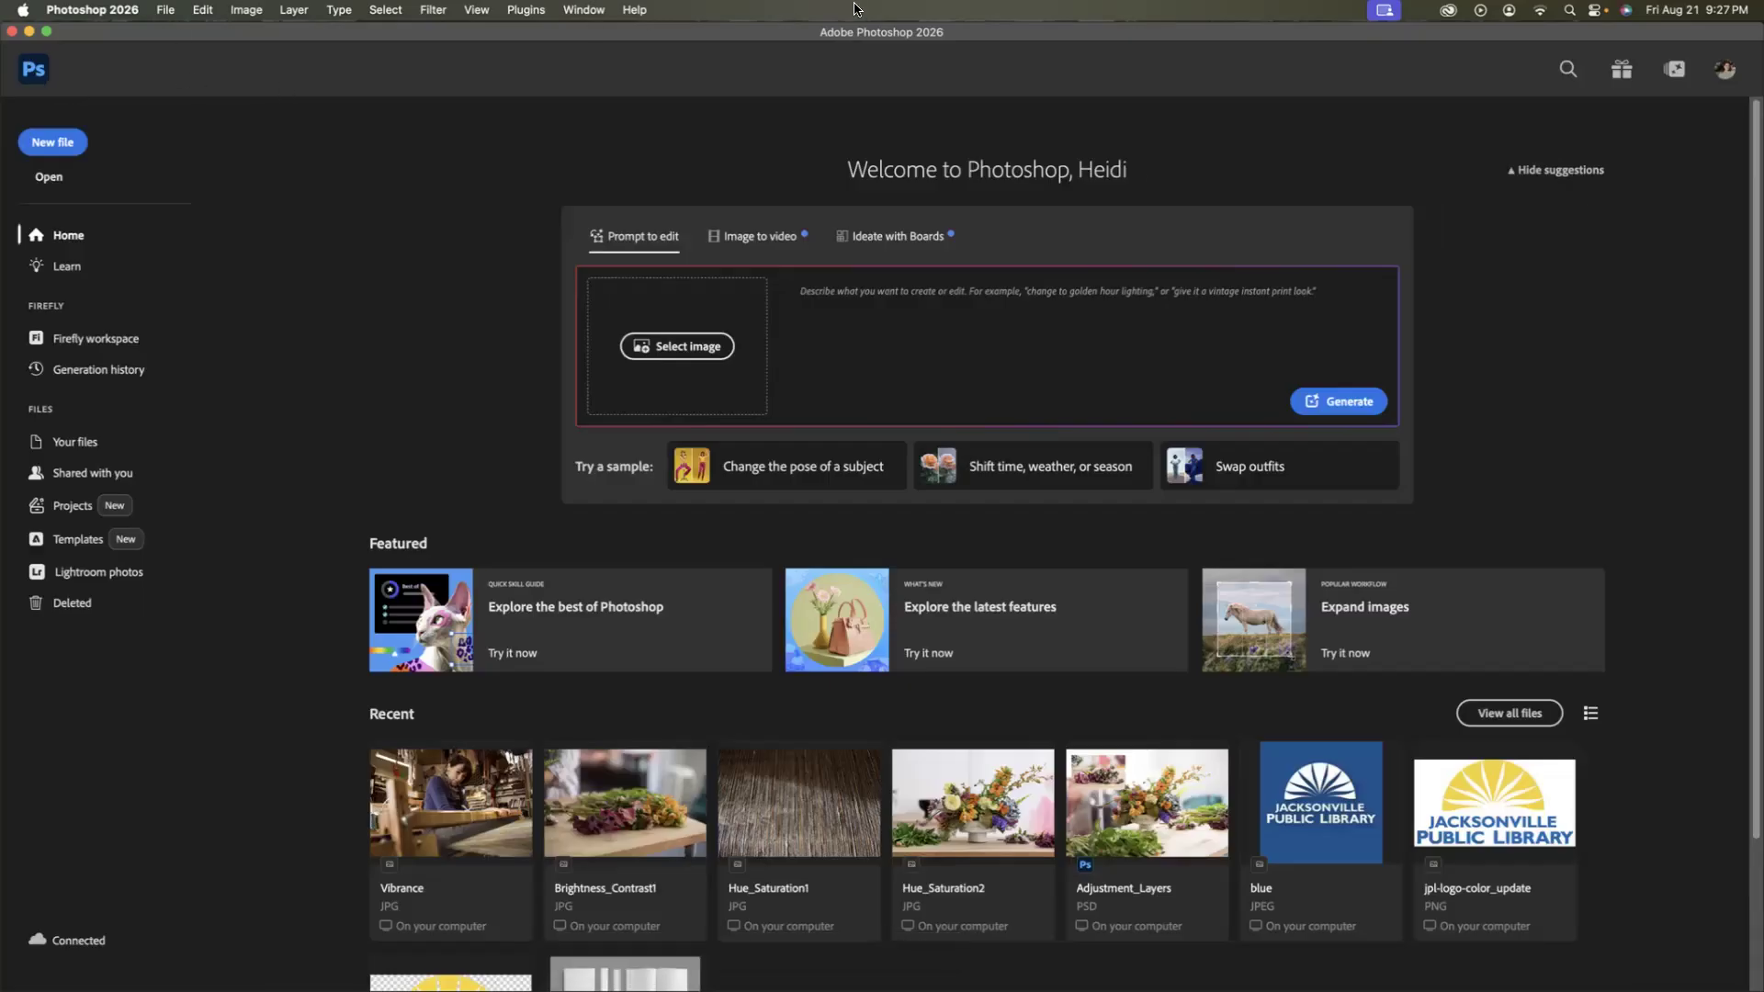